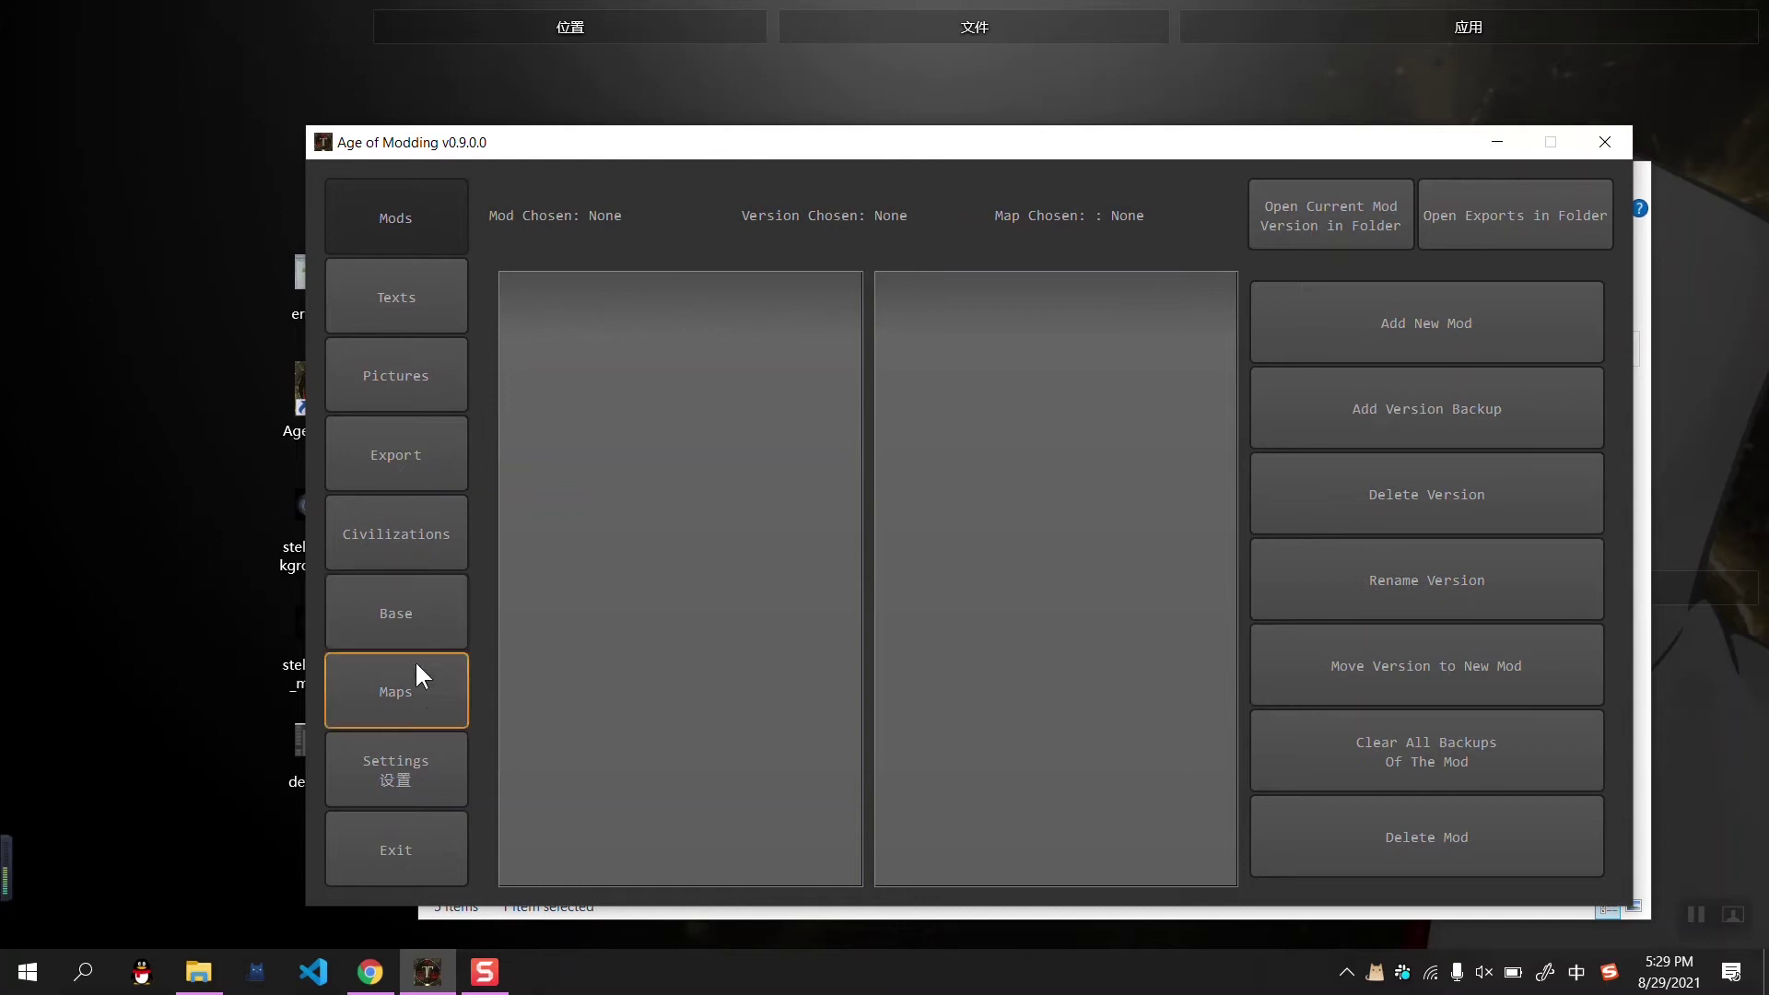
Delete the existing stellaris map and return to the mods overview
click(416, 691)
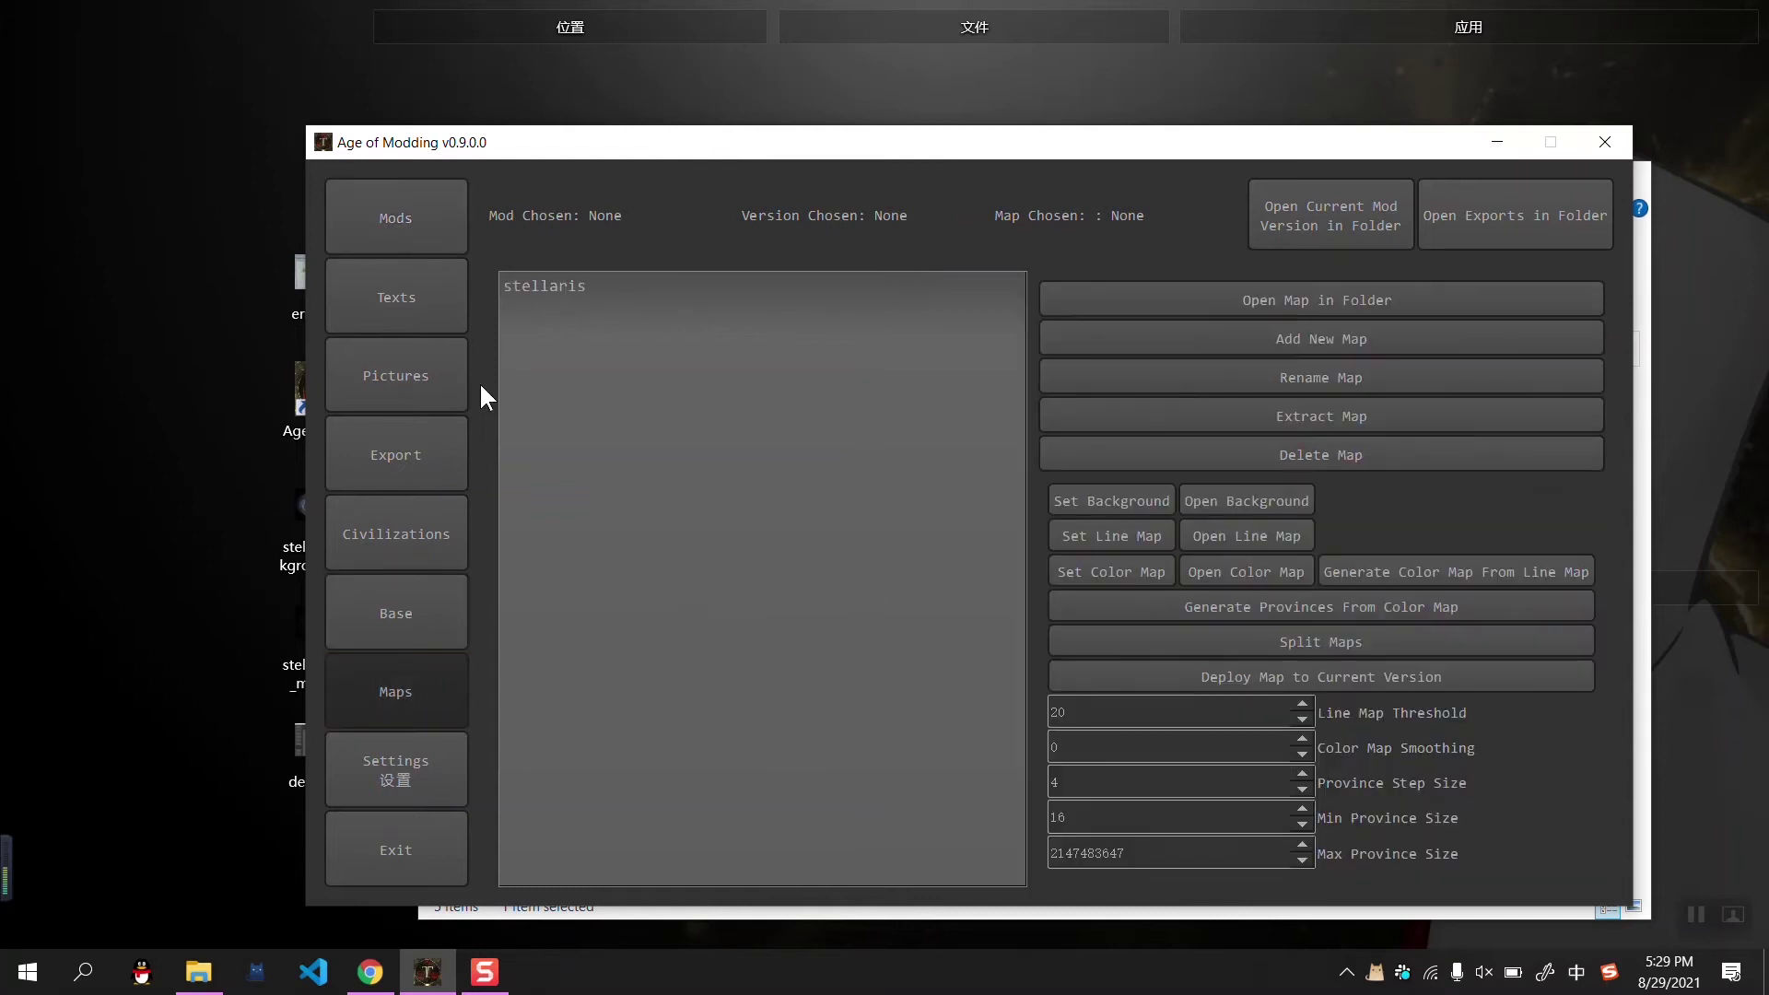
click(588, 286)
click(430, 243)
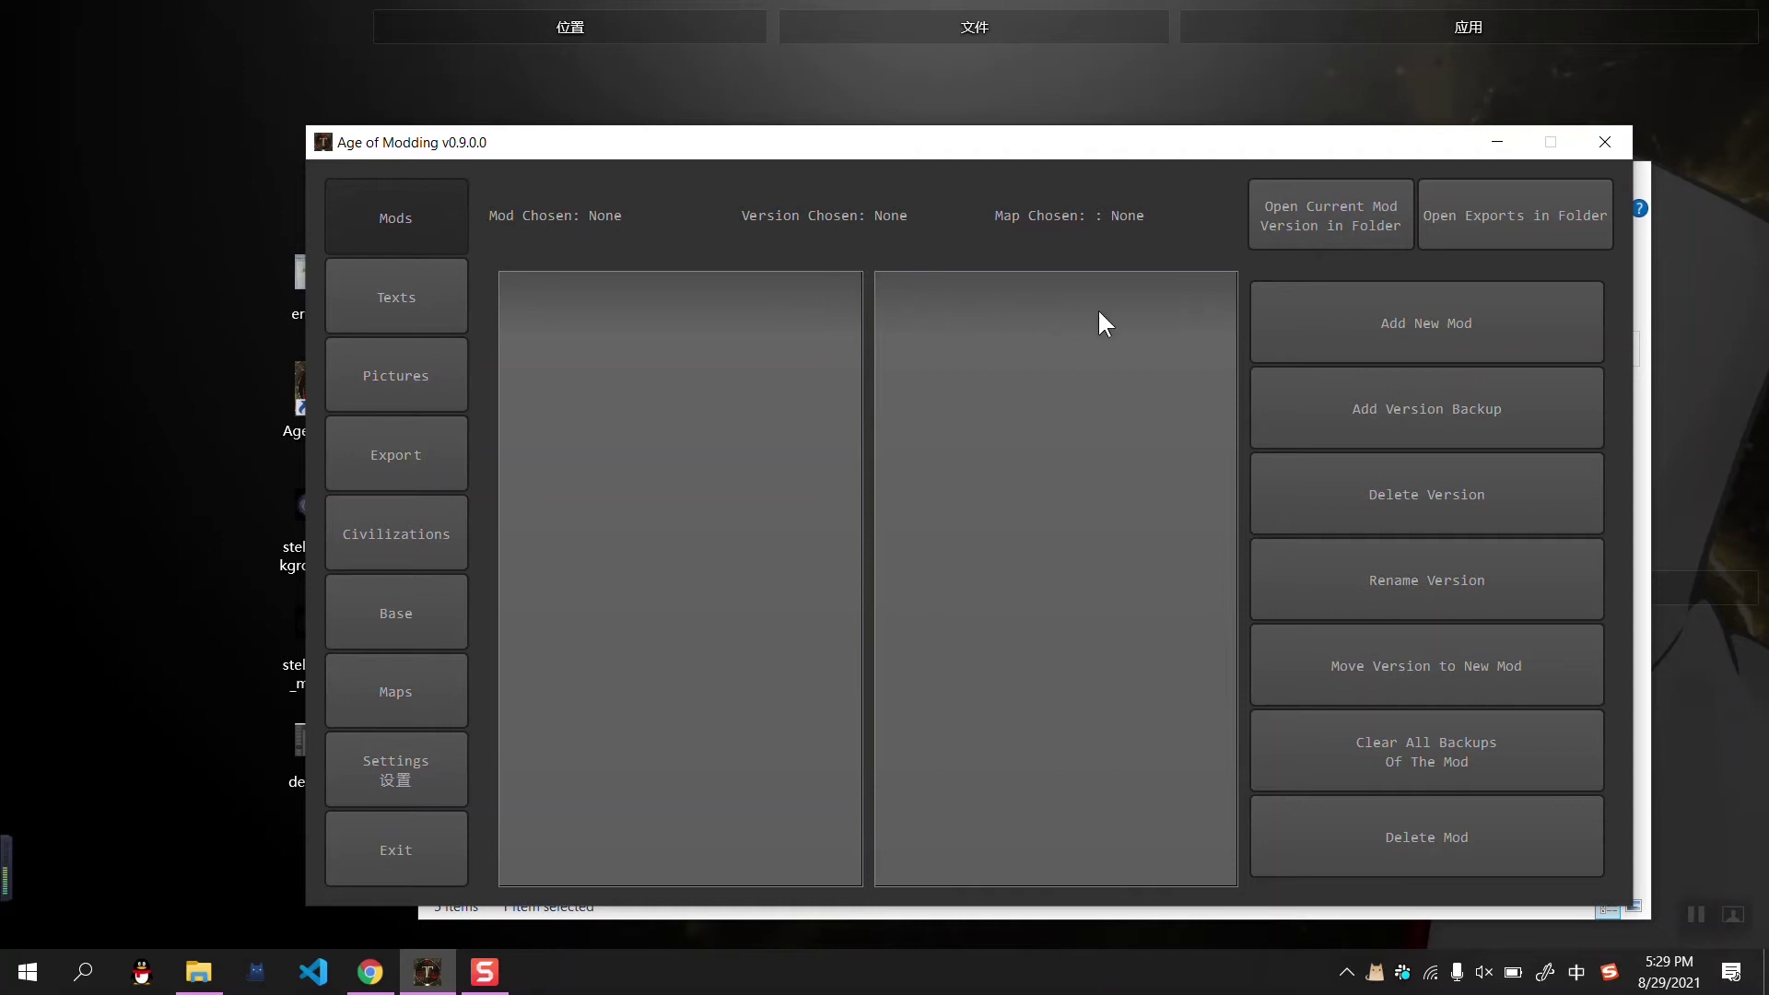
Add a new mod named stellaris
click(1280, 341)
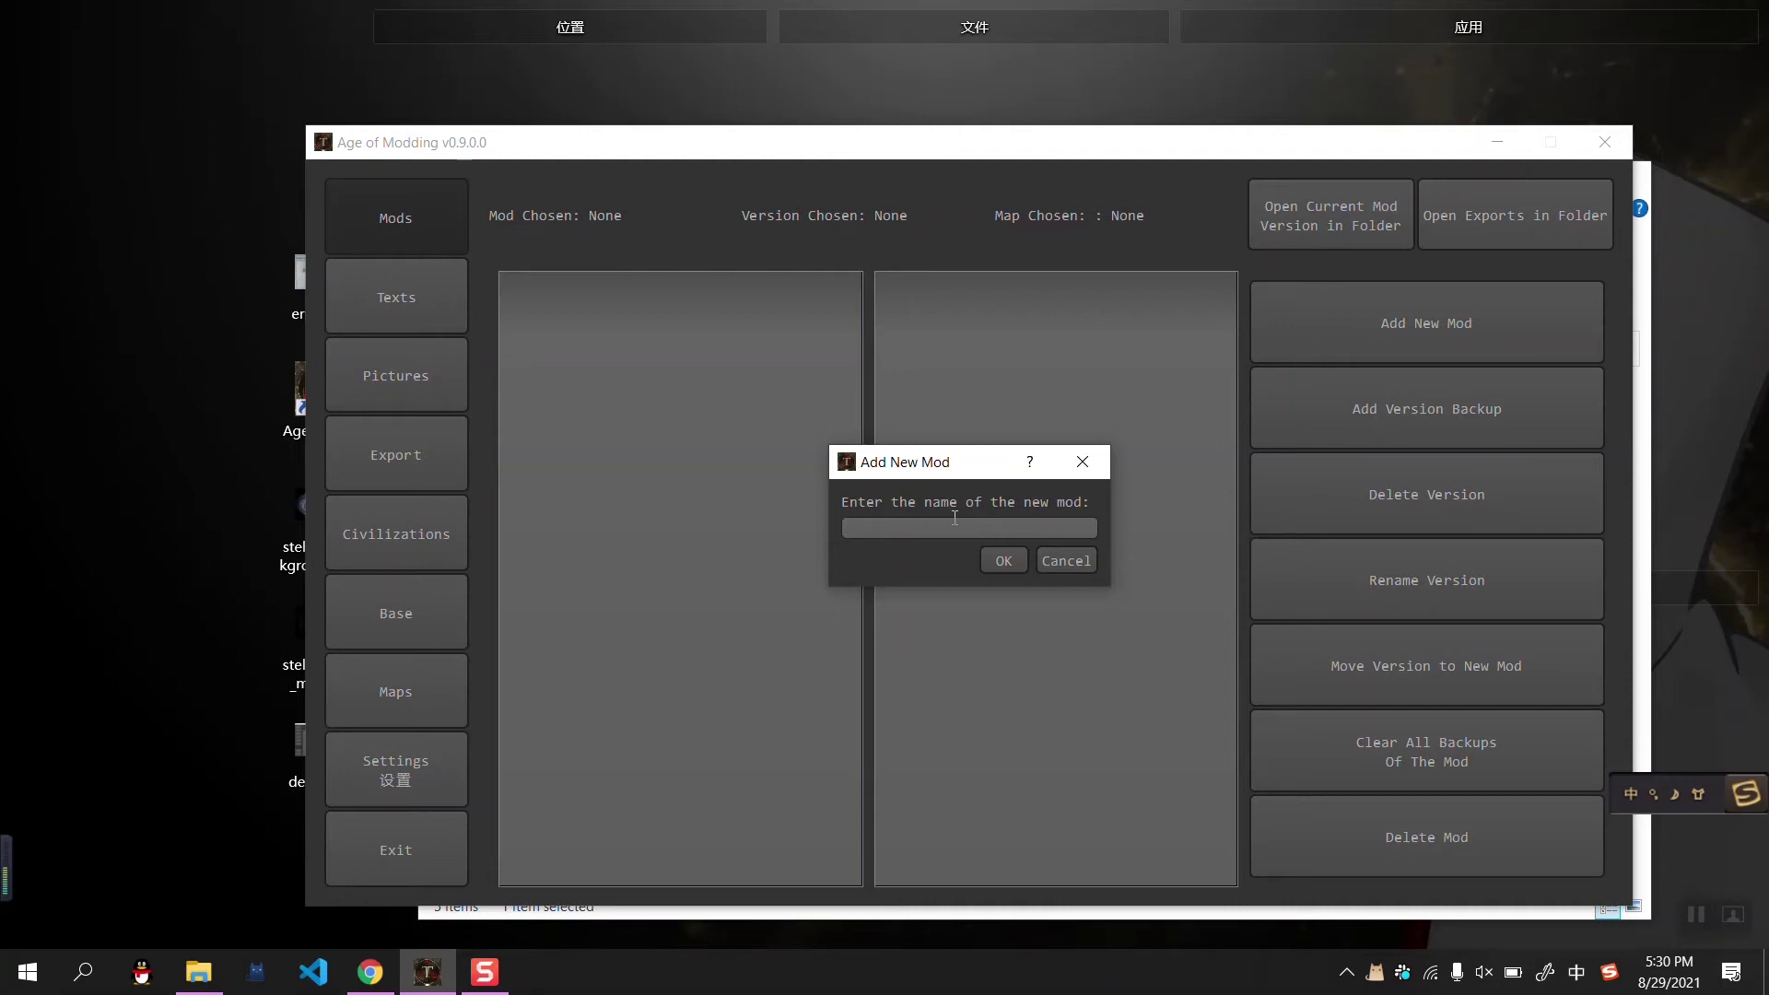
text(stel)
key(shift)
key(ctrl+a)
key(BackSpace)
key(Escape)
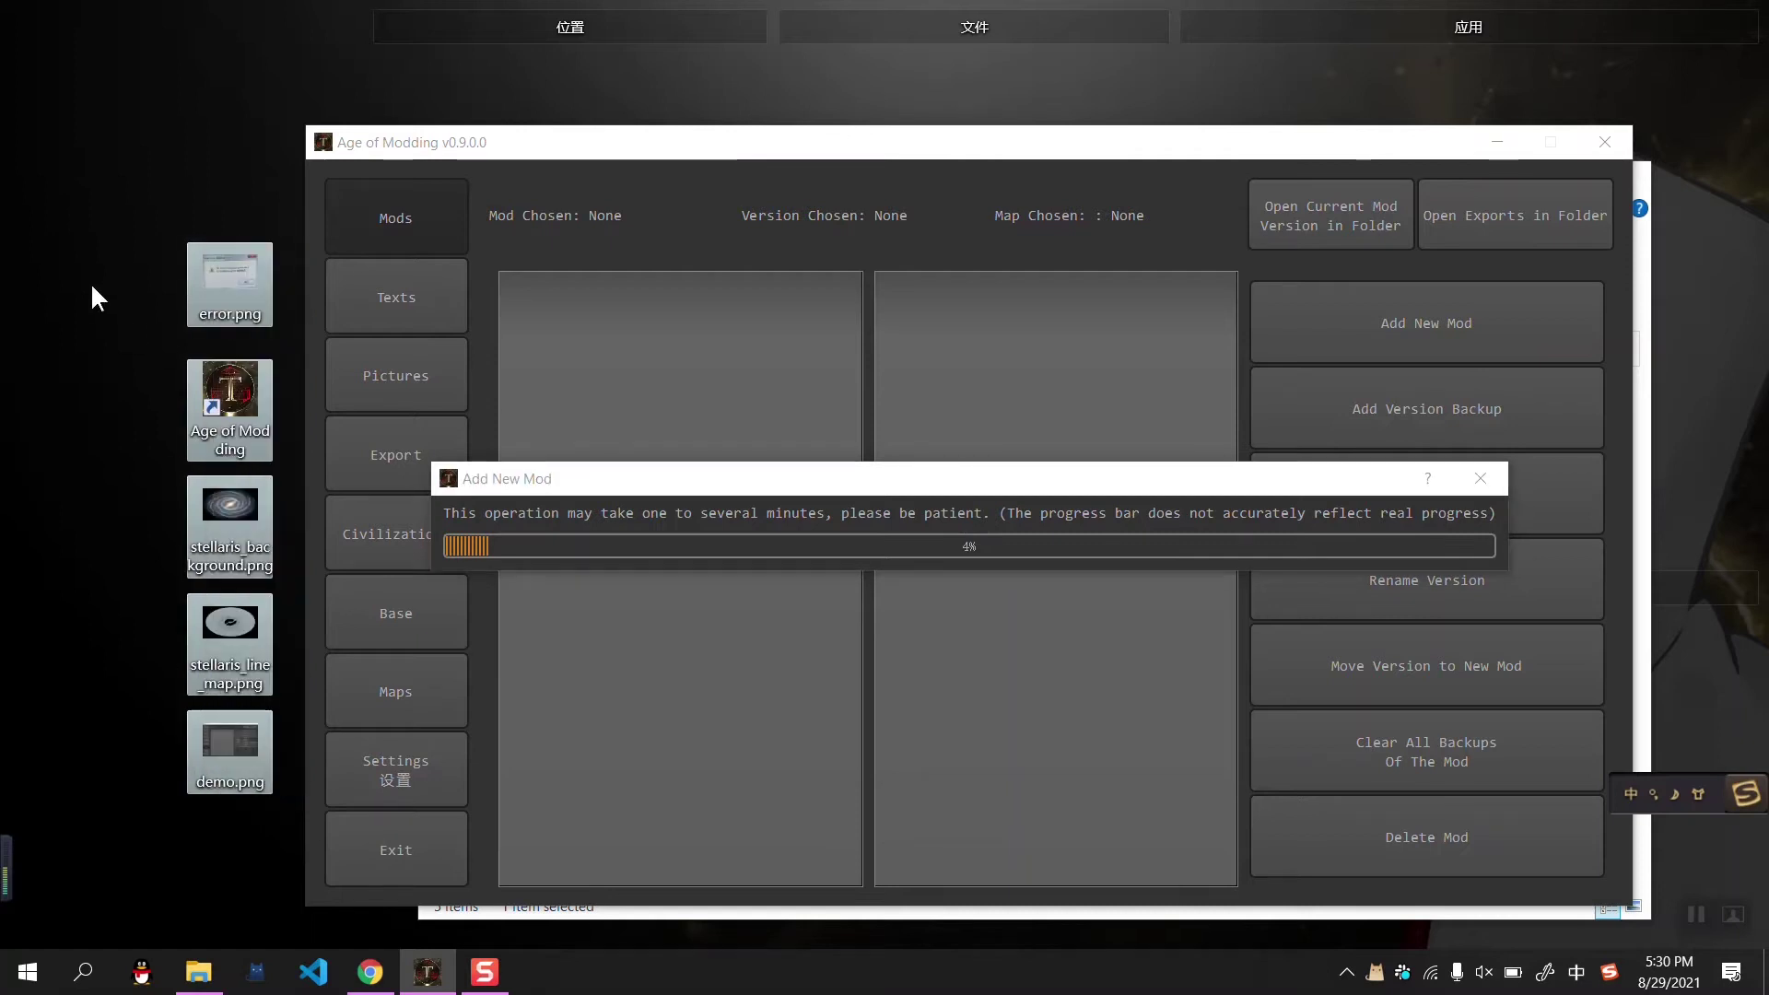
View the stellaris_background.png image from the desktop and close it
double_click(234, 501)
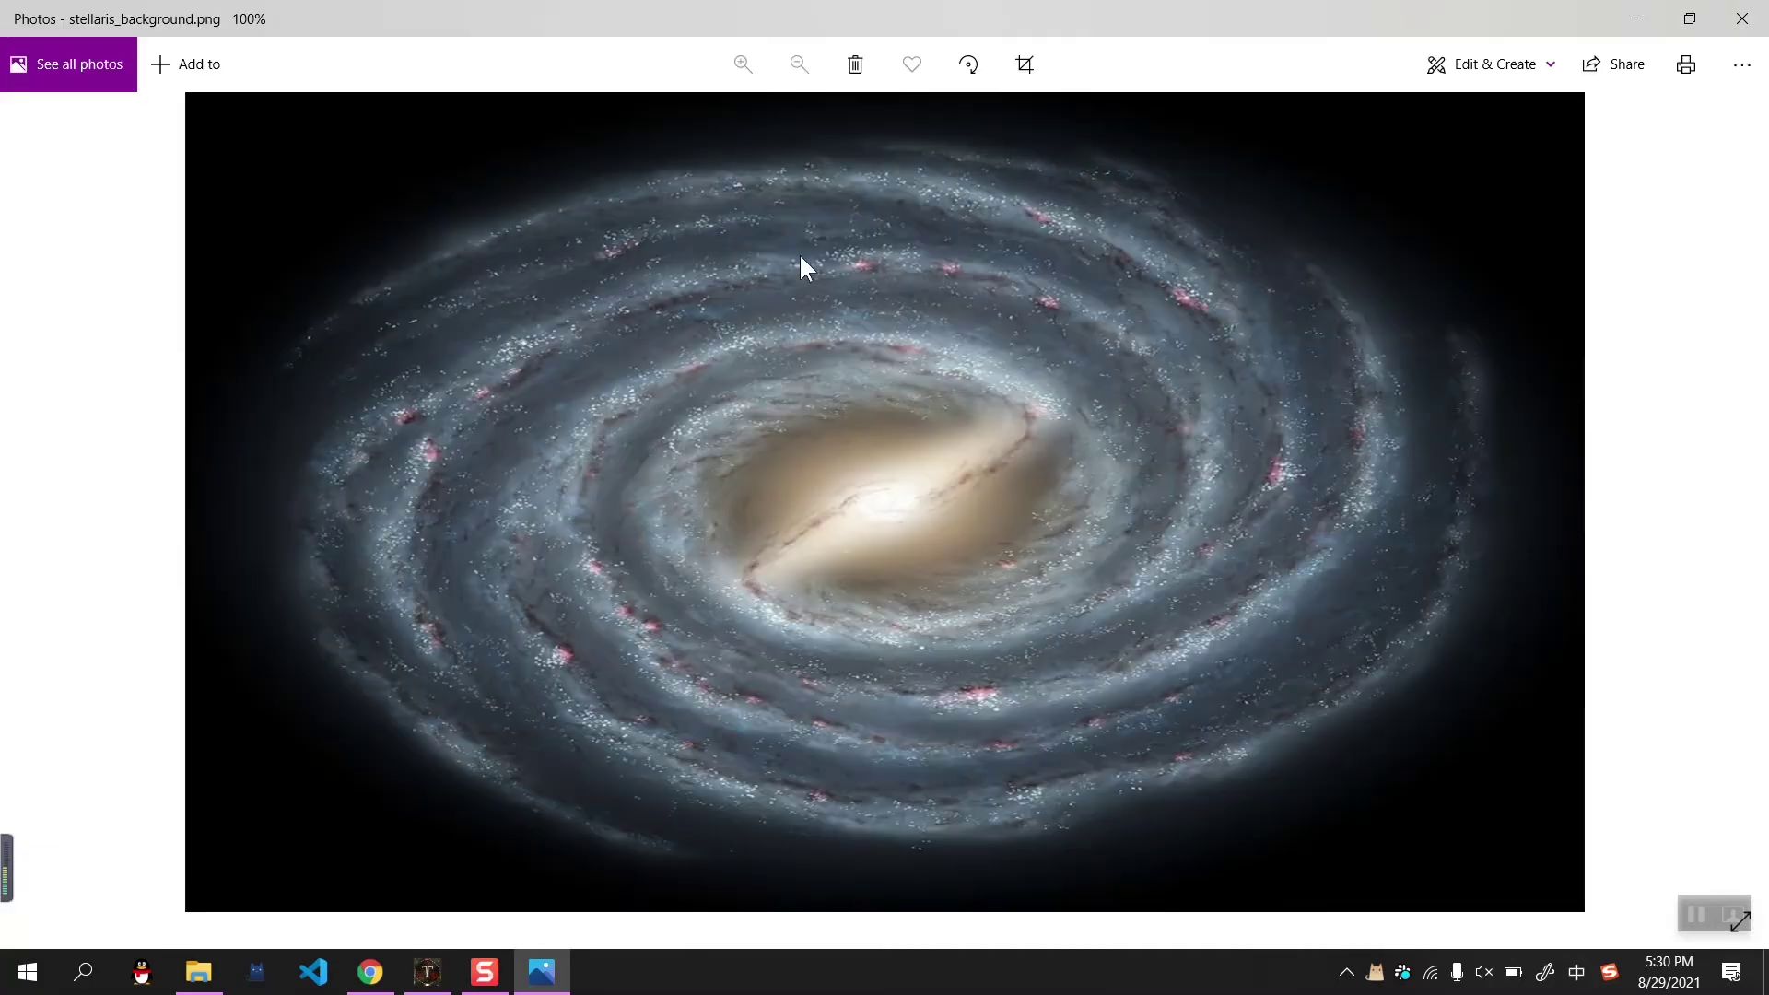
drag(930, 18, 930, 199)
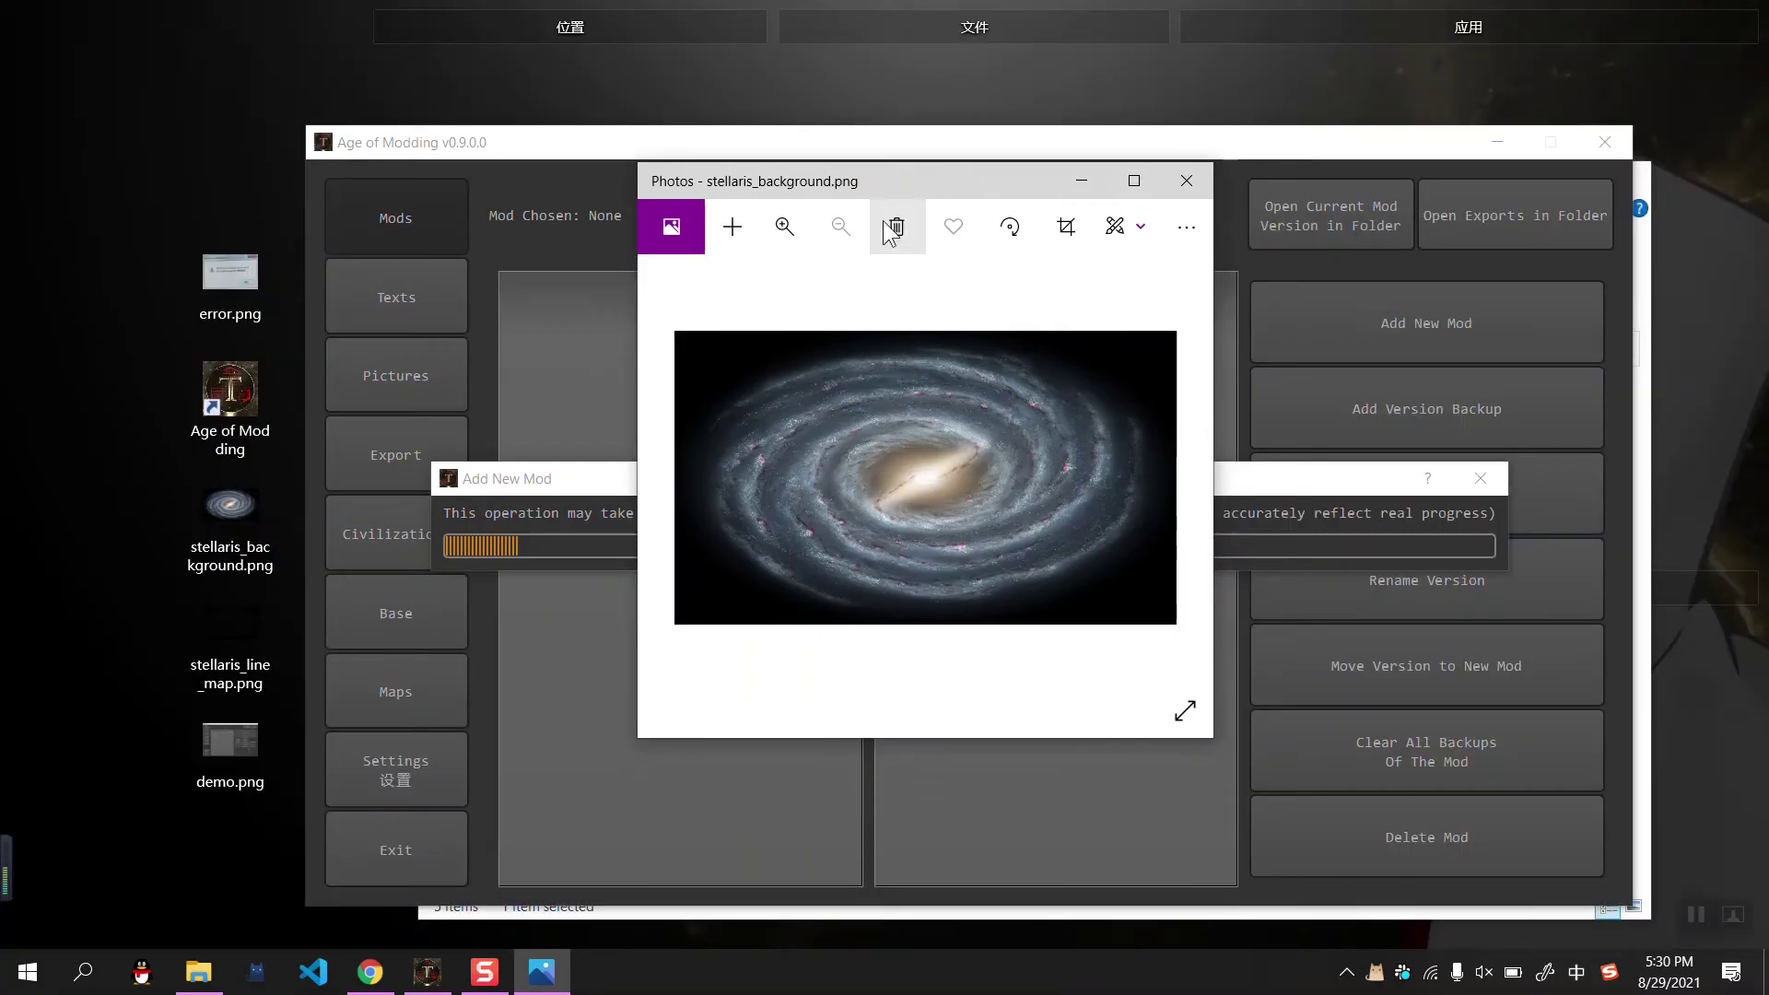
click(1187, 181)
Examine the province borders and the black areas in stellaris_line_map.png from the desktop, then close the image
double_click(224, 615)
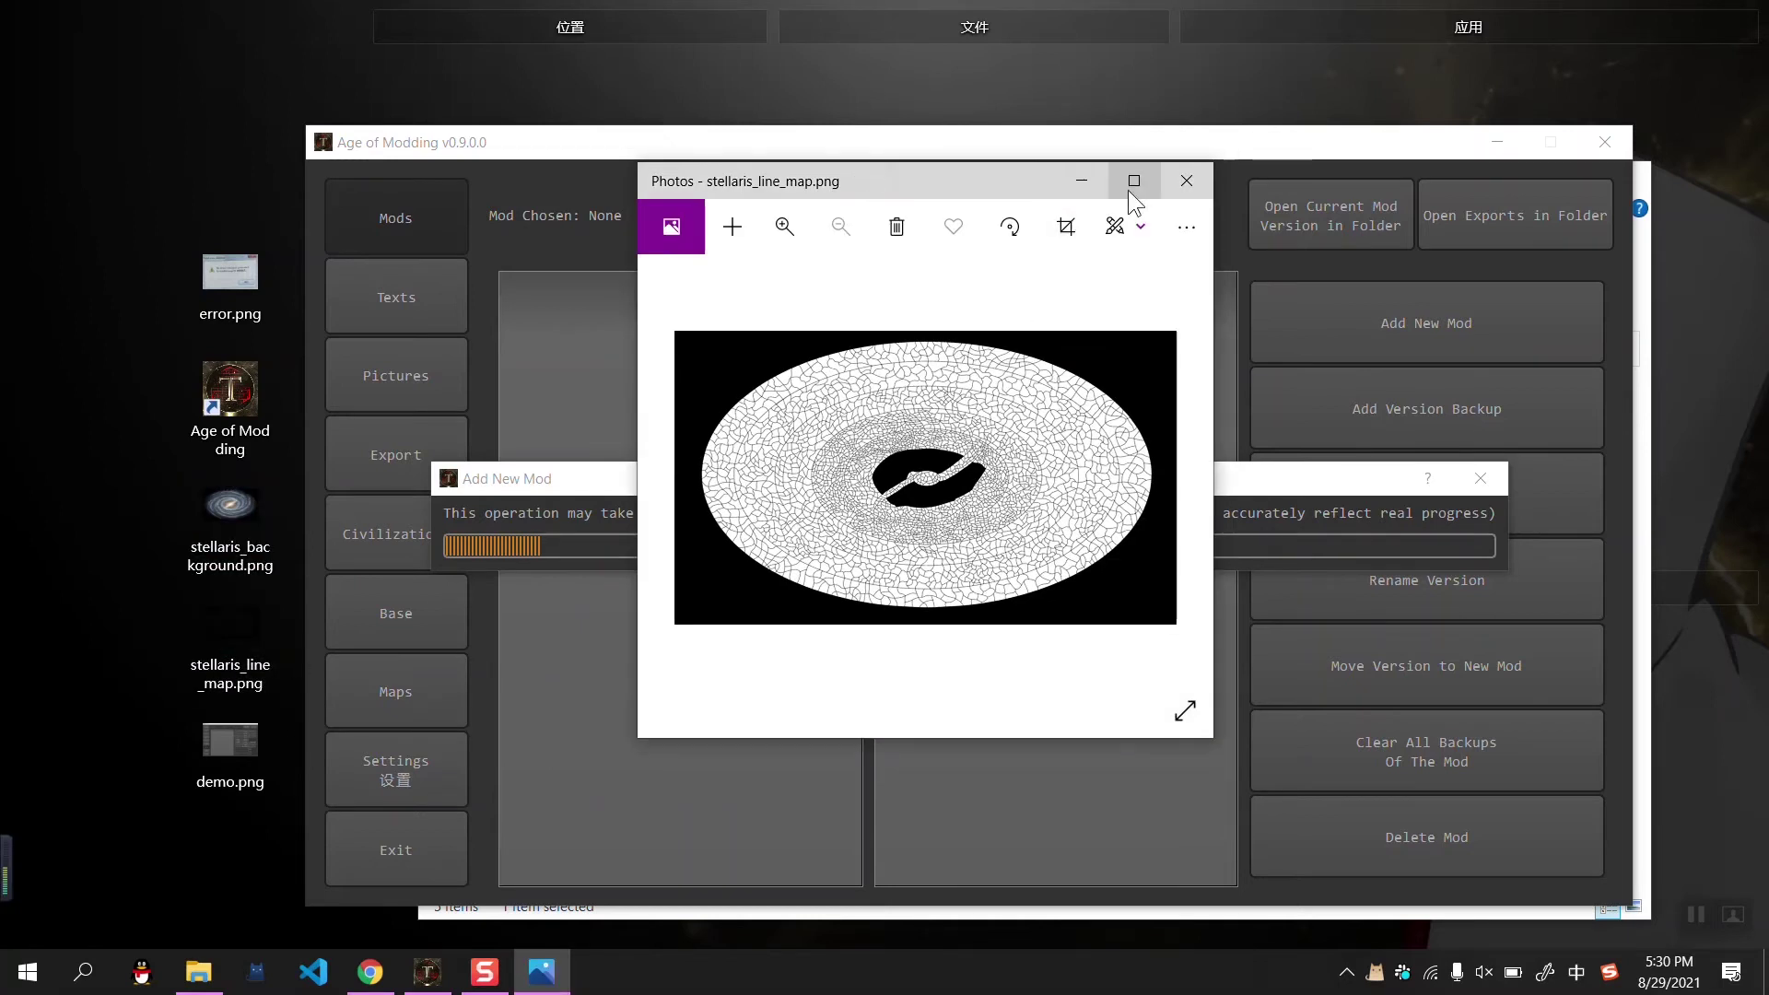
click(1132, 183)
scroll(811, 492, up, 5)
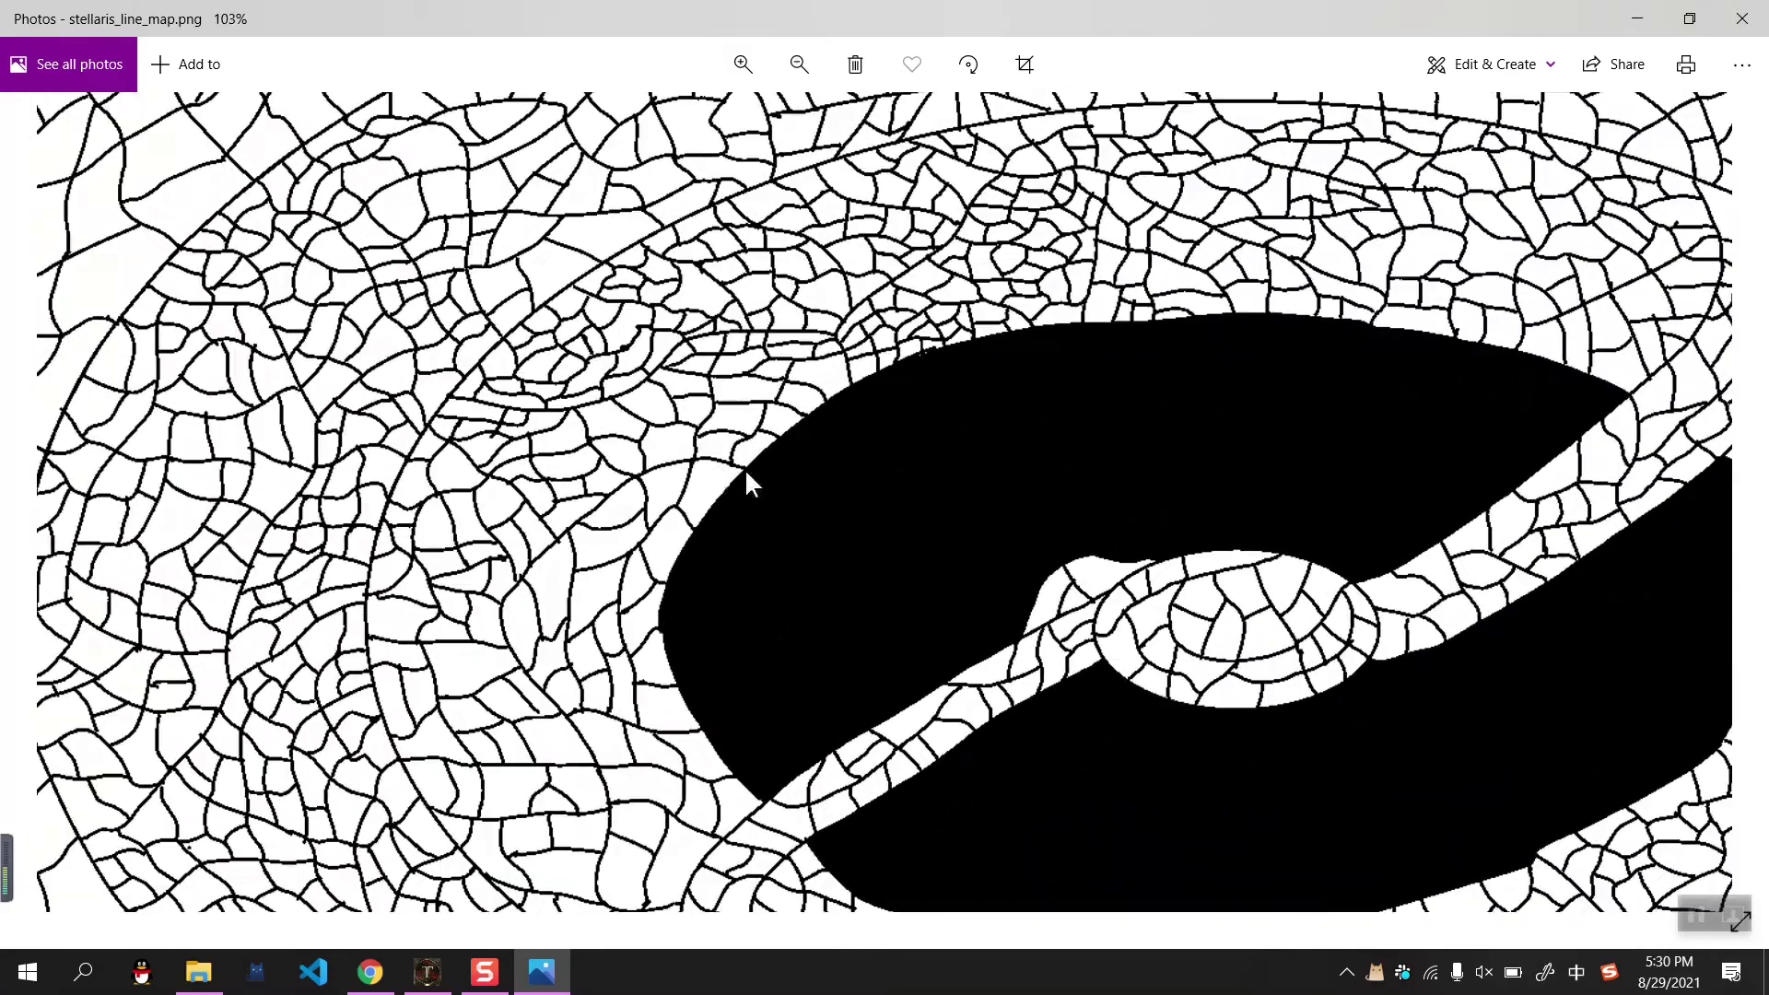
scroll(708, 463, down, 5)
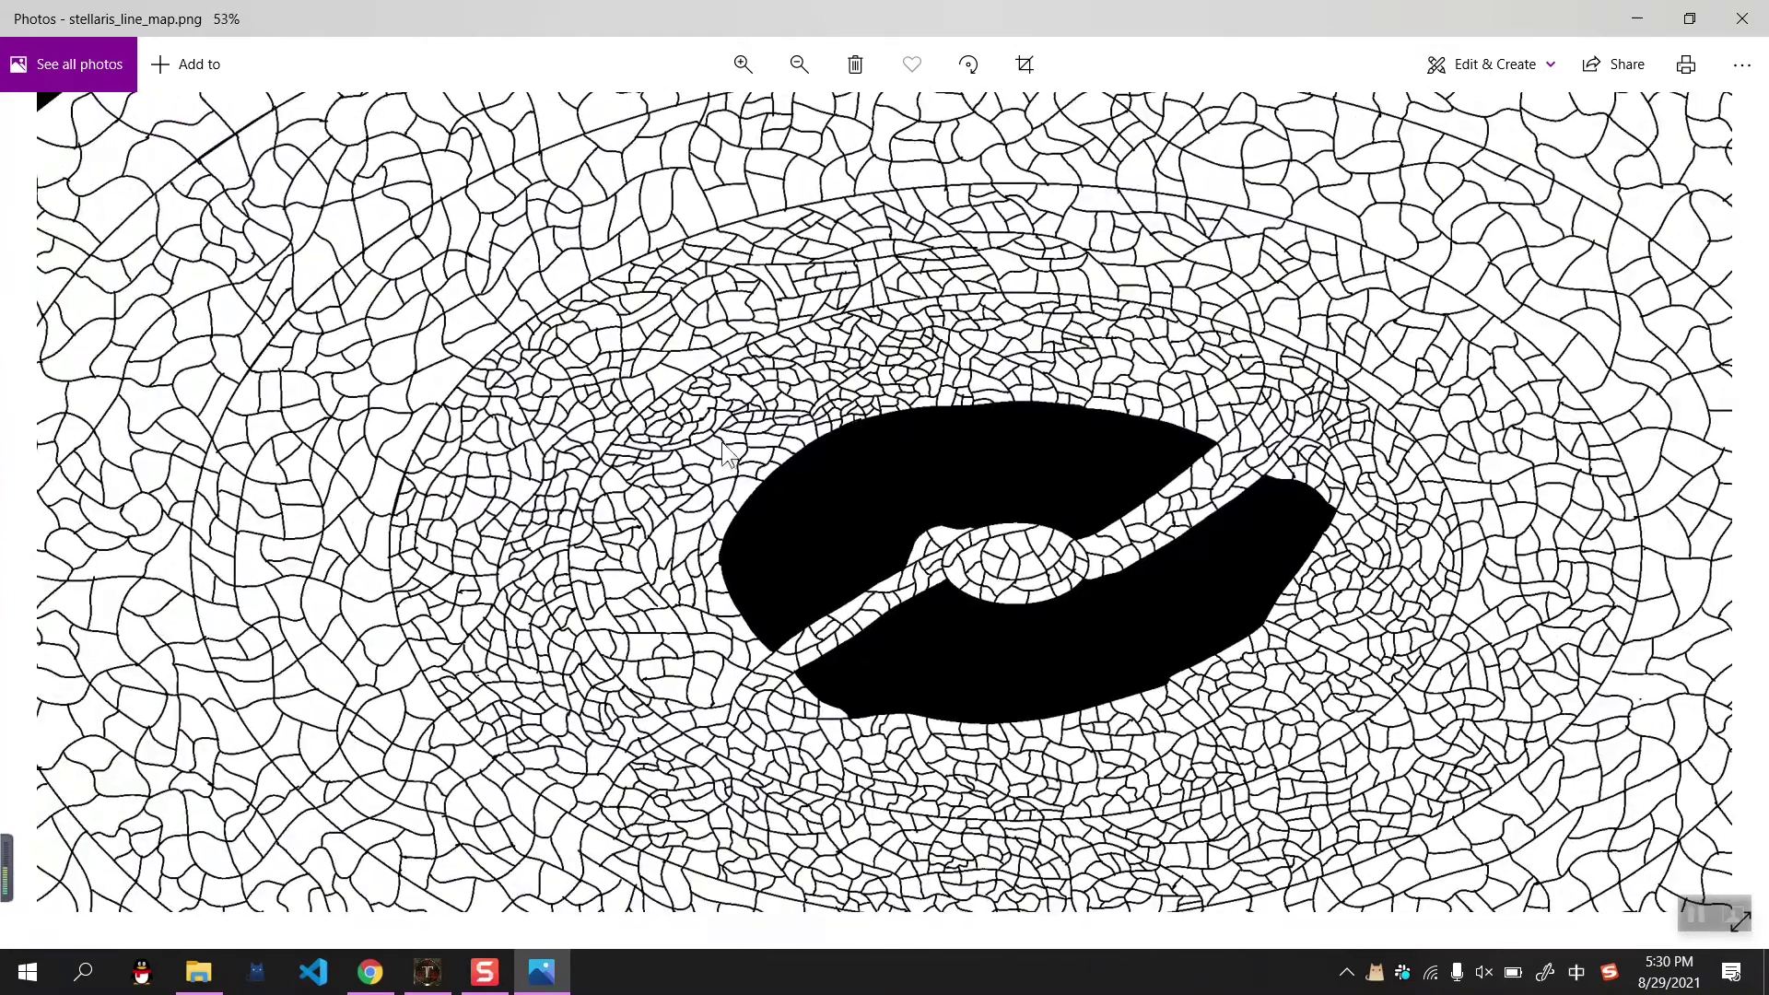
scroll(594, 431, down, 2)
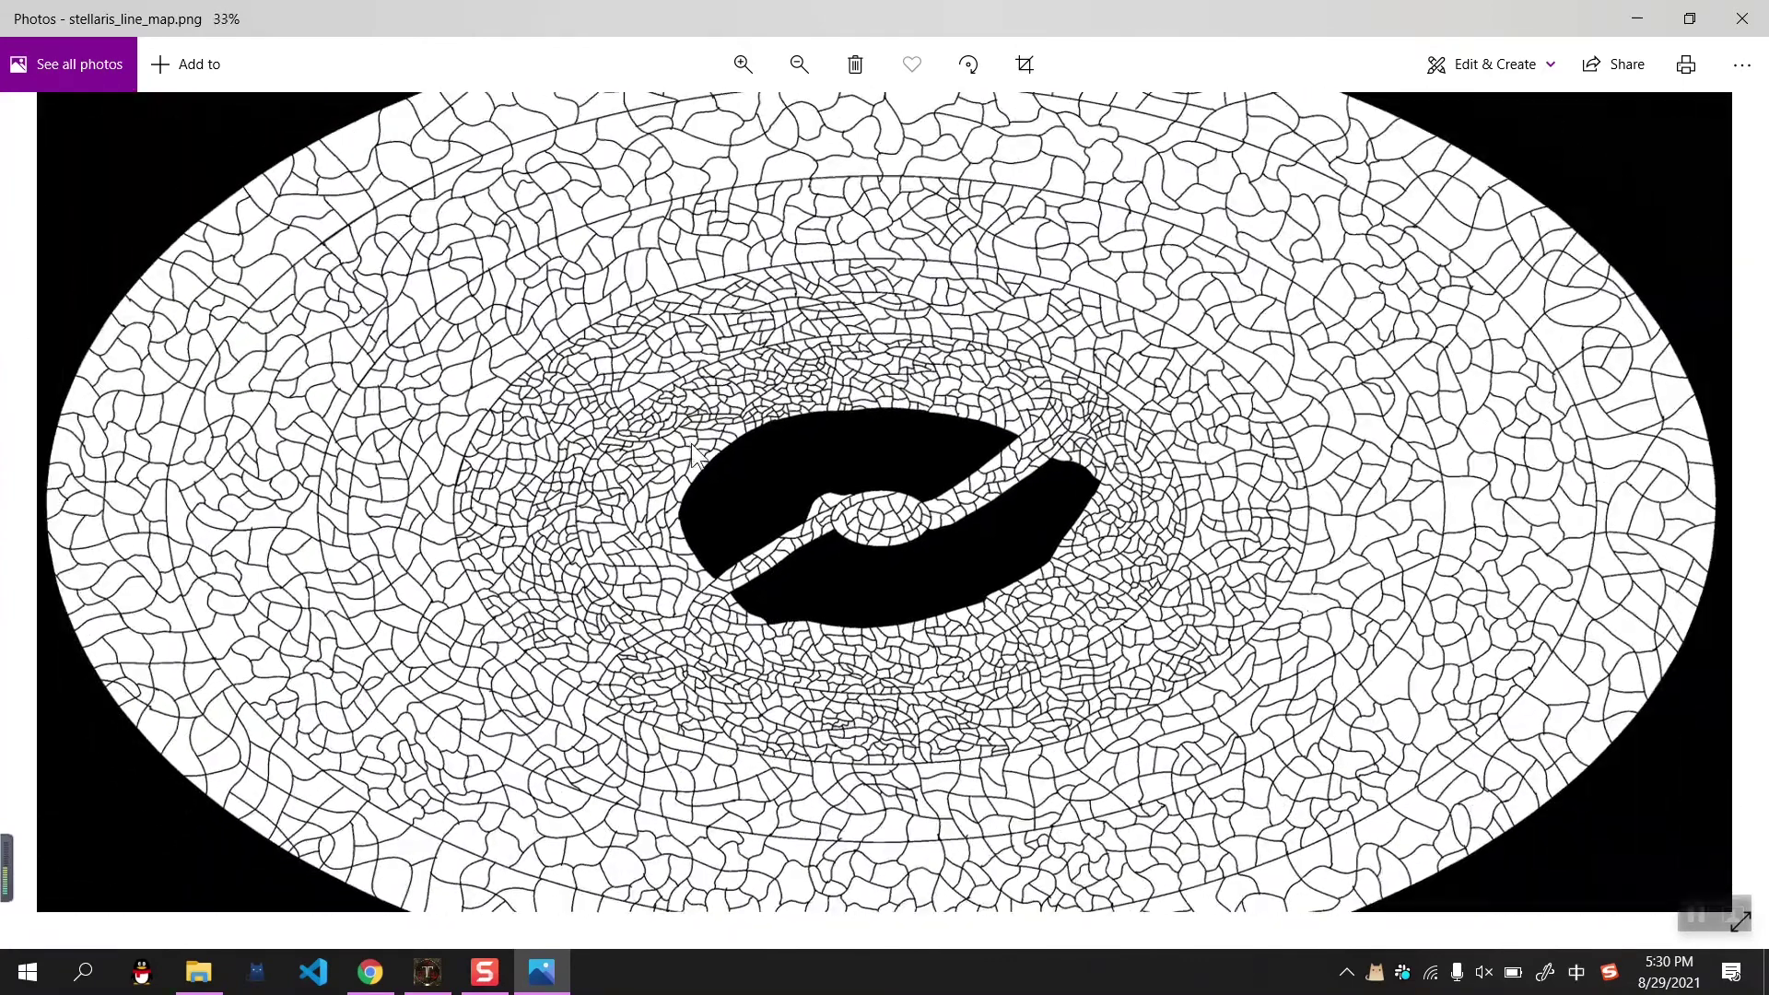
scroll(553, 406, down, 2)
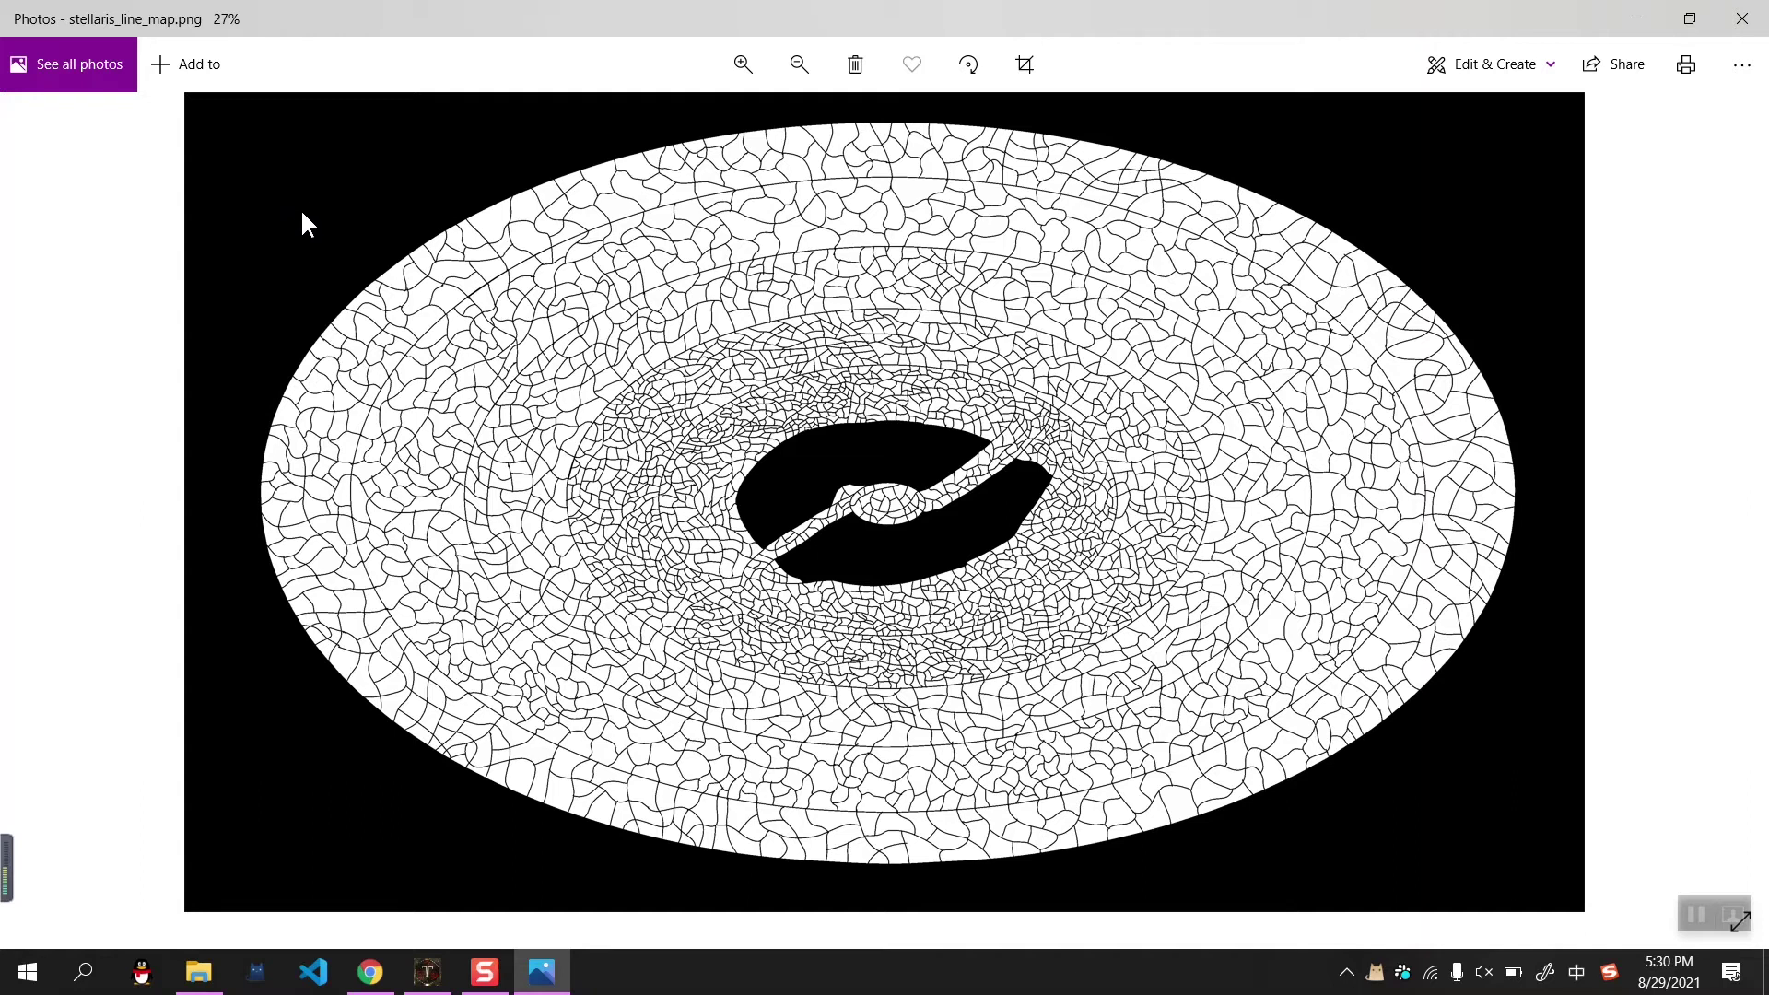
scroll(732, 493, up, 1)
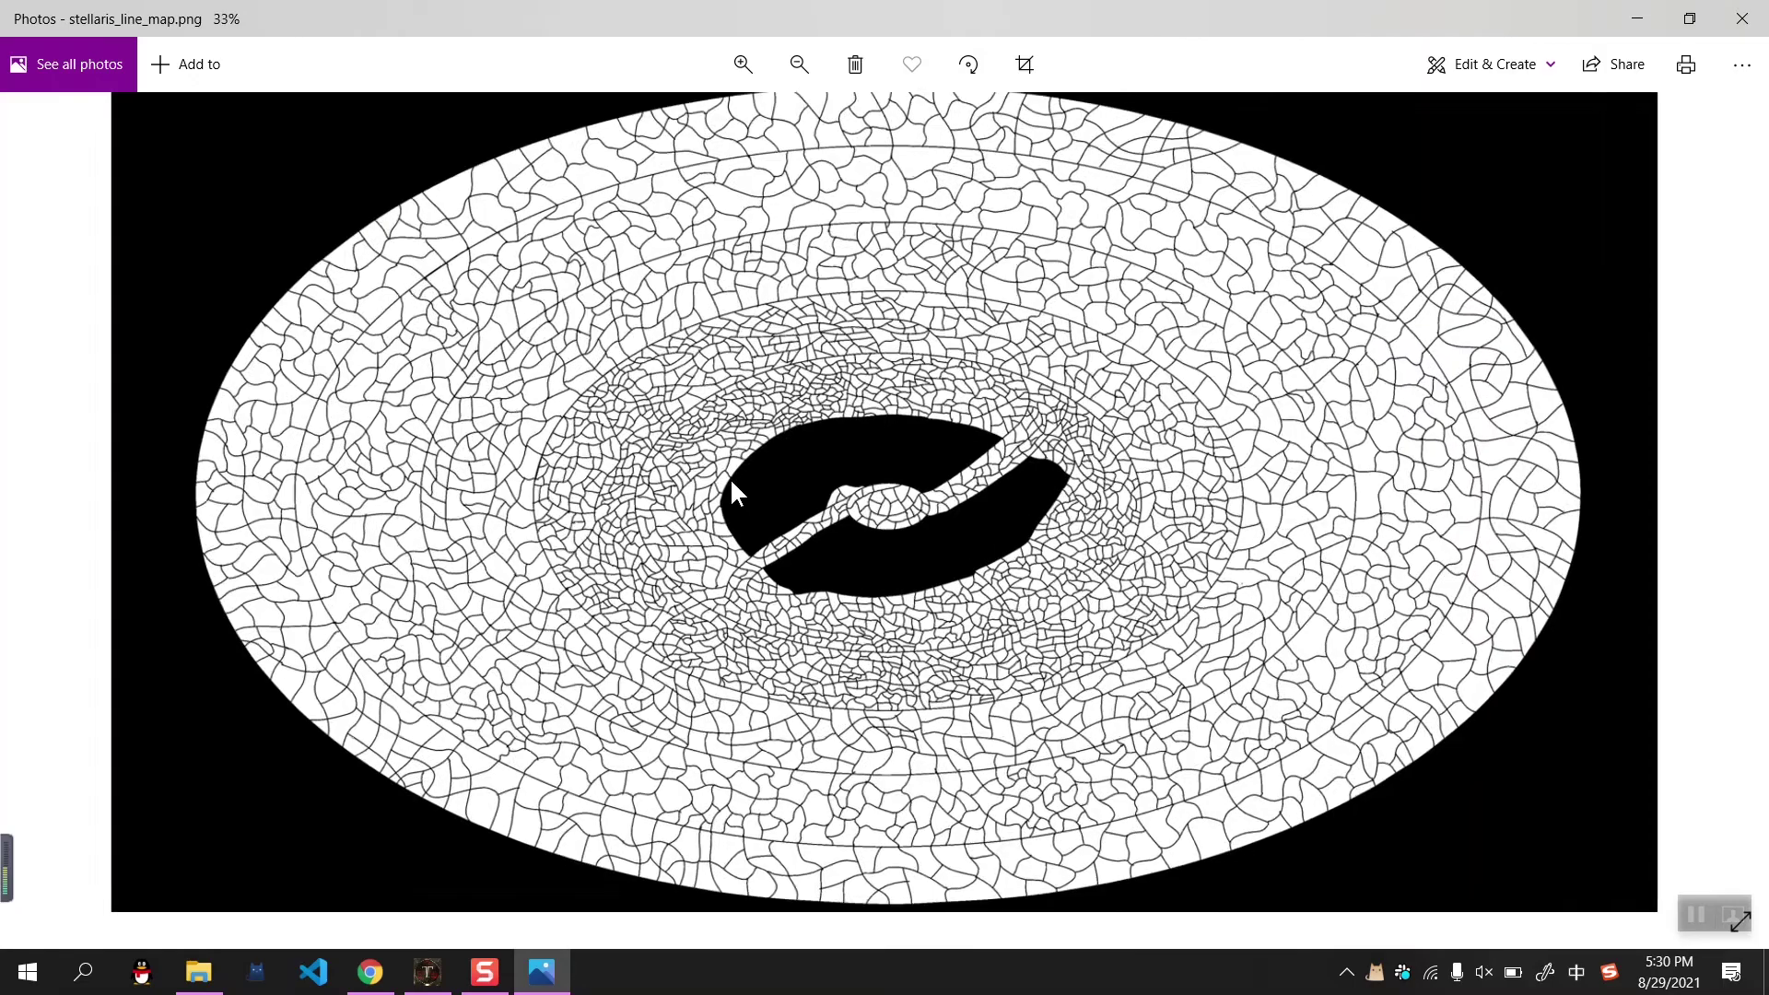
scroll(732, 493, up, 8)
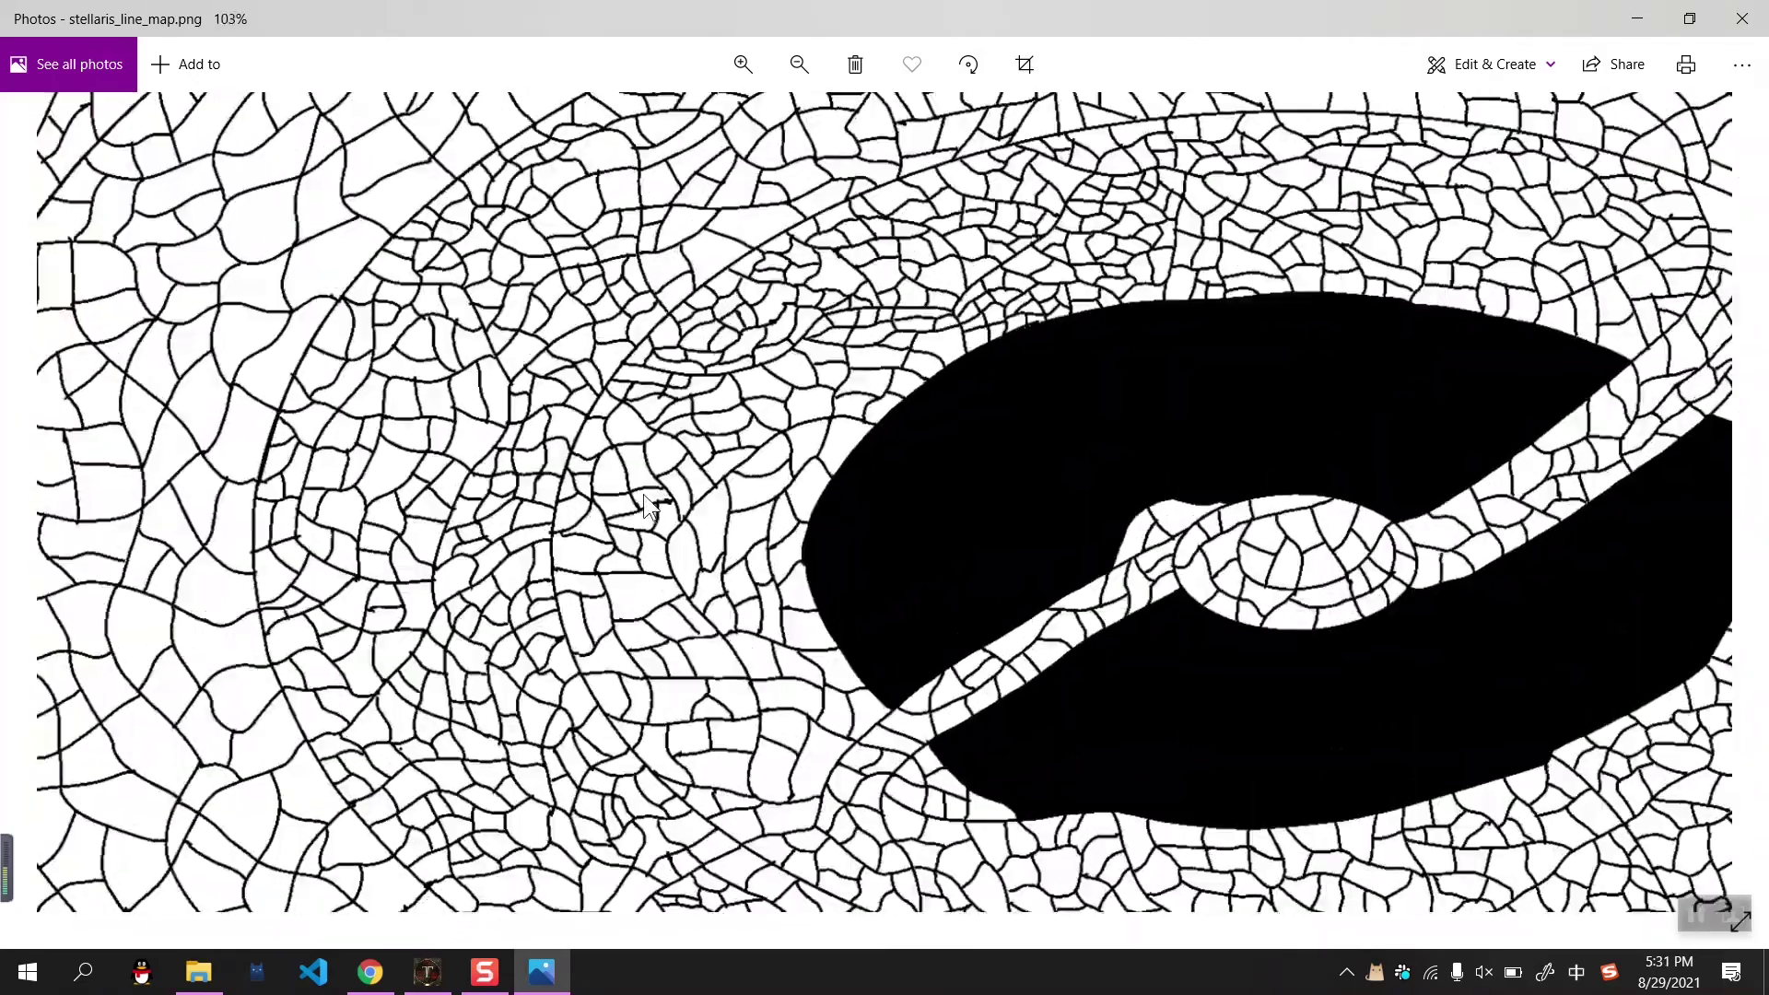
scroll(648, 505, up, 5)
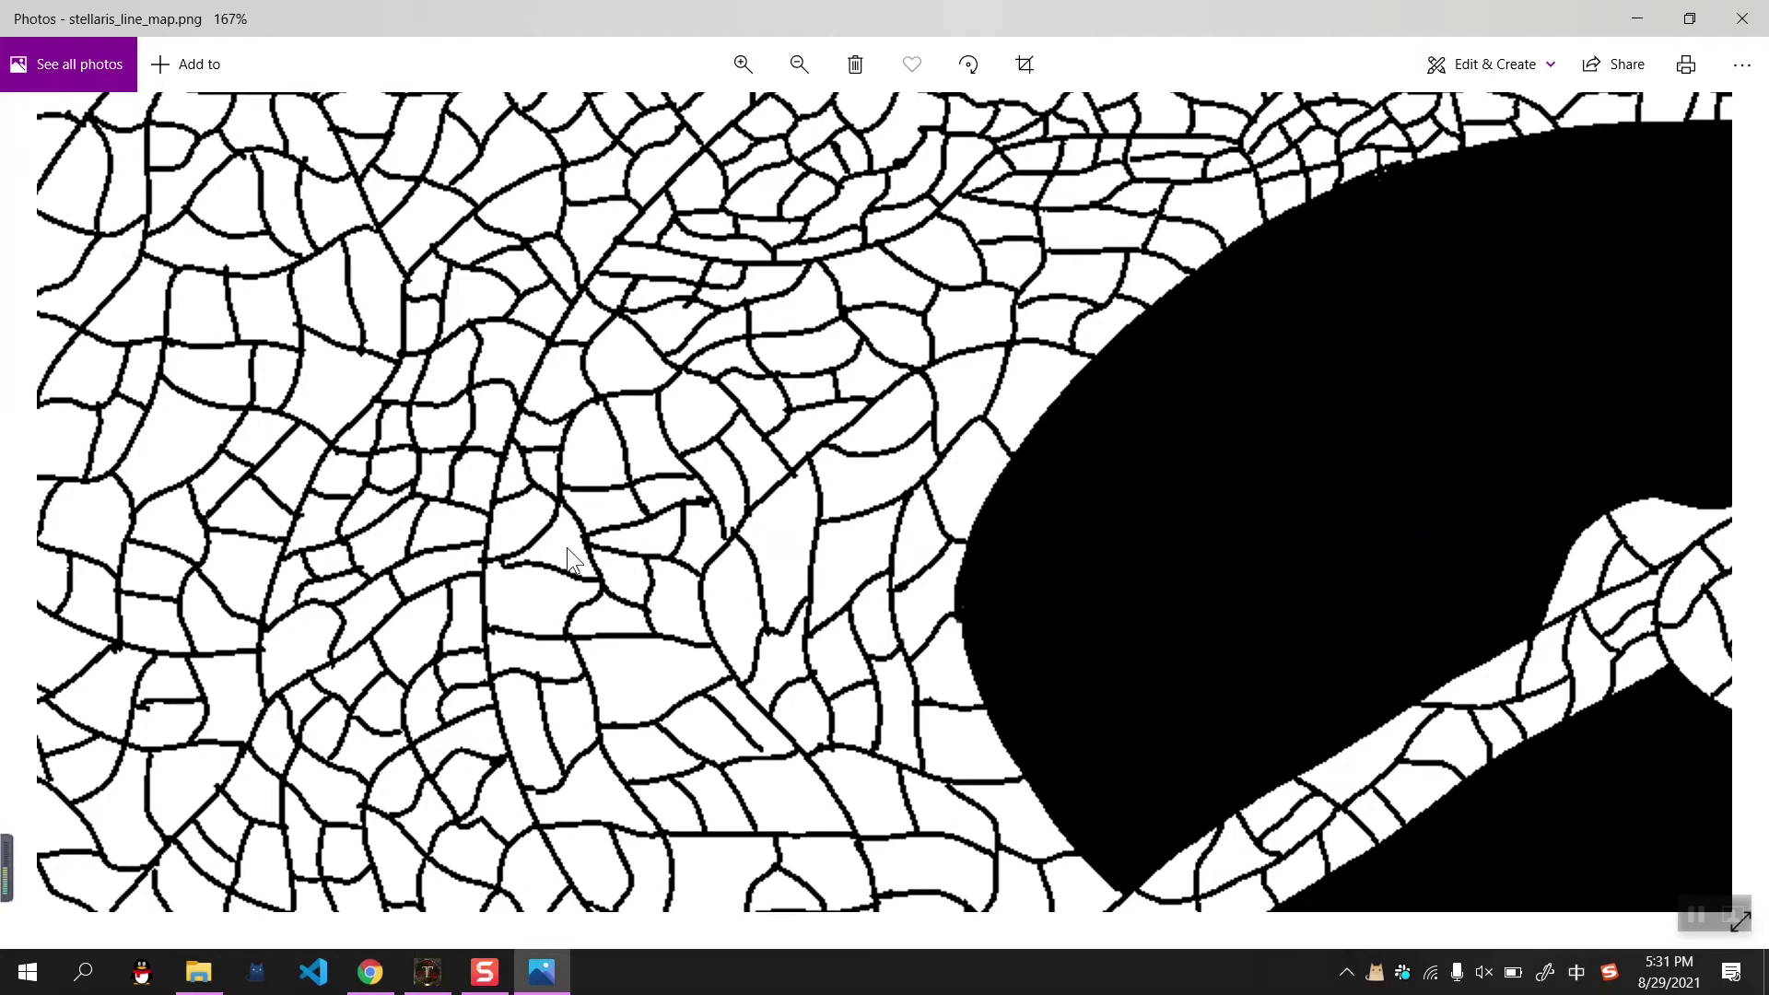
scroll(608, 550, down, 3)
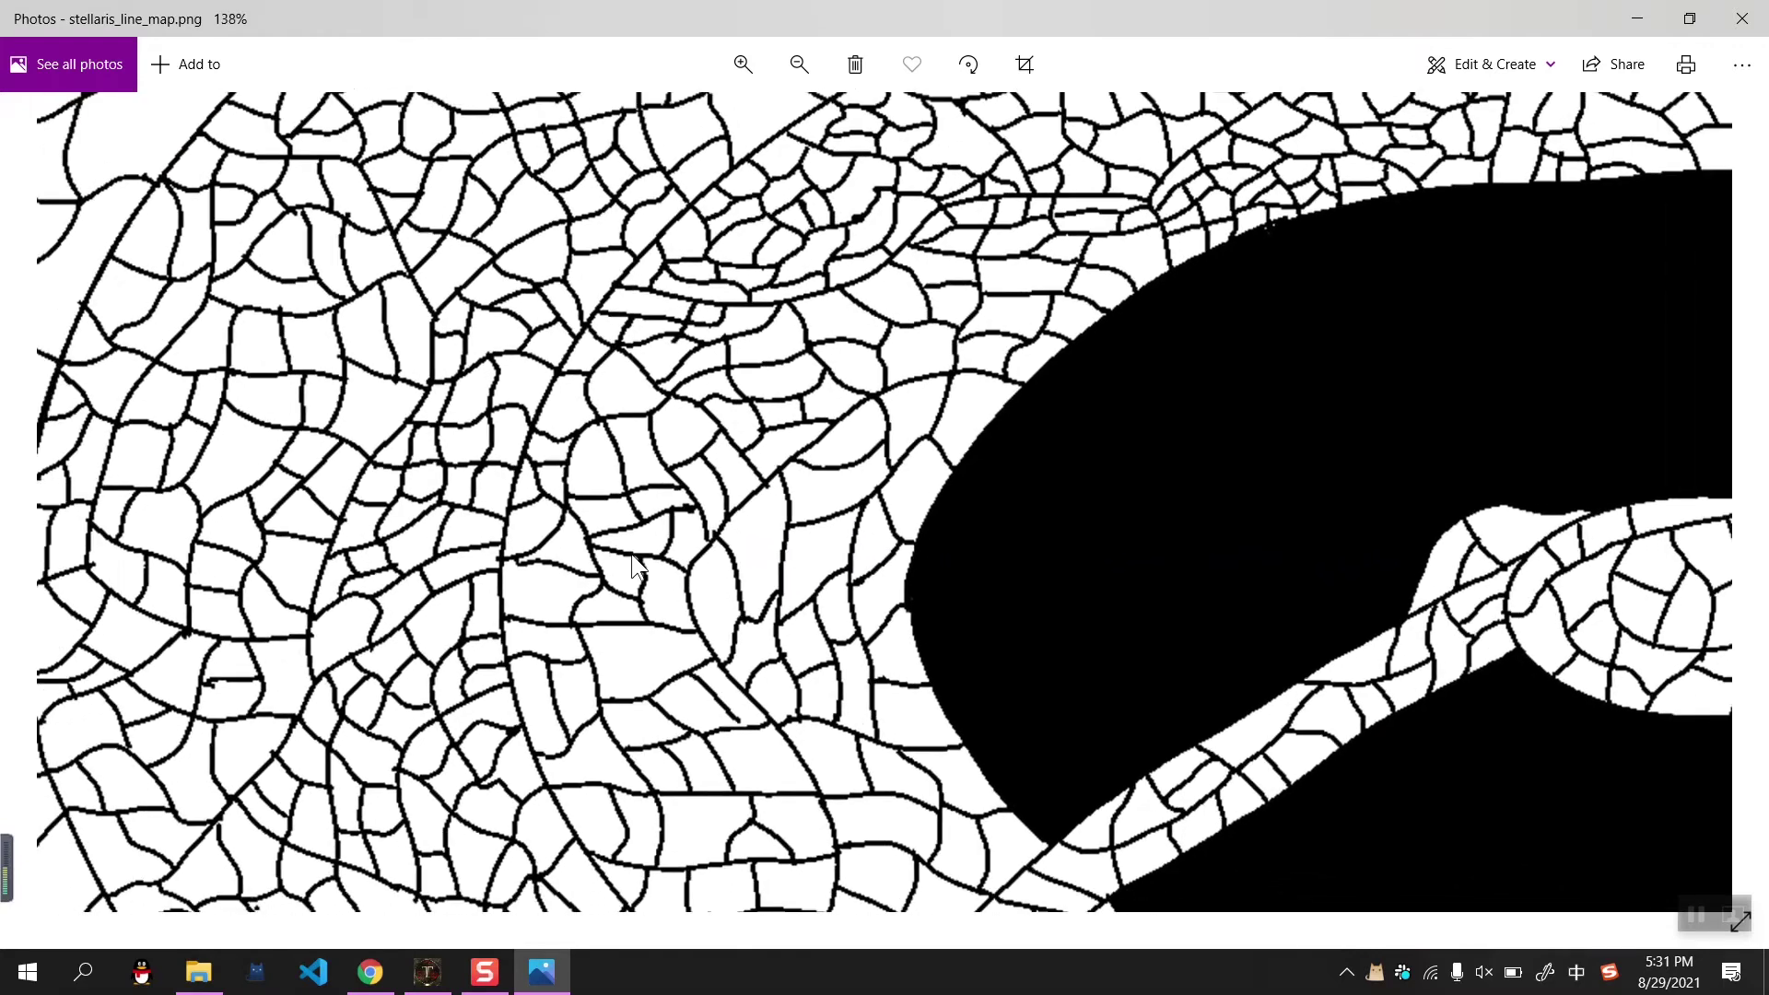
scroll(641, 557, down, 7)
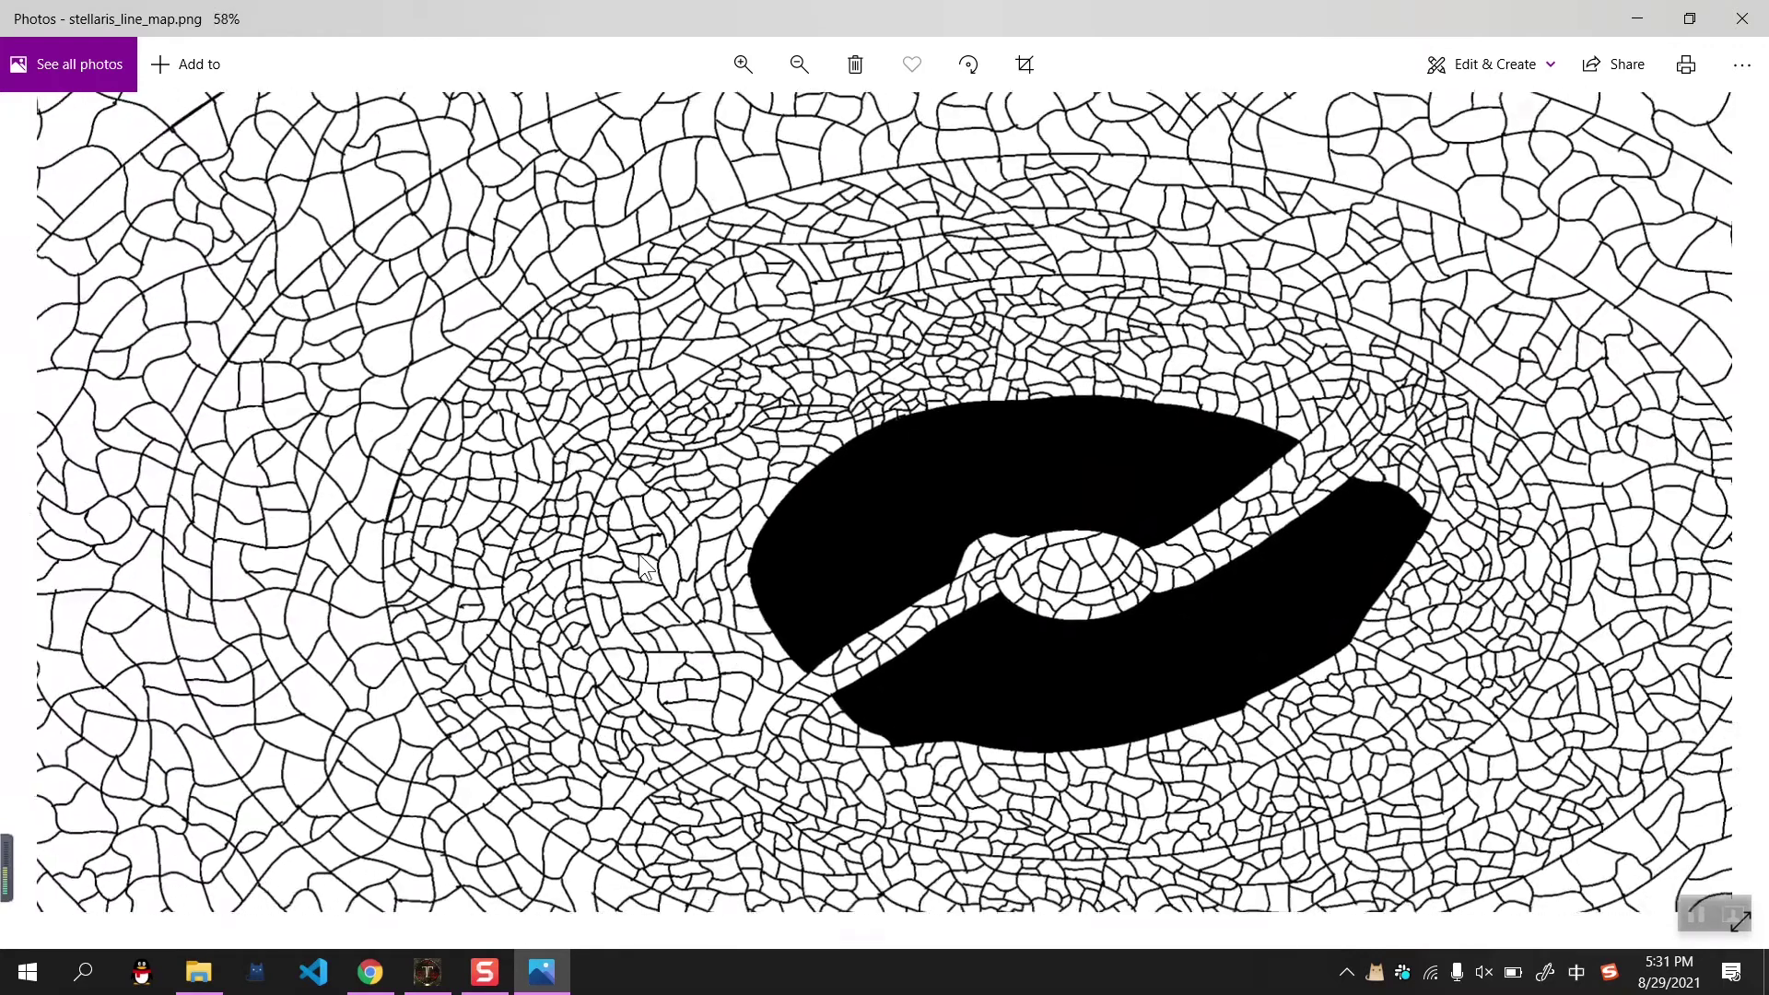
scroll(644, 564, down, 3)
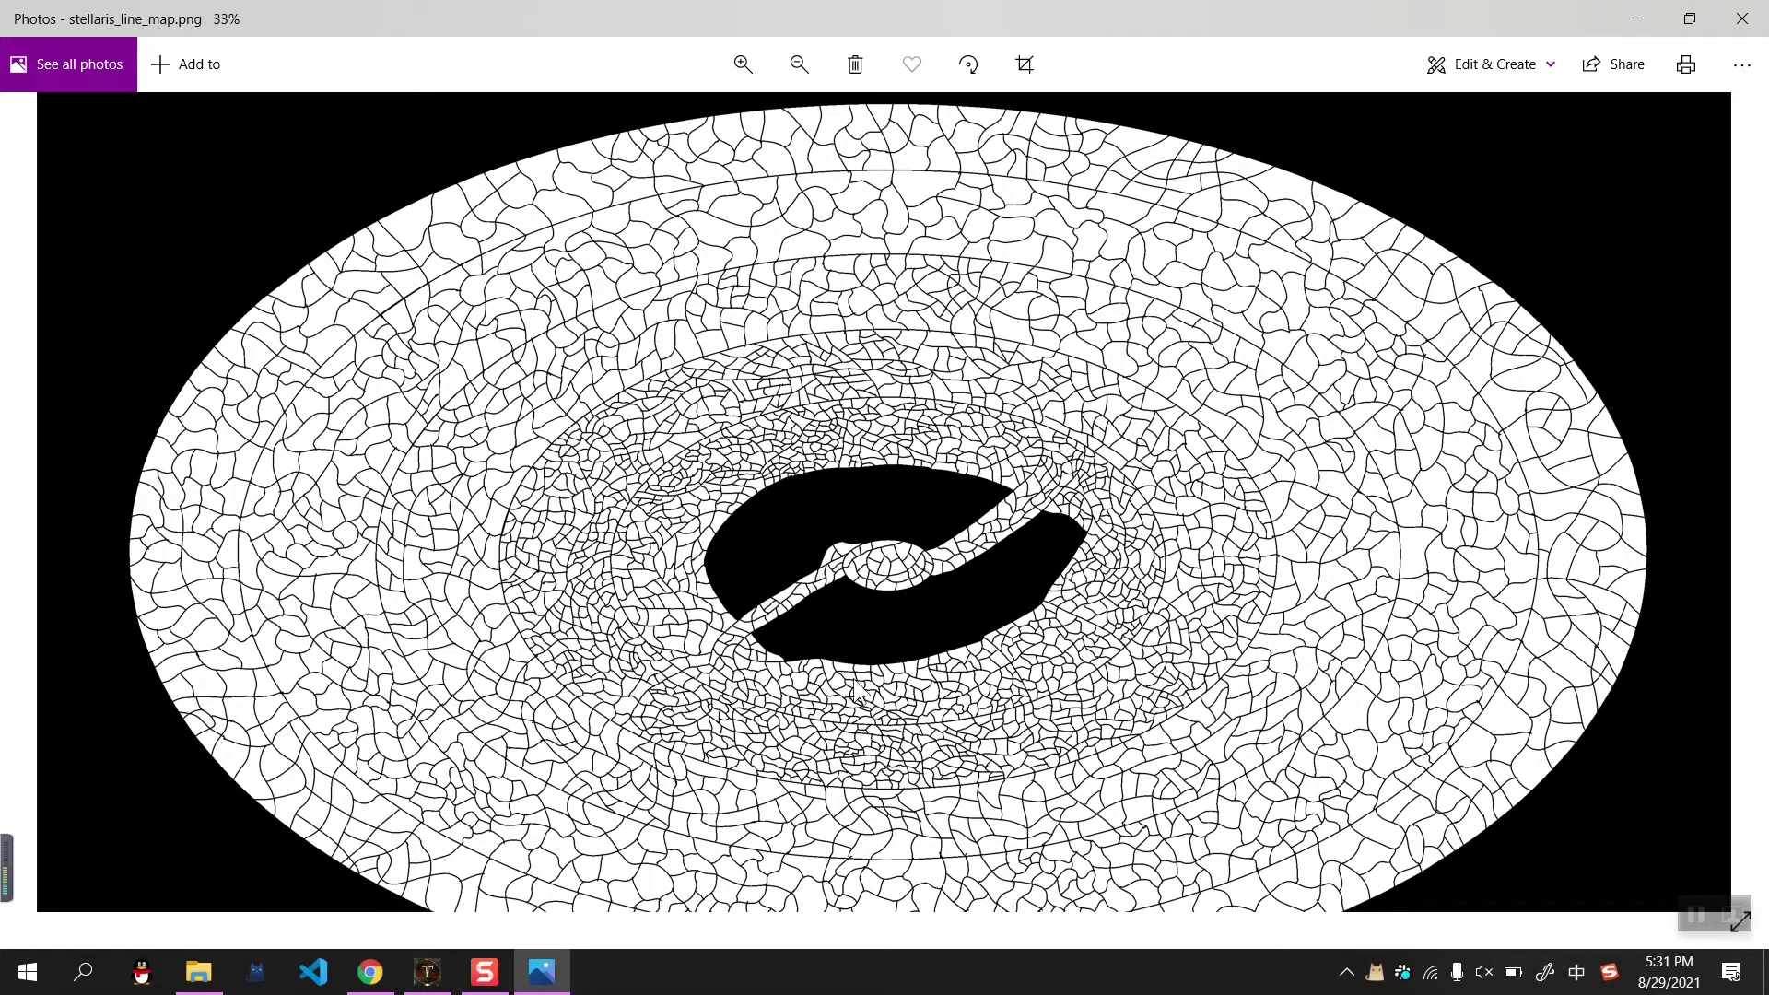
scroll(767, 766, up, 2)
scroll(767, 767, up, 3)
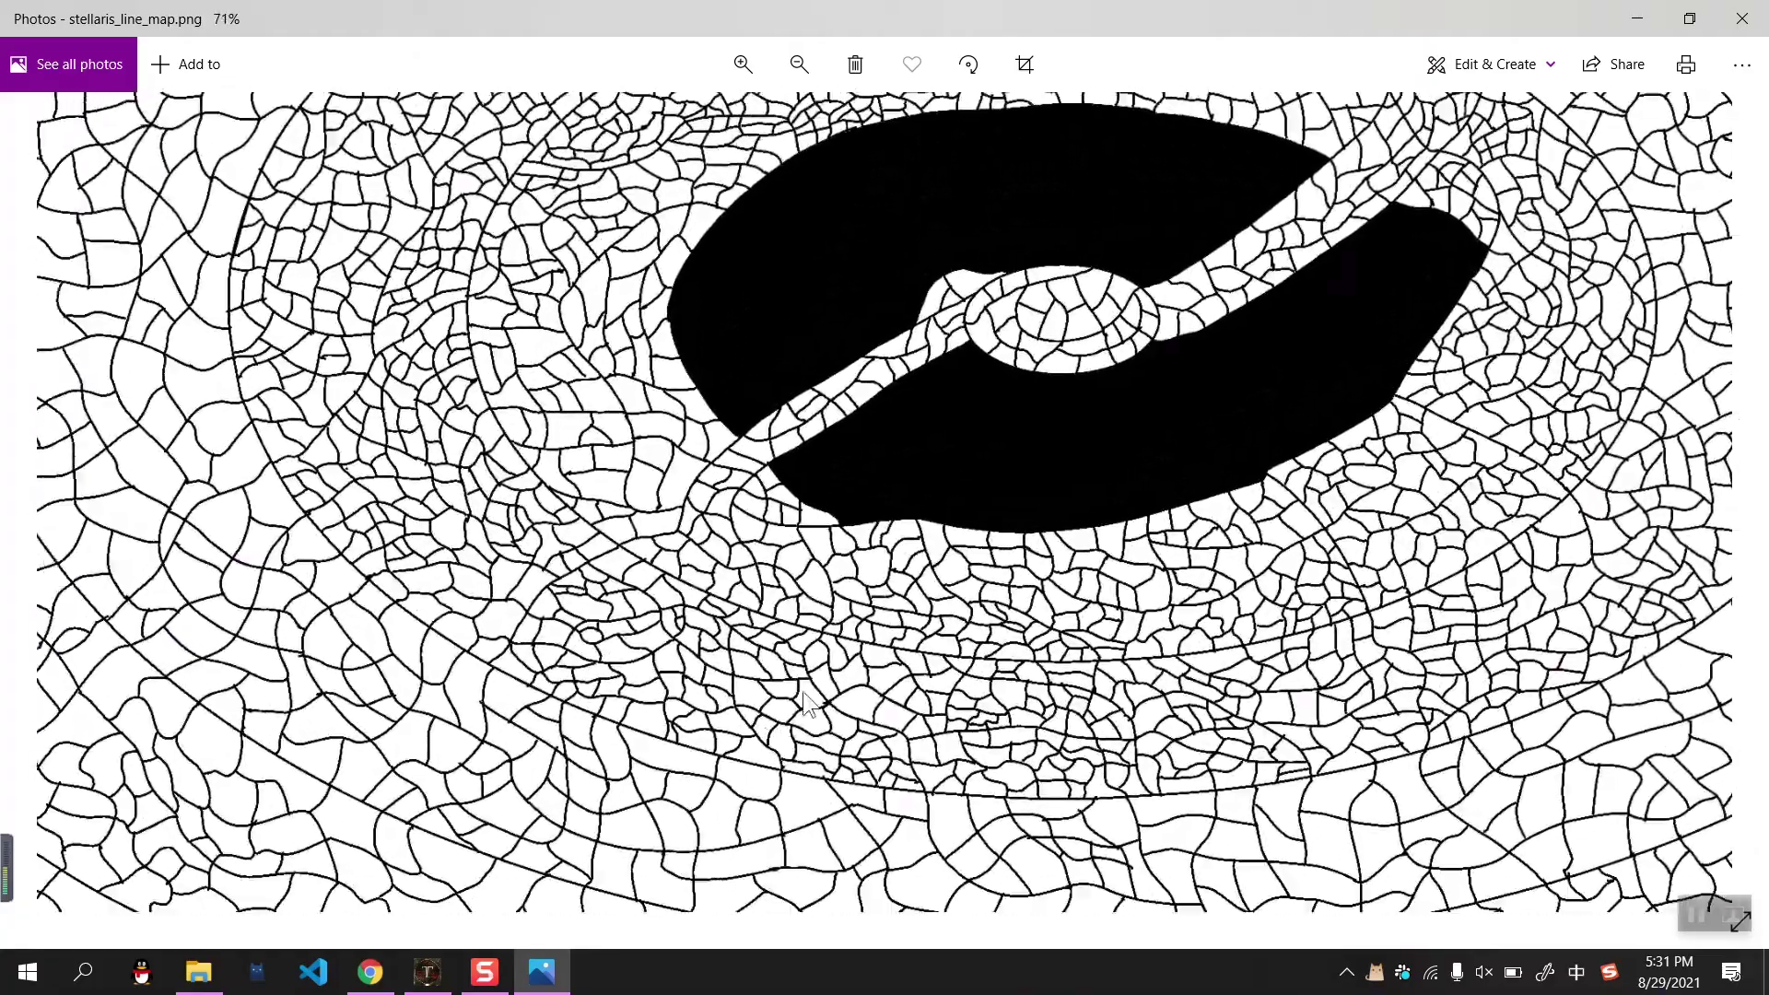
scroll(848, 603, down, 2)
scroll(847, 604, down, 3)
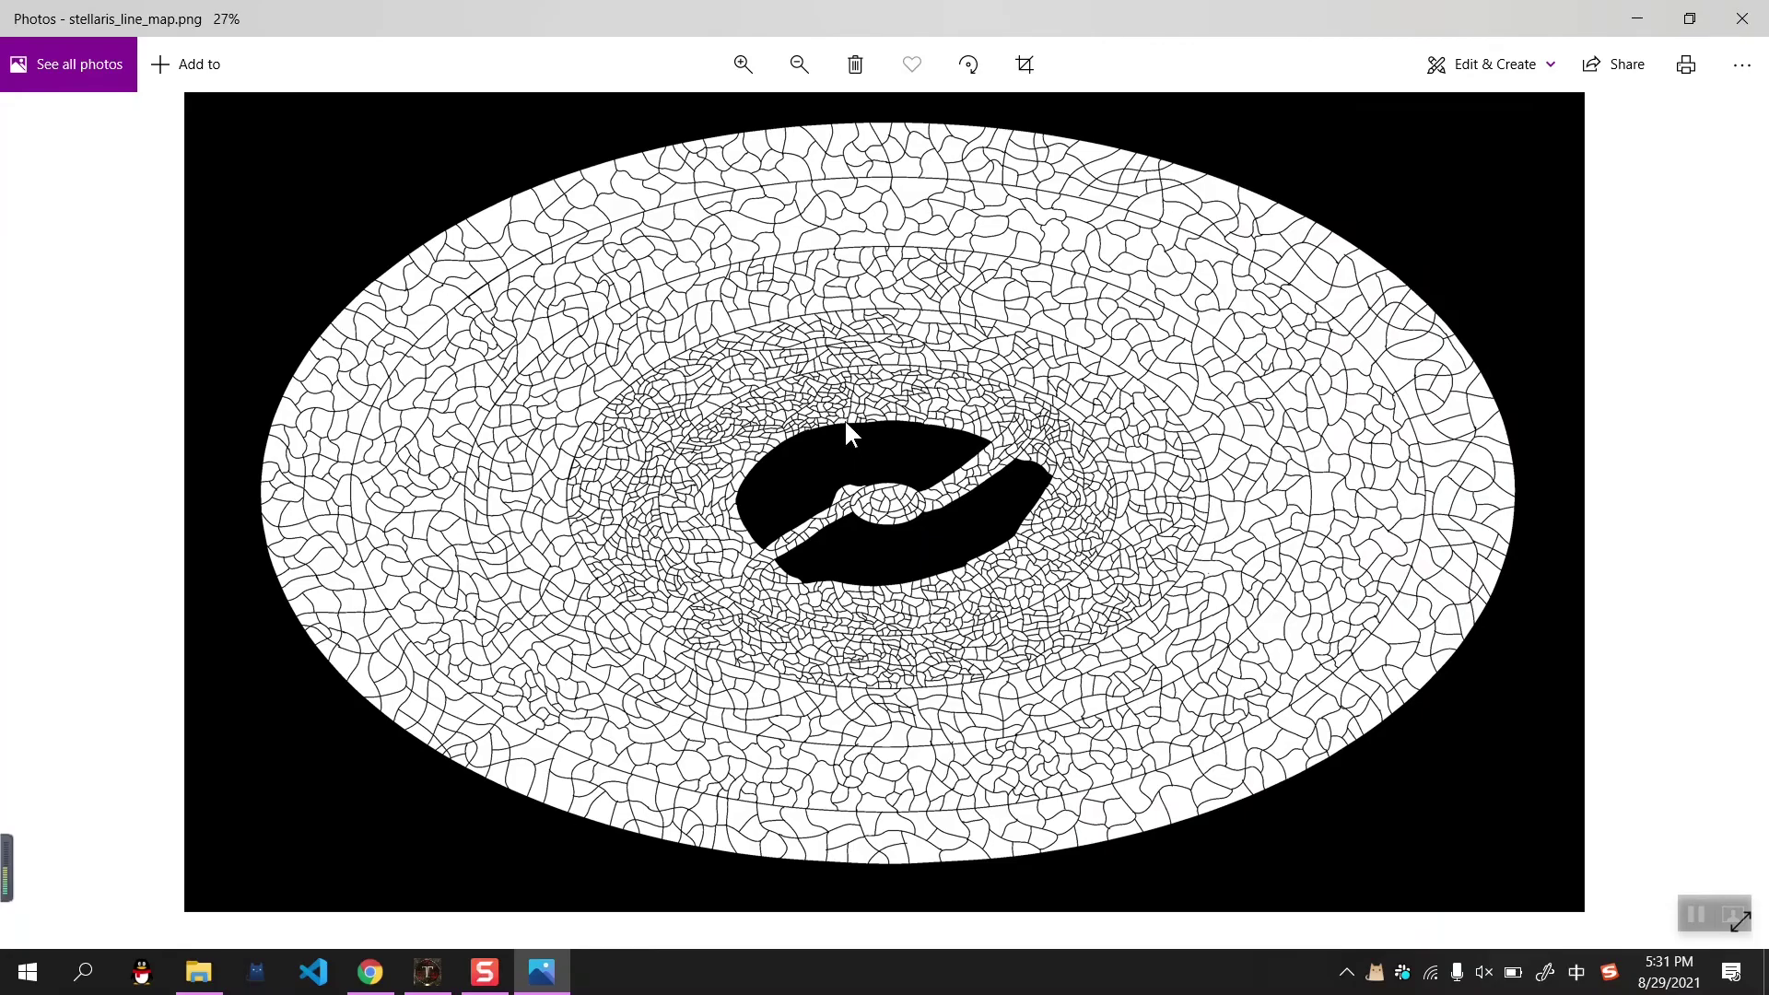
drag(900, 19, 365, 208)
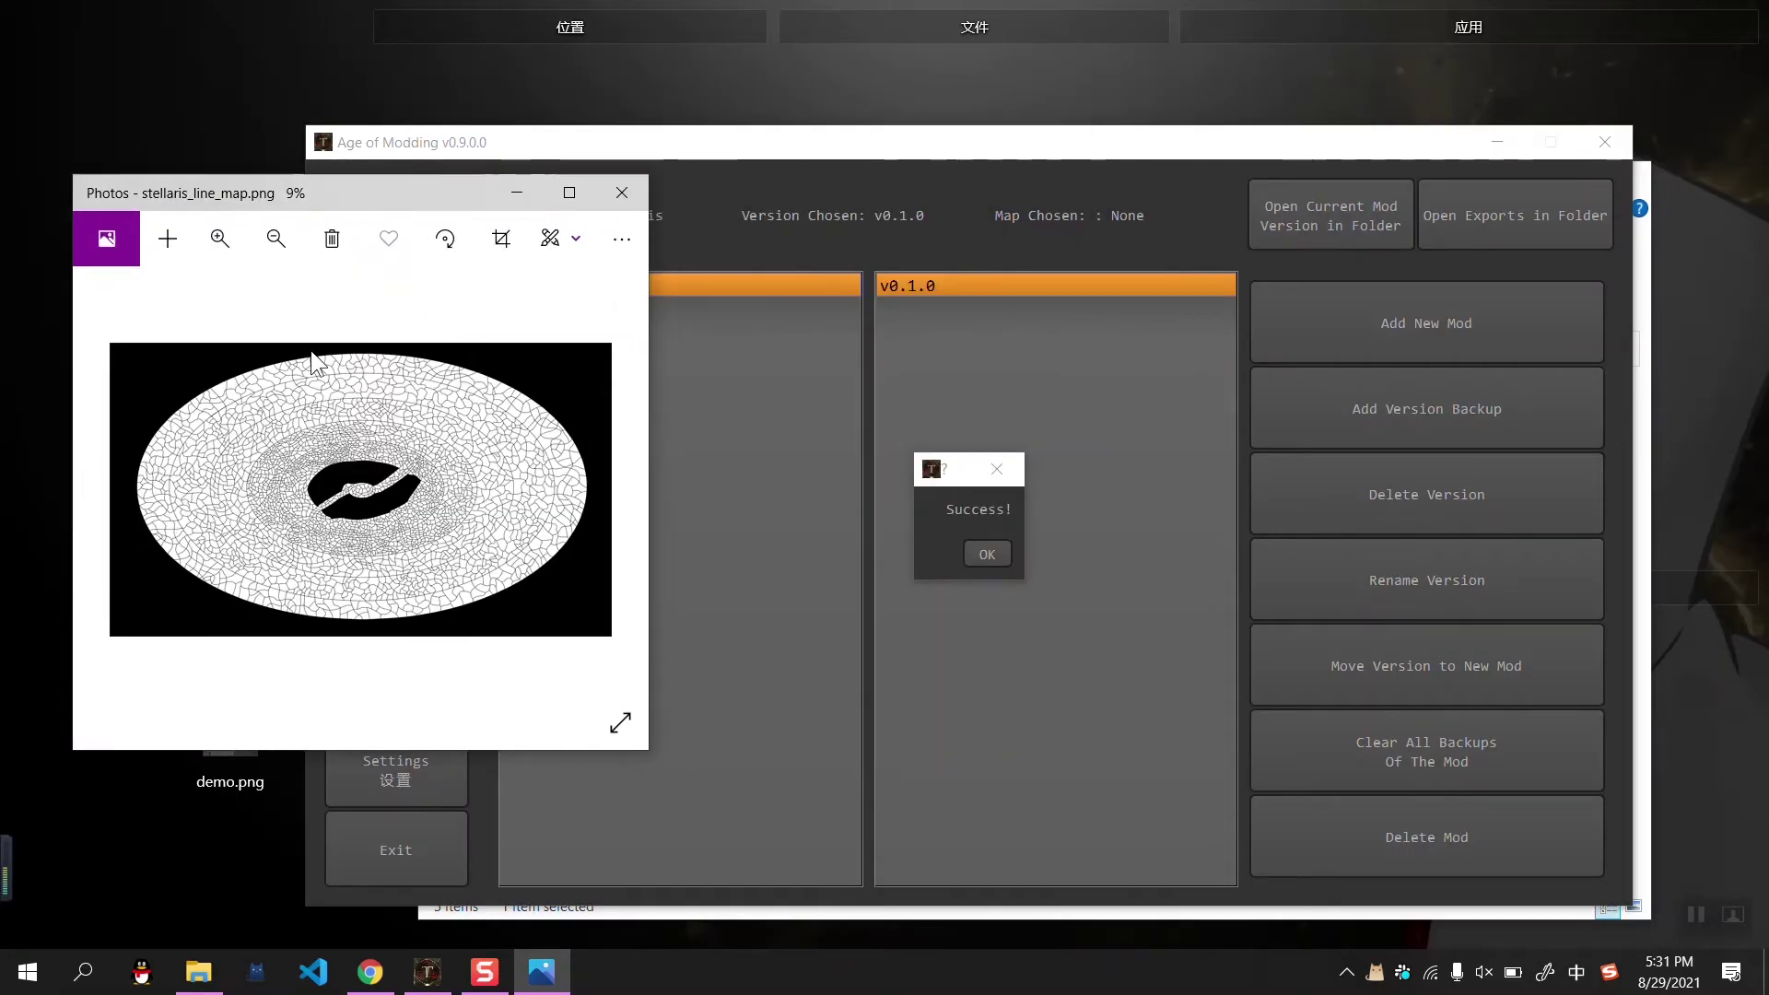
click(621, 194)
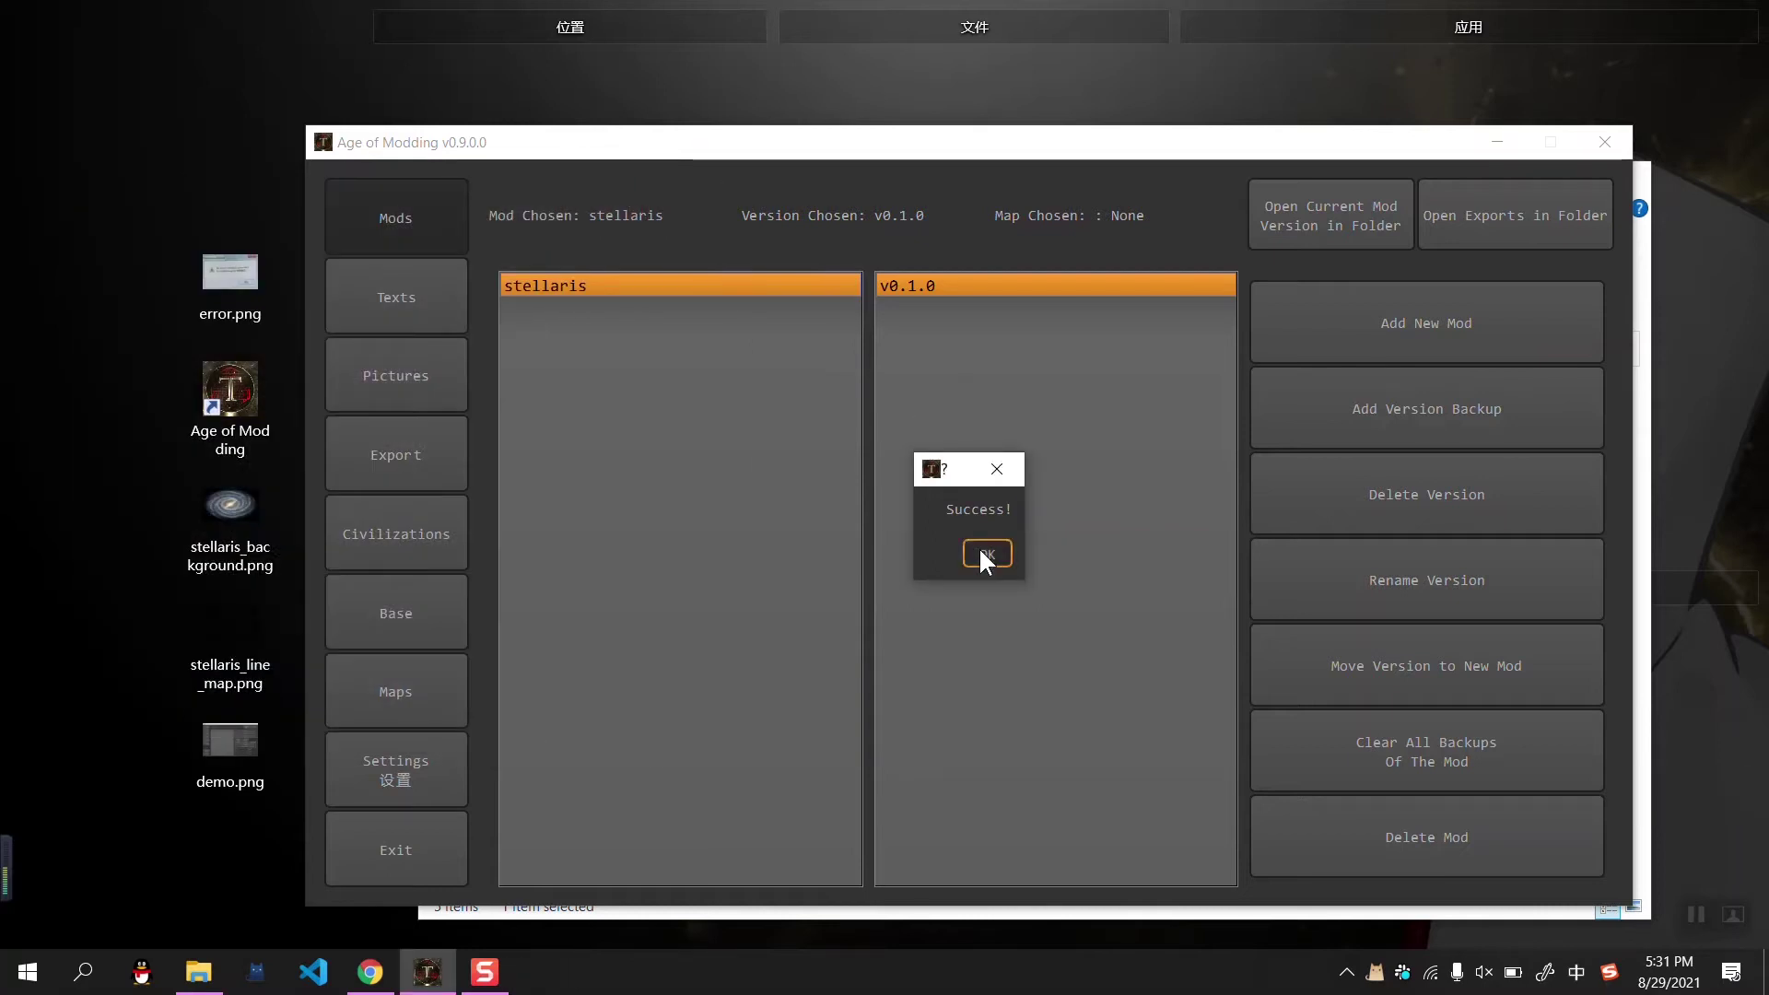
Add a new map named stellaris after acknowledging the mod creation
click(984, 553)
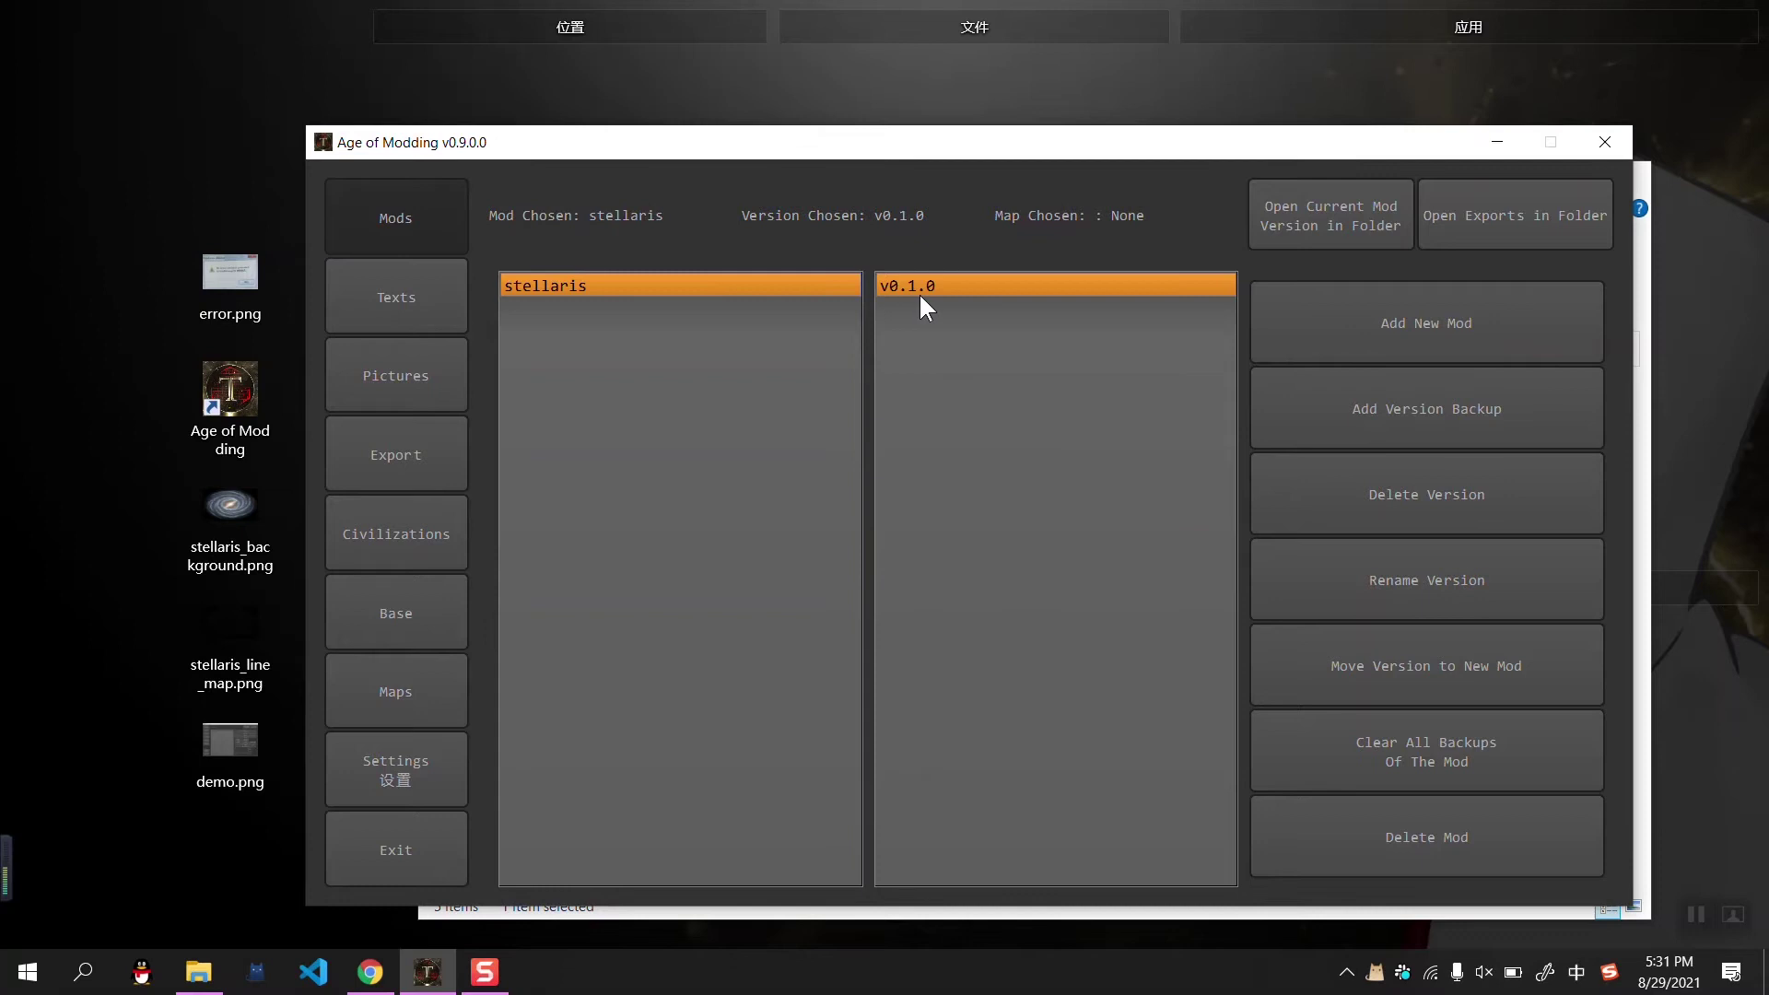
click(434, 717)
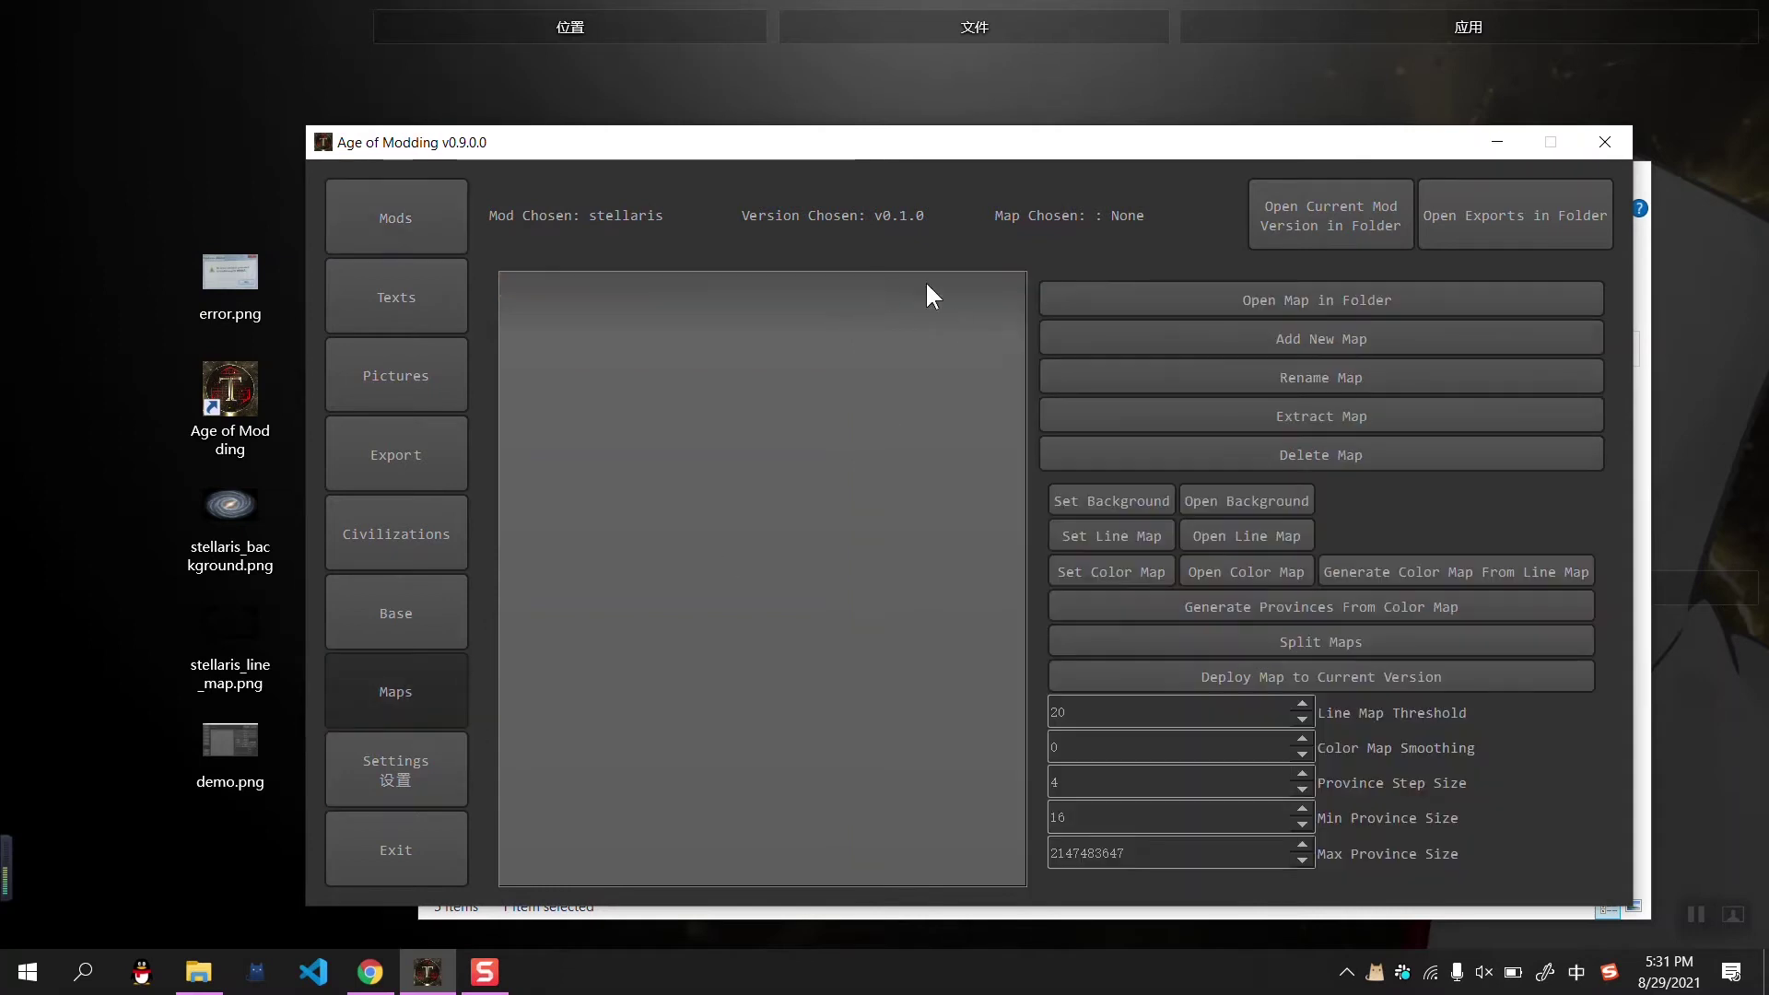
click(1172, 339)
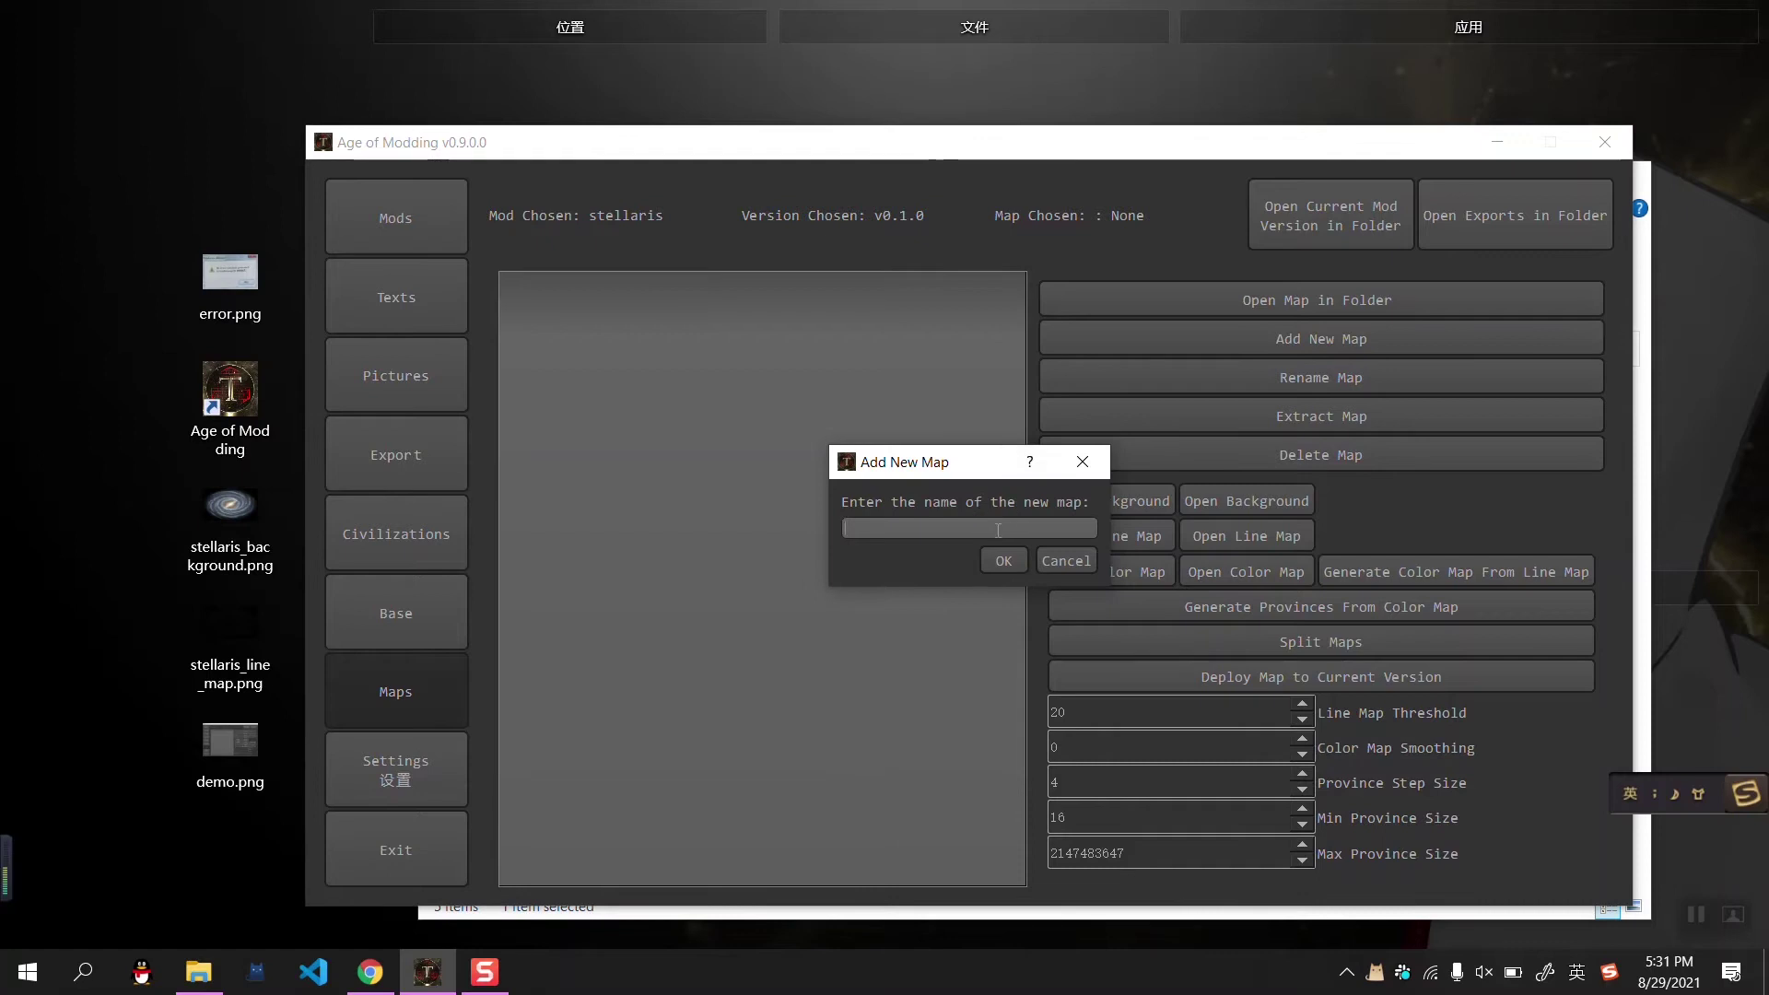
text(stellaris)
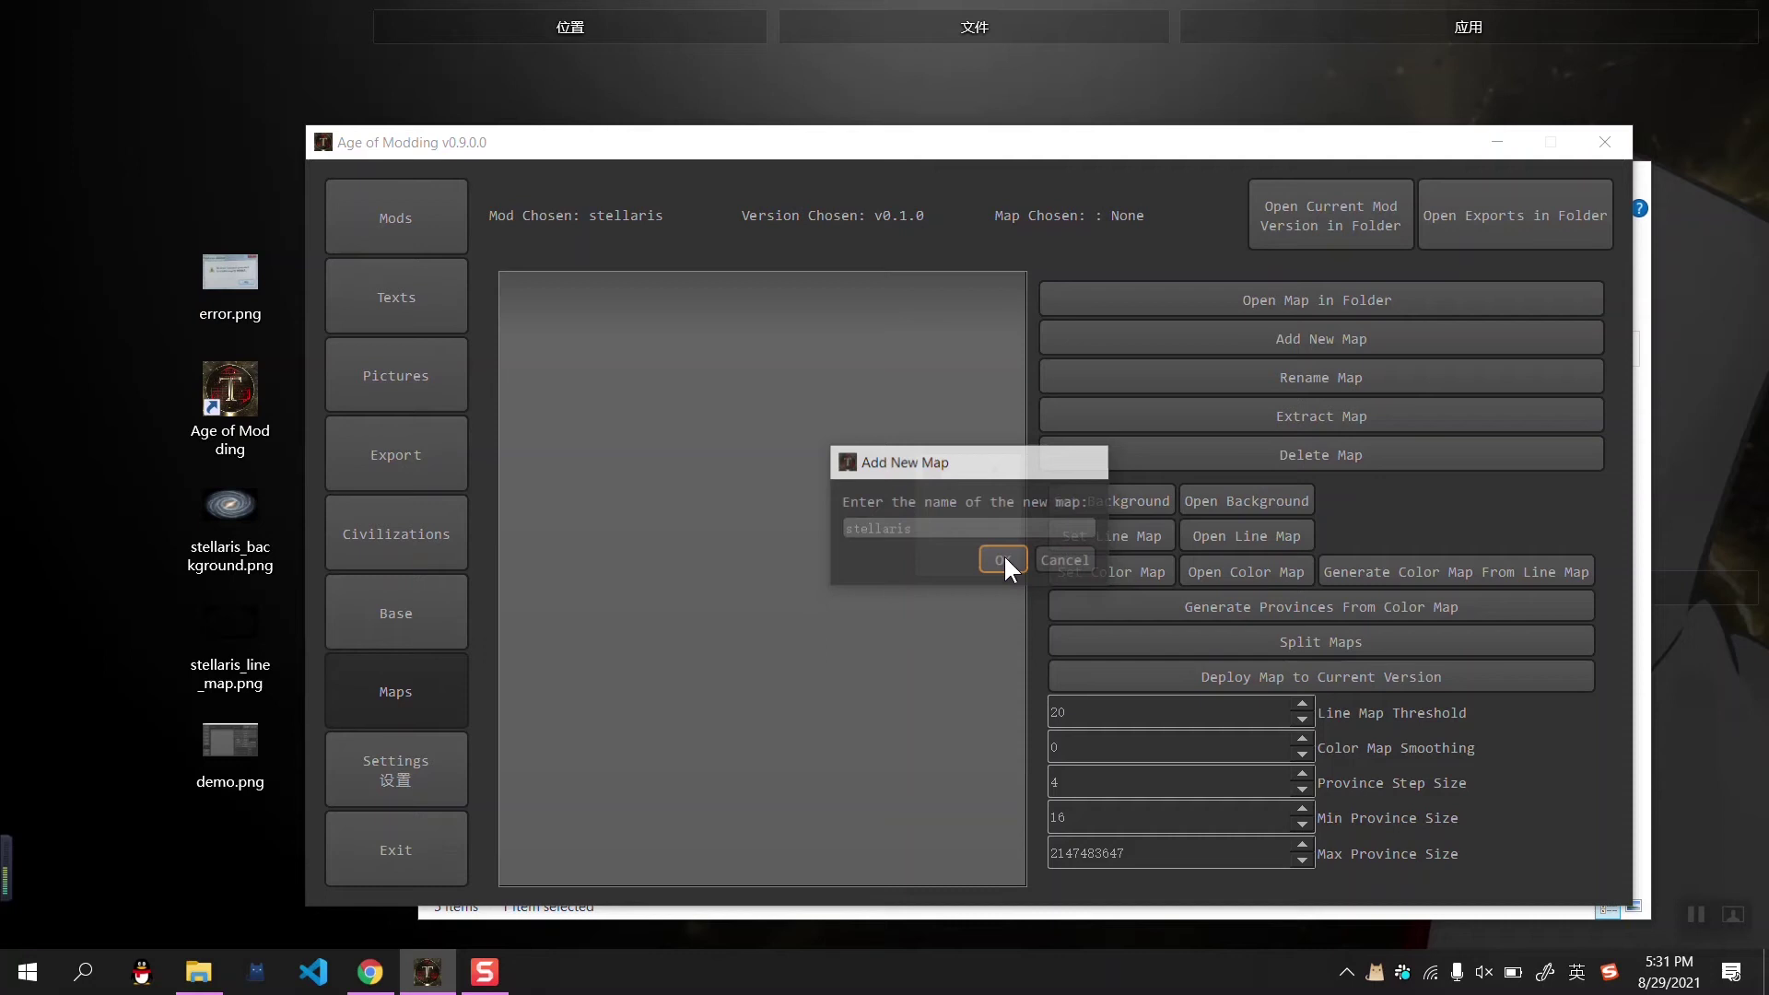
click(1003, 559)
key(Return)
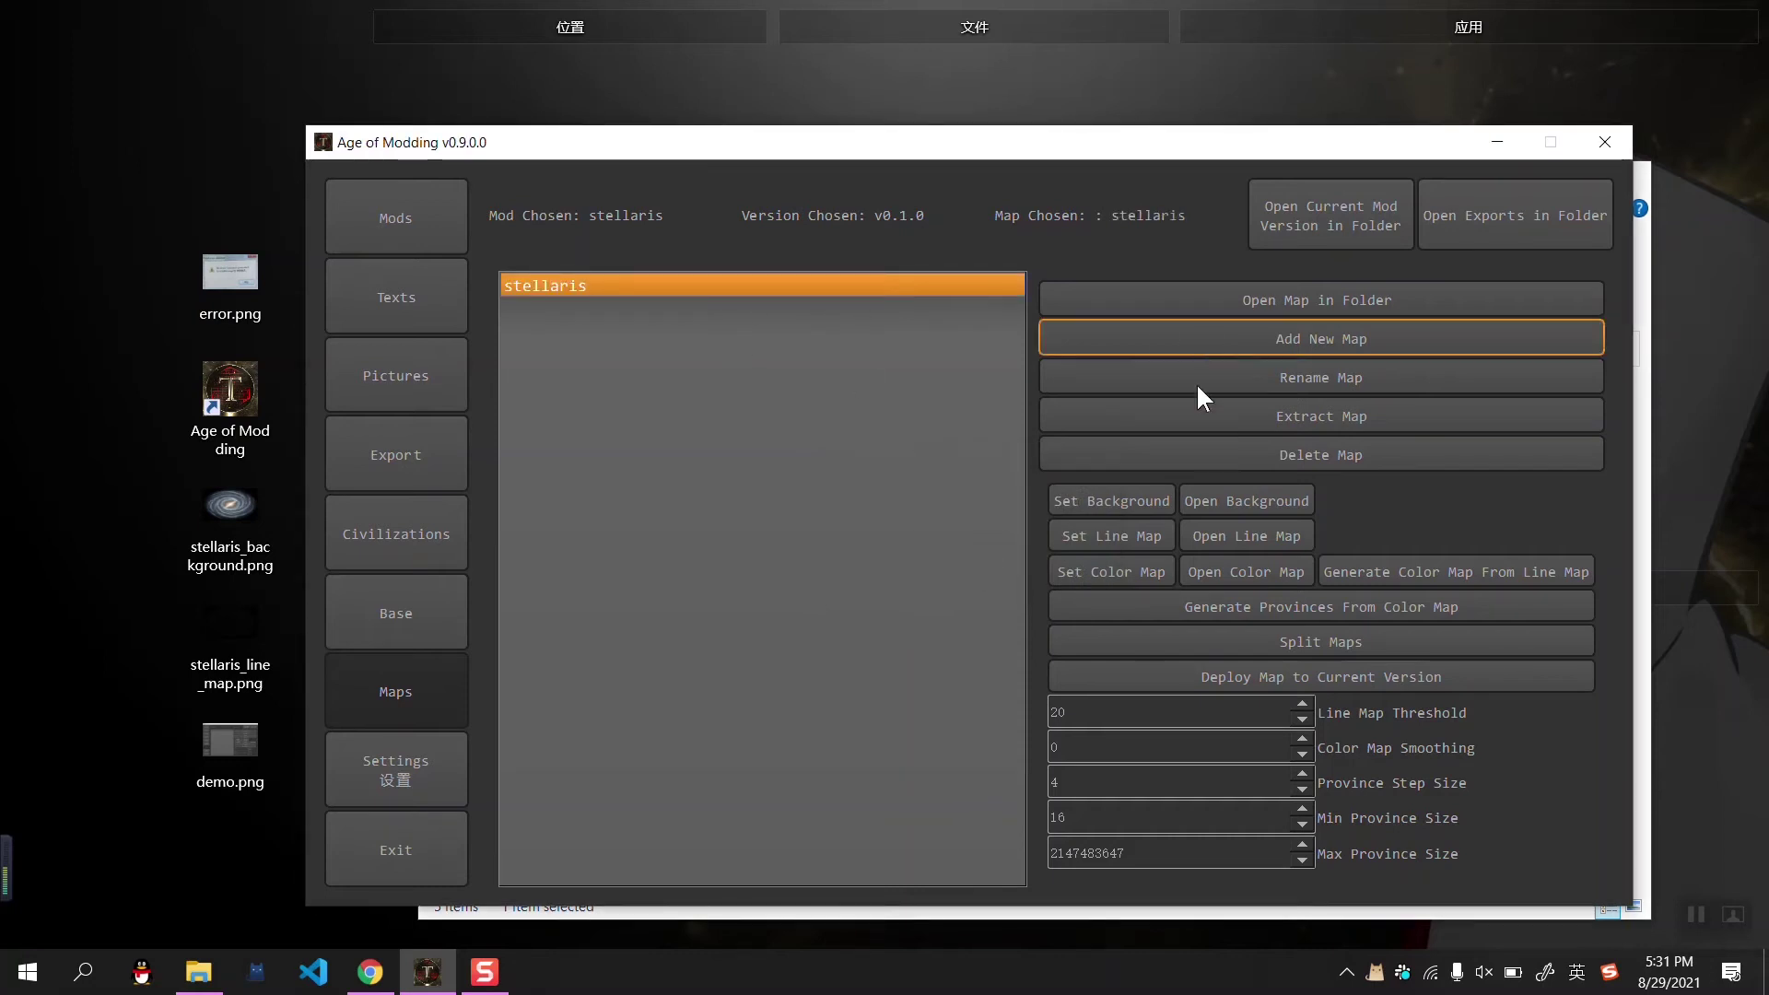
Check whether the stellaris map already has a background, a line map and a color map
click(1241, 499)
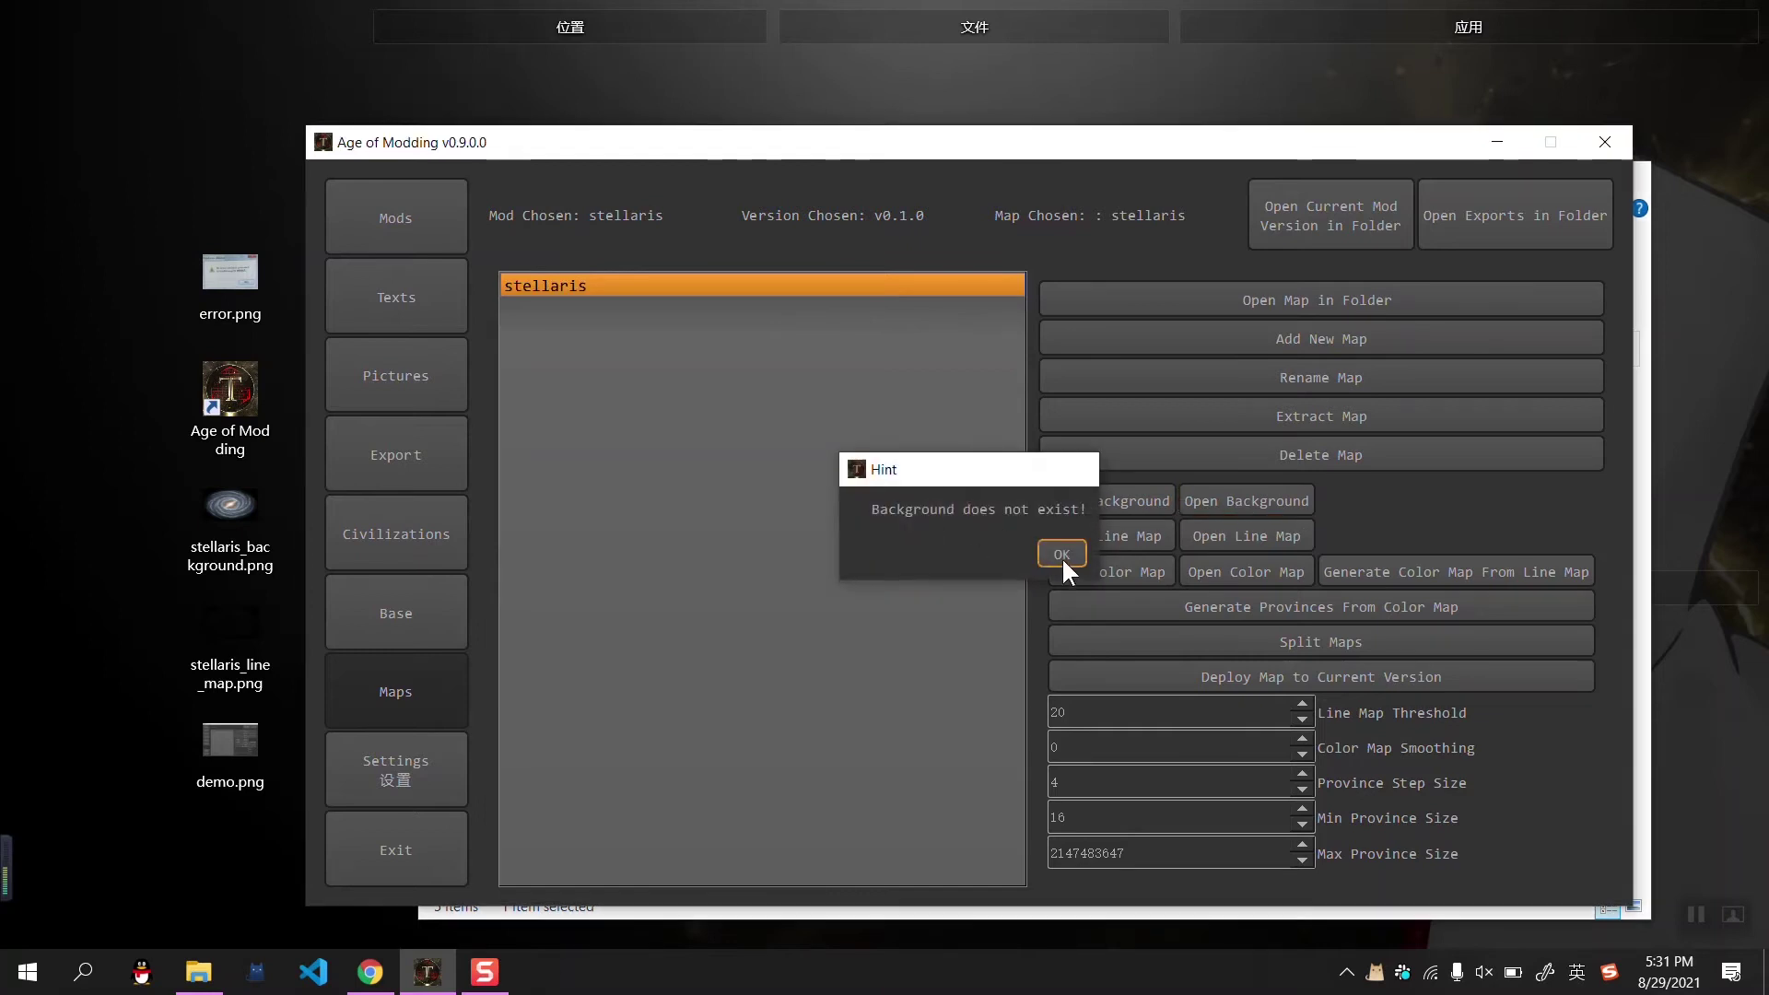
click(1061, 555)
click(1225, 533)
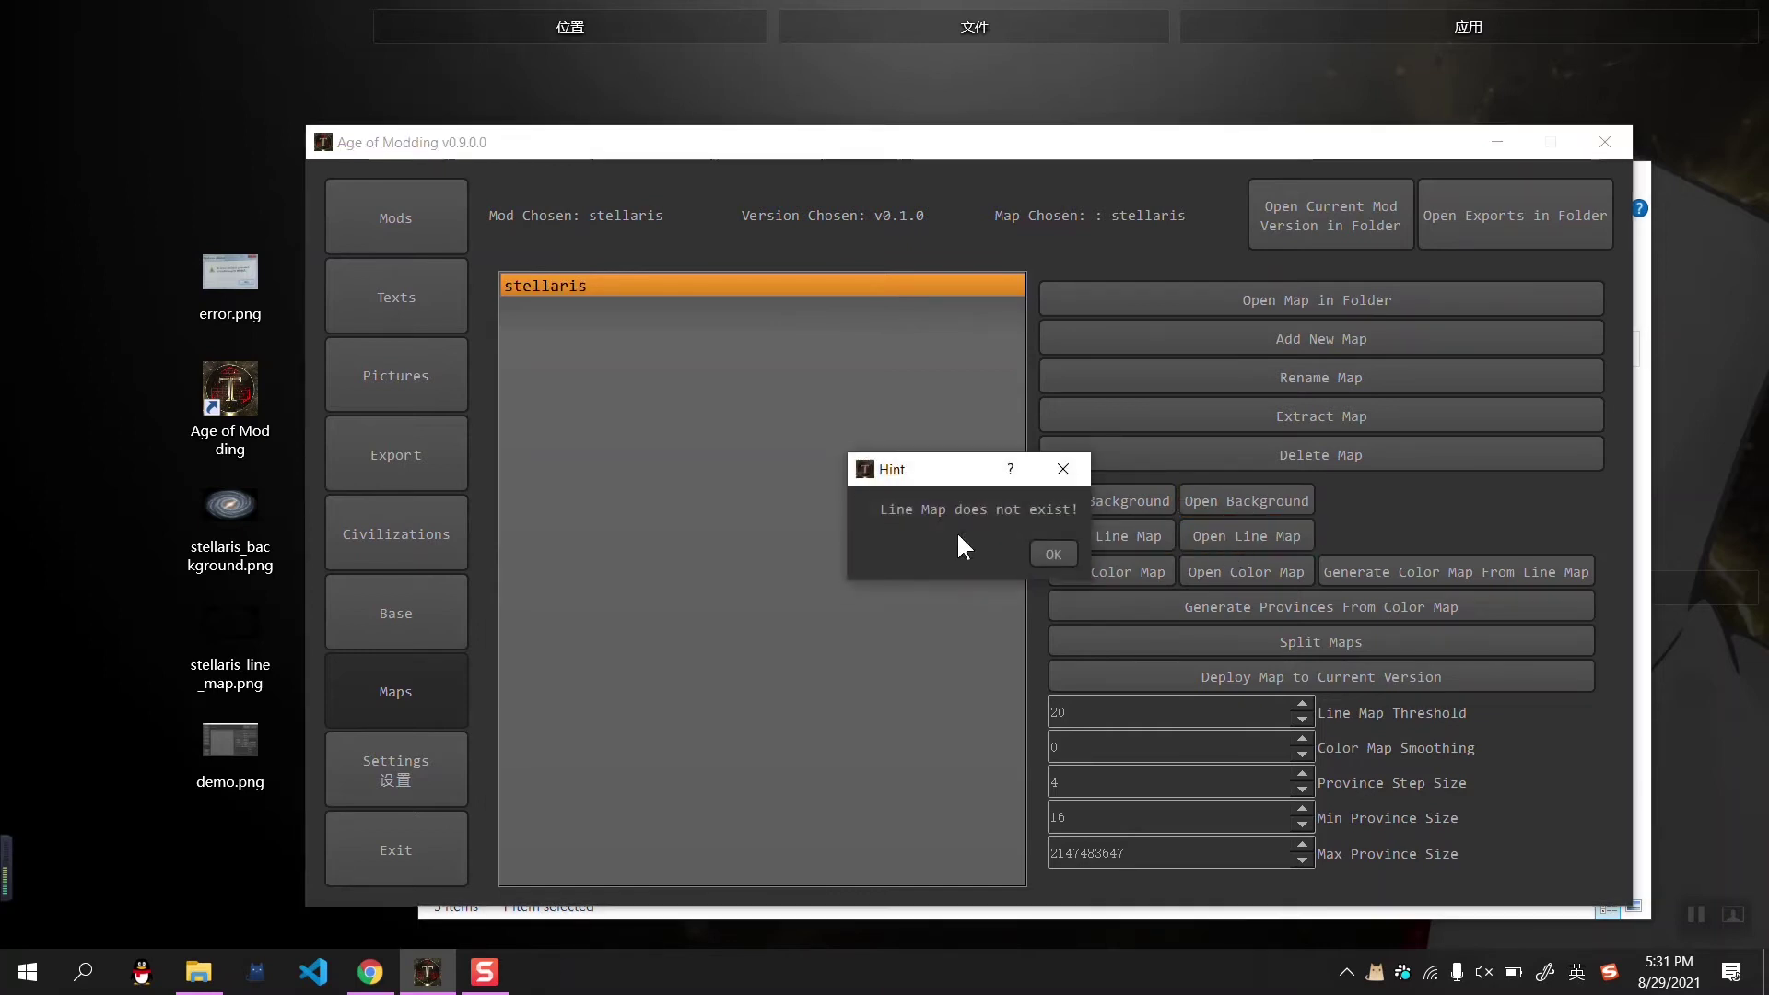
click(1052, 554)
click(1218, 572)
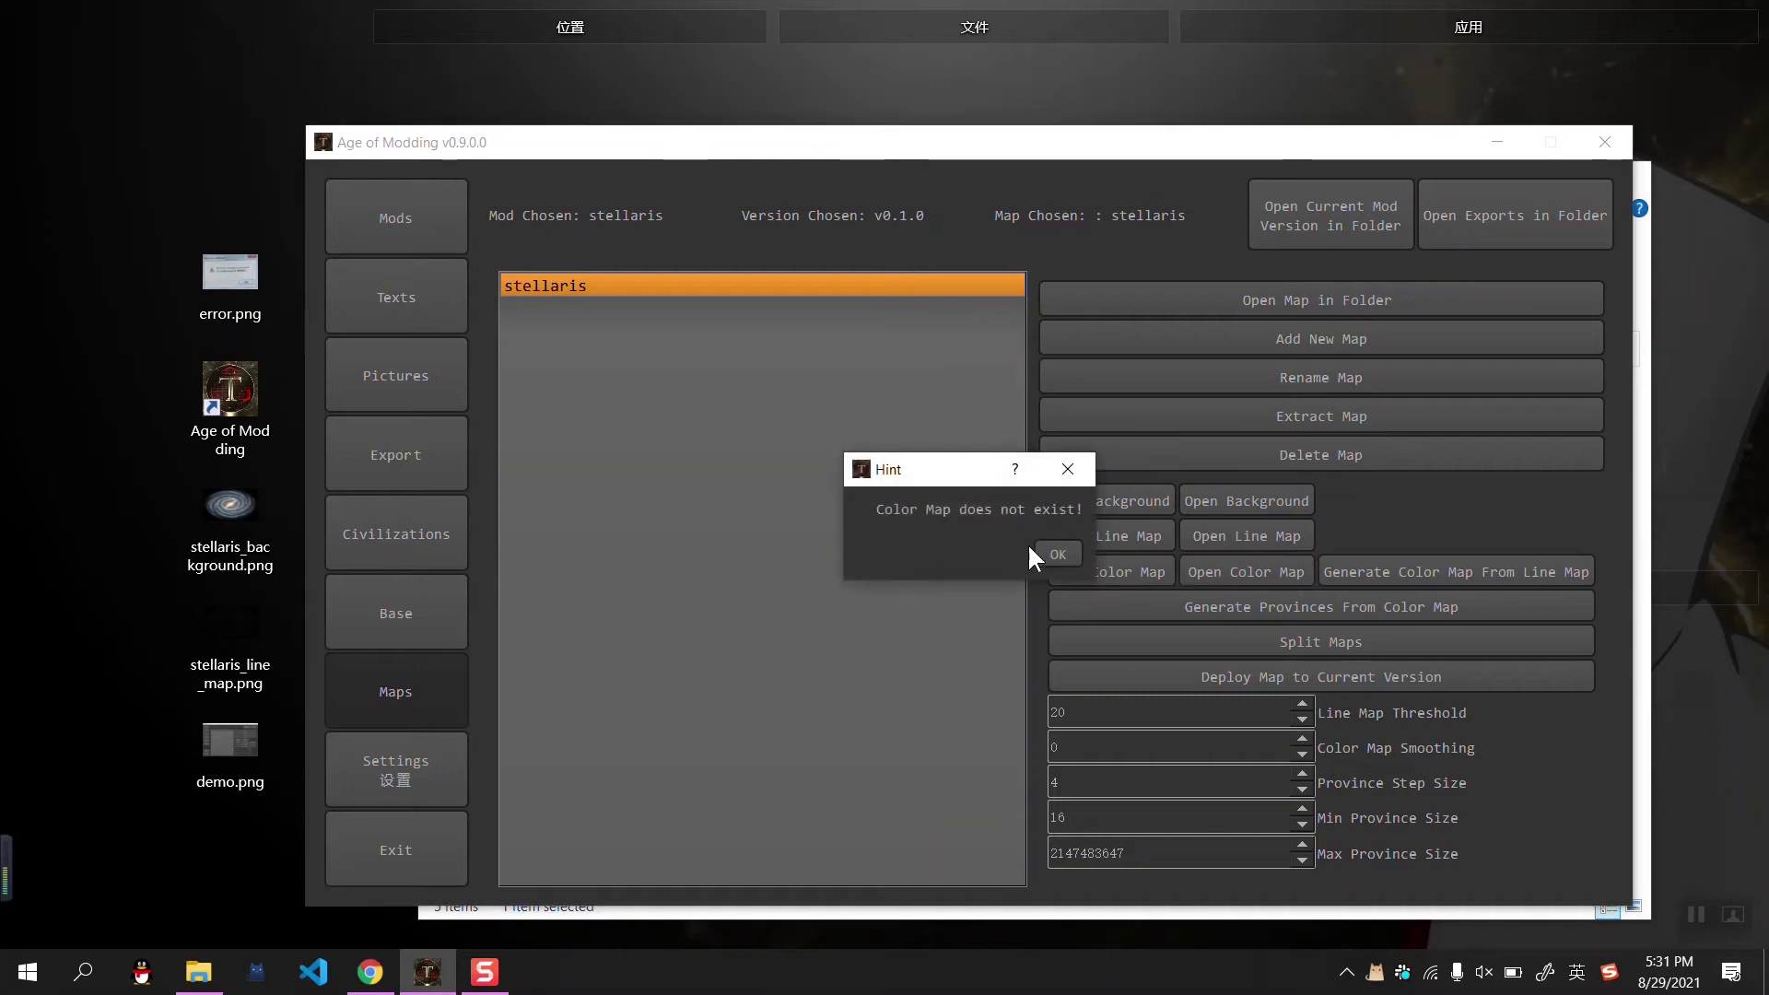
click(1052, 554)
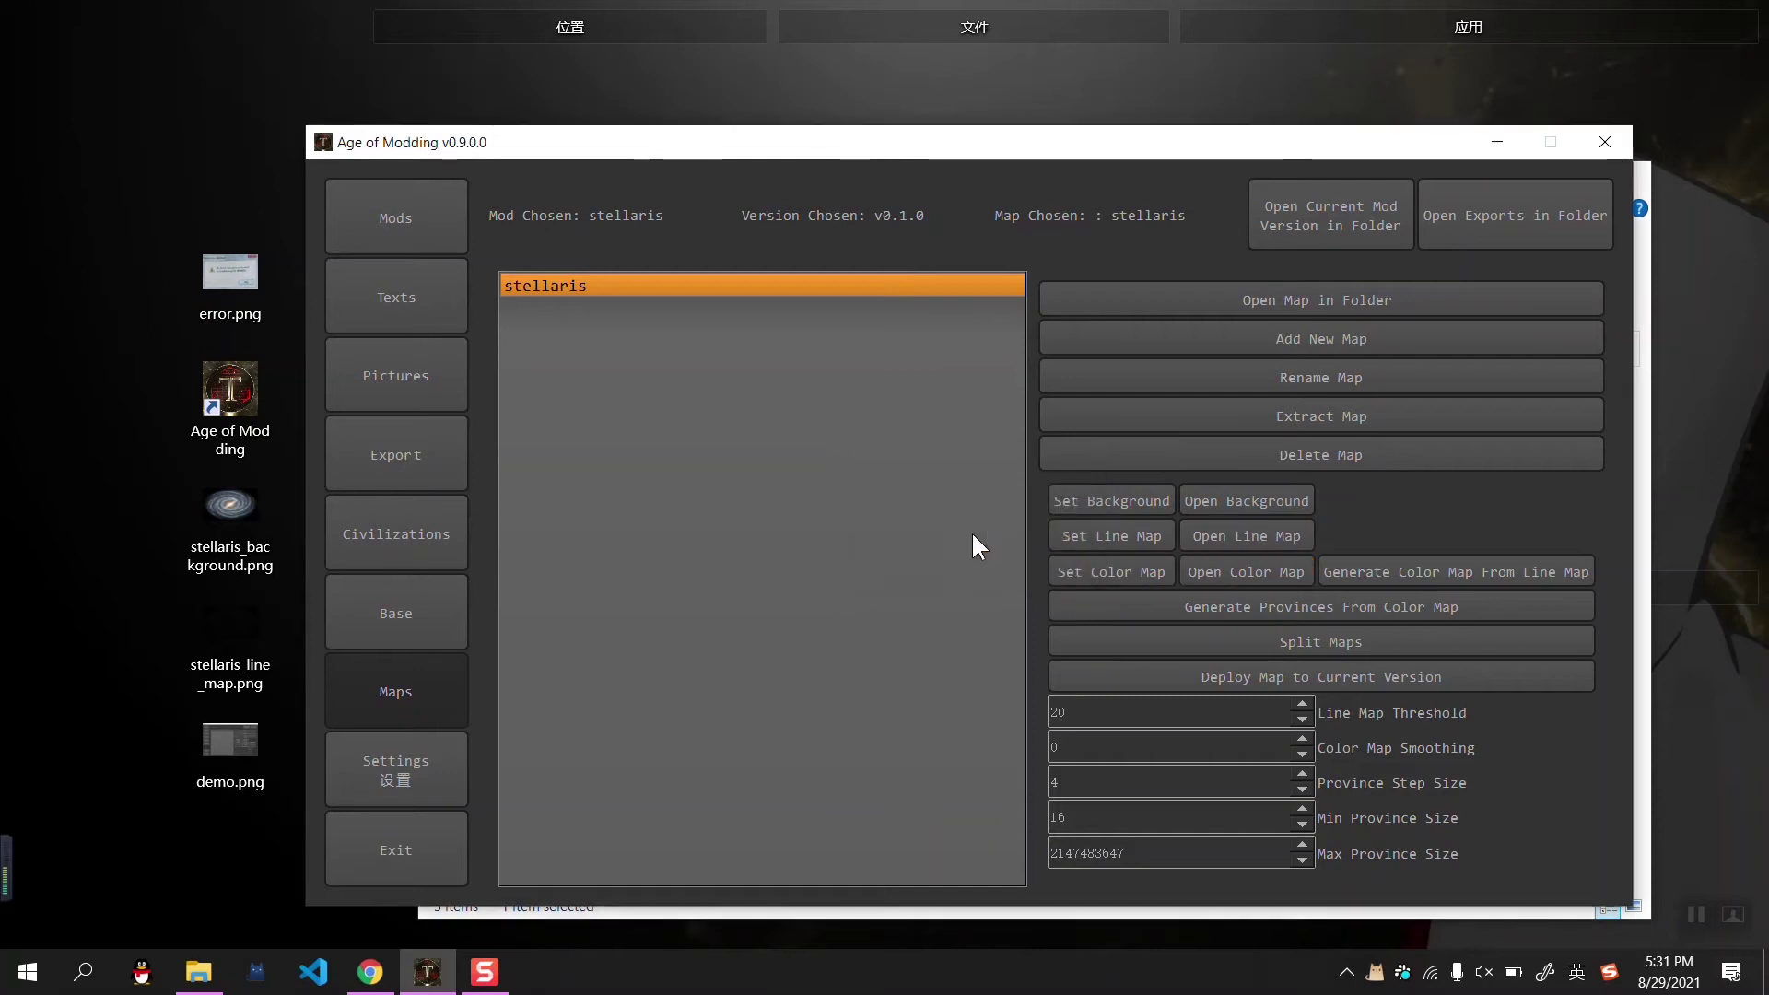
Set the stellaris map's background to stellaris_background.png from the Desktop folder
click(1126, 499)
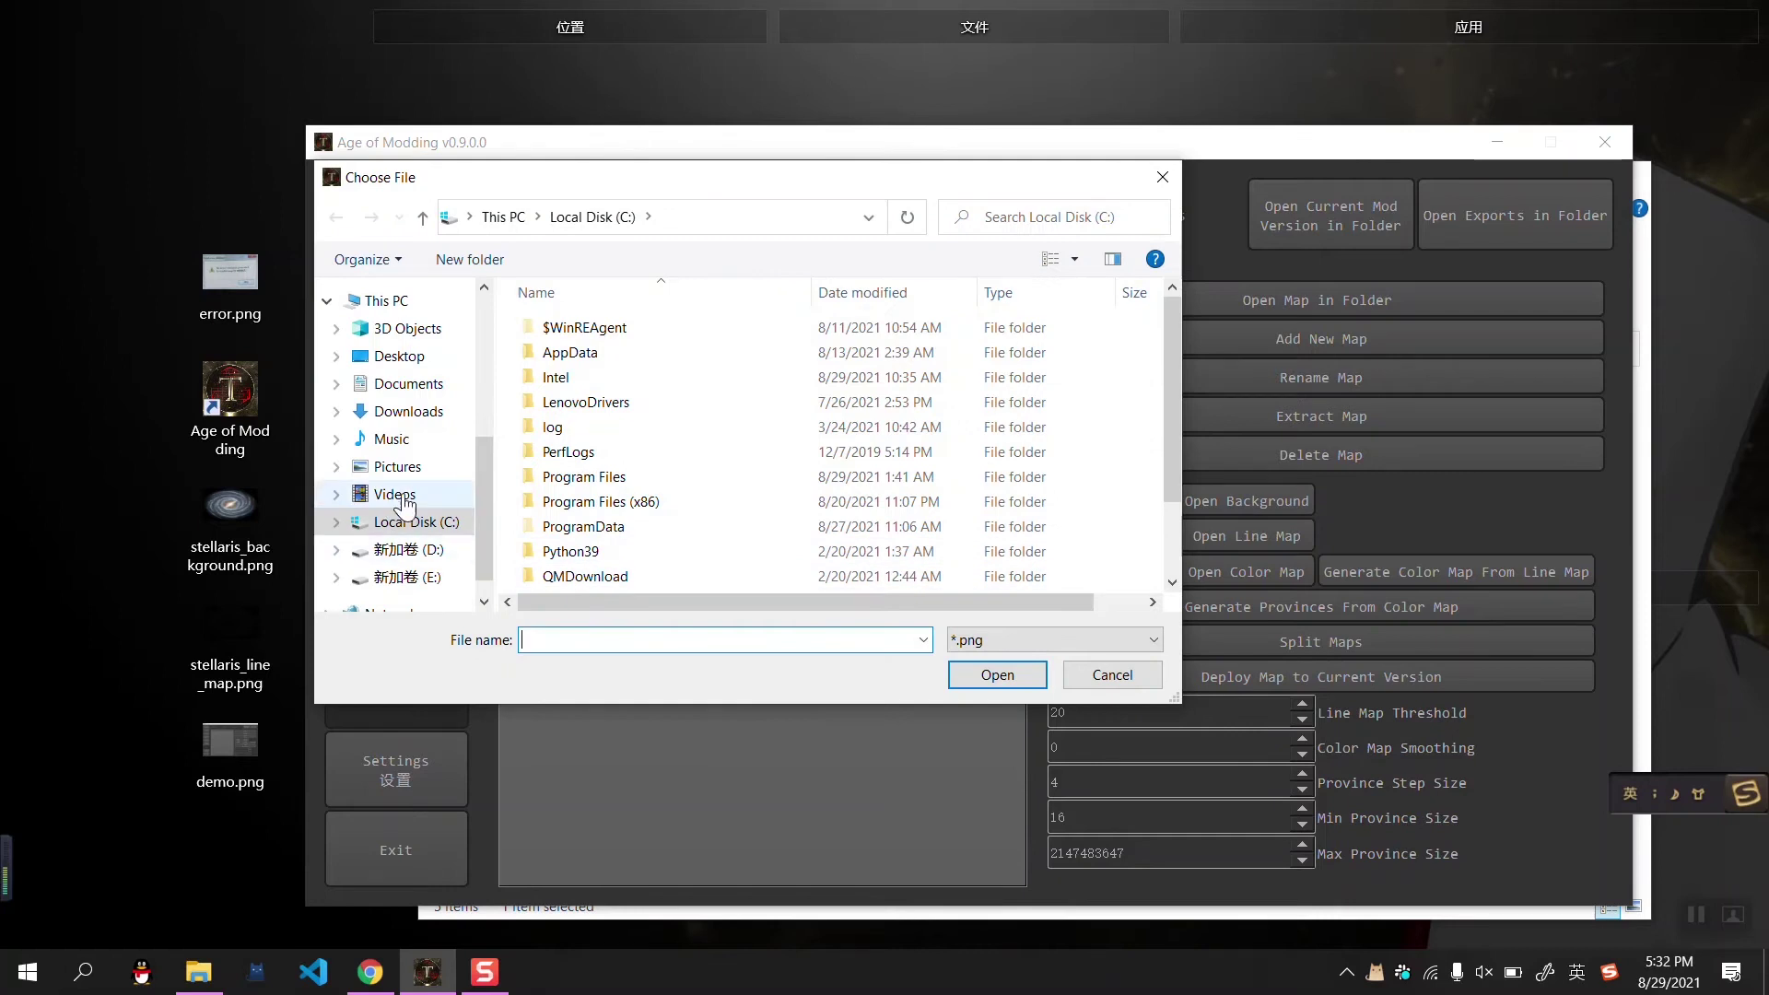
scroll(396, 483, up, 3)
scroll(396, 470, down, 4)
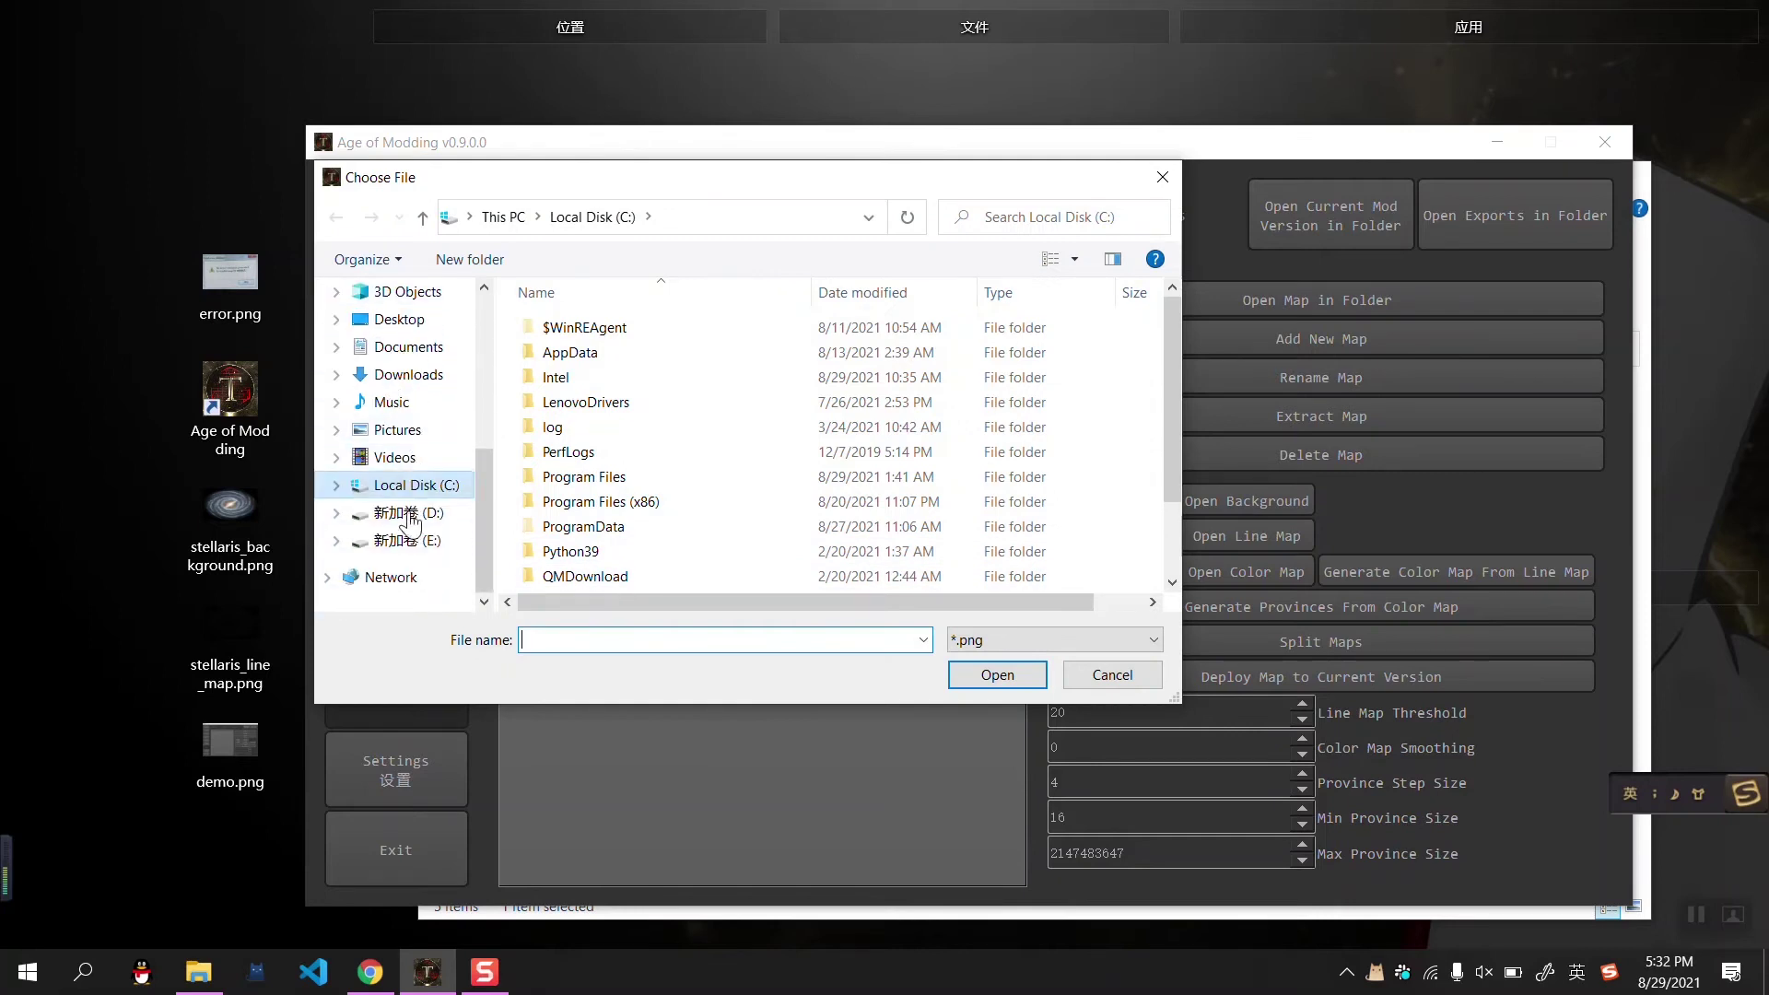
scroll(410, 516, up, 1)
click(399, 383)
scroll(723, 468, down, 3)
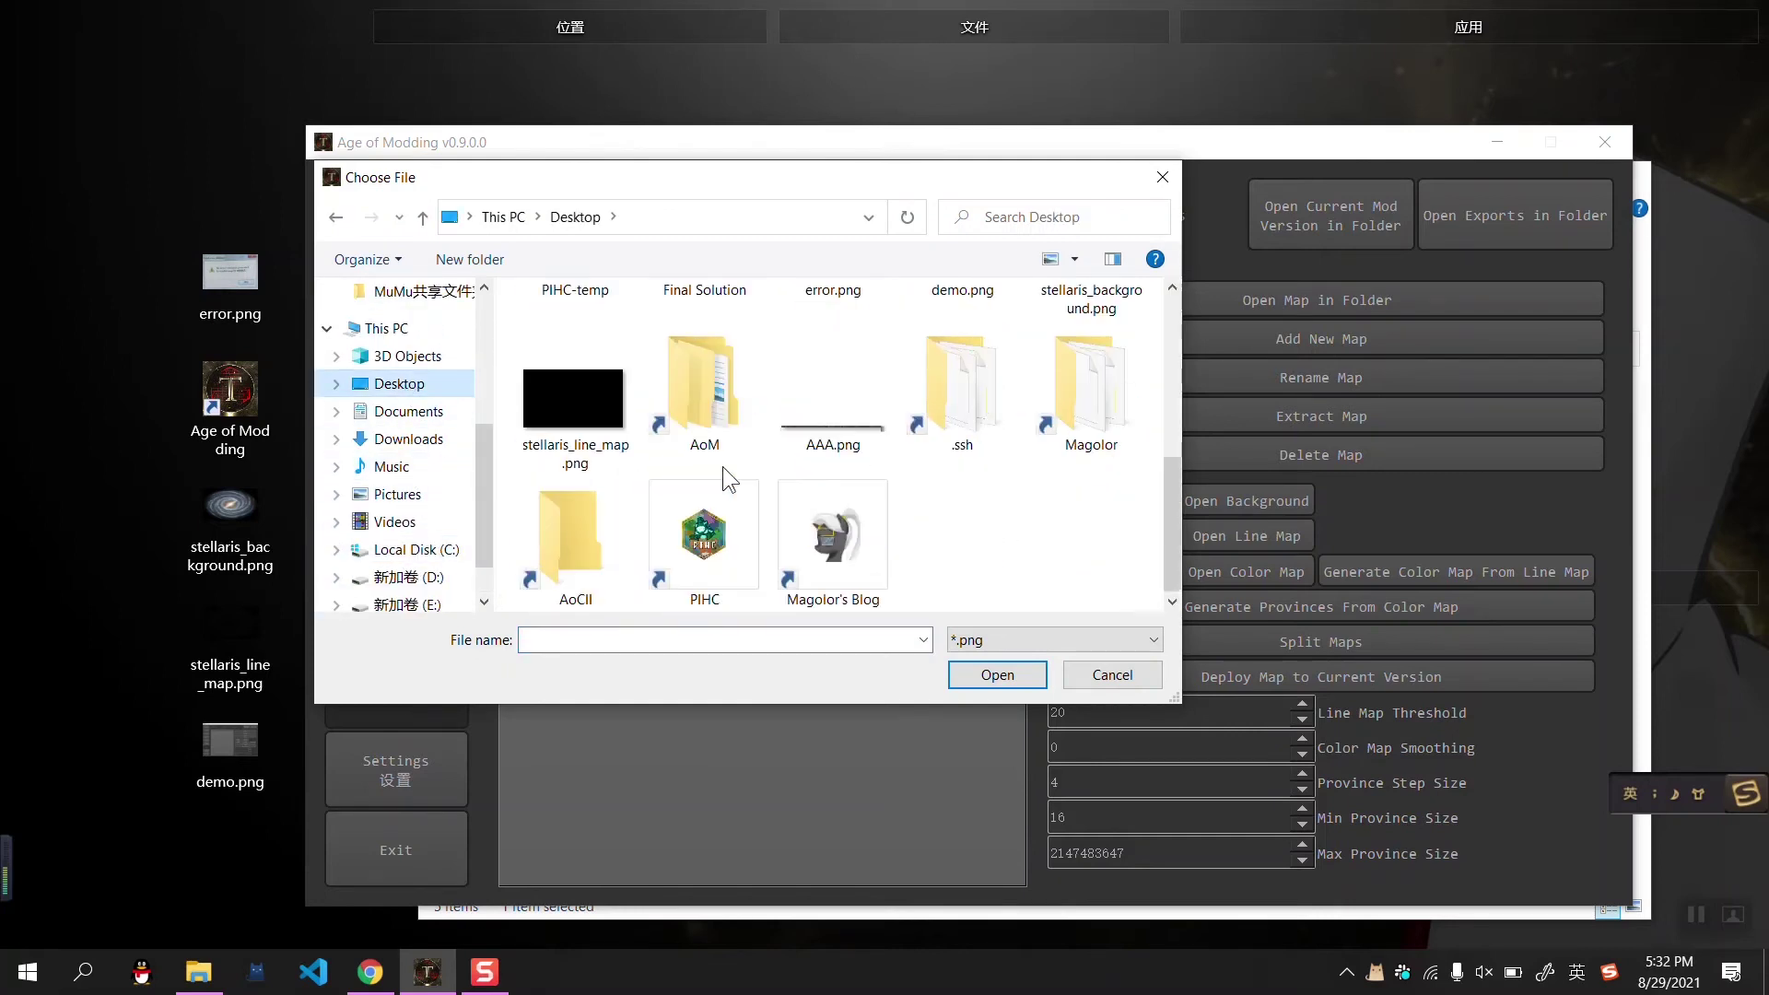
scroll(723, 466, up, 2)
double_click(1096, 368)
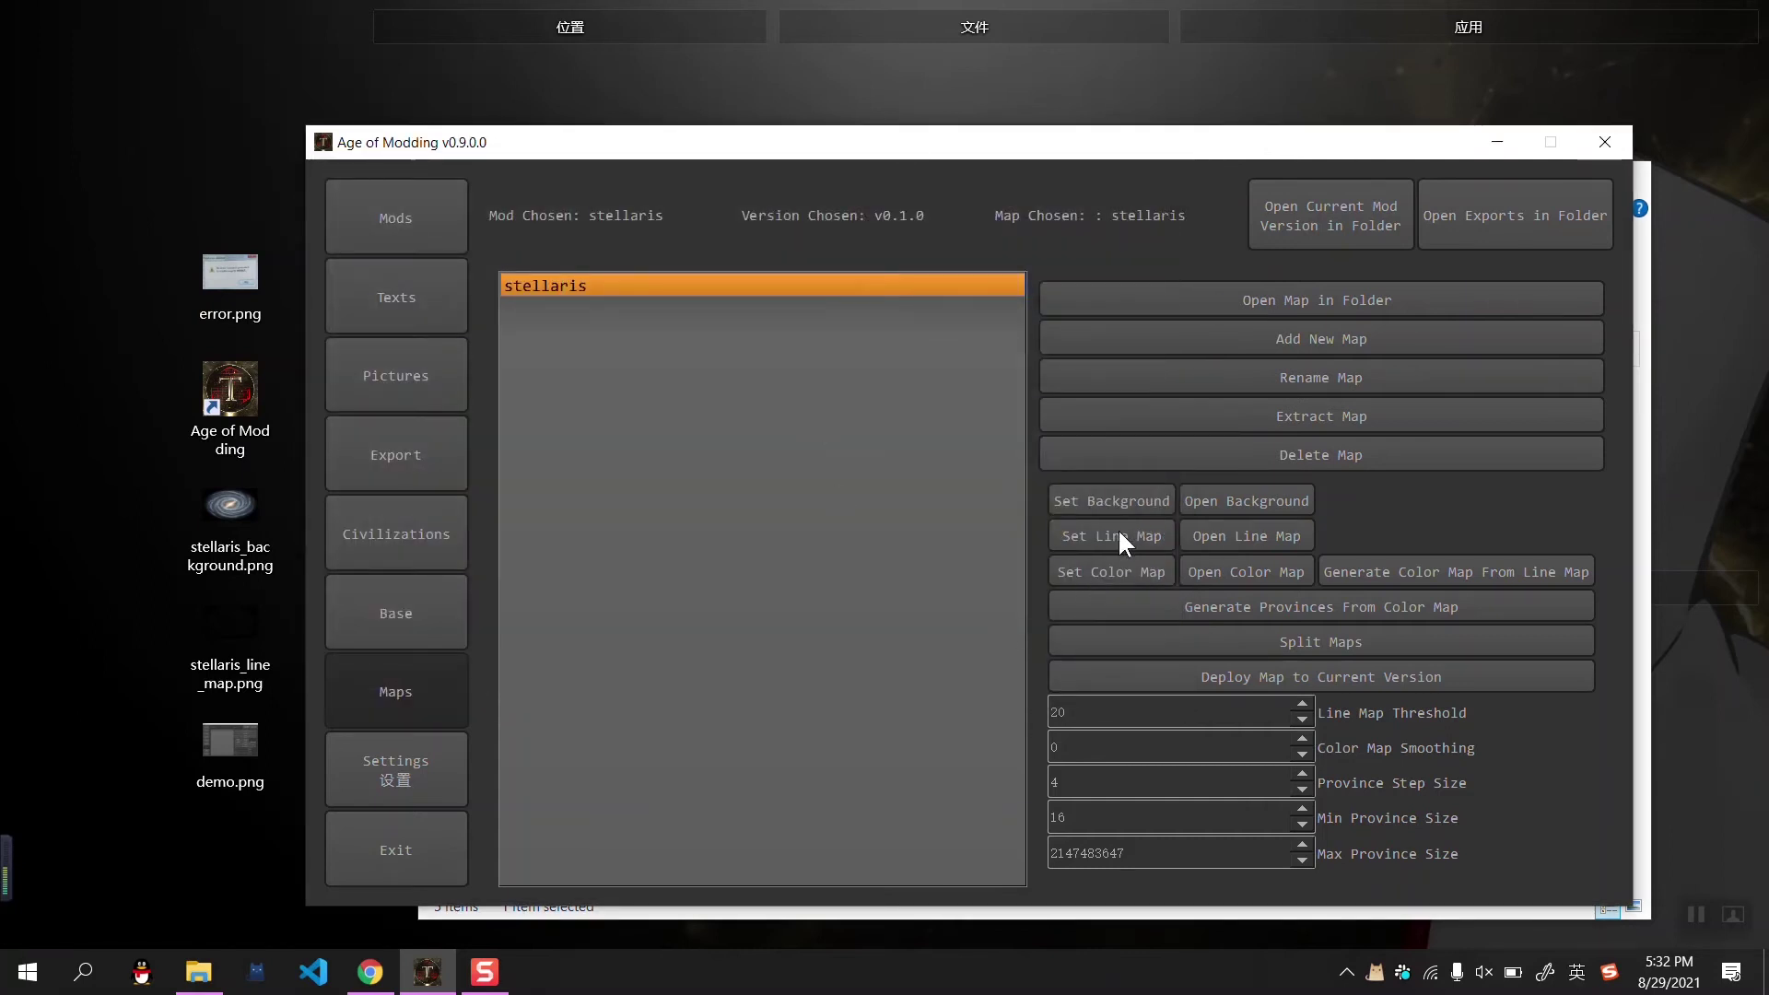
click(982, 554)
Set the stellaris map's line map to stellaris_line_map.png from the Desktop folder and acknowledge the result
click(1110, 539)
scroll(632, 498, down, 2)
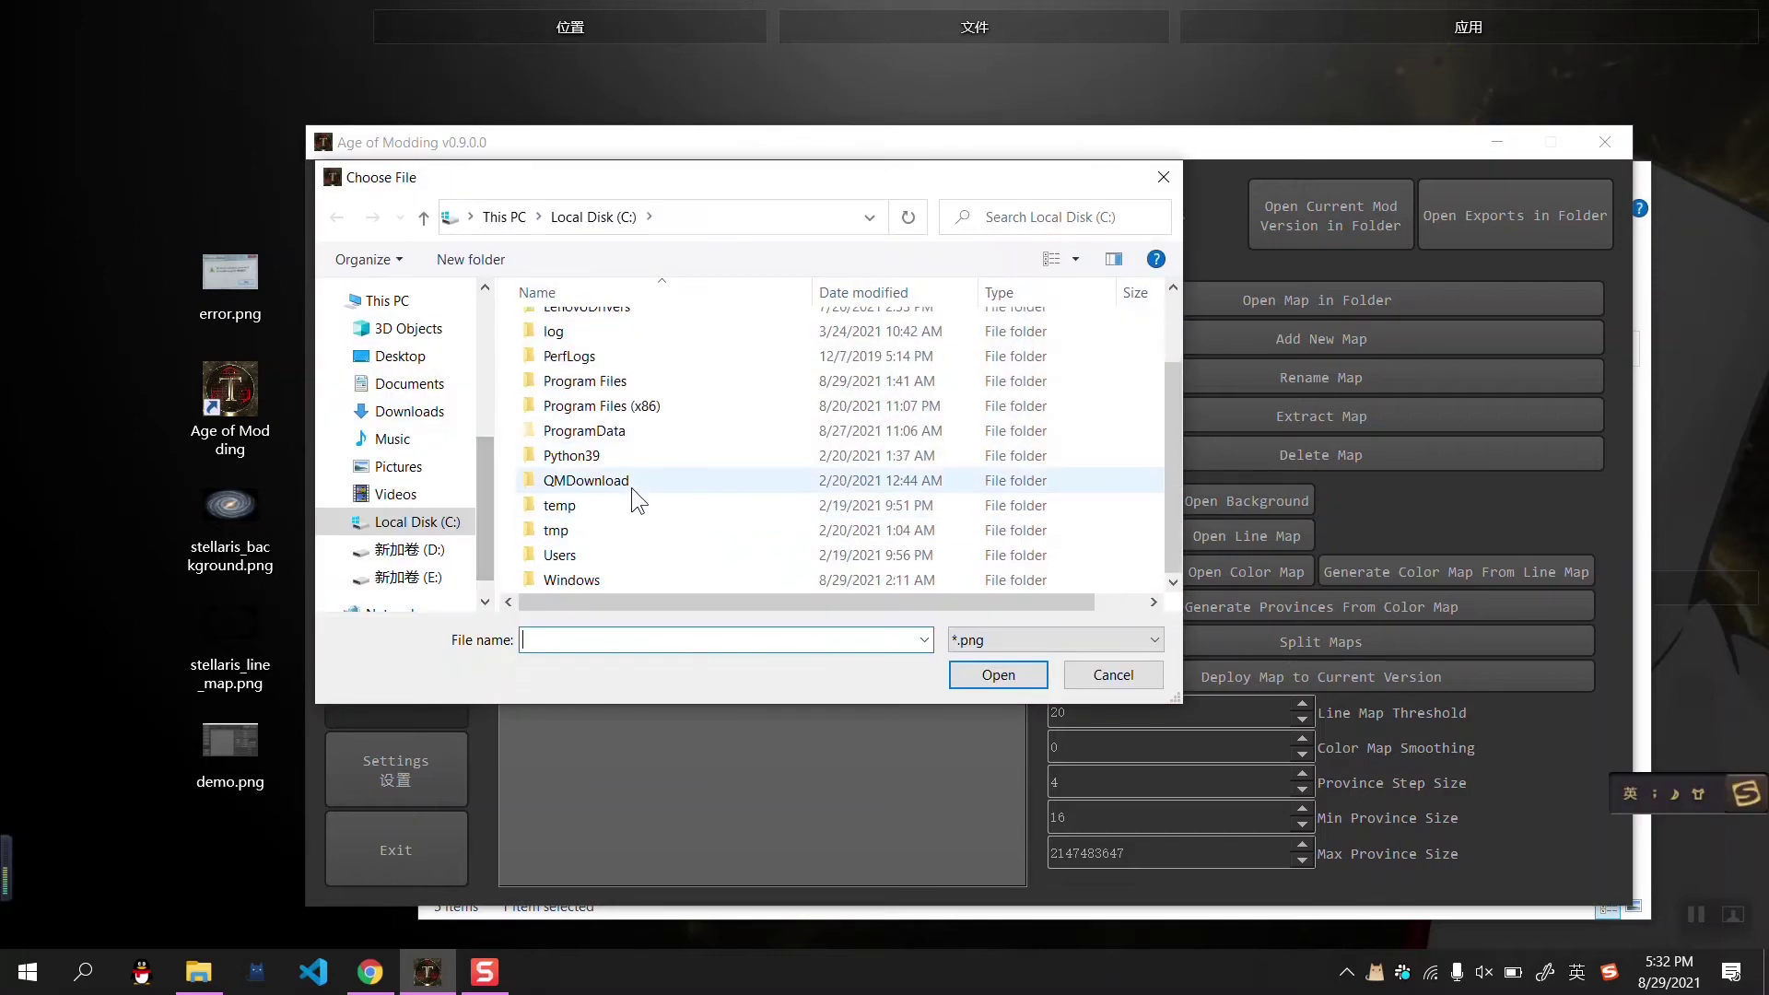
scroll(386, 553, down, 1)
scroll(401, 516, up, 3)
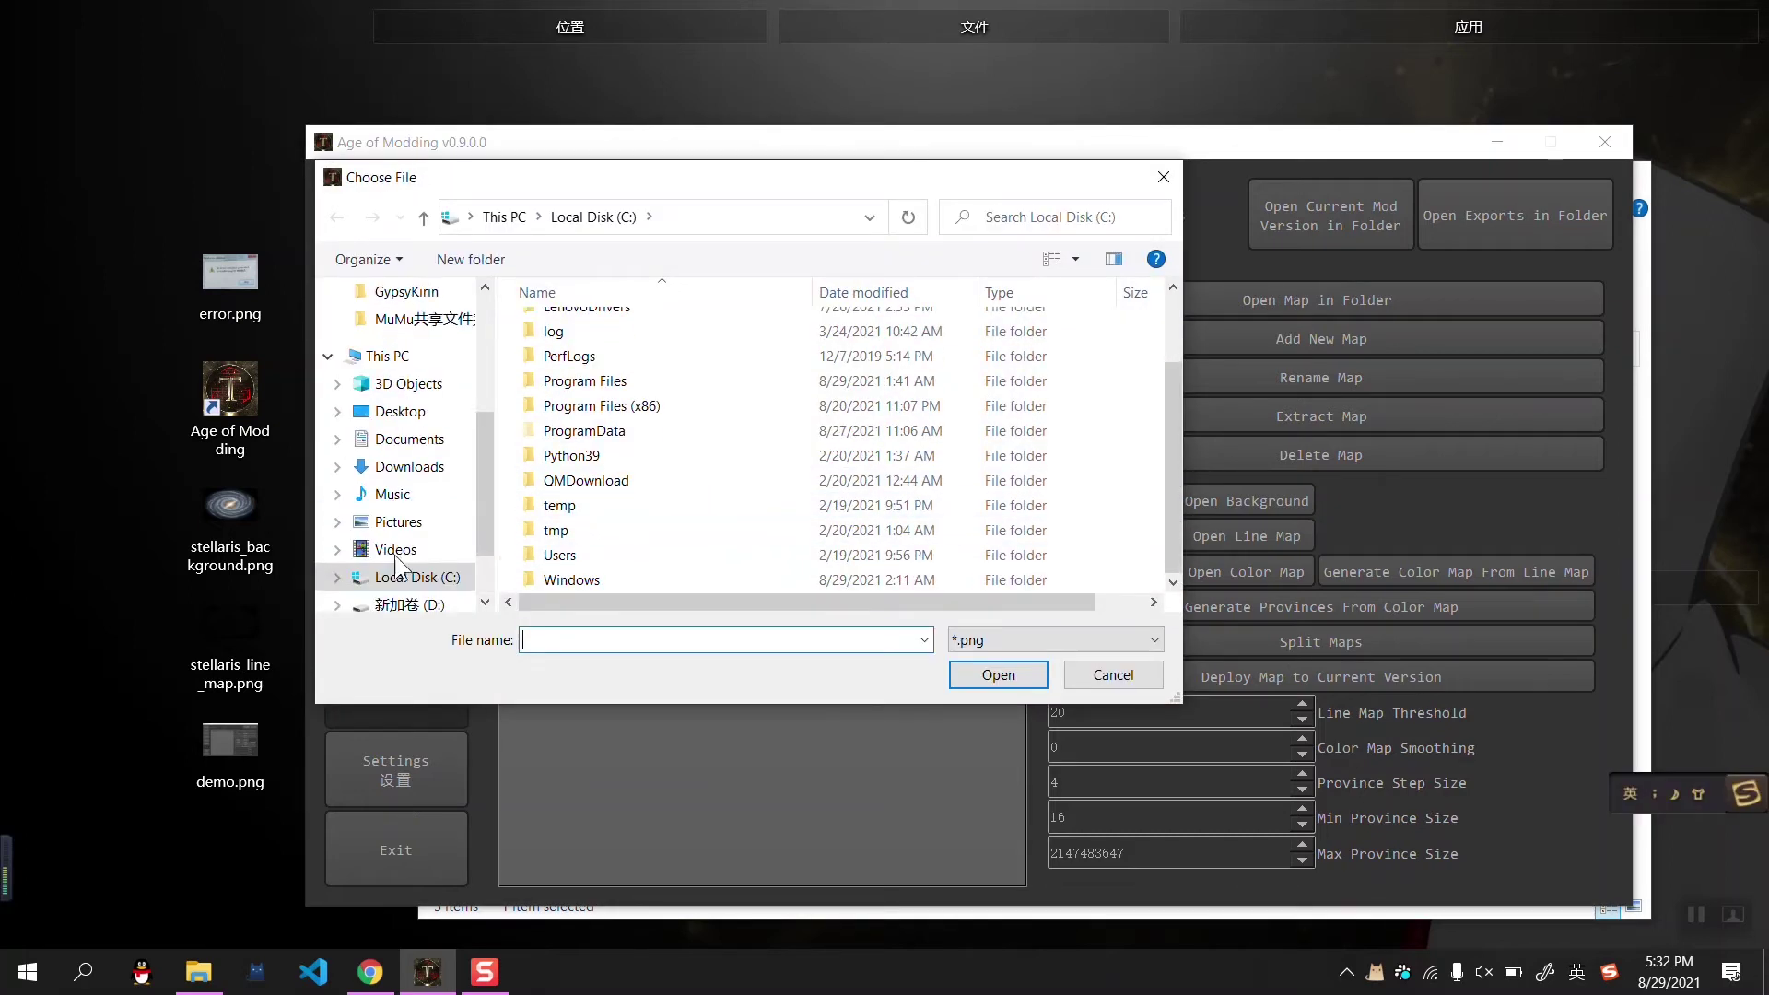
click(400, 438)
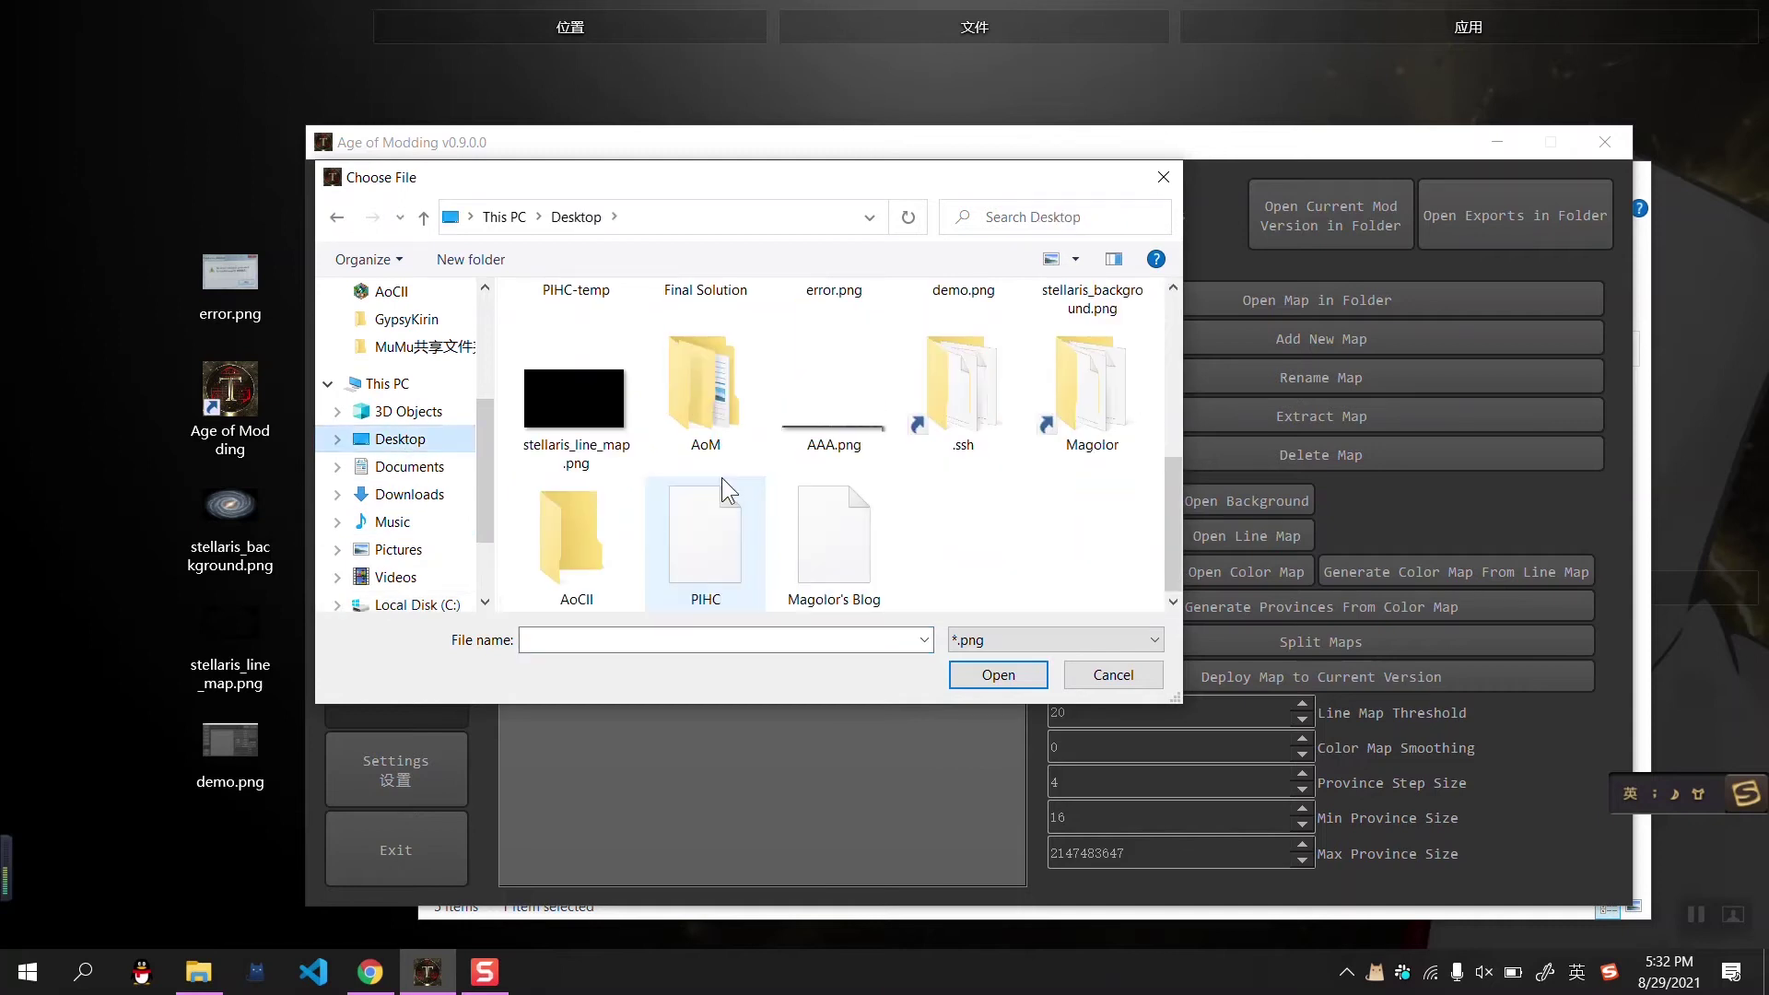
scroll(709, 456, up, 3)
scroll(737, 475, up, 1)
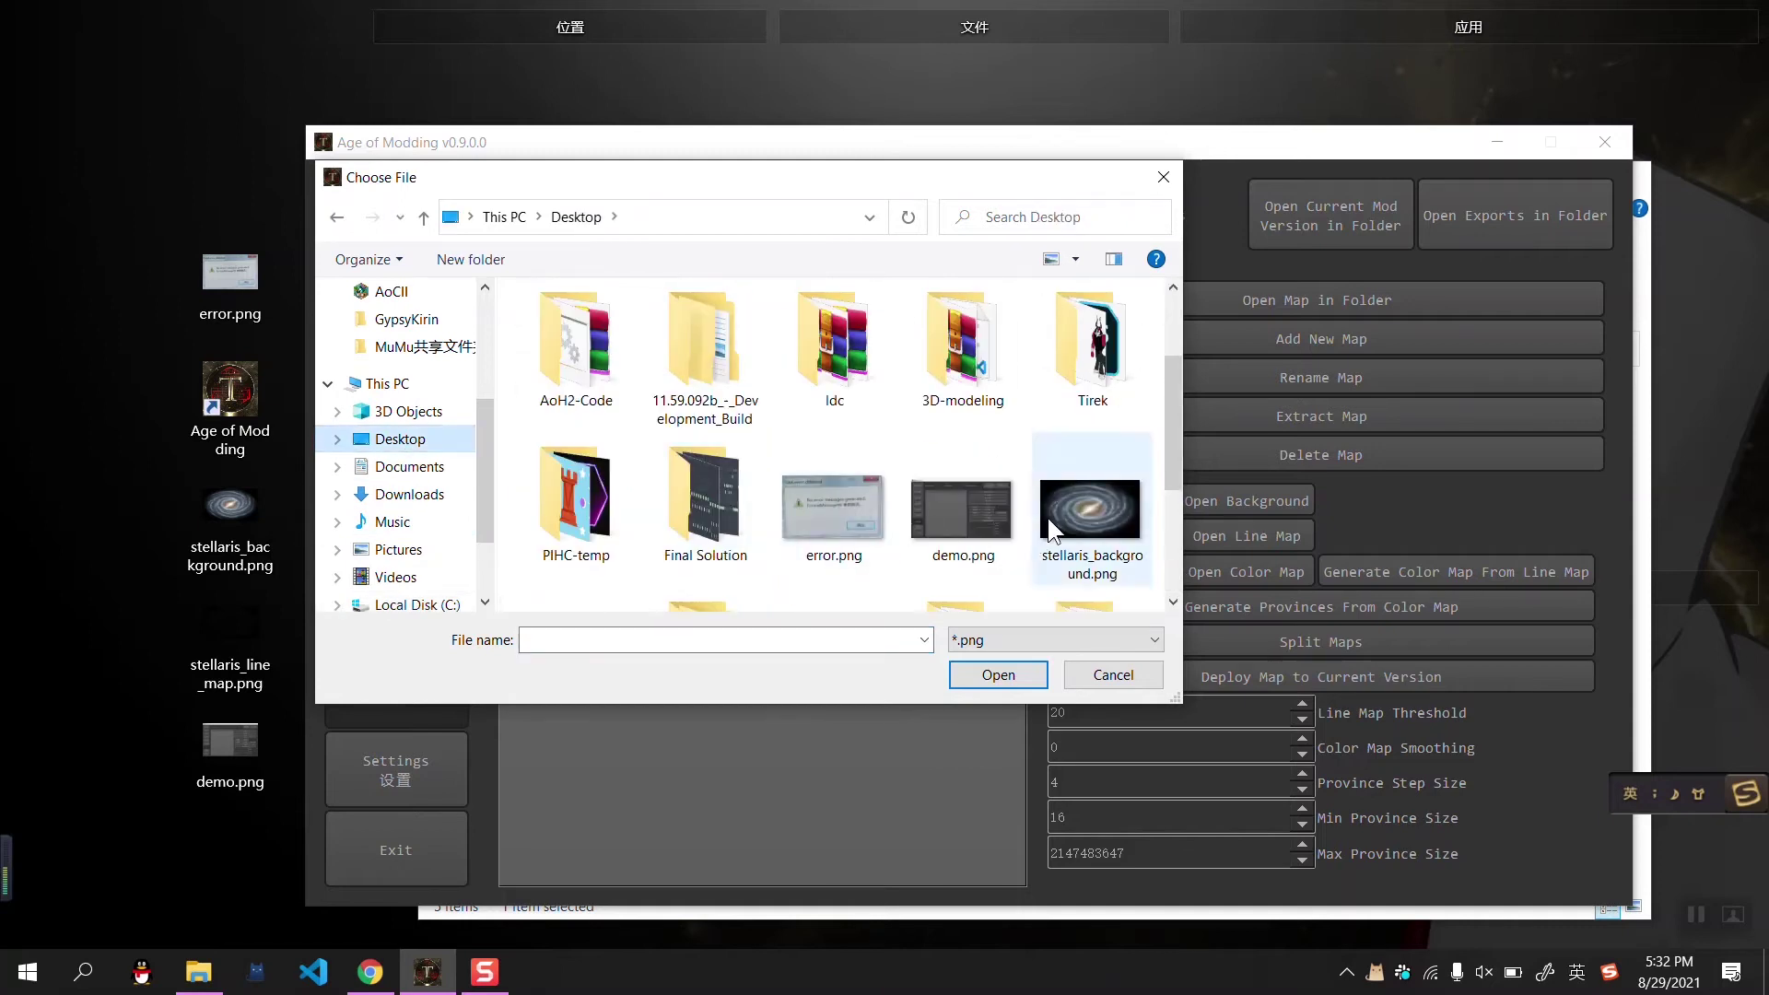
scroll(935, 501, down, 1)
double_click(563, 522)
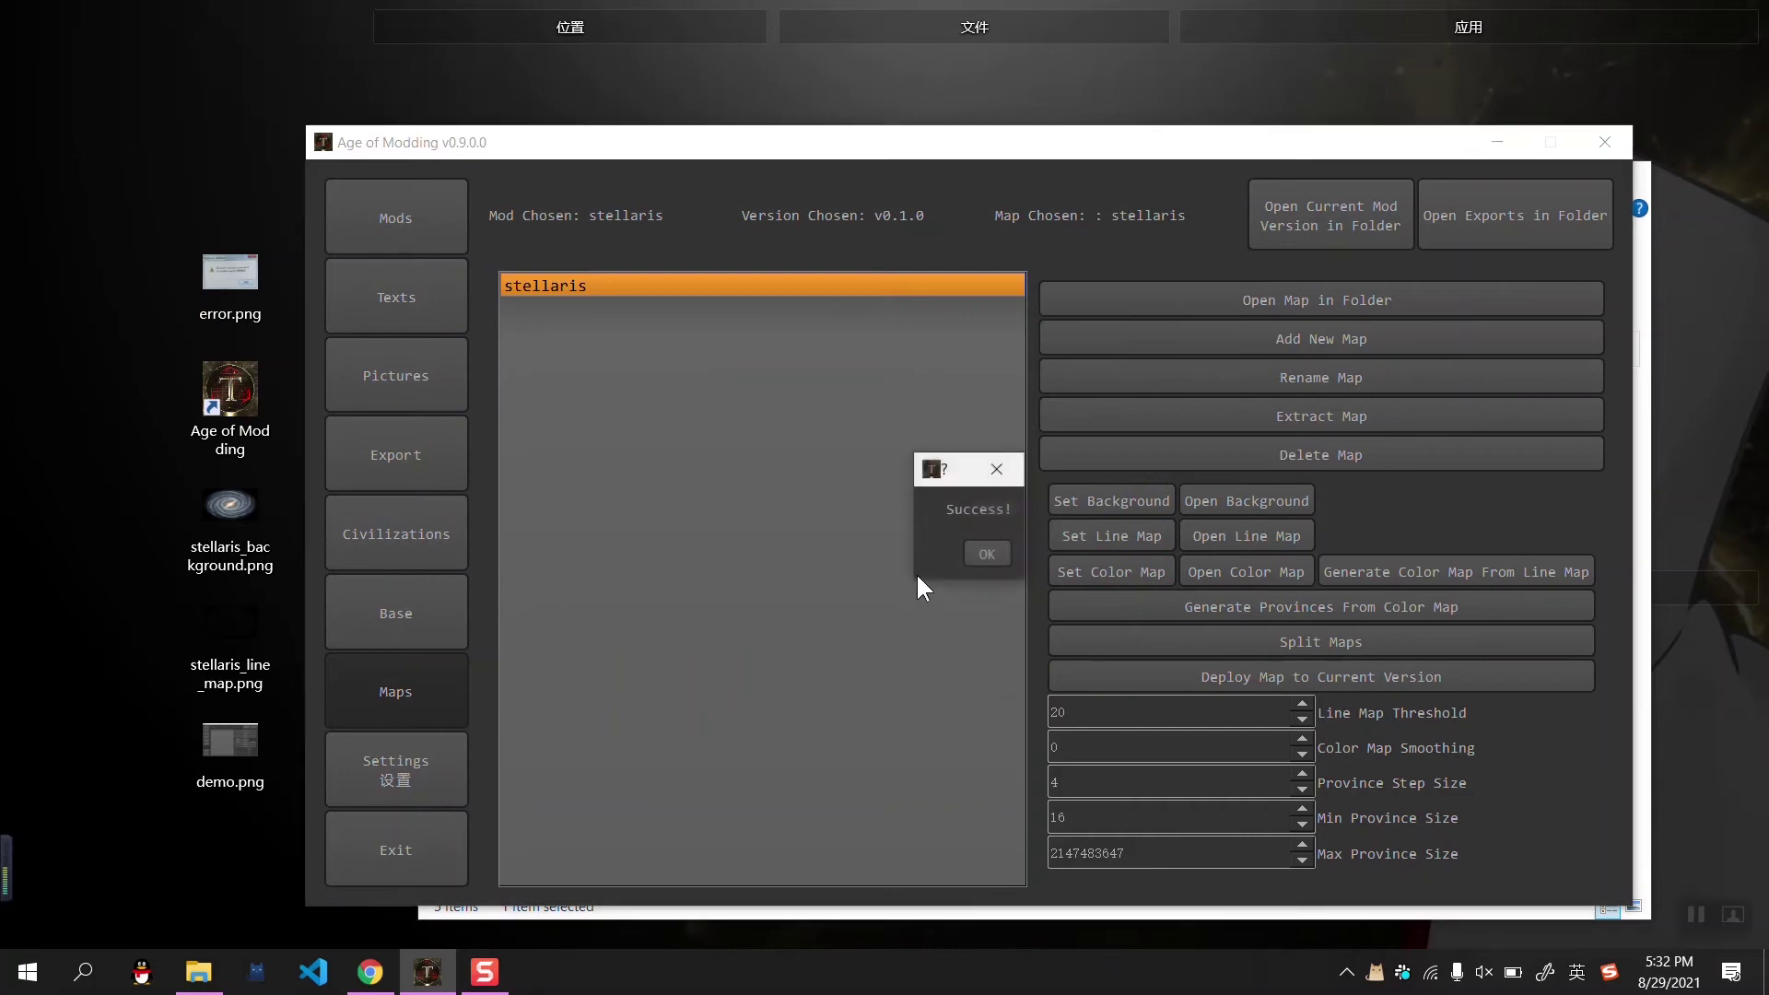
click(993, 553)
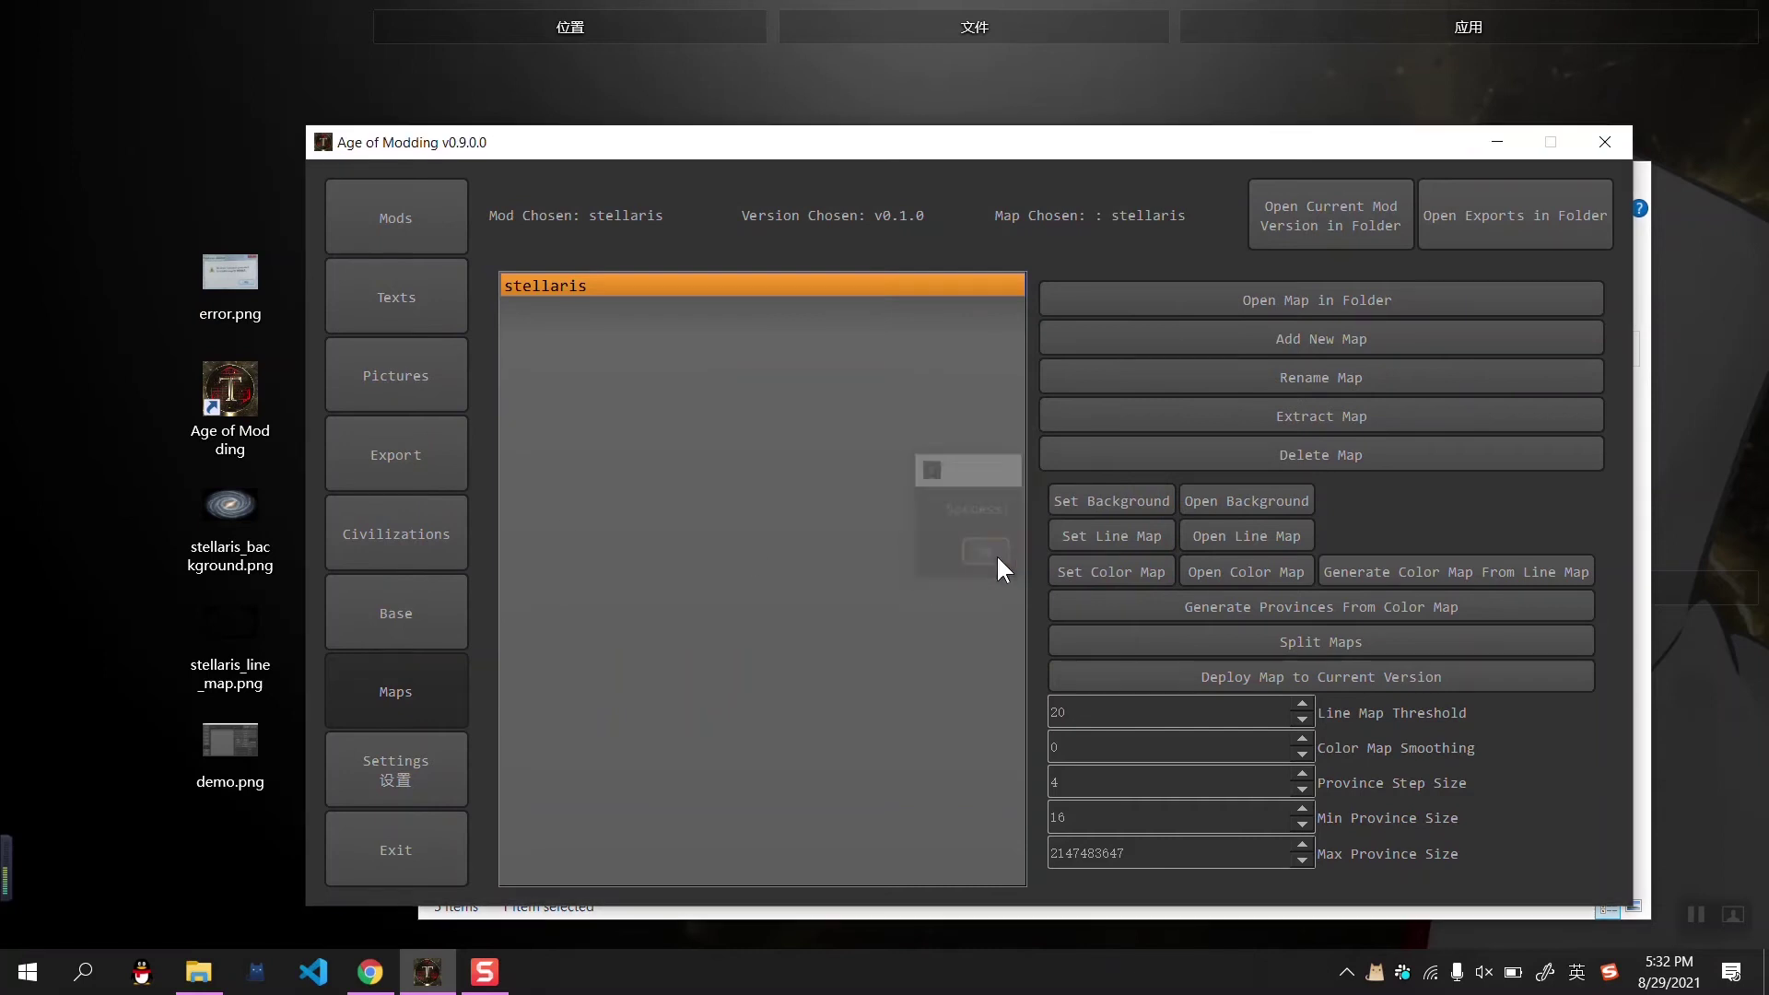
Open the stellaris map's background and line map in turn to check both images, then close them
click(1239, 505)
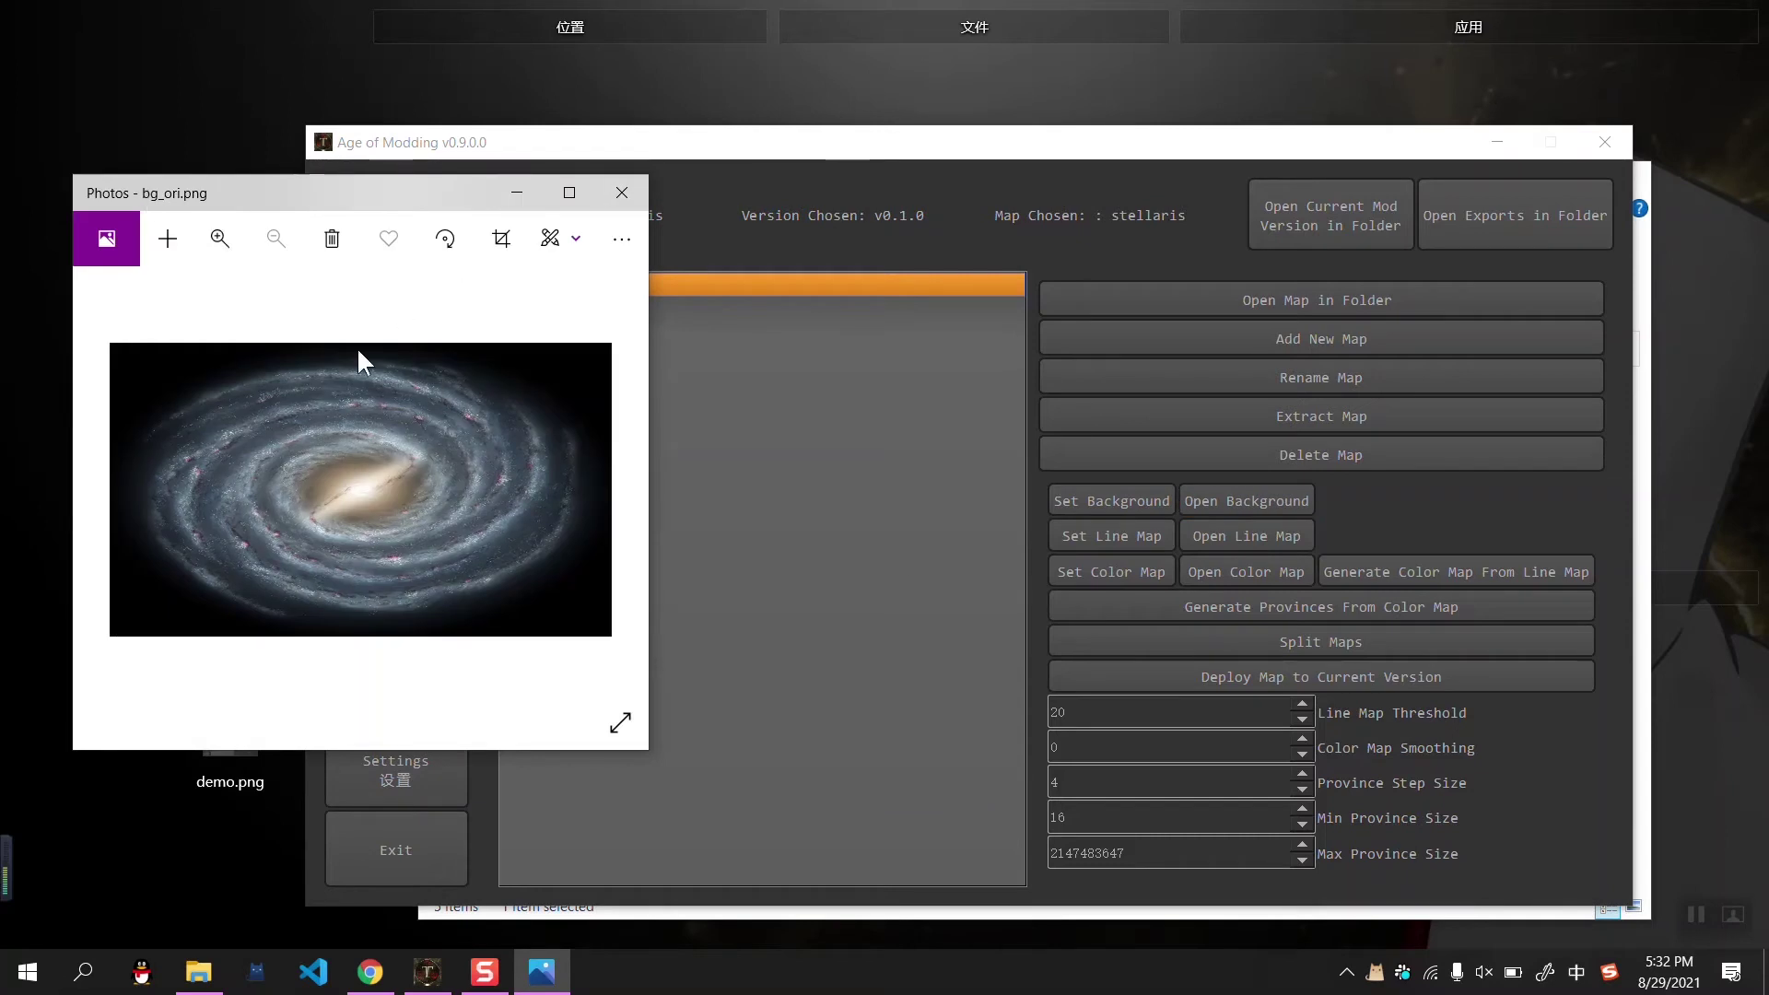
click(622, 192)
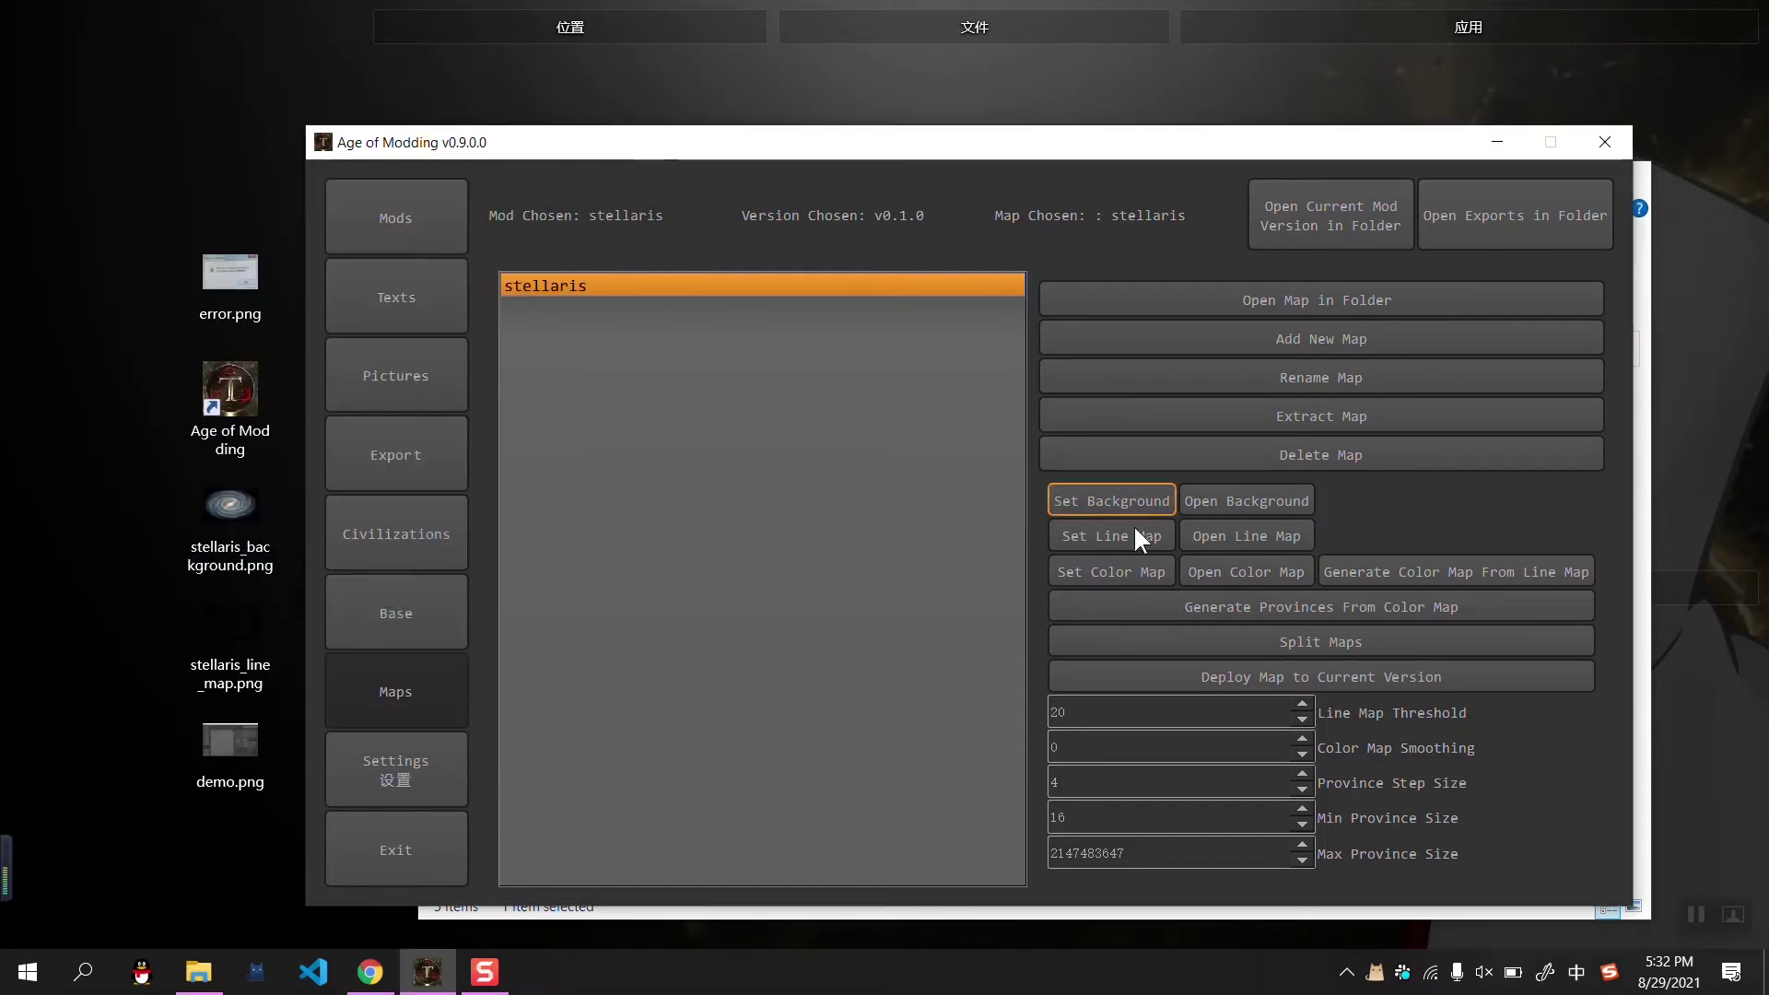
click(1236, 534)
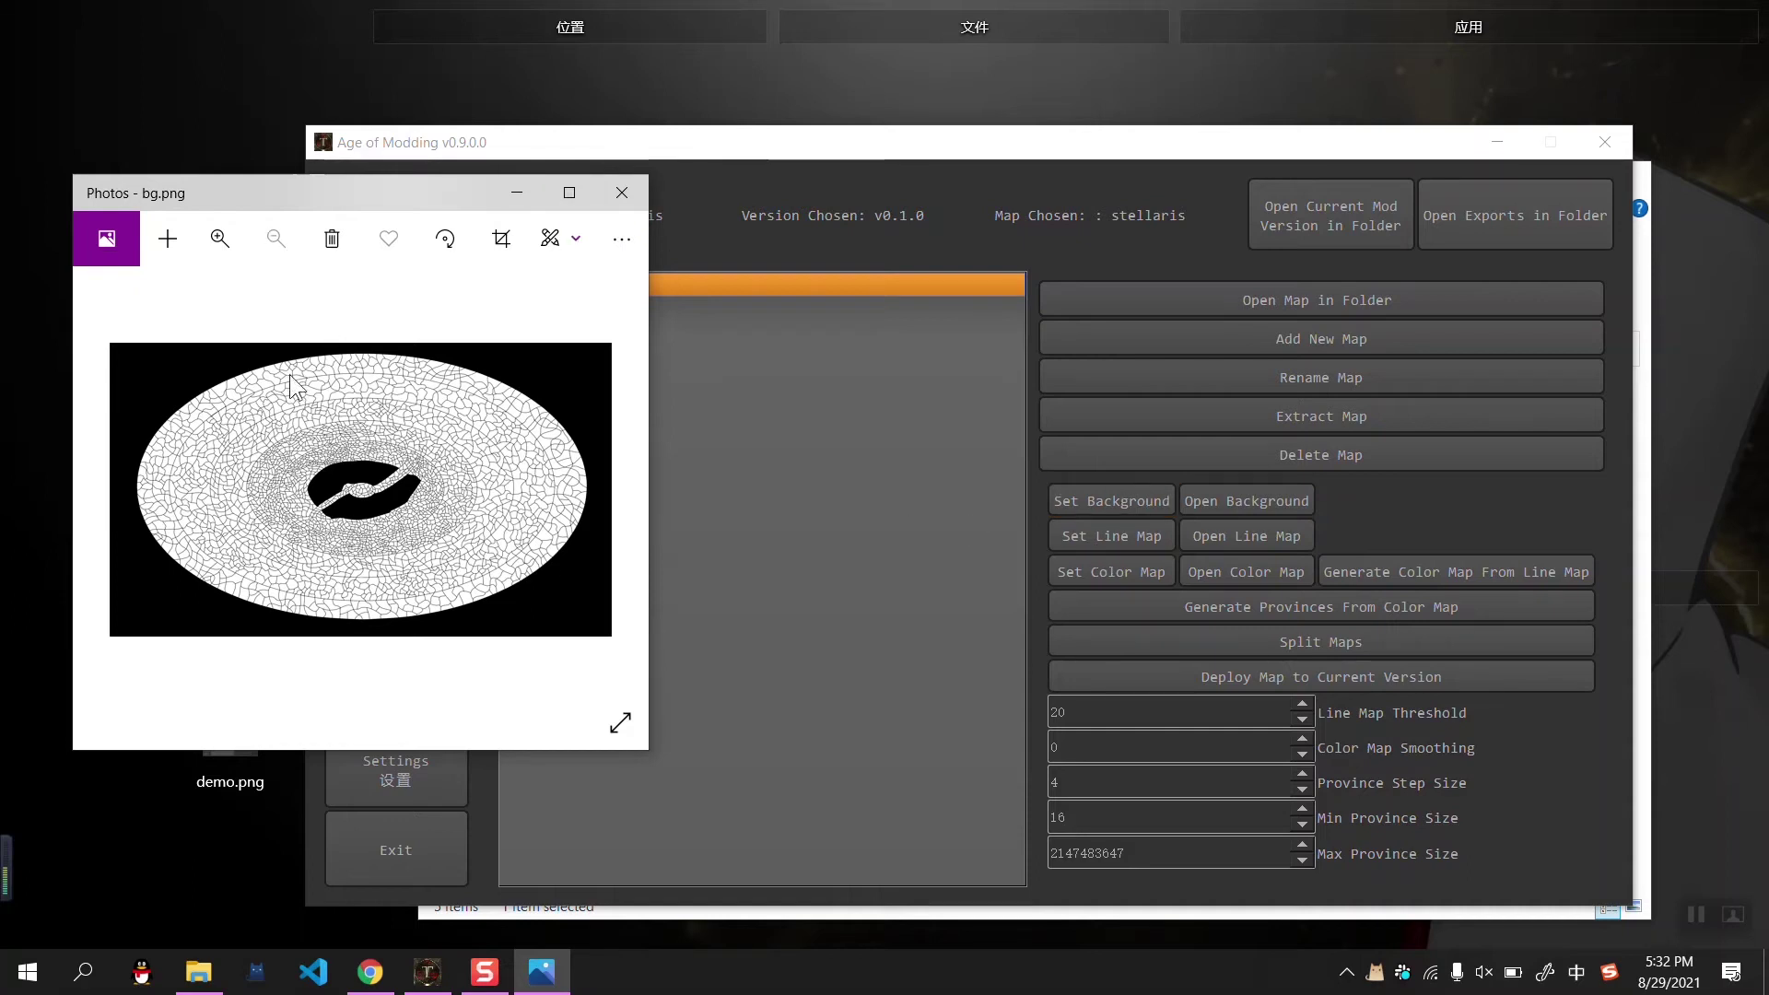
scroll(361, 528, up, 5)
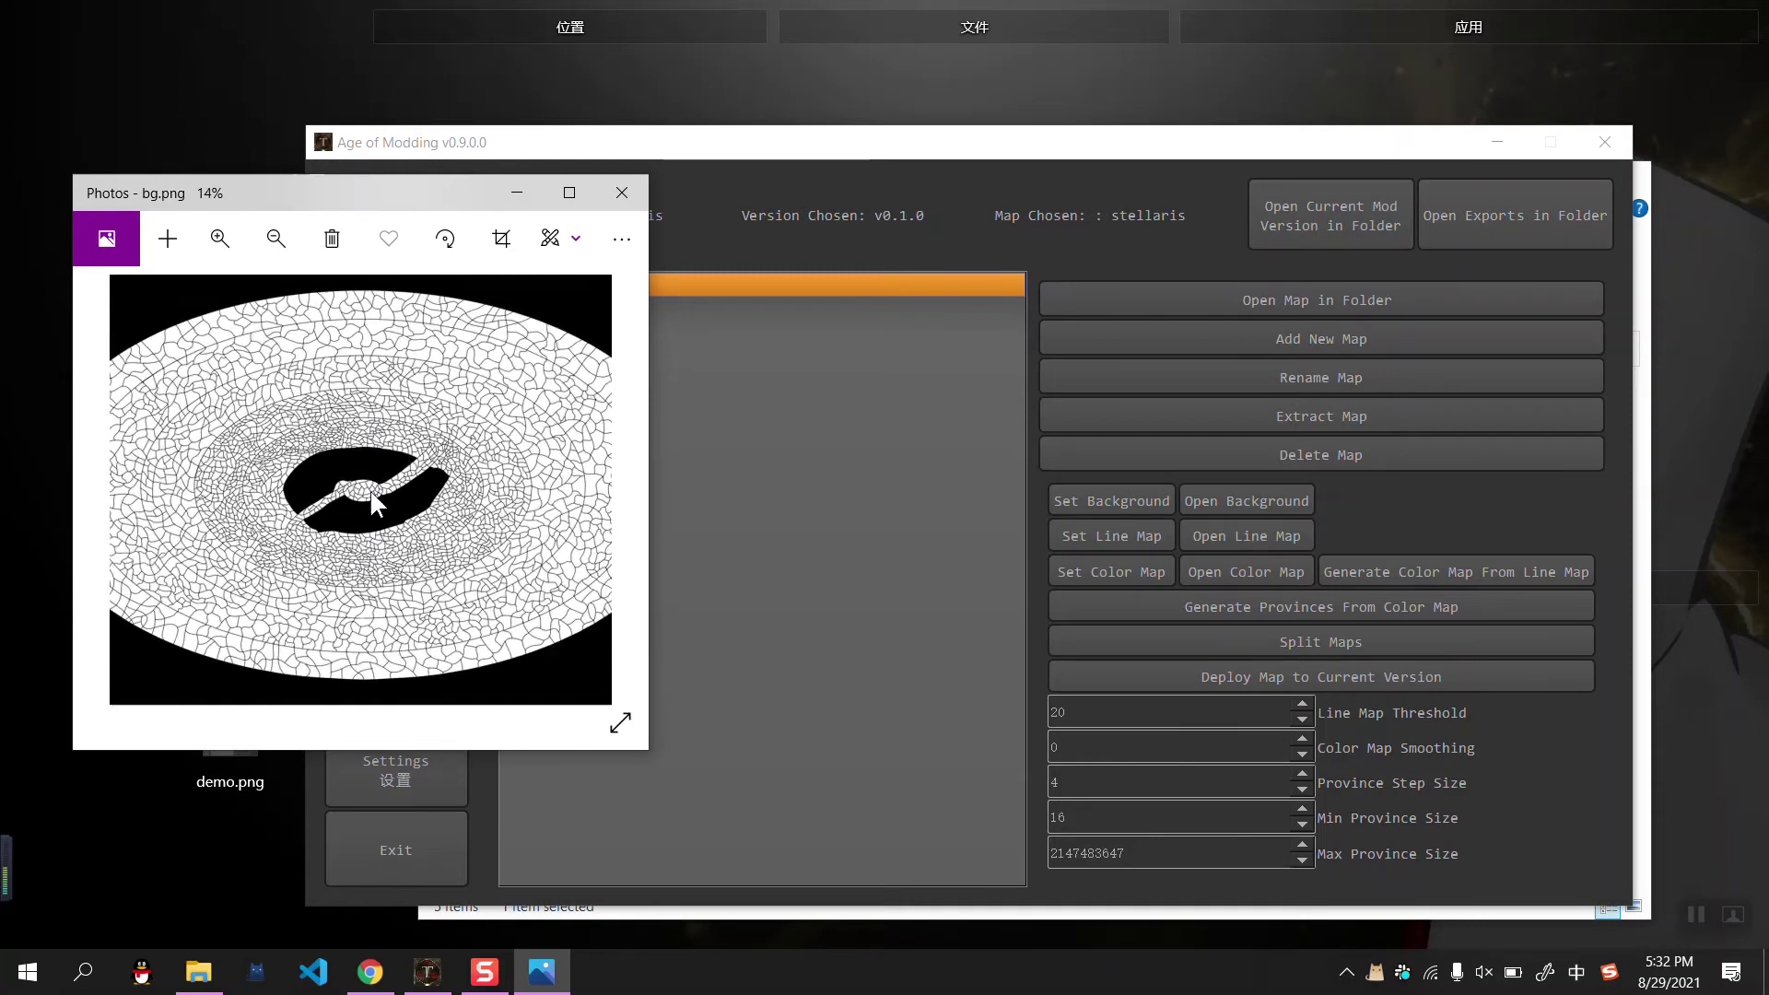
scroll(489, 434, down, 3)
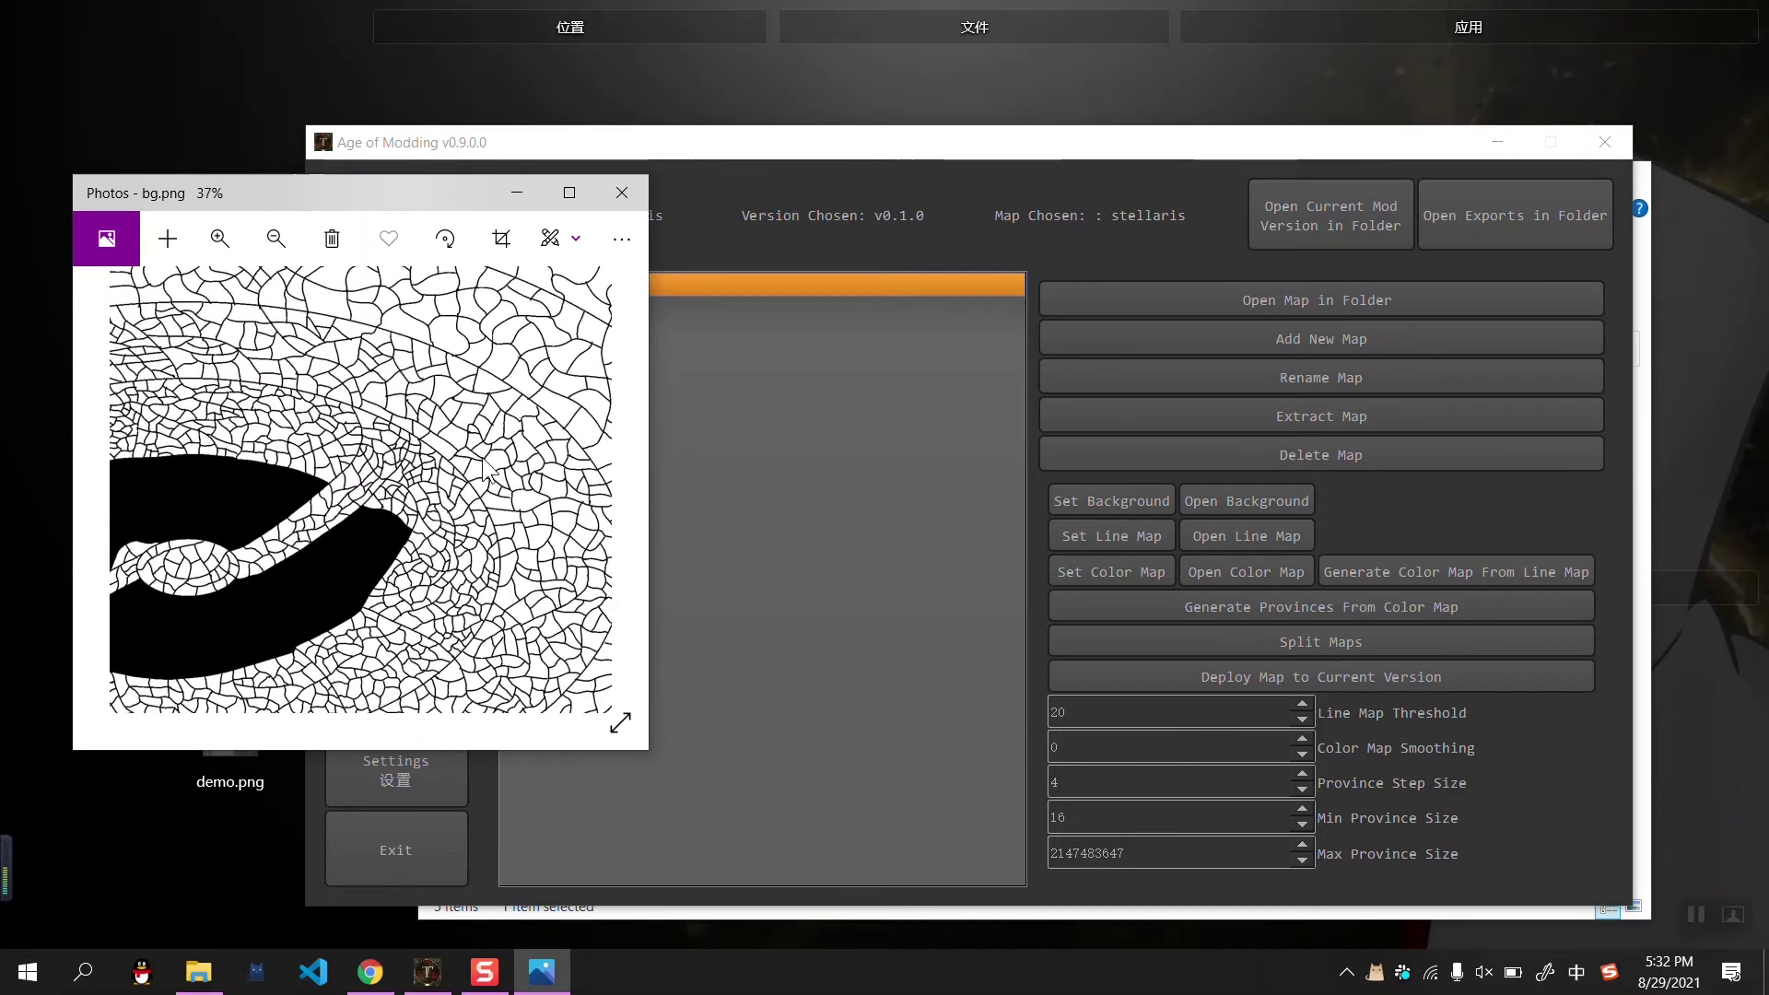
scroll(481, 457, up, 4)
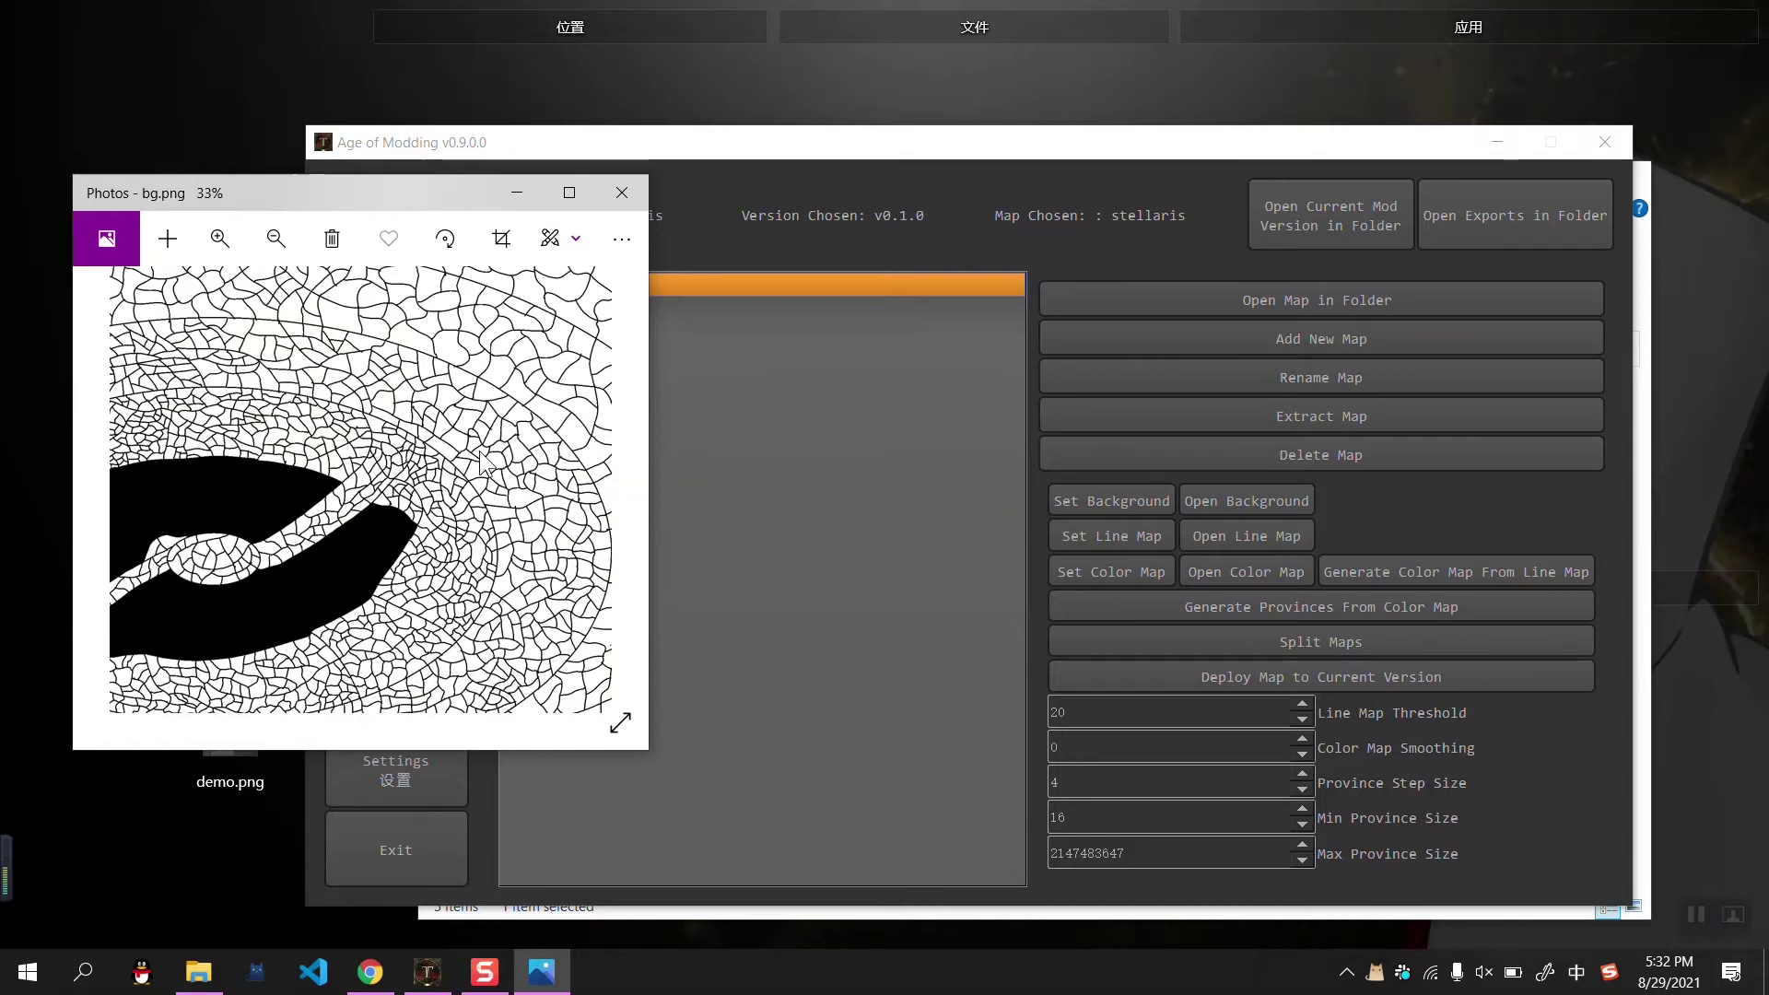
scroll(495, 488, up, 5)
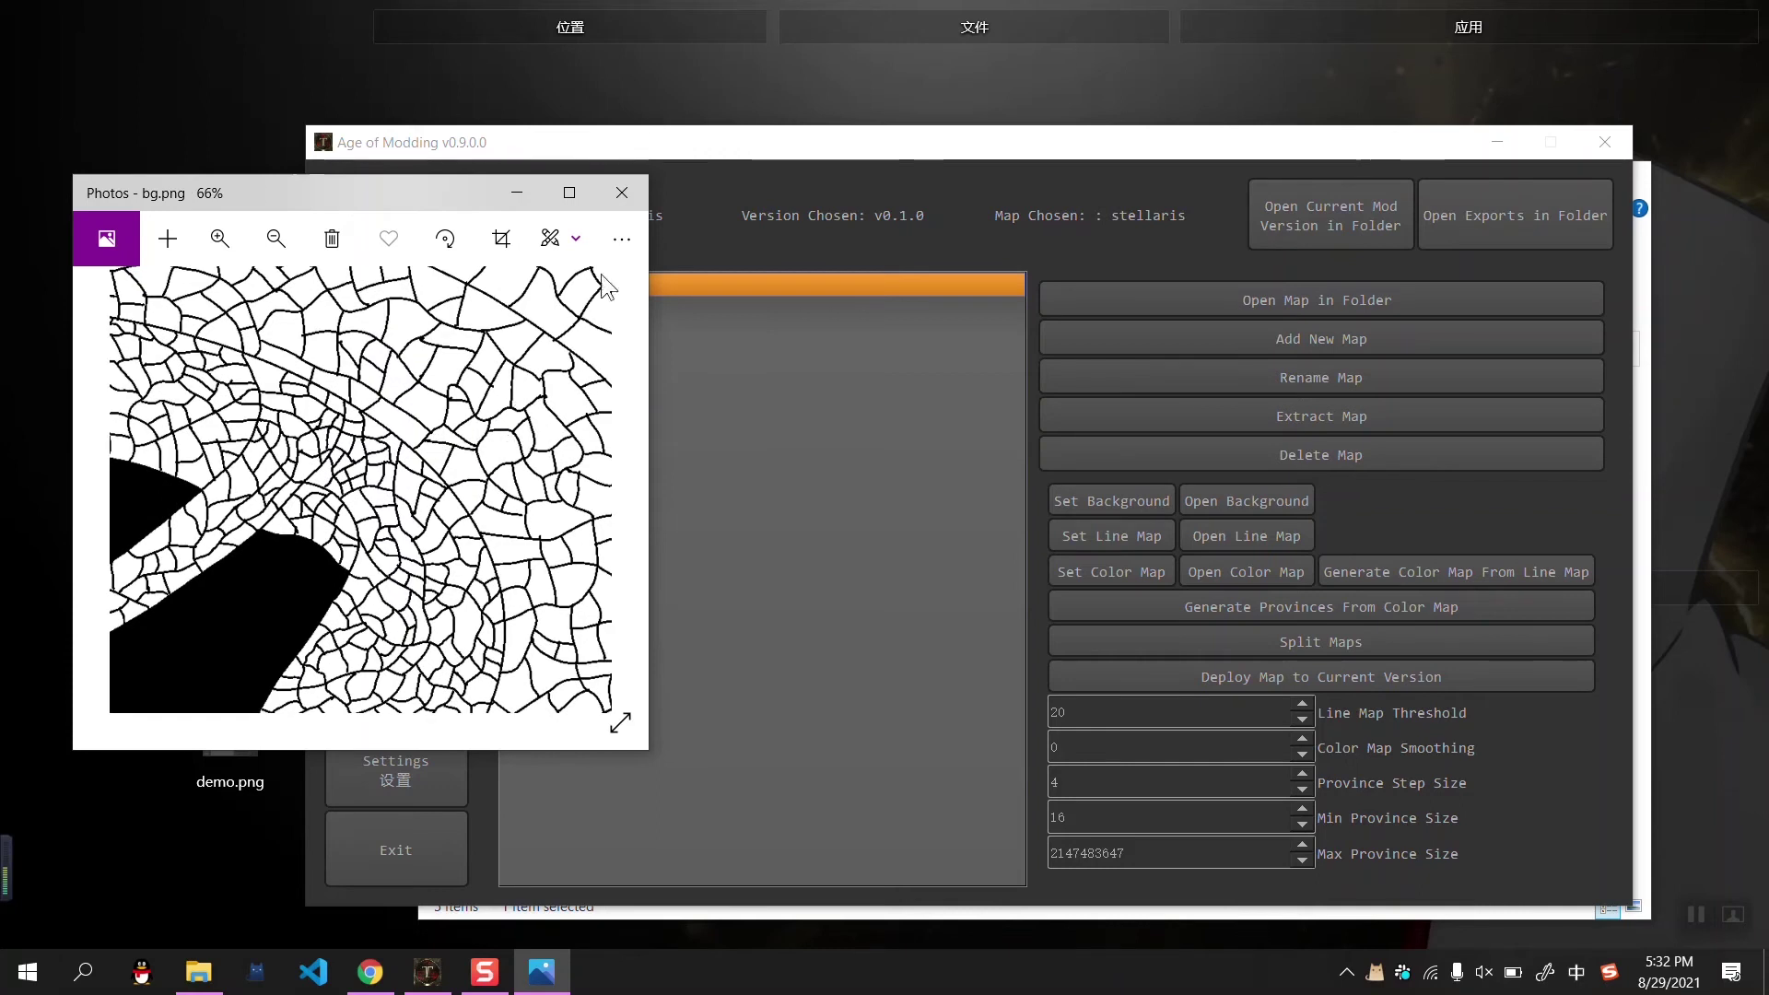
click(623, 192)
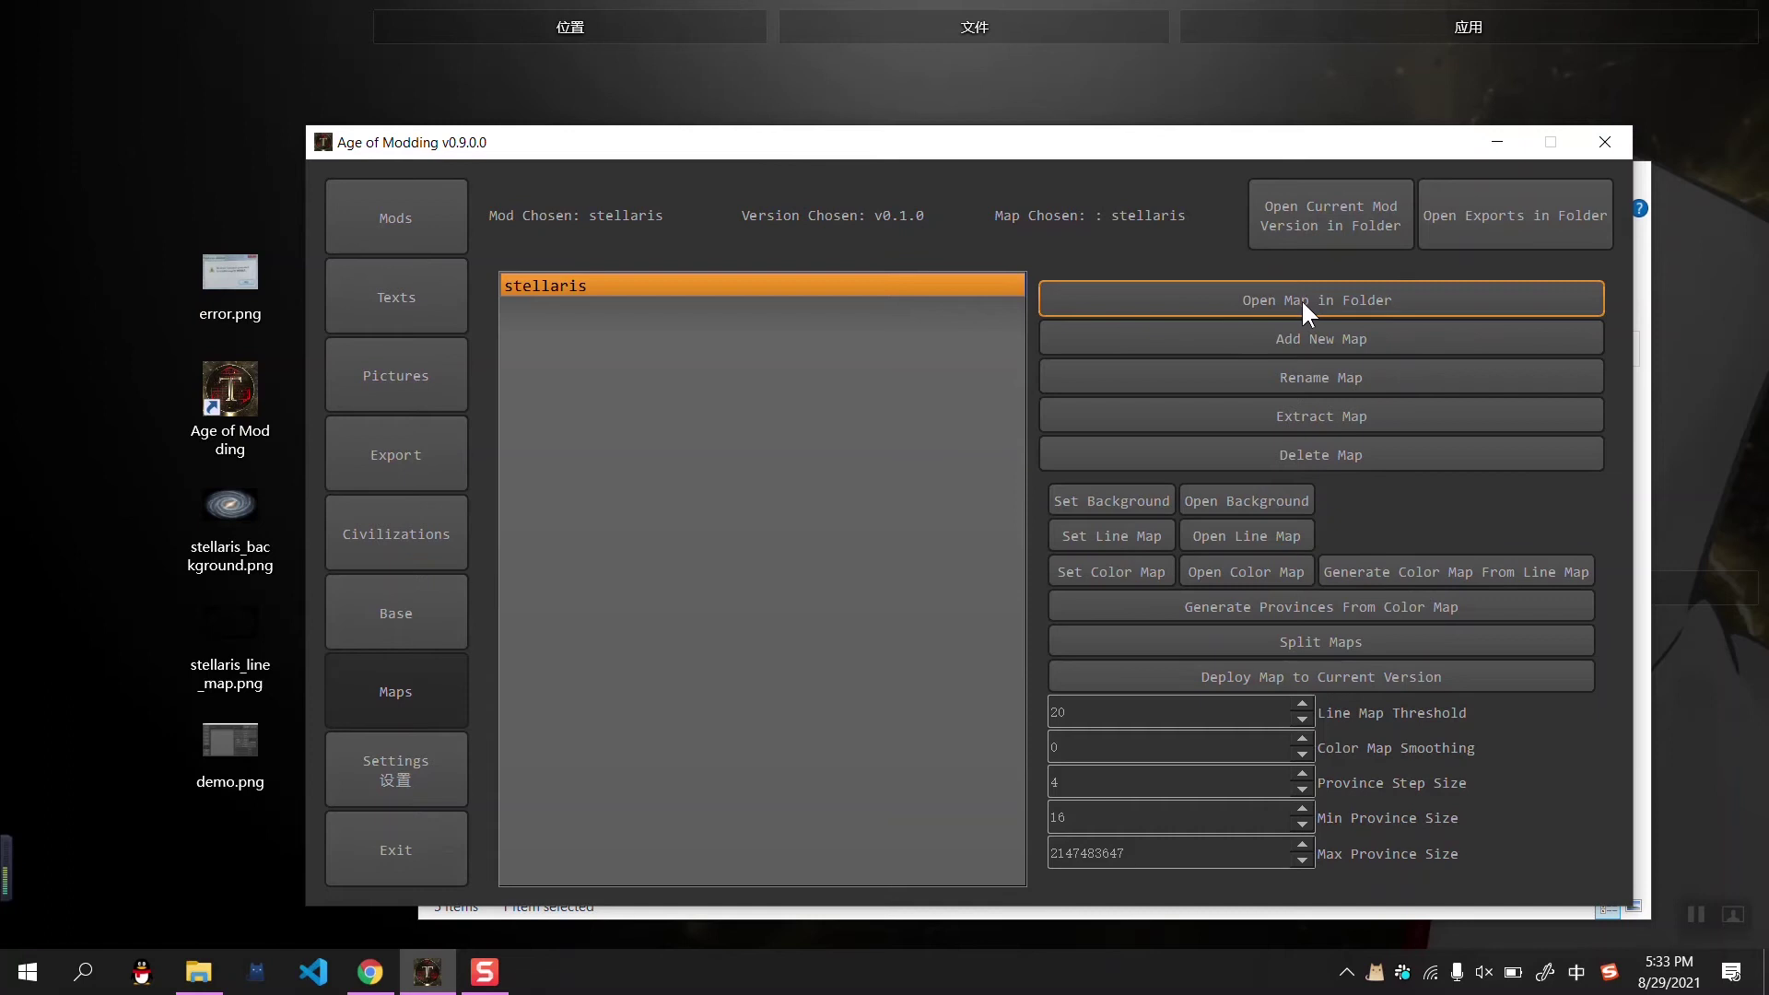
Open the stellaris map's folder and inspect the image files inside its editor_data subfolder
click(1272, 309)
drag(770, 203, 442, 164)
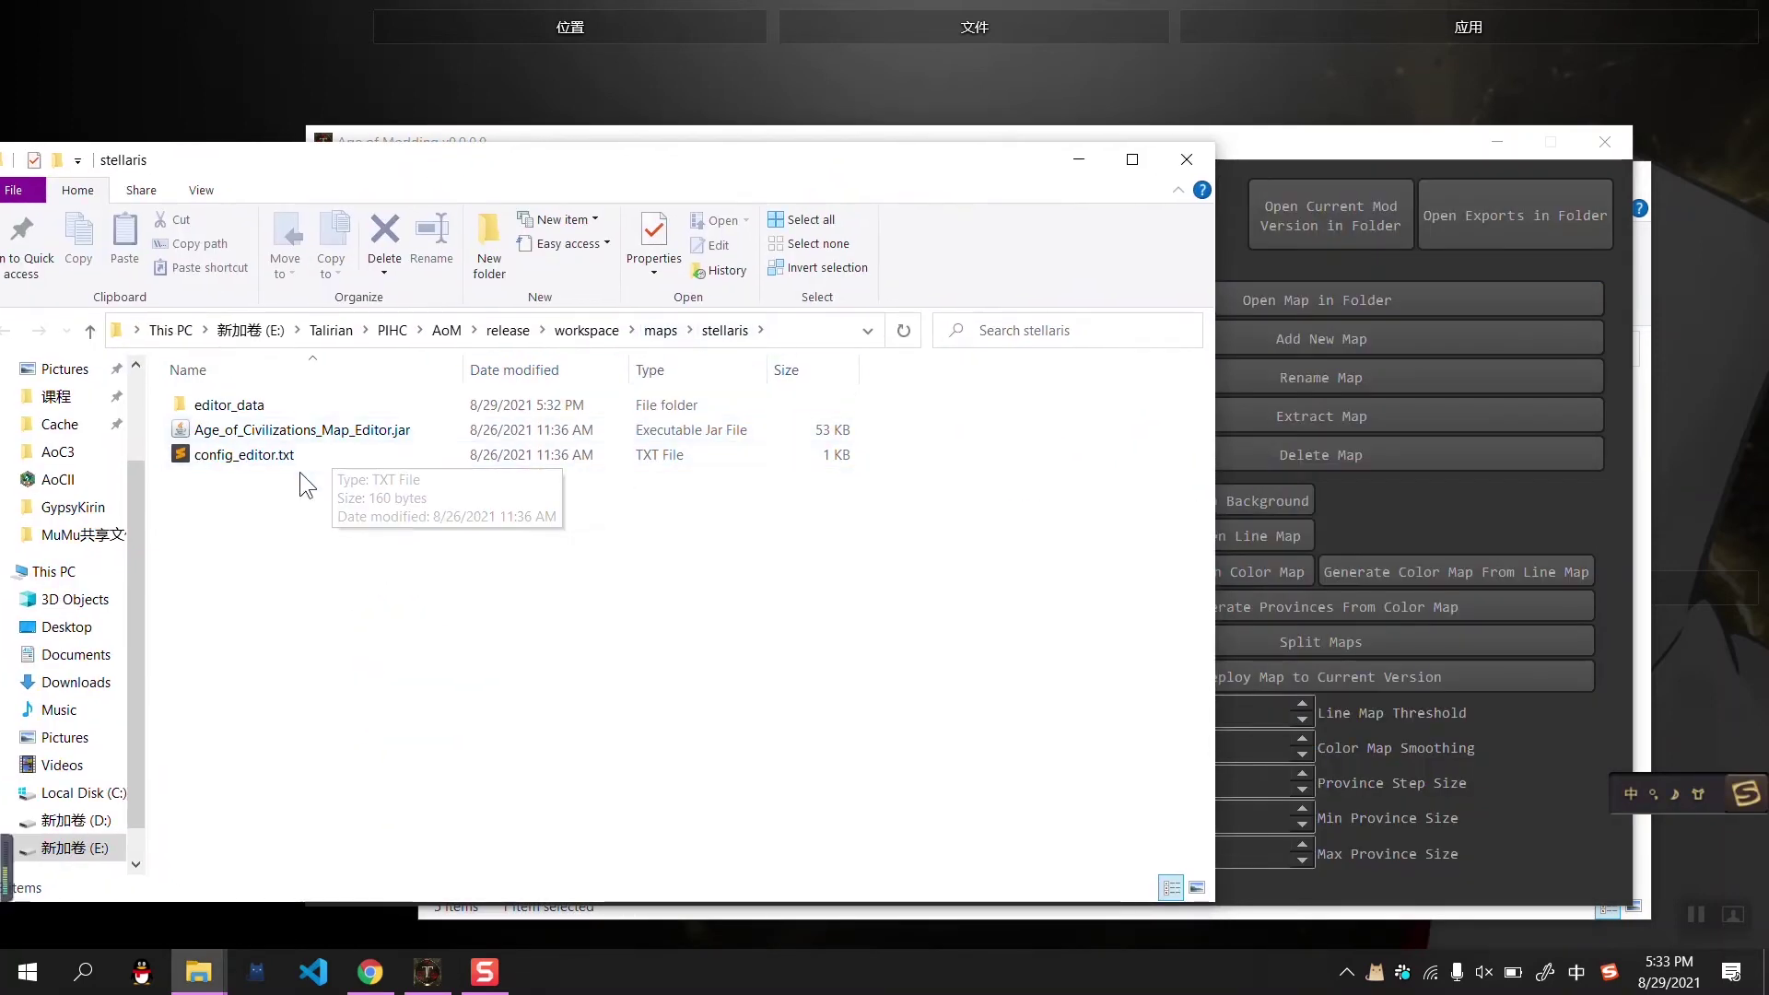
click(236, 410)
double_click(236, 409)
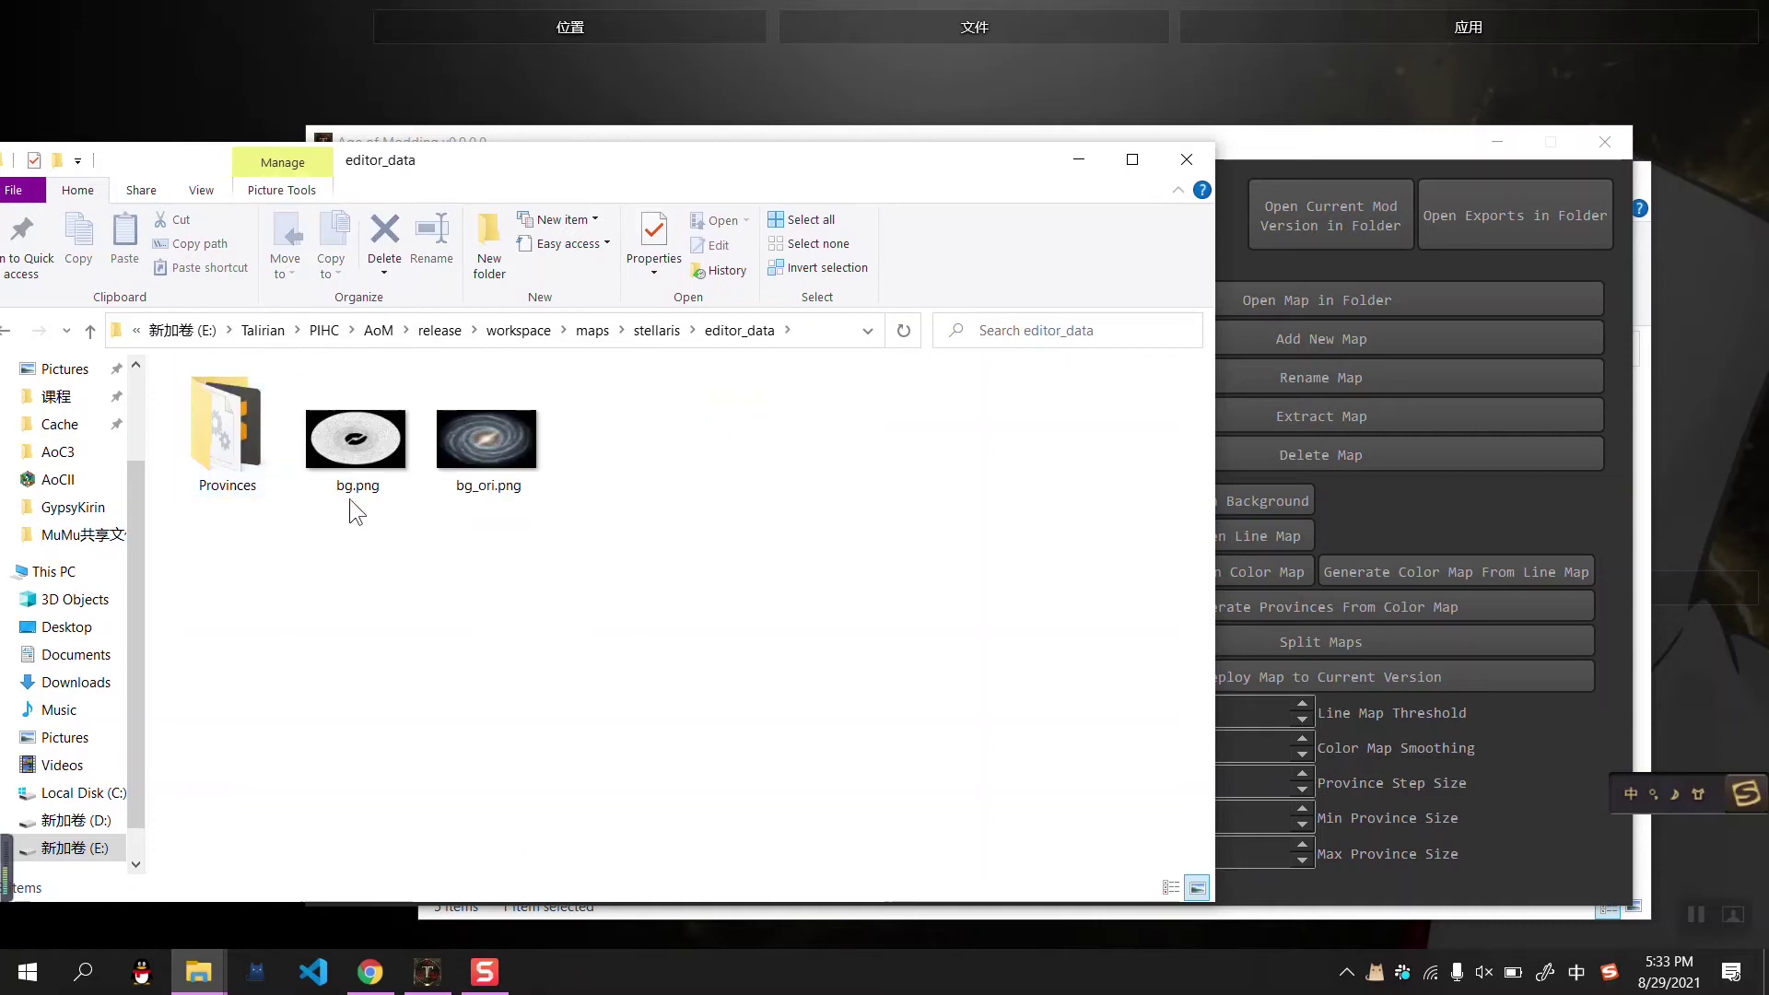
drag(344, 522, 531, 396)
mouse_move(594, 569)
mouse_down()
mouse_move(326, 374)
mouse_move(590, 553)
mouse_up()
Generate the stellaris map's color map from its line map and acknowledge the completion
click(1451, 513)
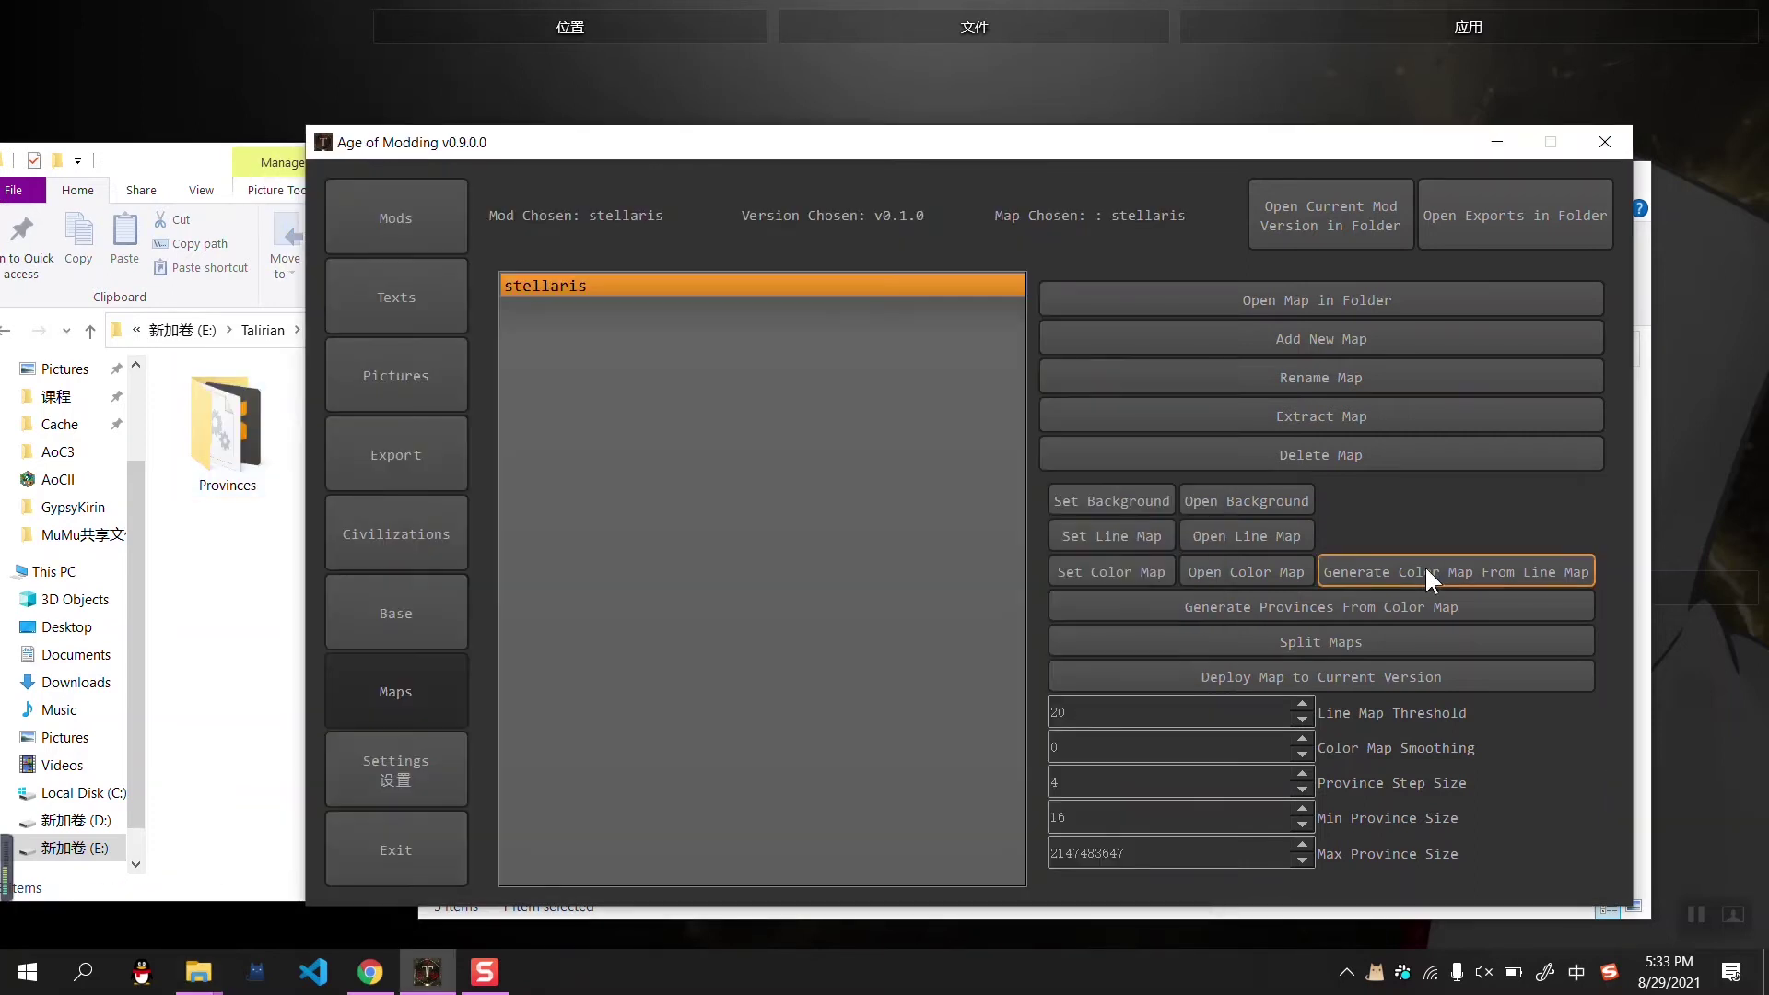
click(1423, 568)
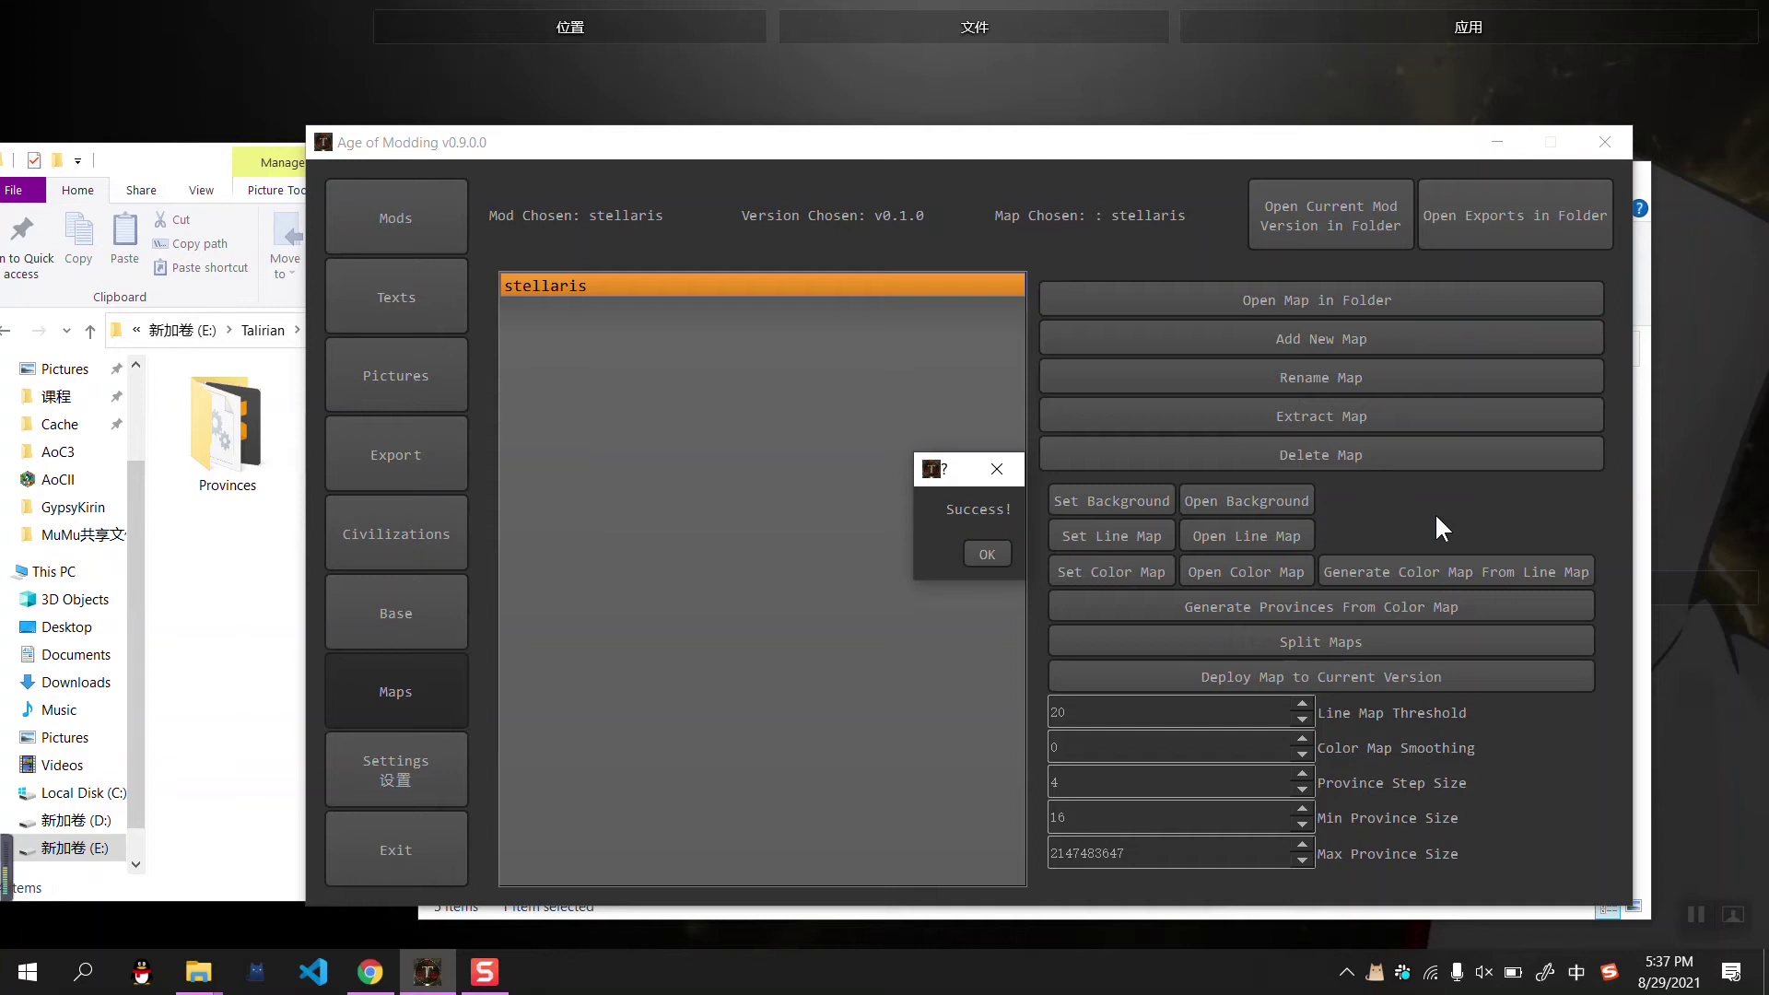
click(989, 551)
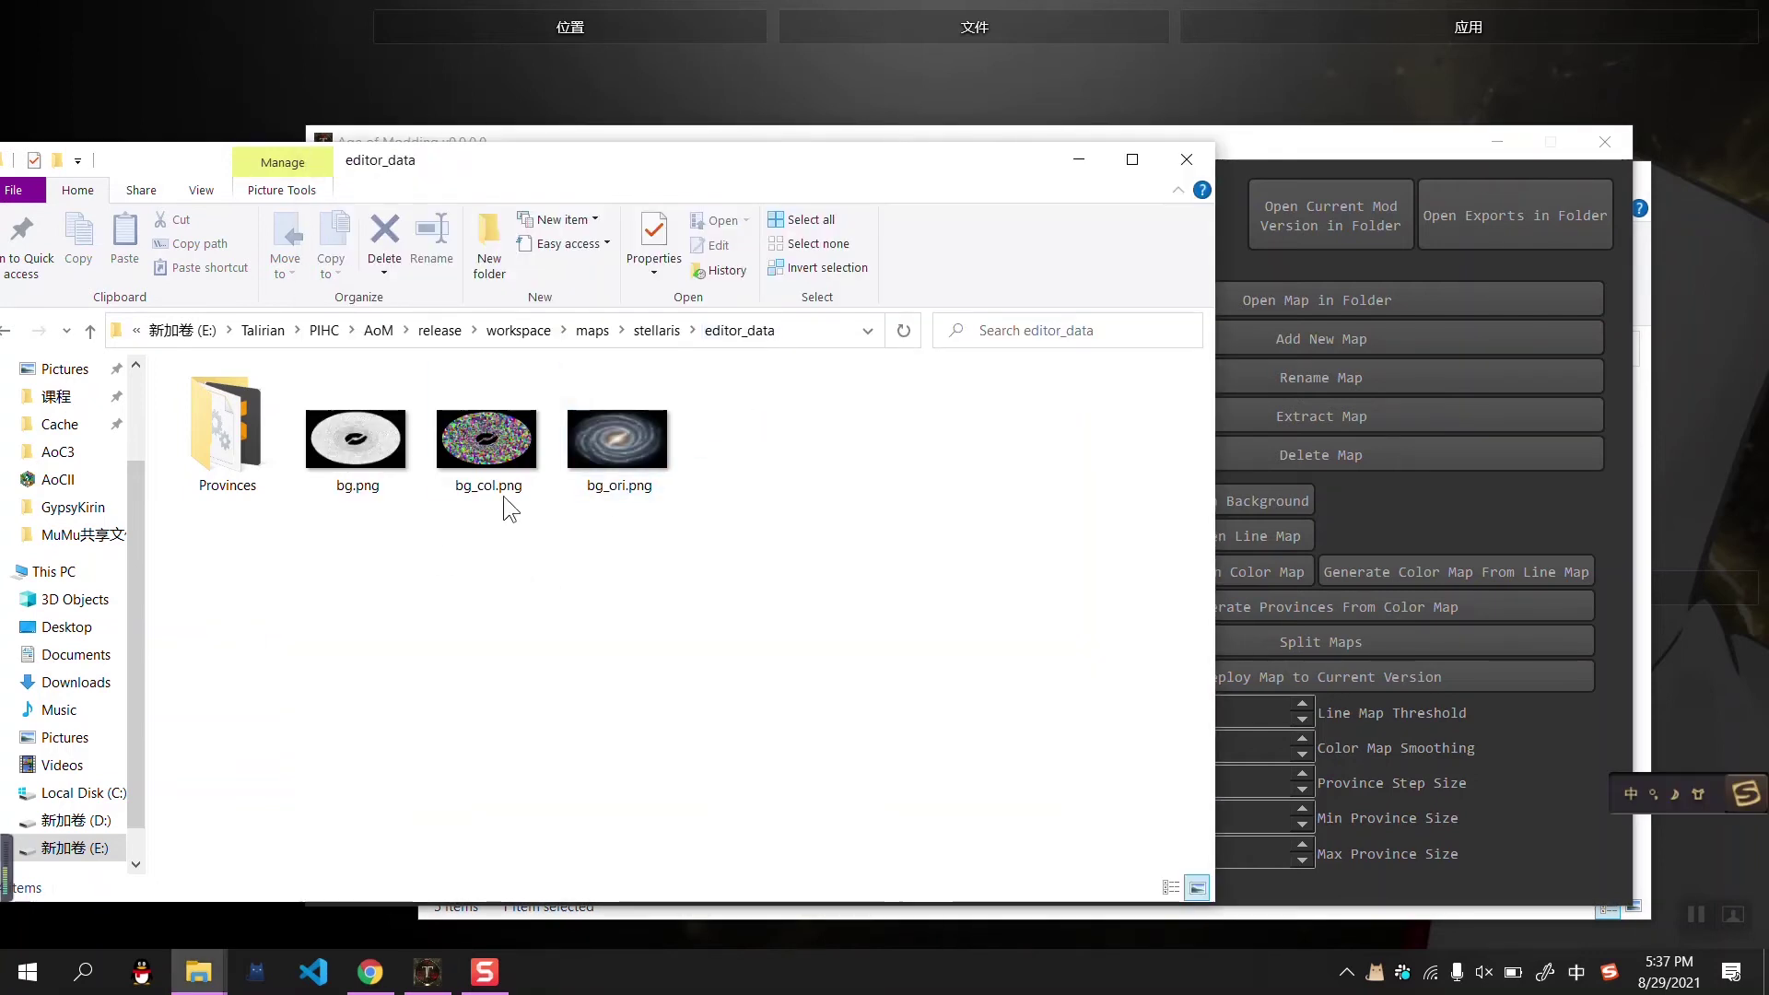
Open bg_col.png from the editor_data folder and examine the province colors and borders up close
double_click(494, 450)
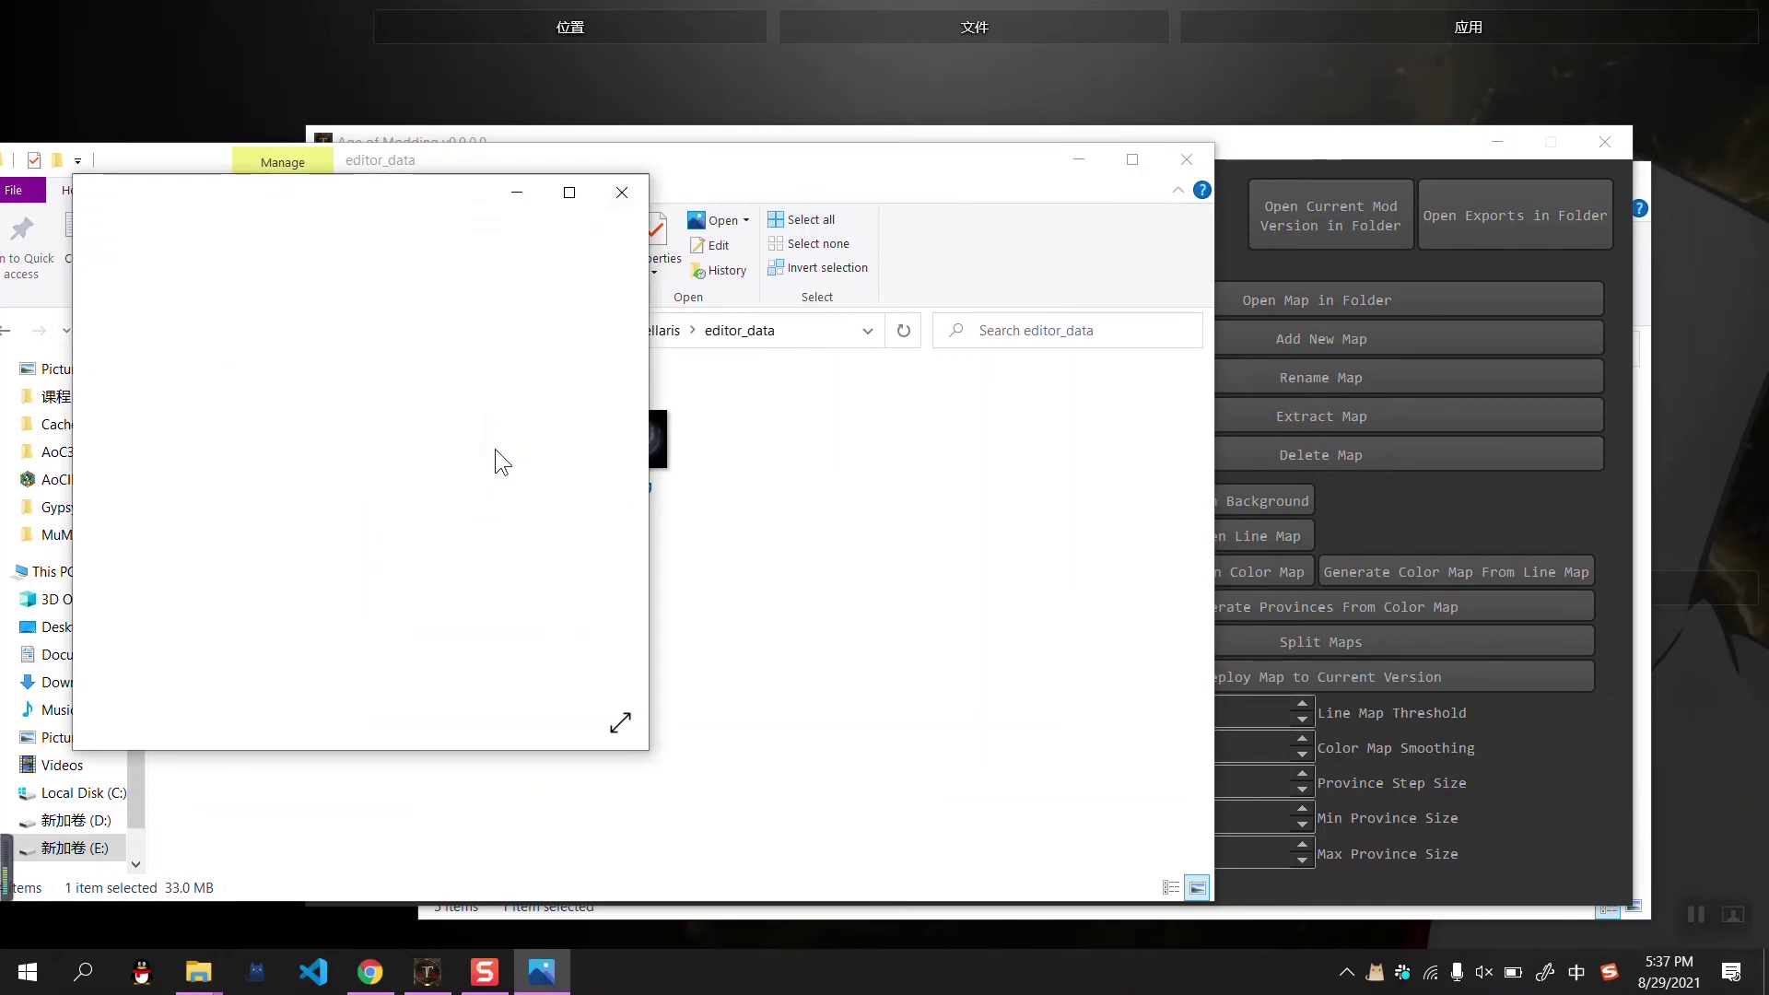
click(568, 185)
scroll(678, 461, up, 8)
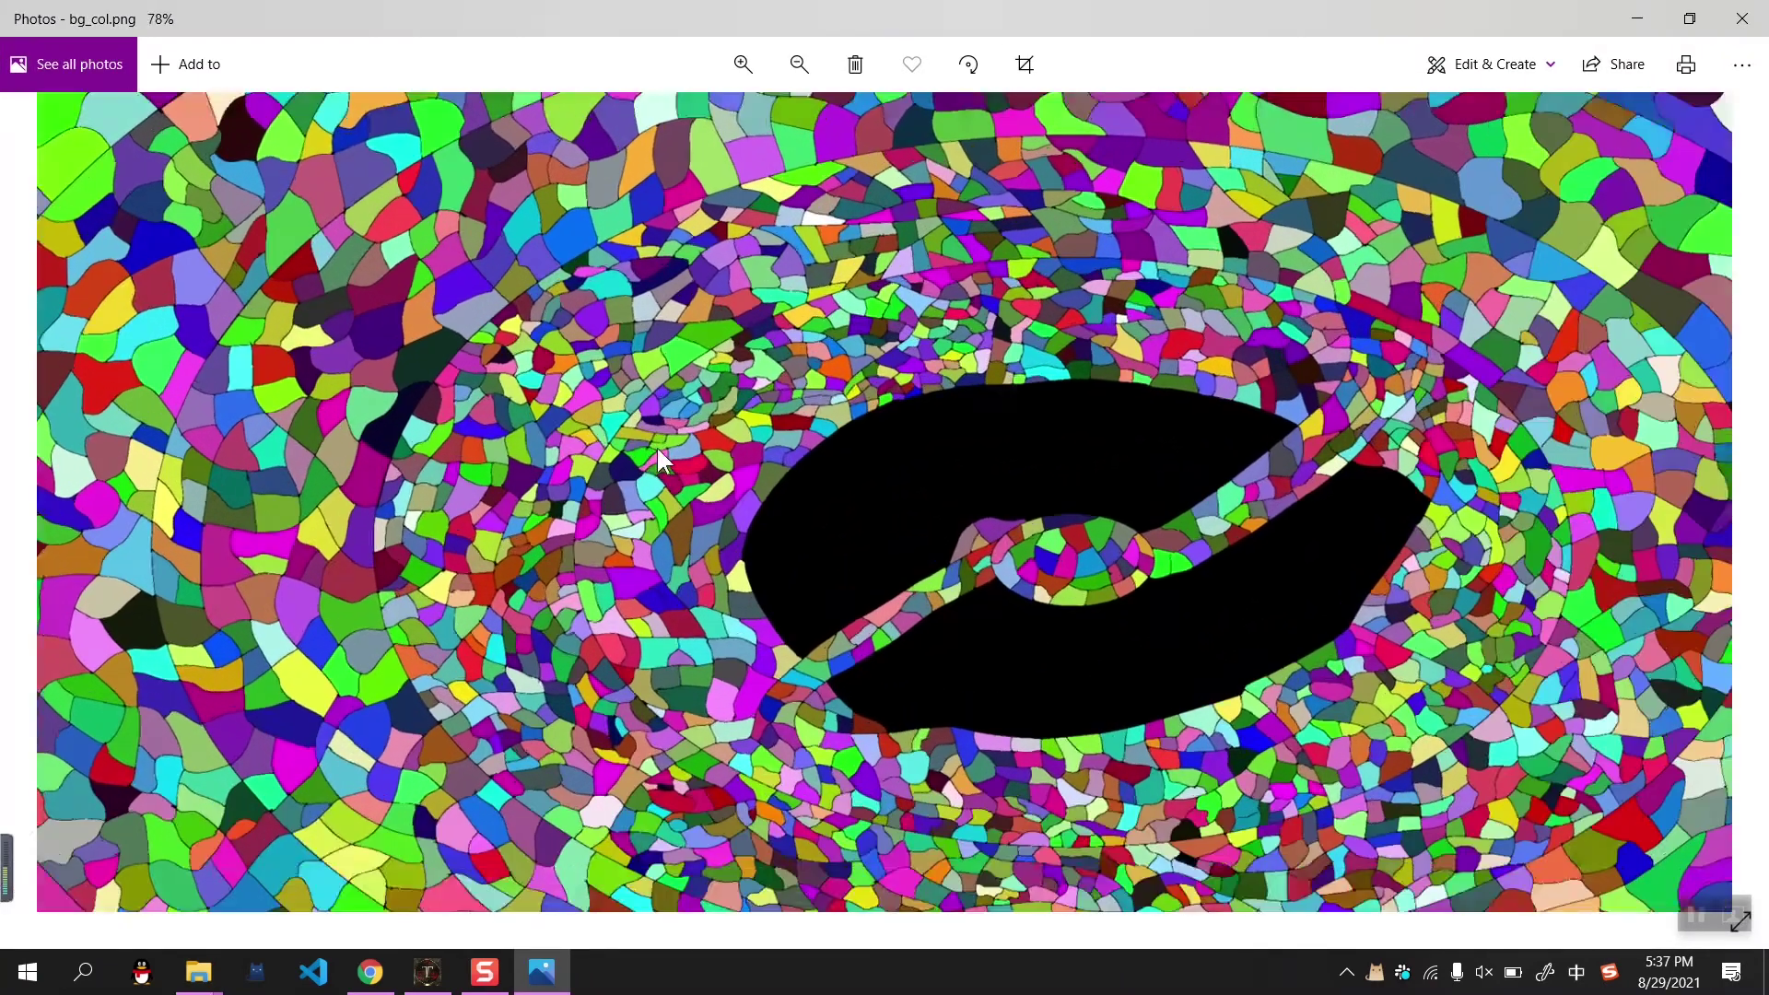
scroll(880, 363, down, 4)
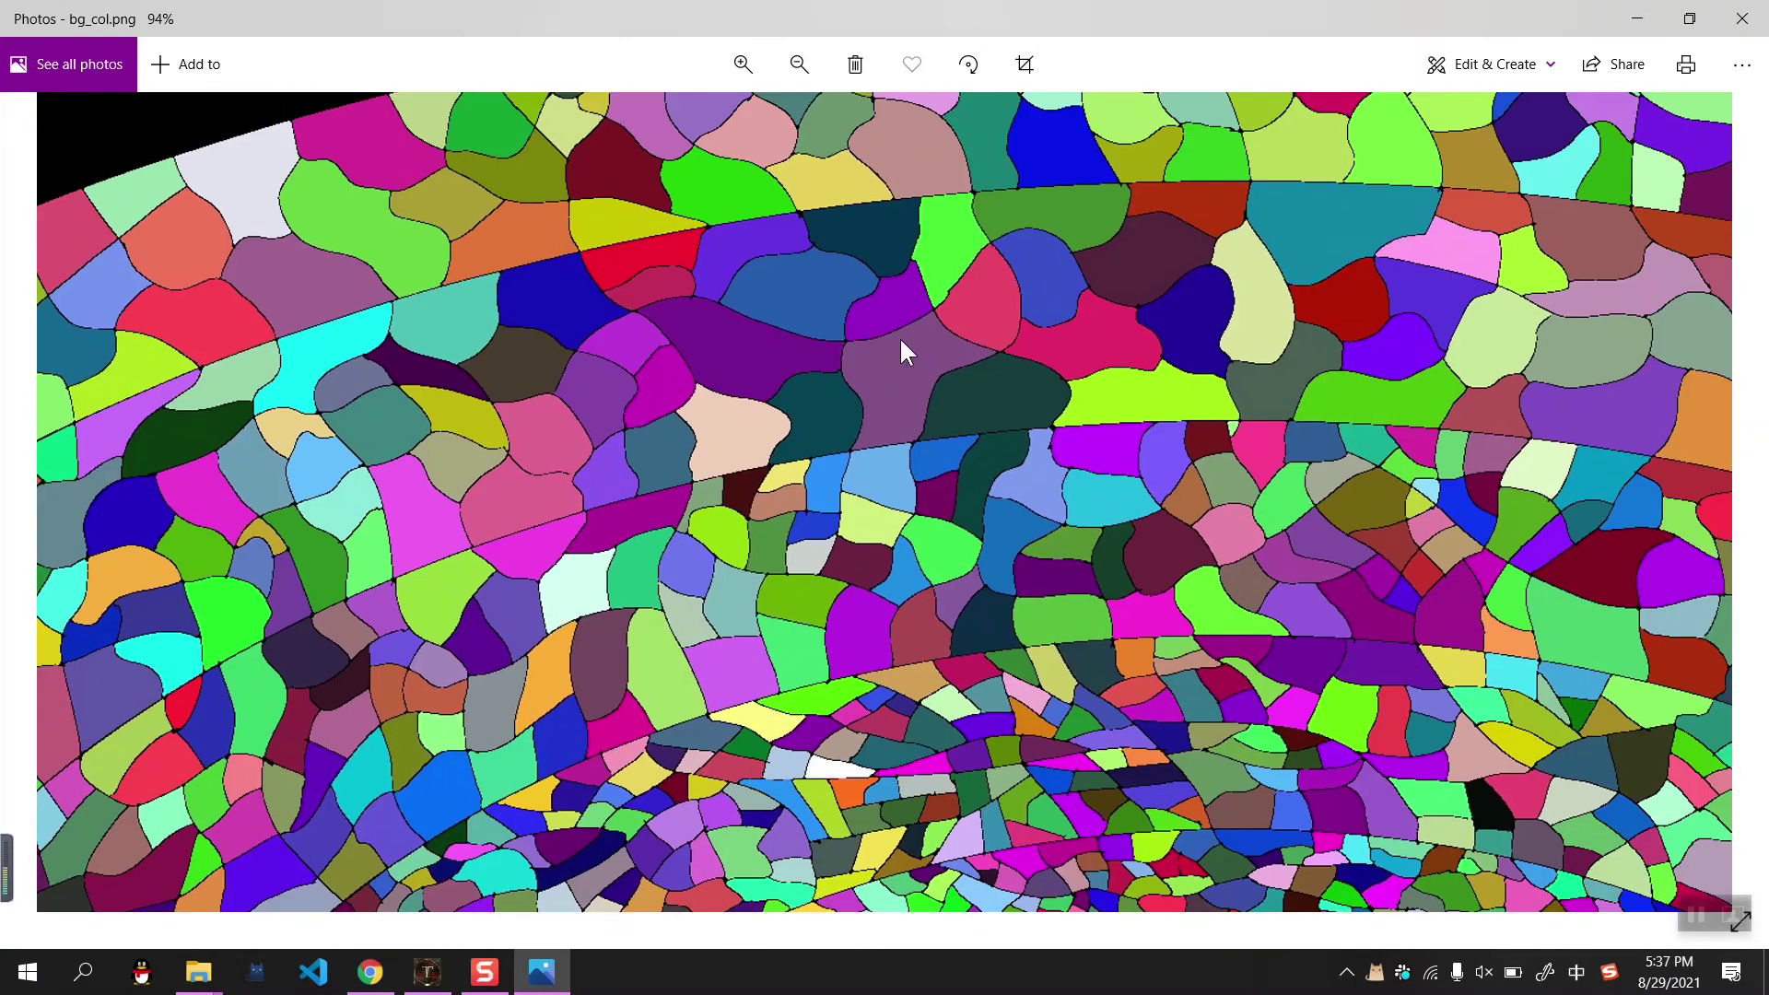
scroll(901, 340, up, 3)
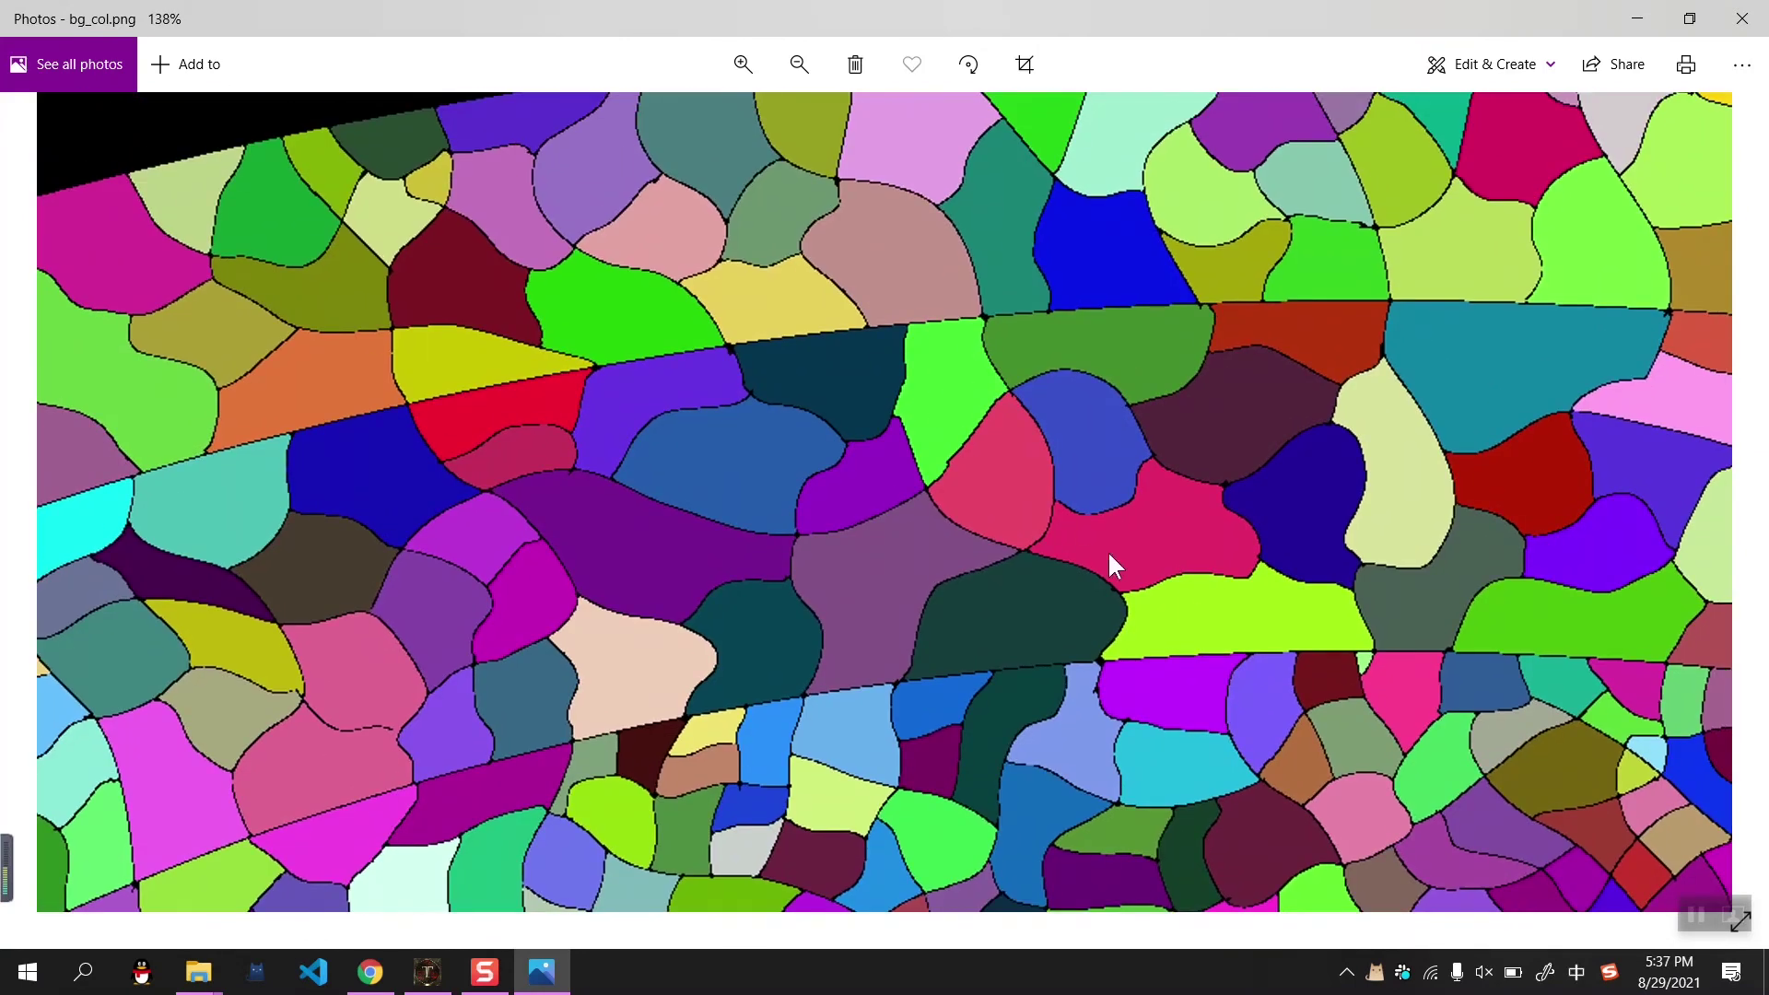
scroll(1270, 507, down, 2)
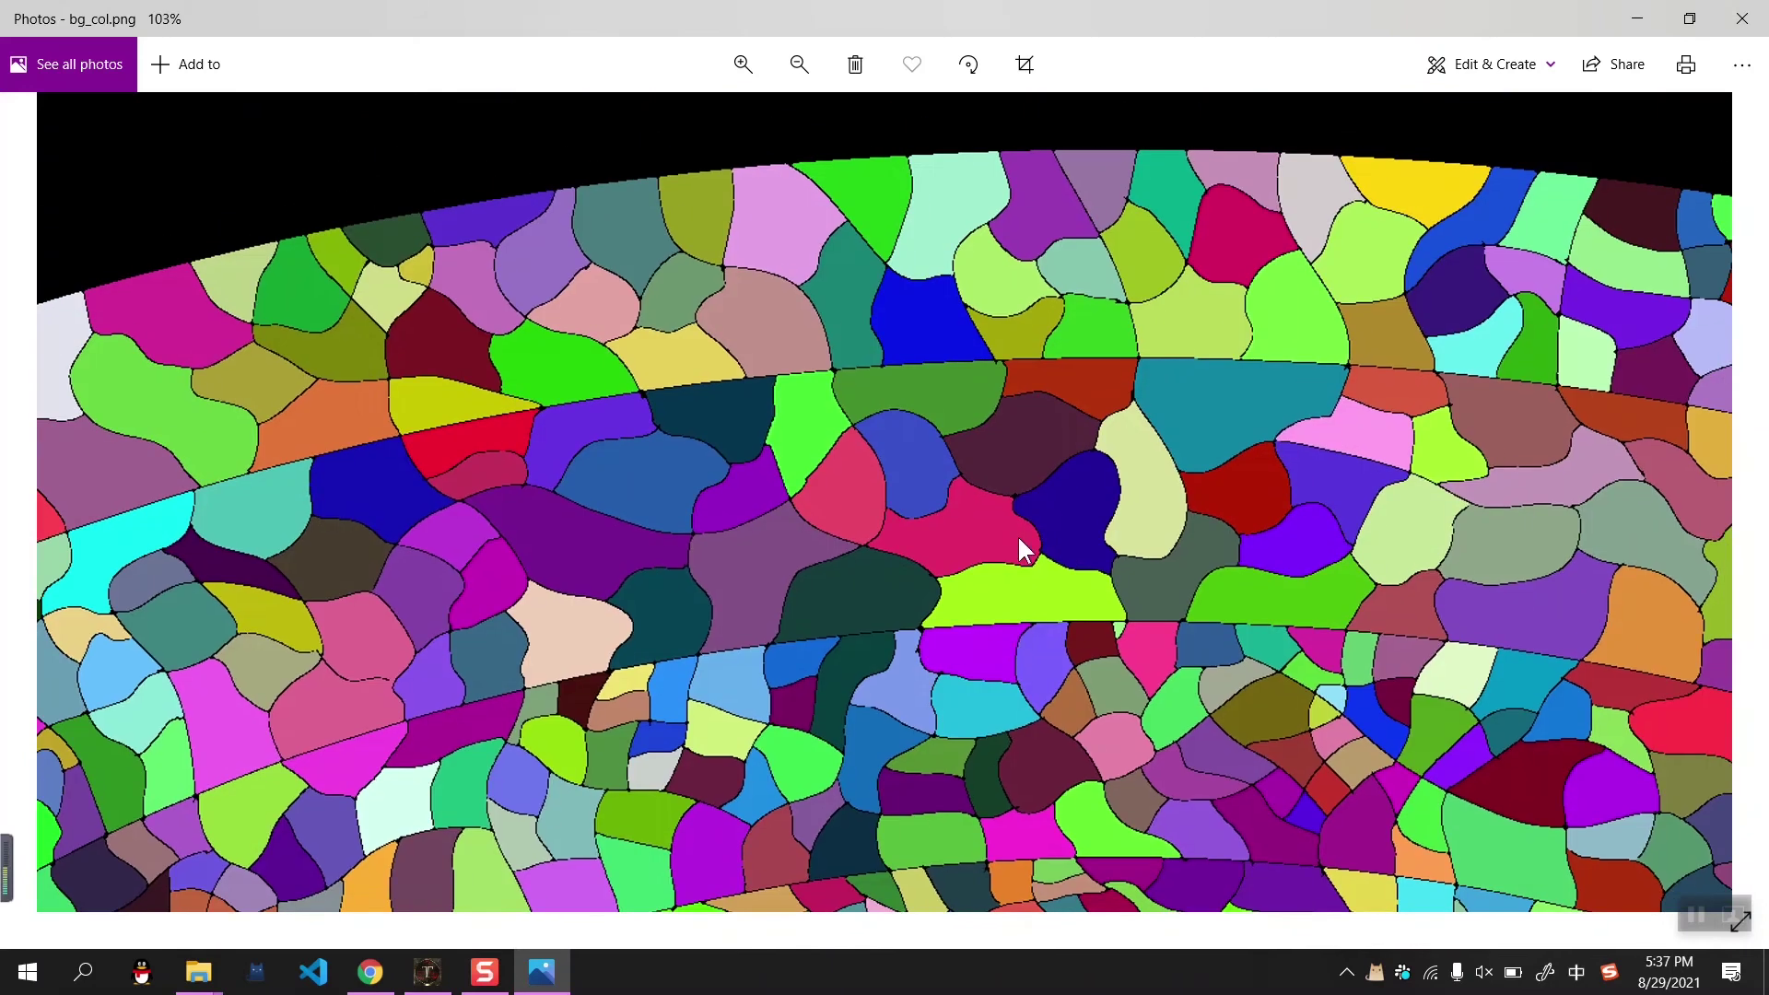
scroll(1092, 603, up, 6)
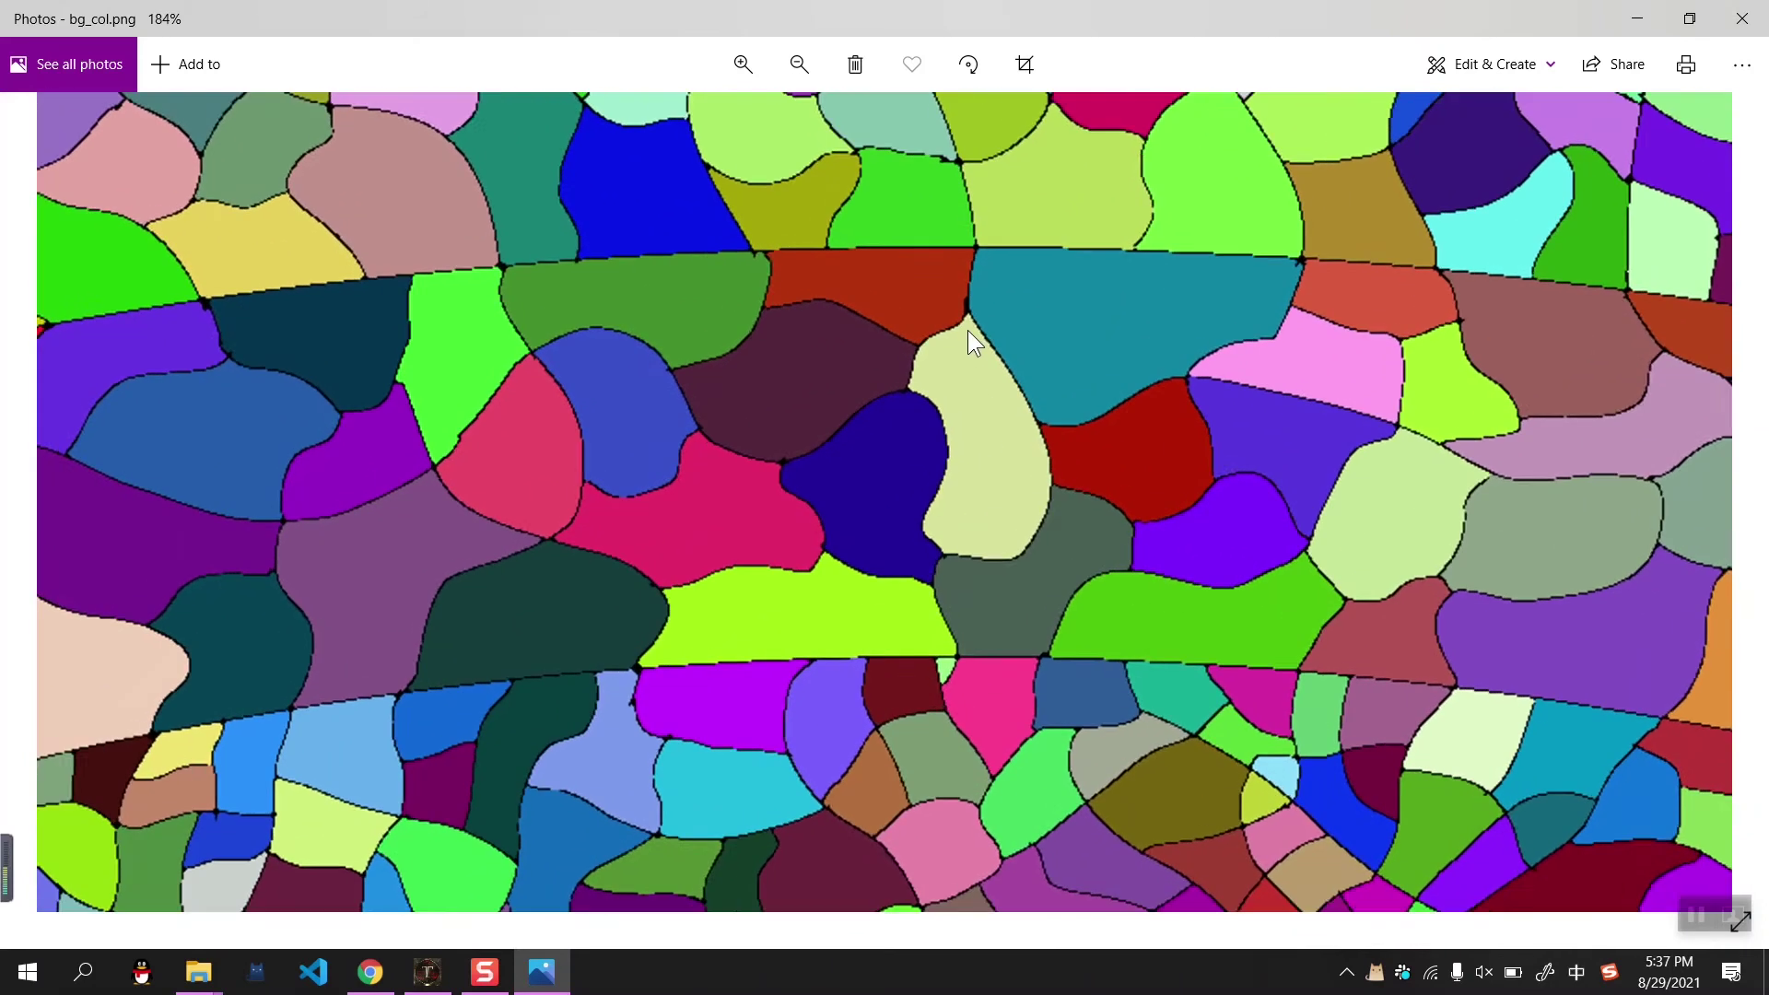
scroll(967, 304, up, 3)
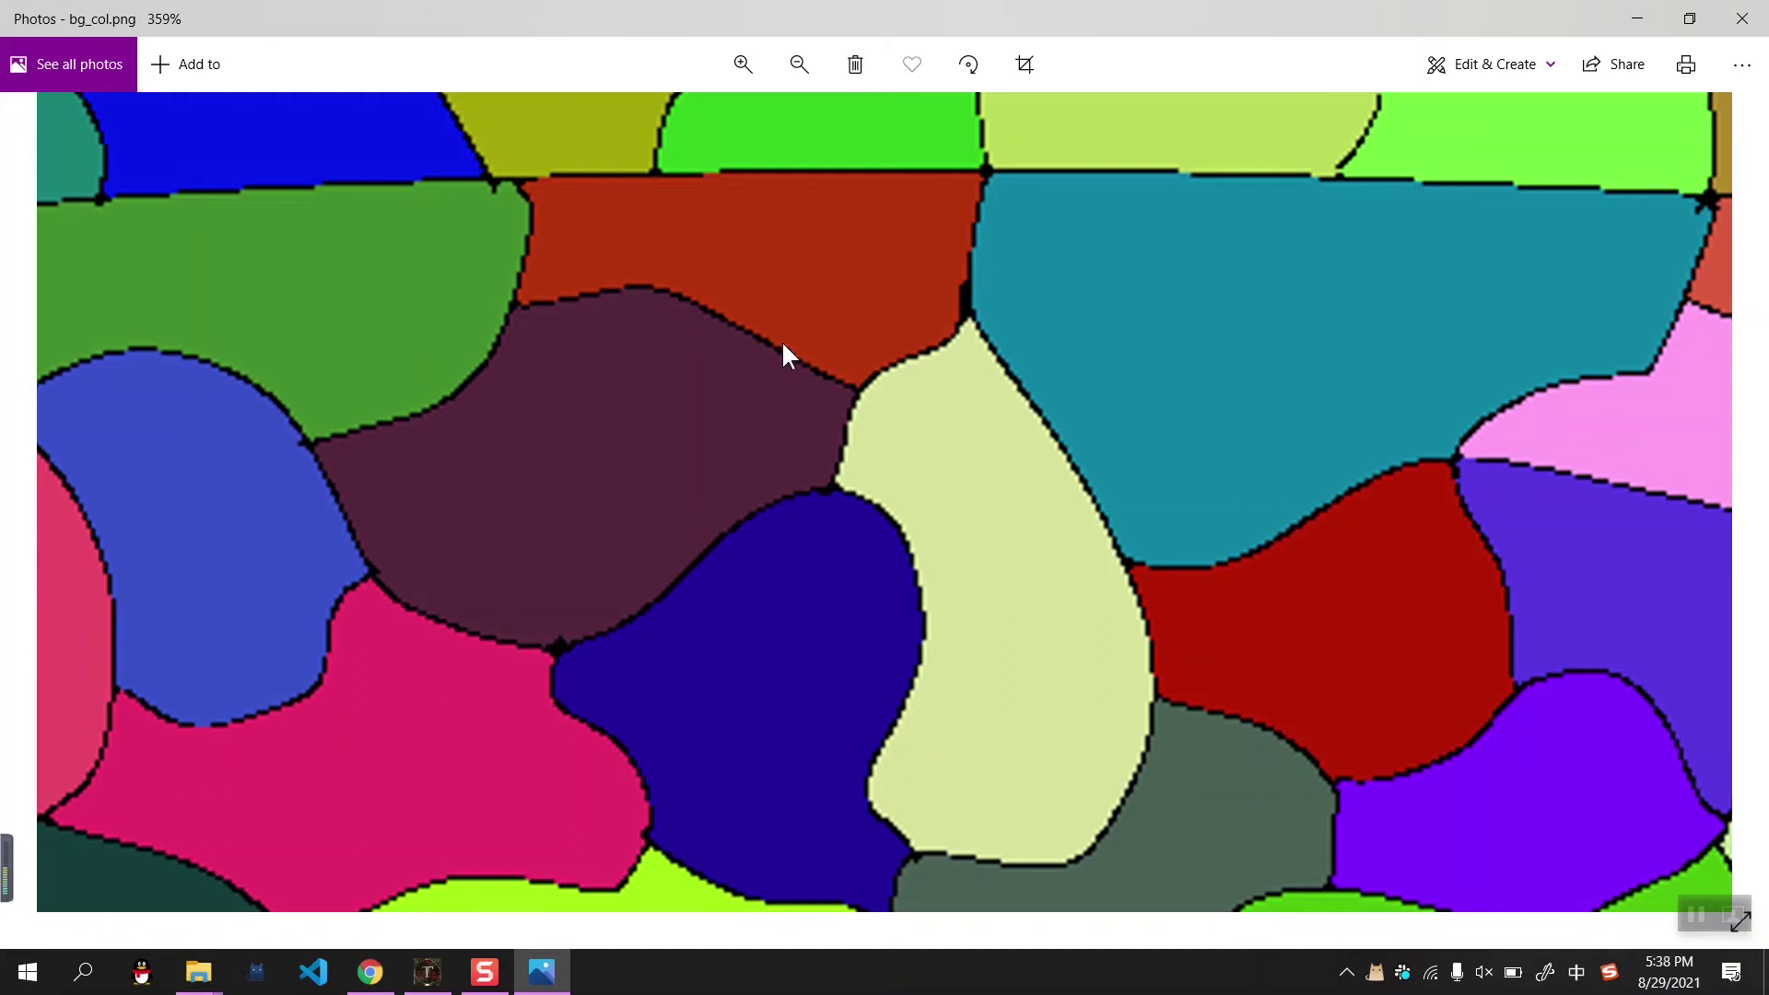
drag(909, 10, 619, 182)
click(1582, 765)
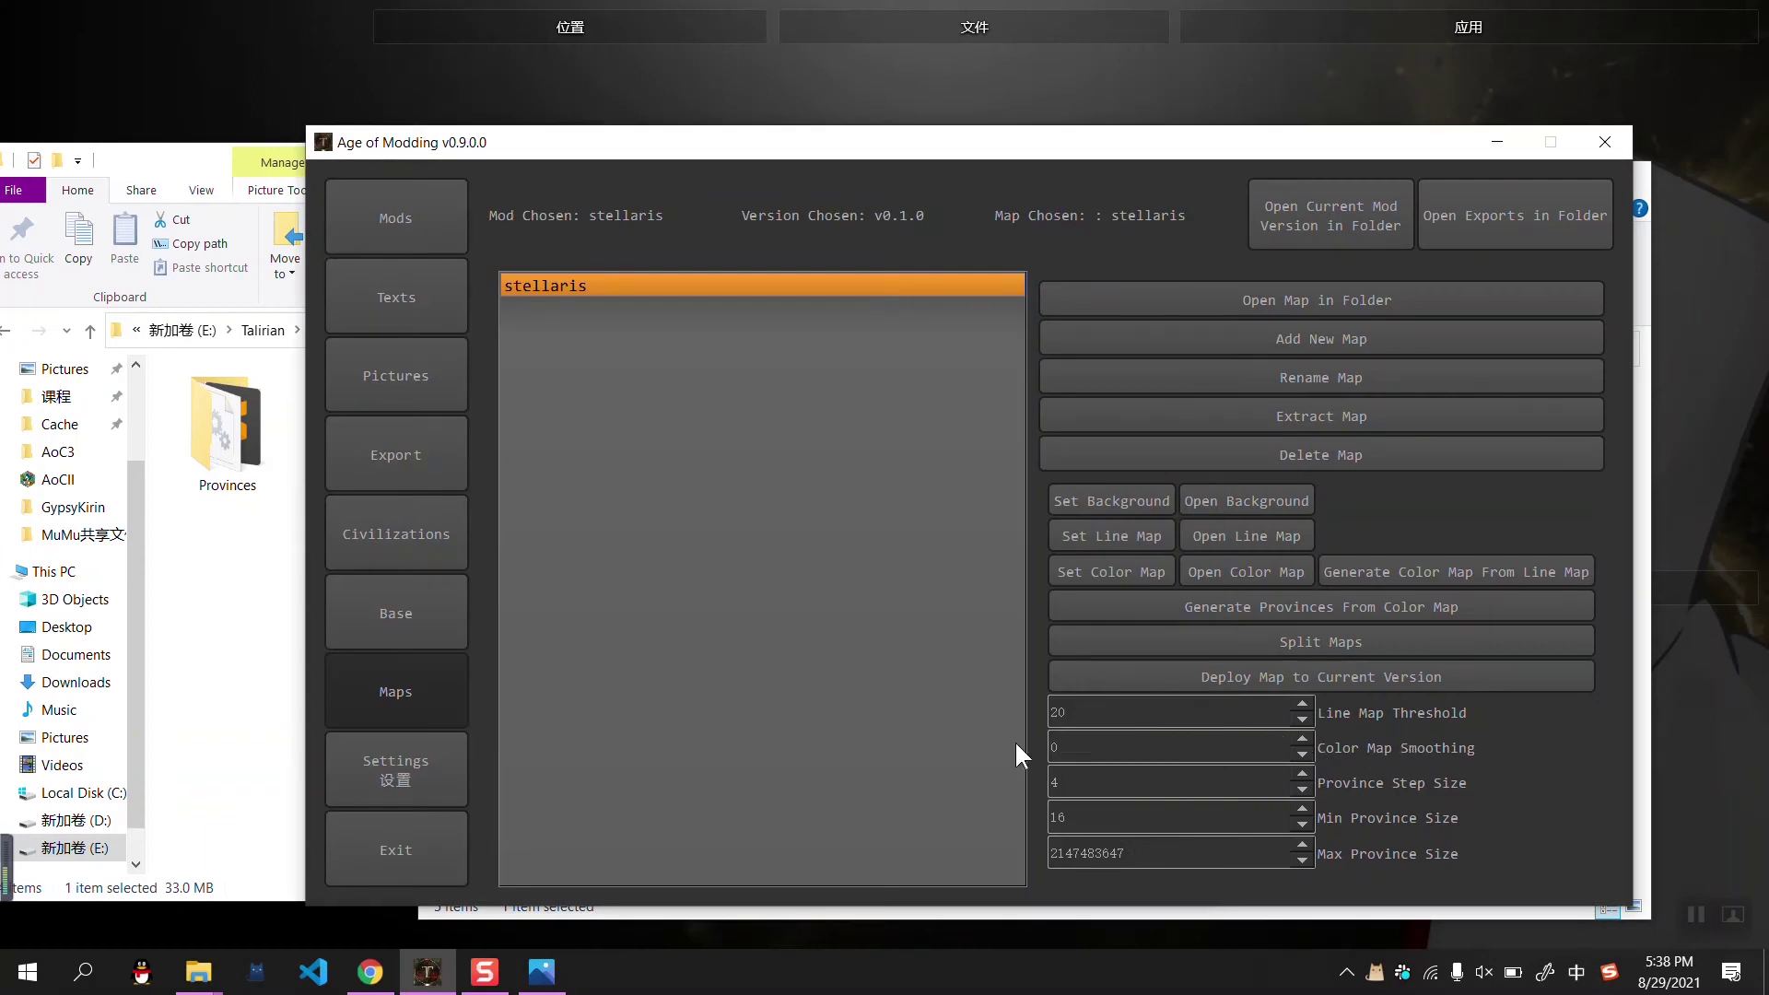
Rearrange the image and Age of Modding windows to inspect the black border lines in bg_col.png beside the map settings
drag(739, 129, 882, 139)
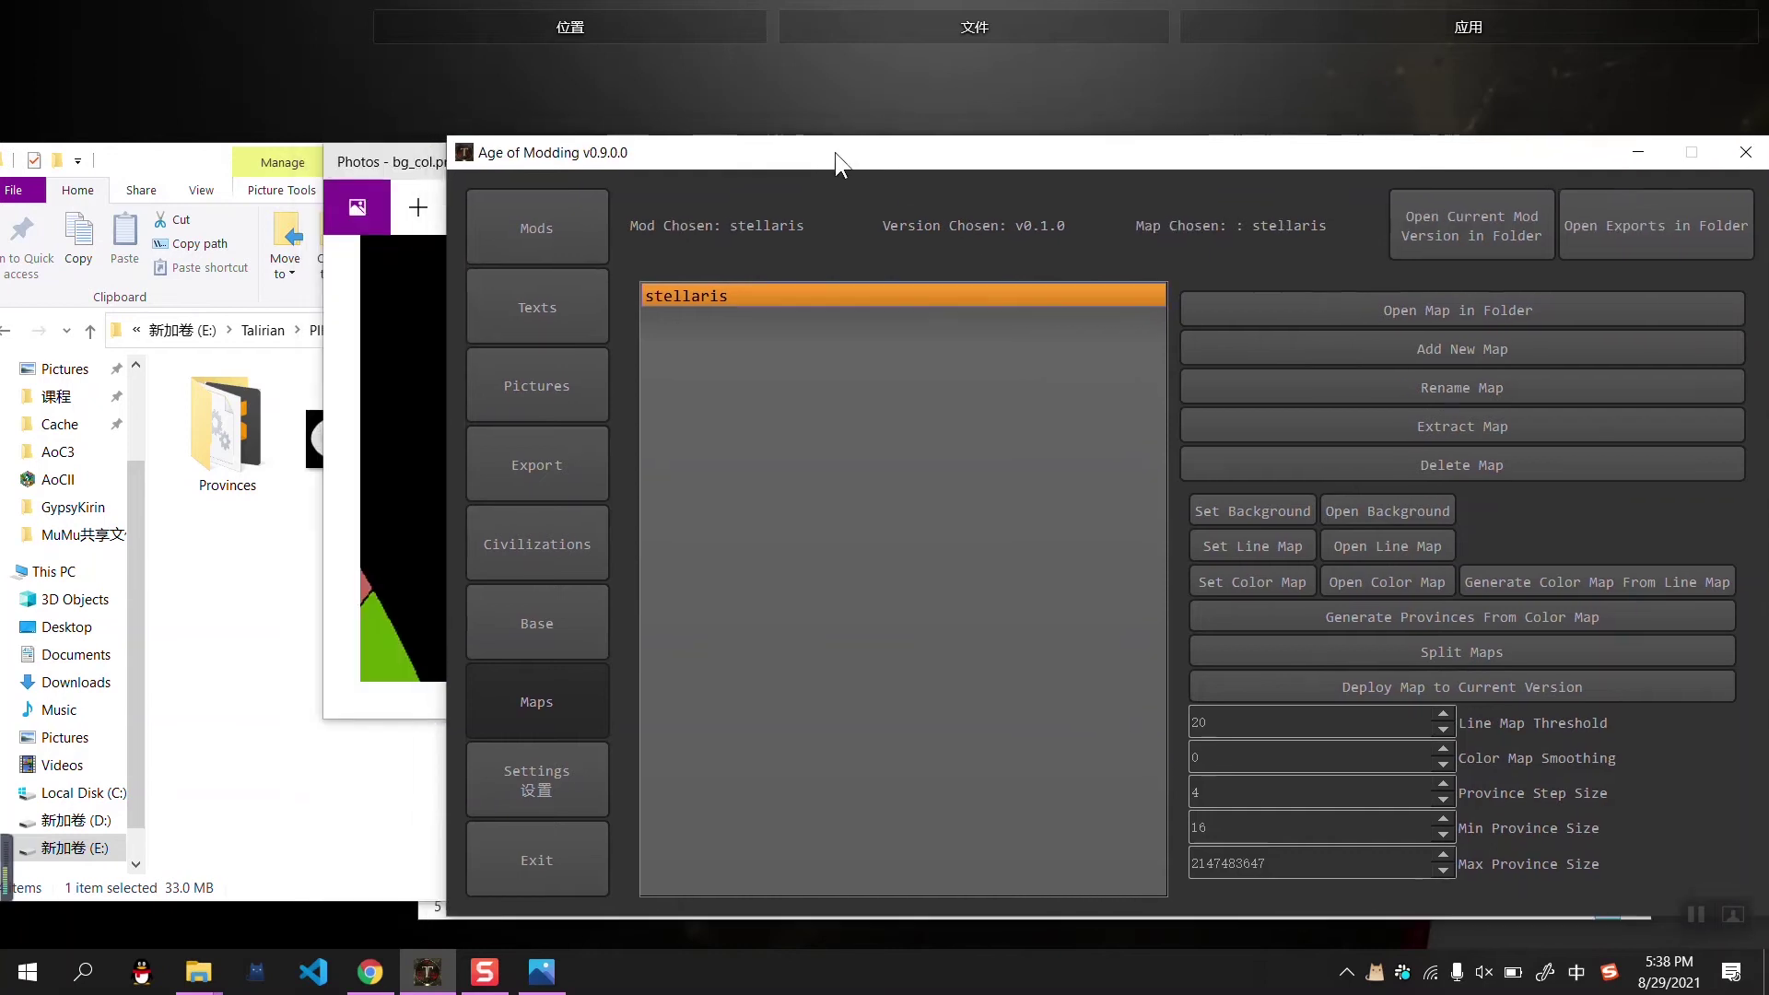
click(383, 334)
scroll(522, 505, up, 5)
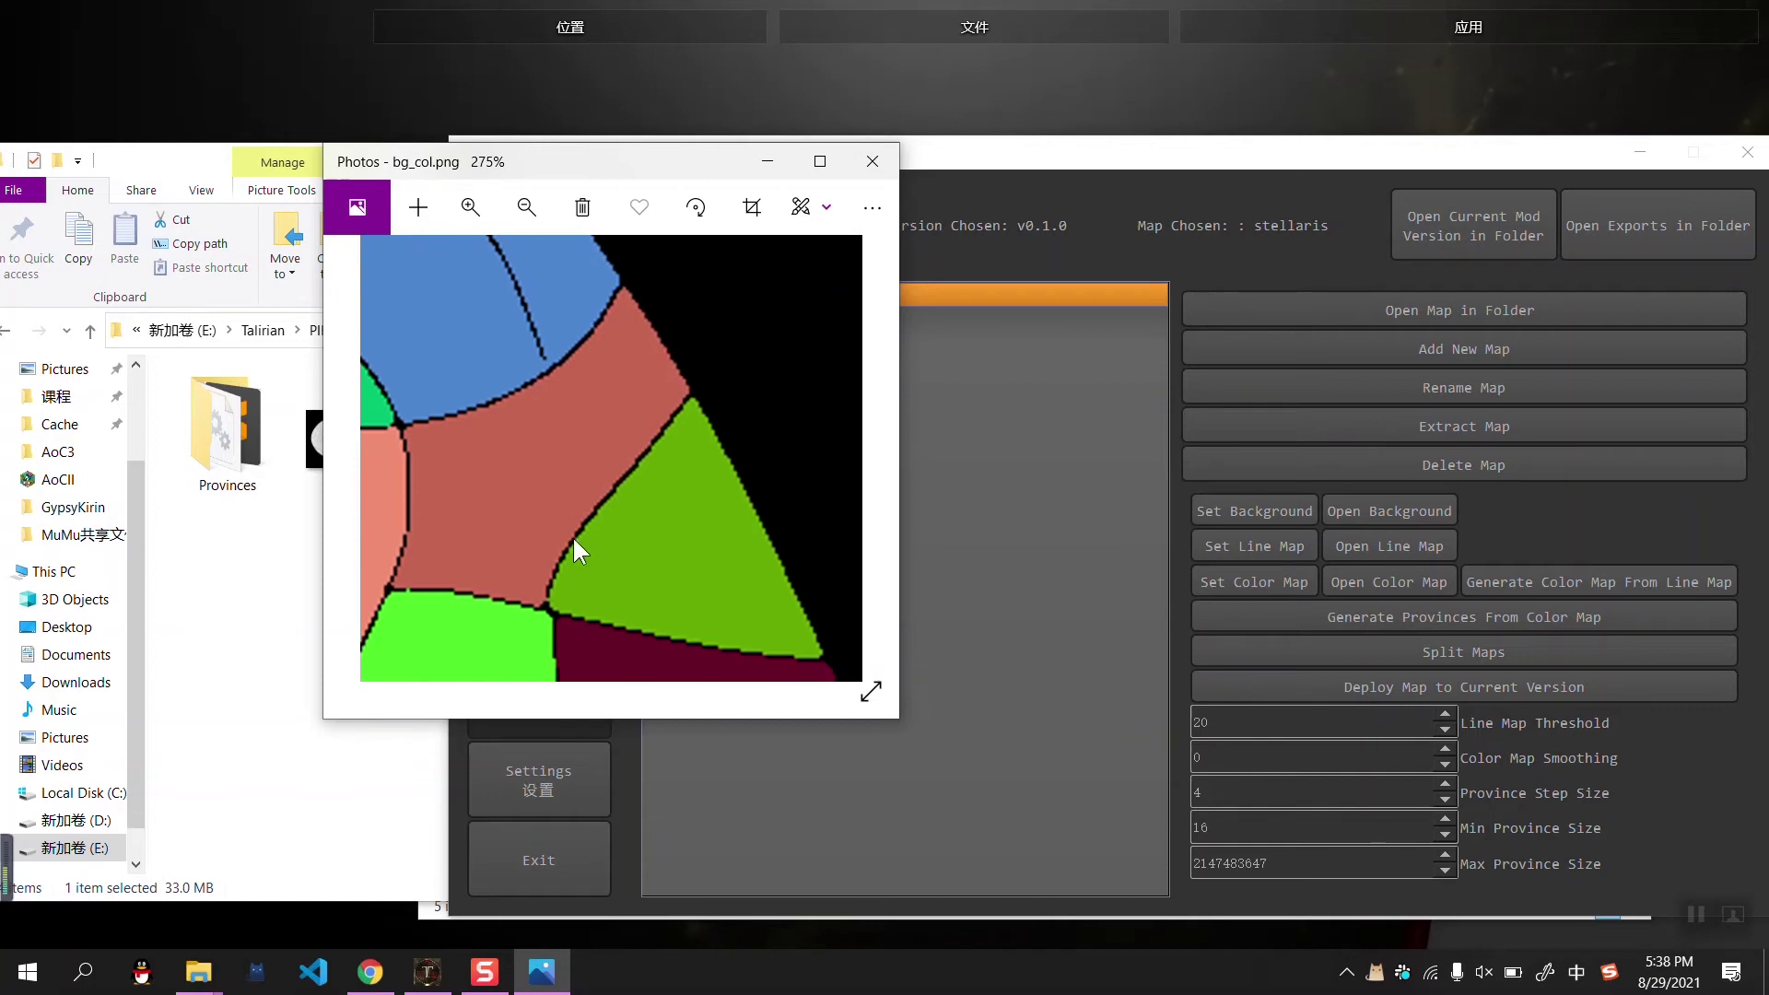
drag(700, 164, 557, 198)
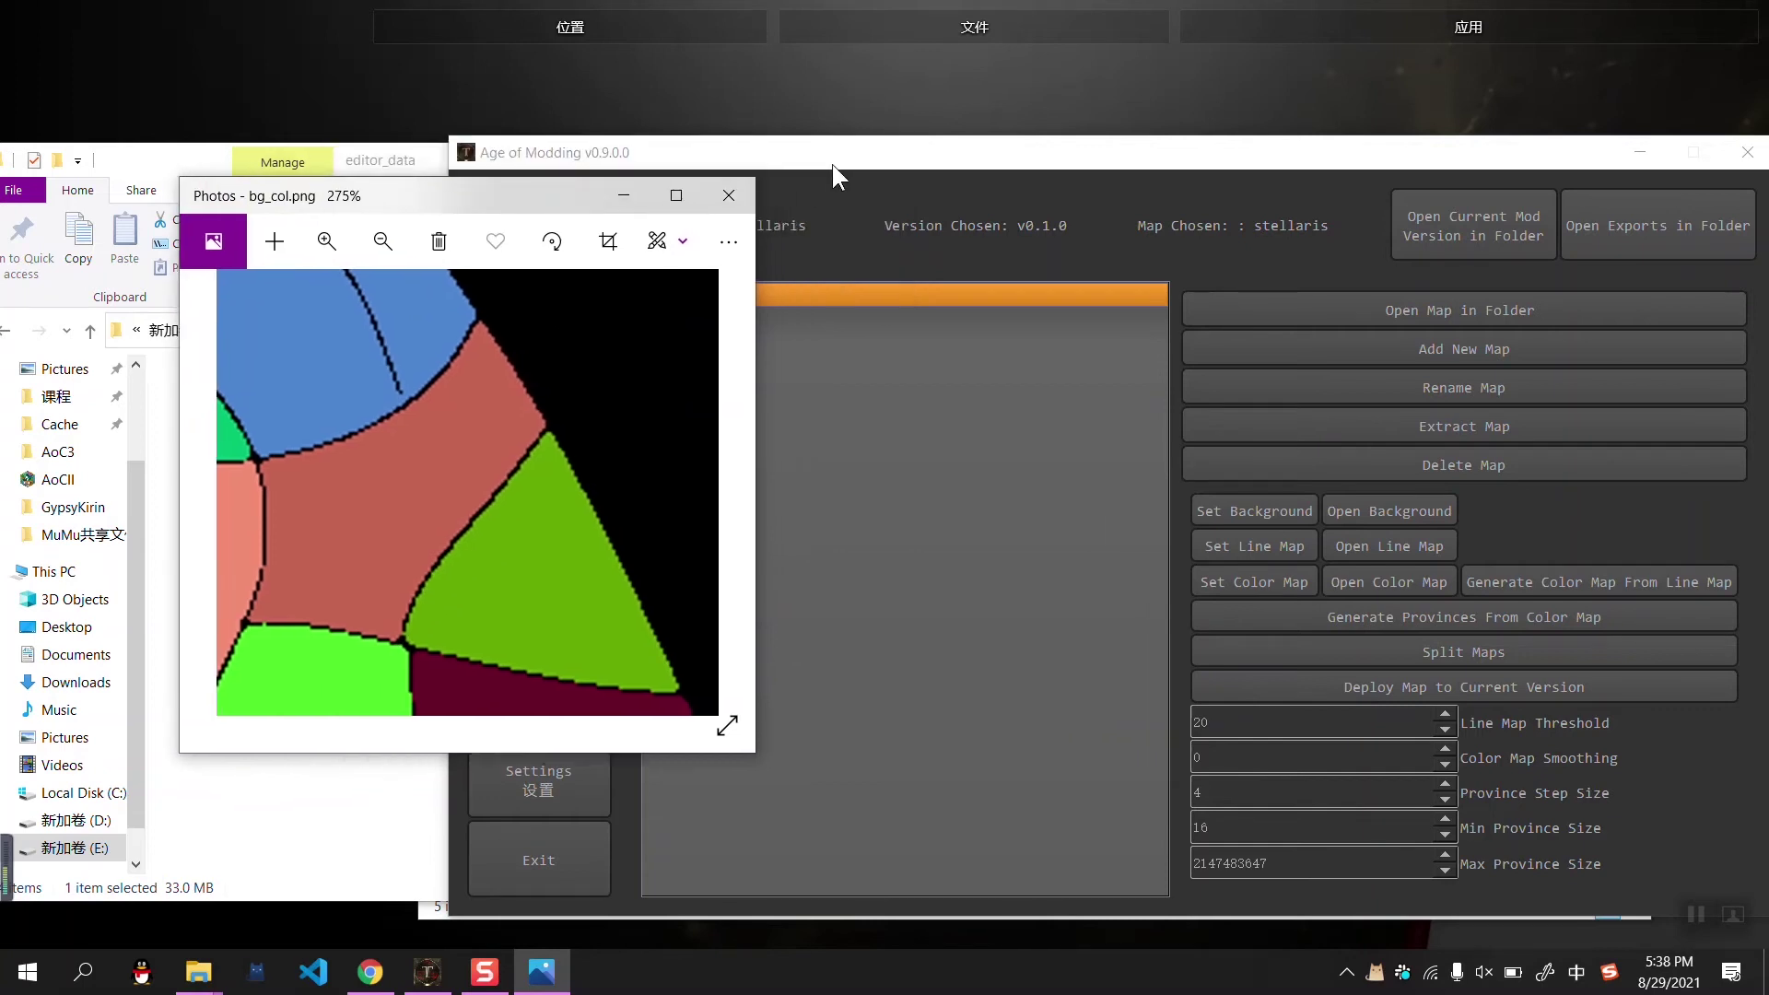
drag(832, 157, 683, 140)
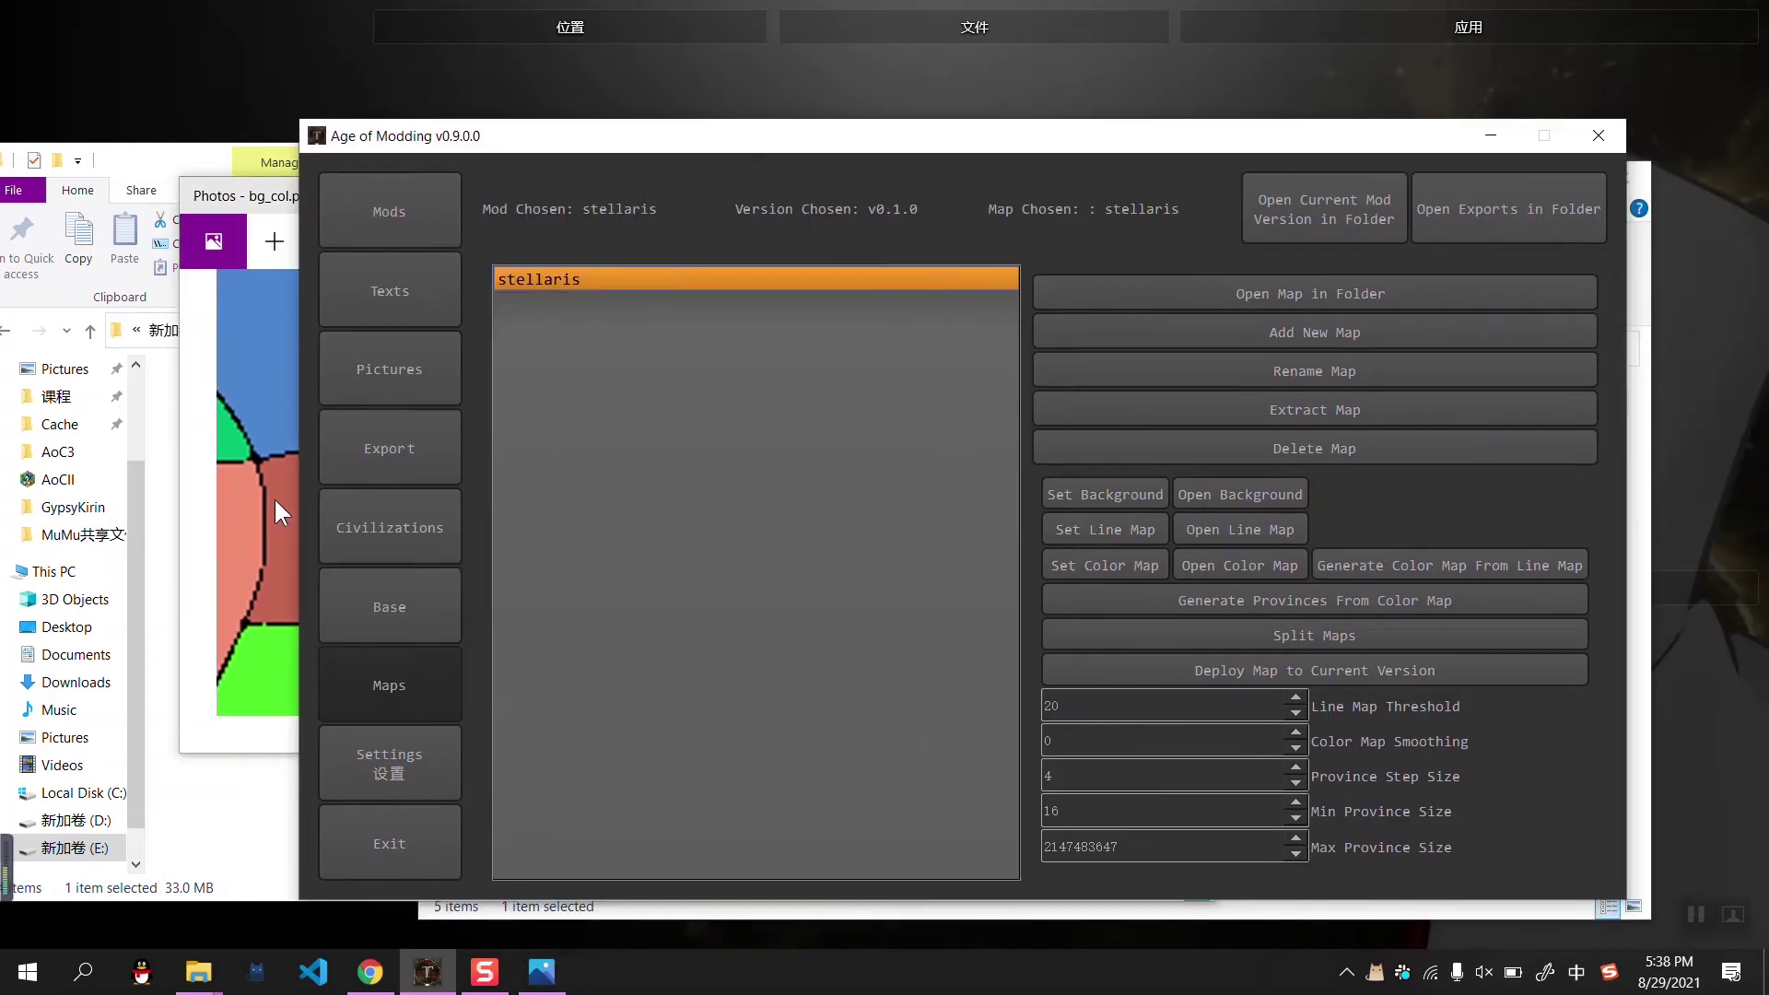
Set the stellaris map's Color Map Smoothing to 2
click(1296, 733)
click(1296, 733)
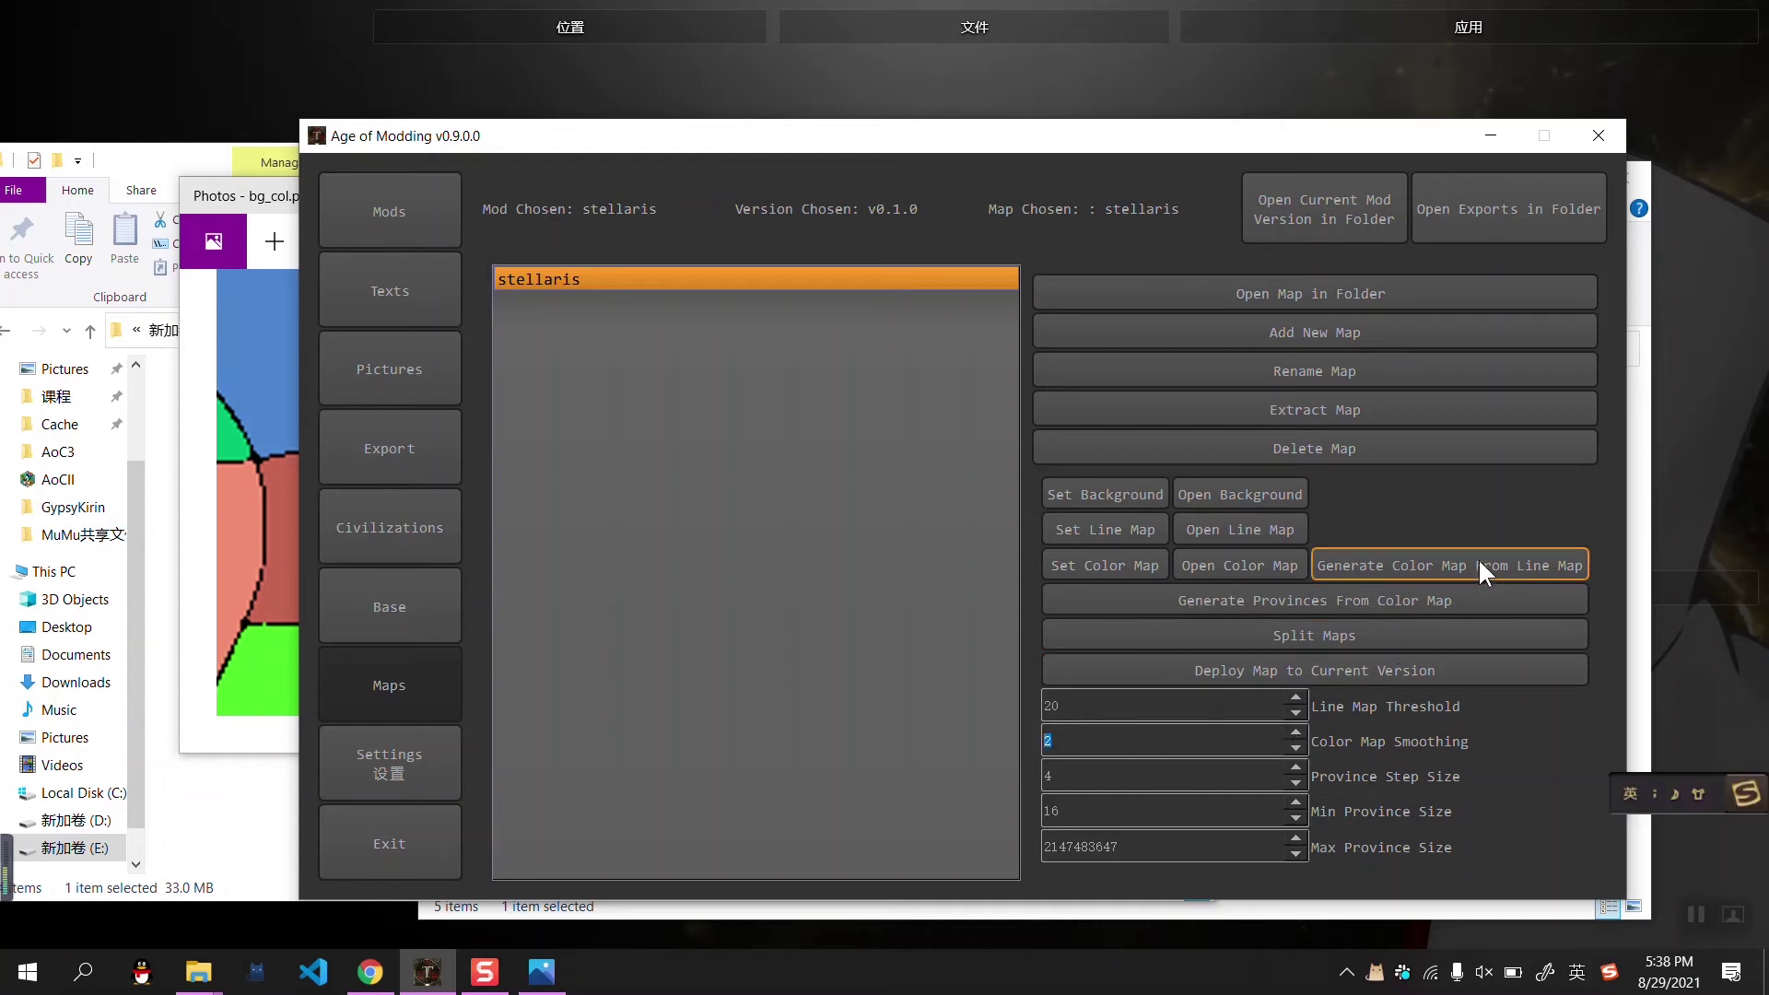
click(1407, 583)
Compare the black province borders in bg_col.png with the Color Map Smoothing setting
click(278, 446)
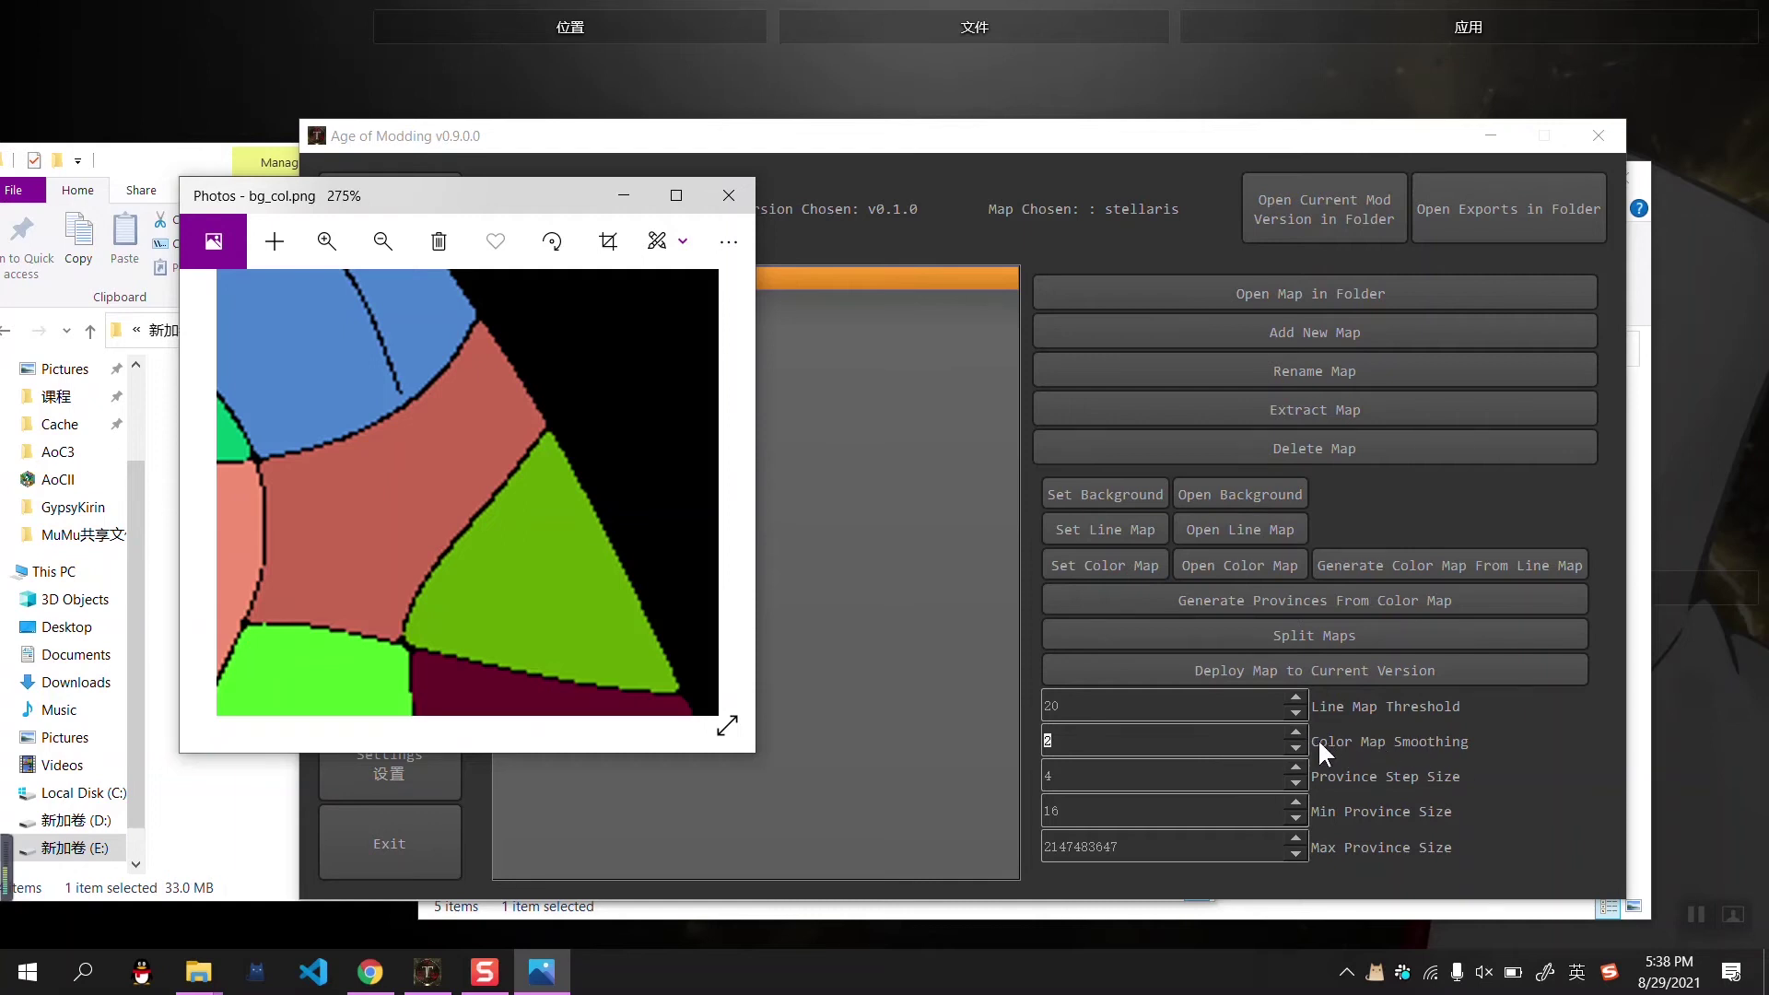
click(1103, 741)
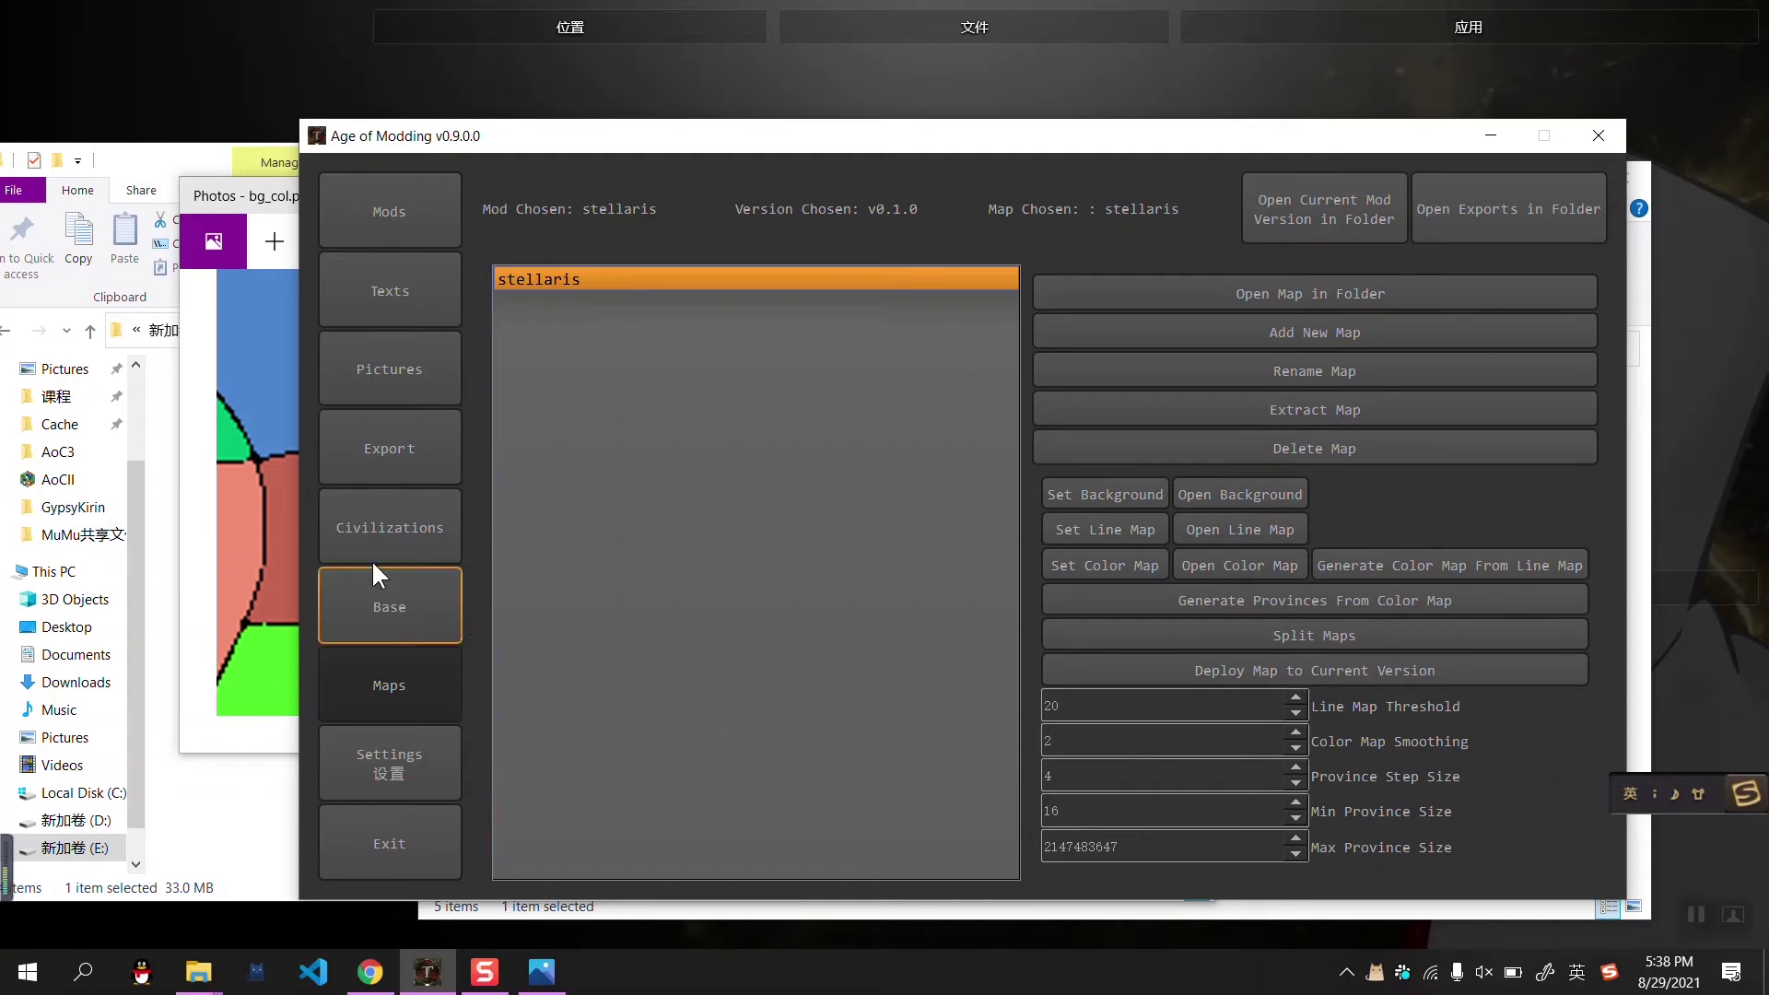
click(267, 544)
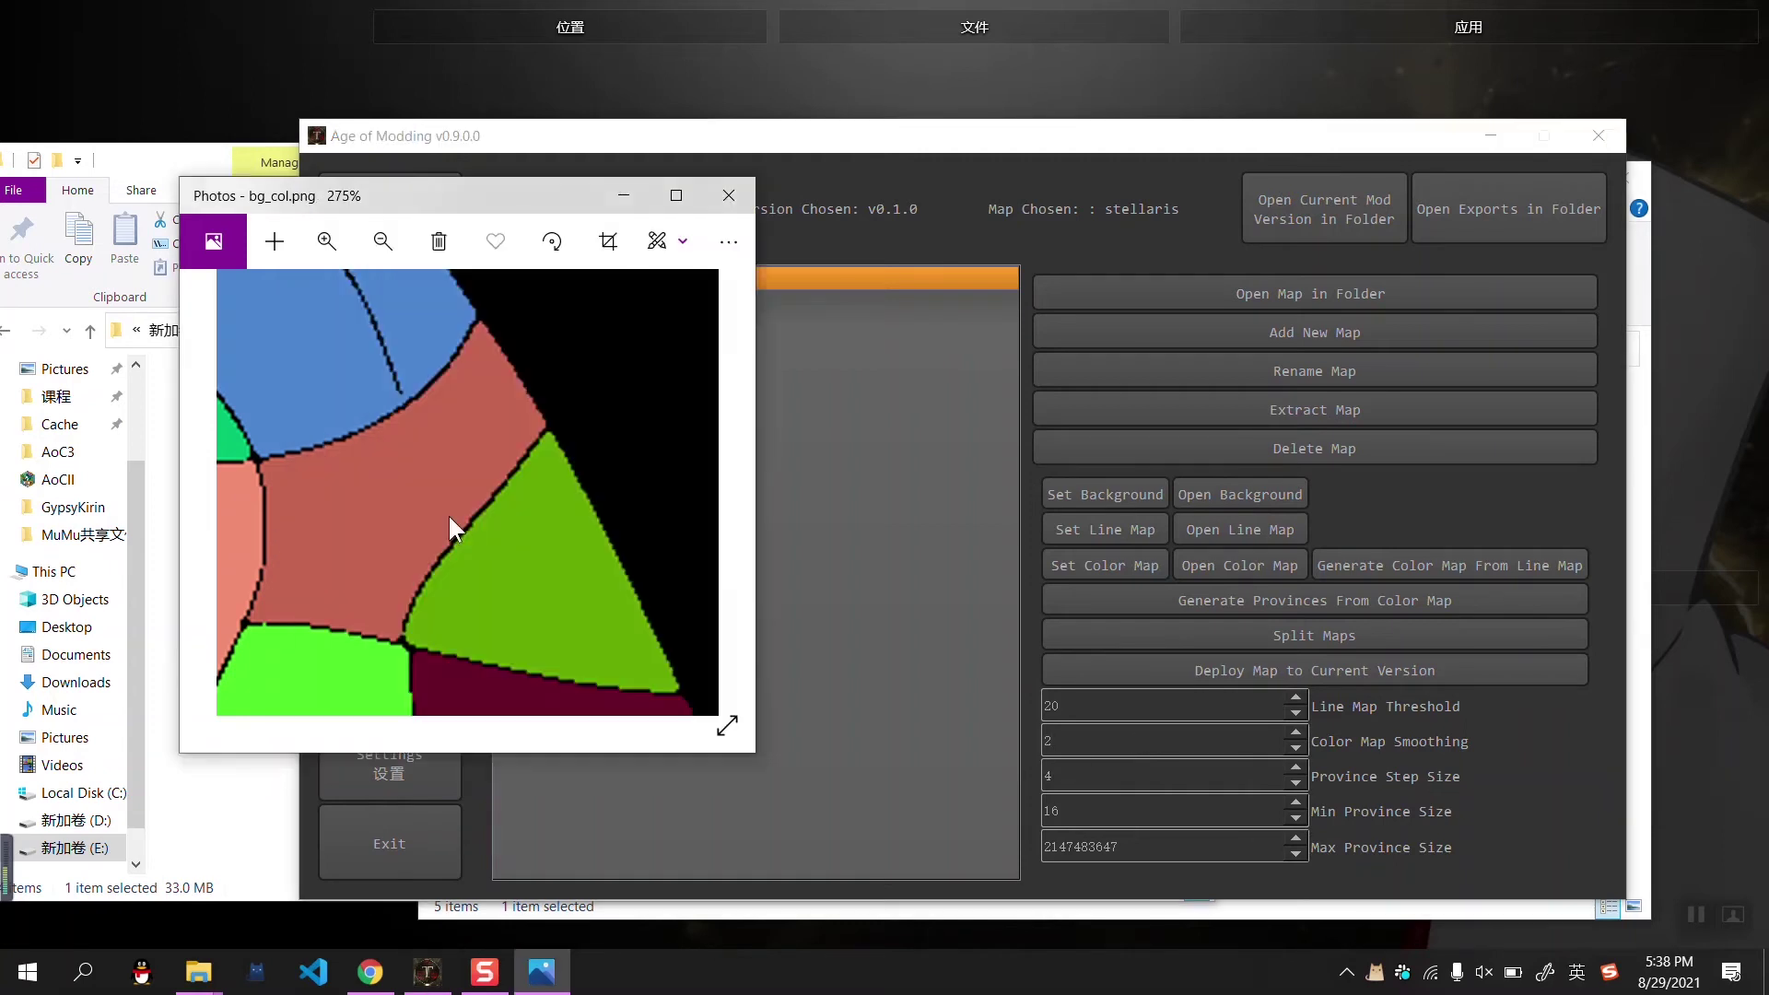
Close the bg_col.png image and look through the map's Provinces, stellaris and editor_data folders
click(728, 195)
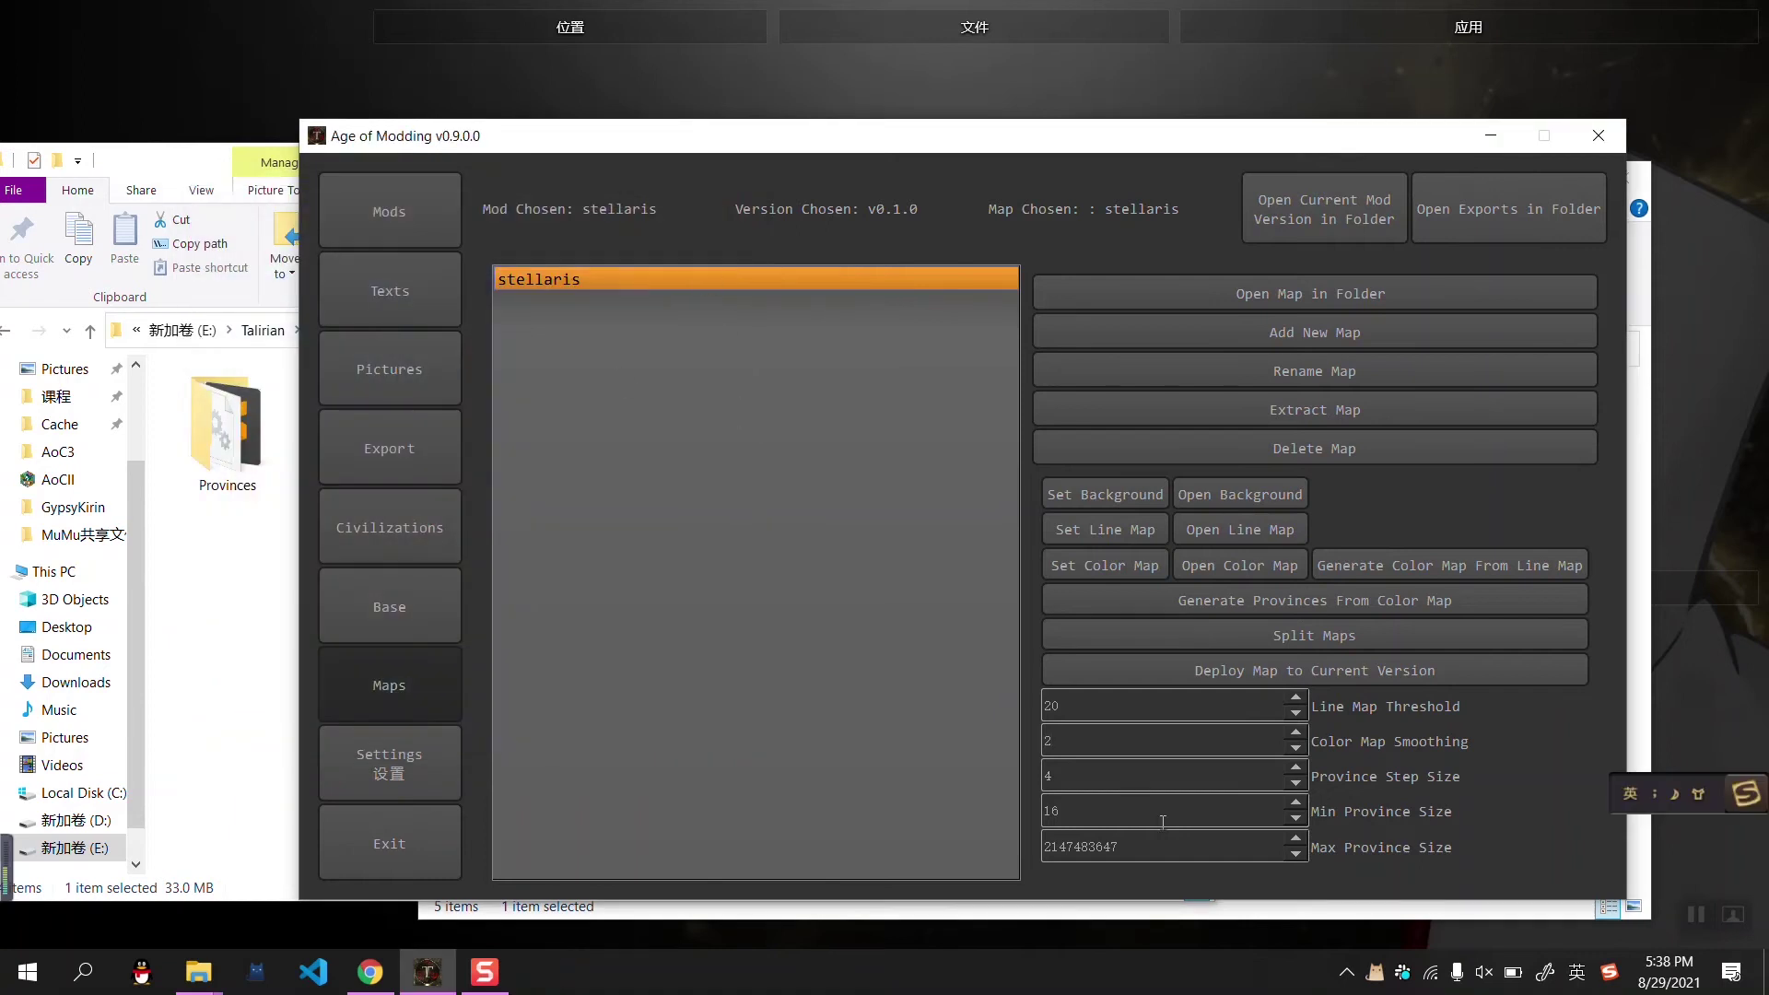
click(276, 557)
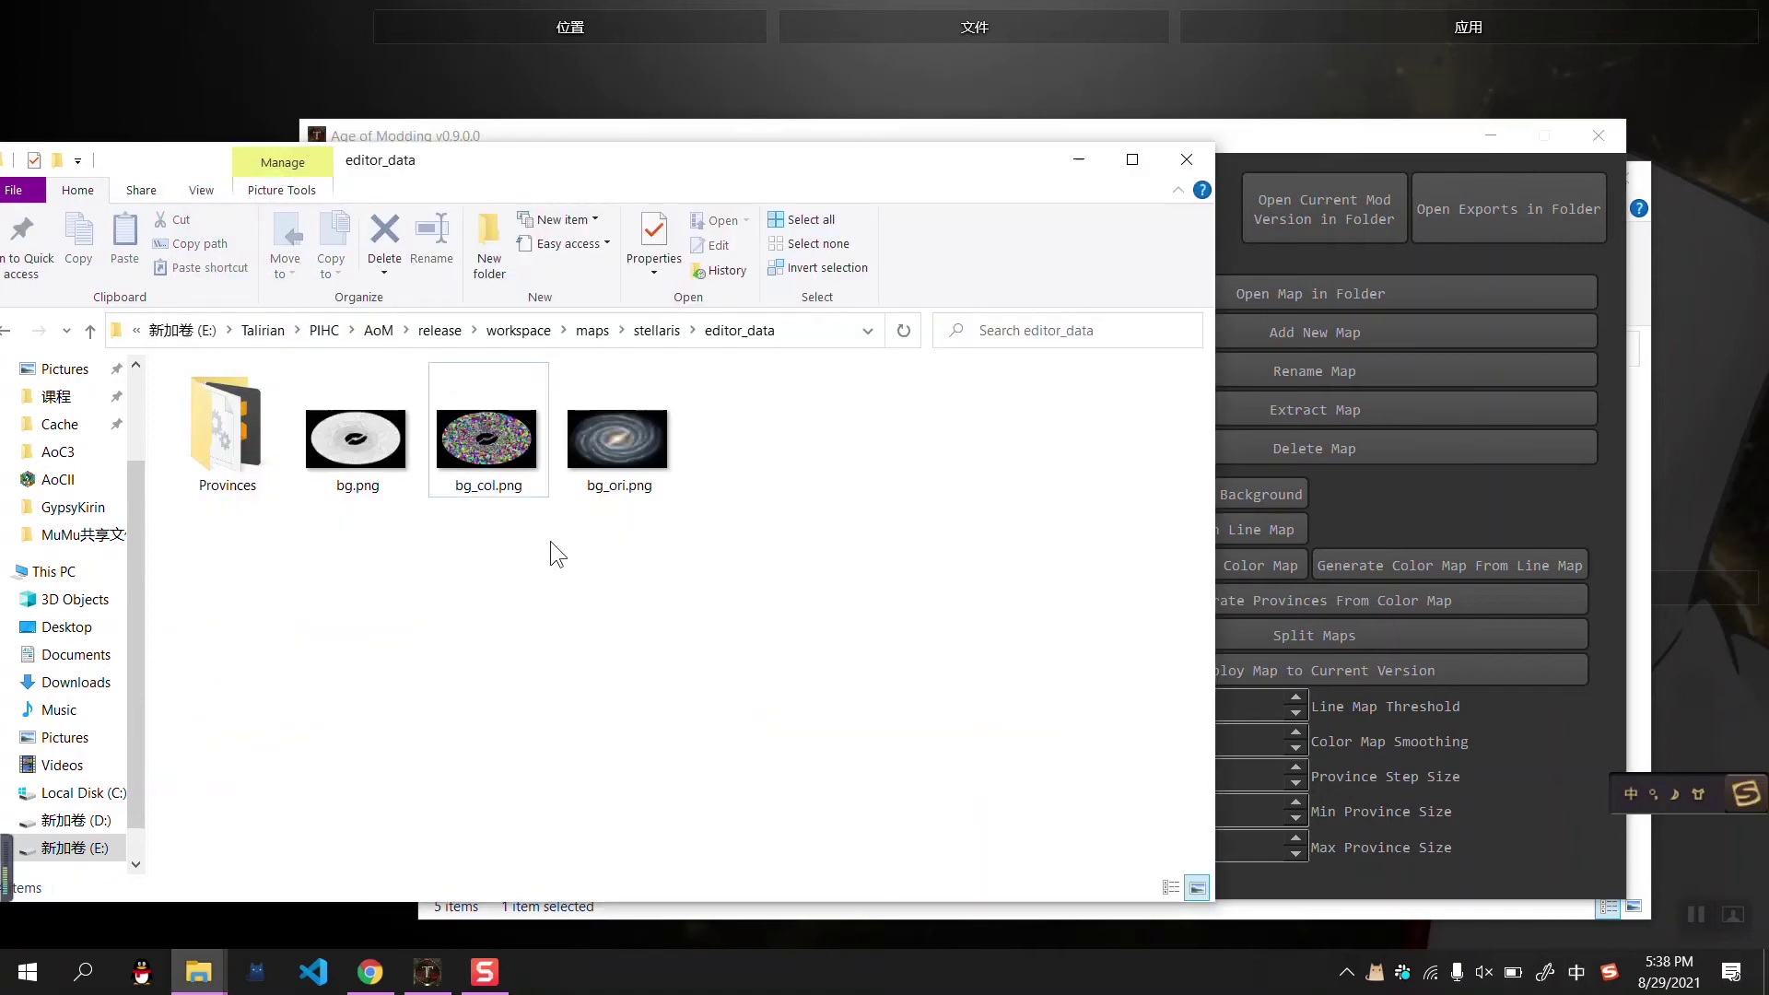
drag(489, 444, 1344, 634)
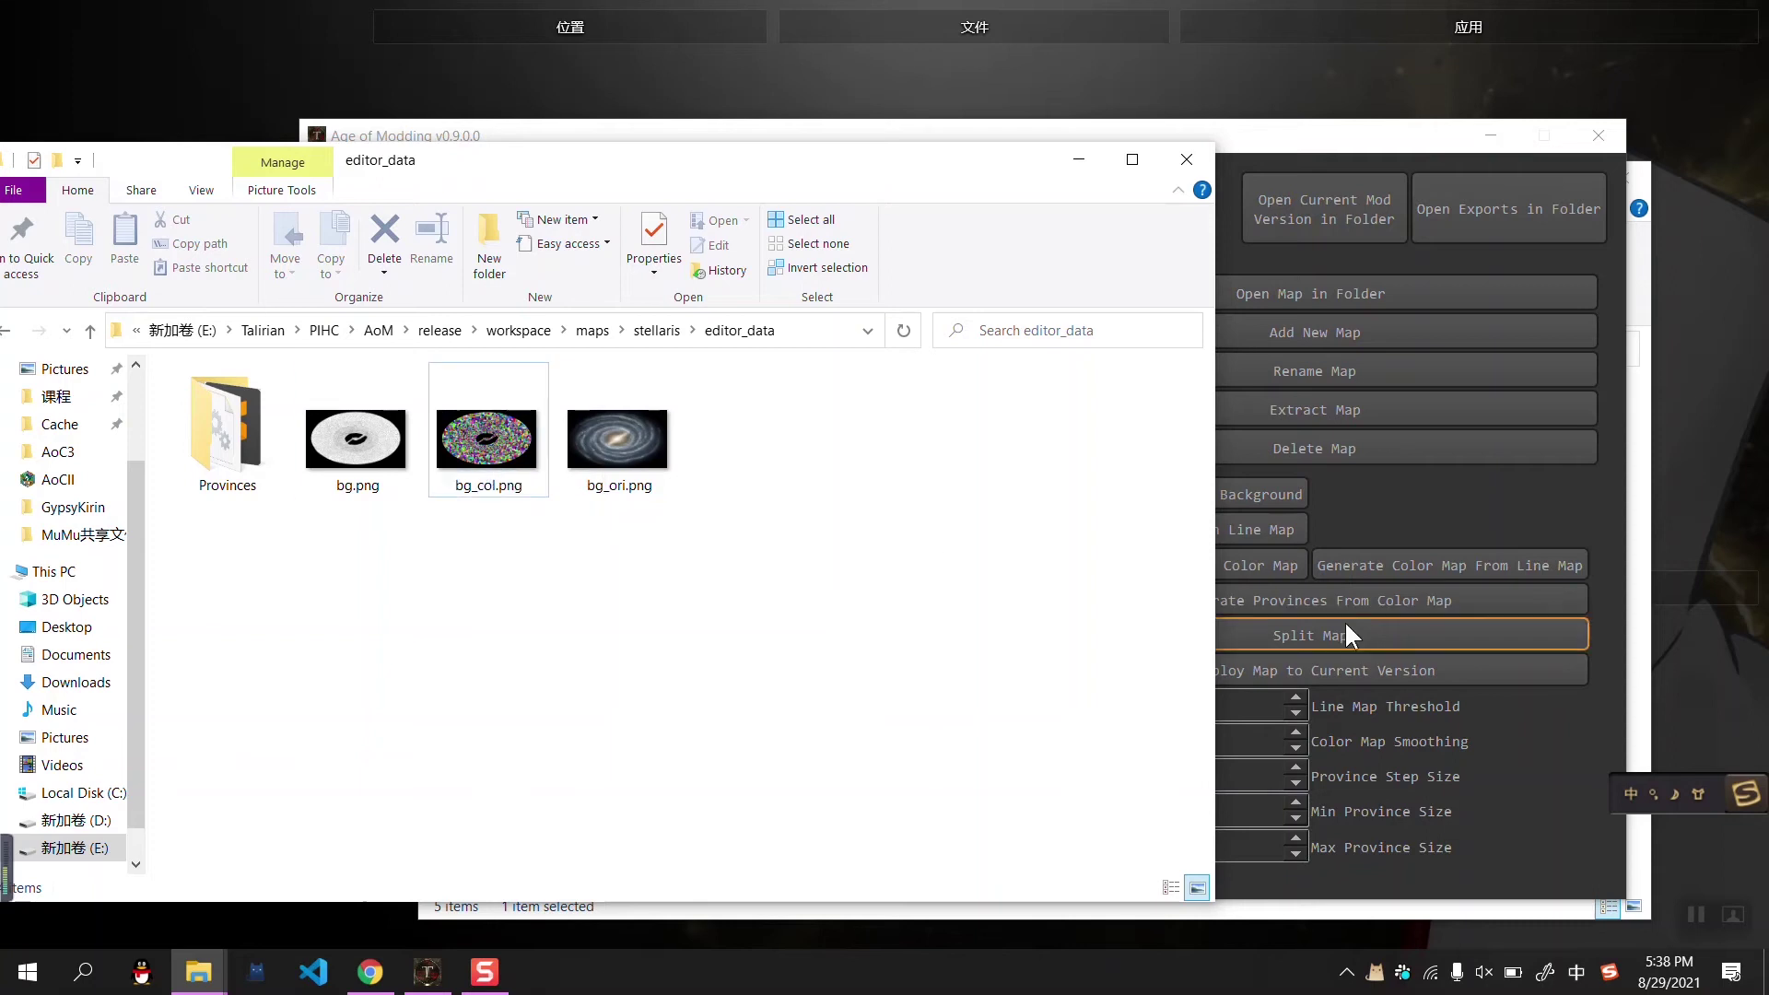
click(1604, 594)
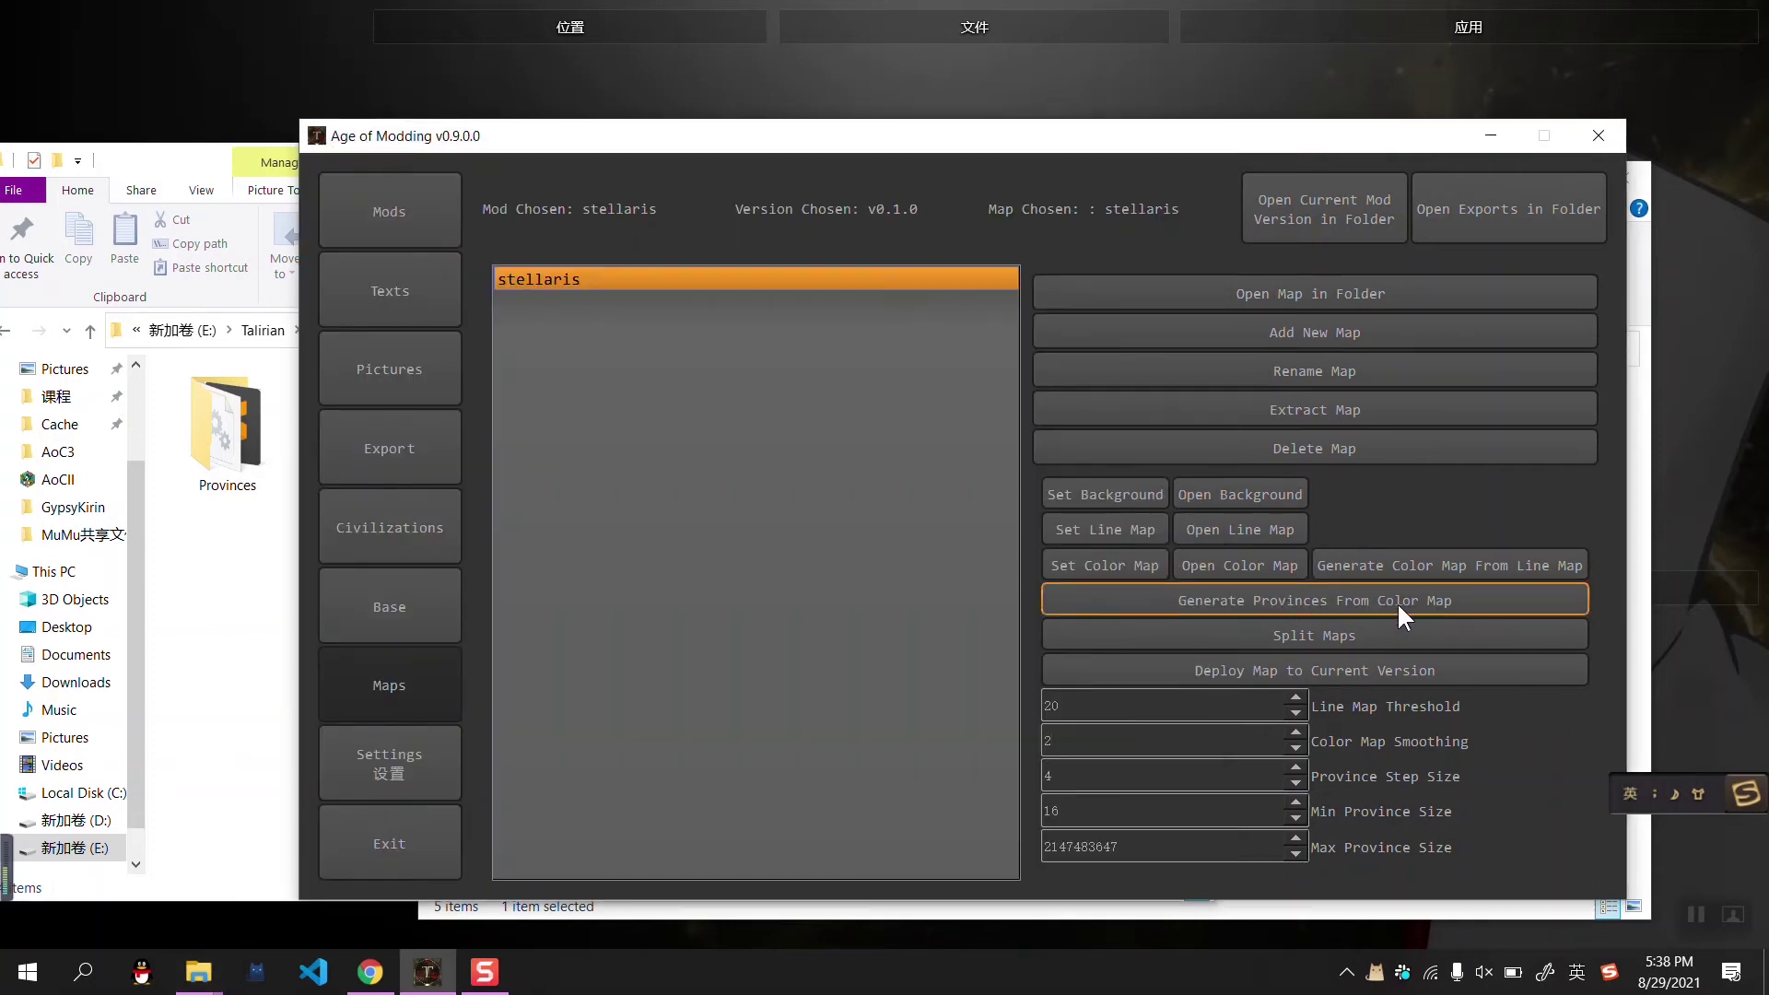
click(195, 484)
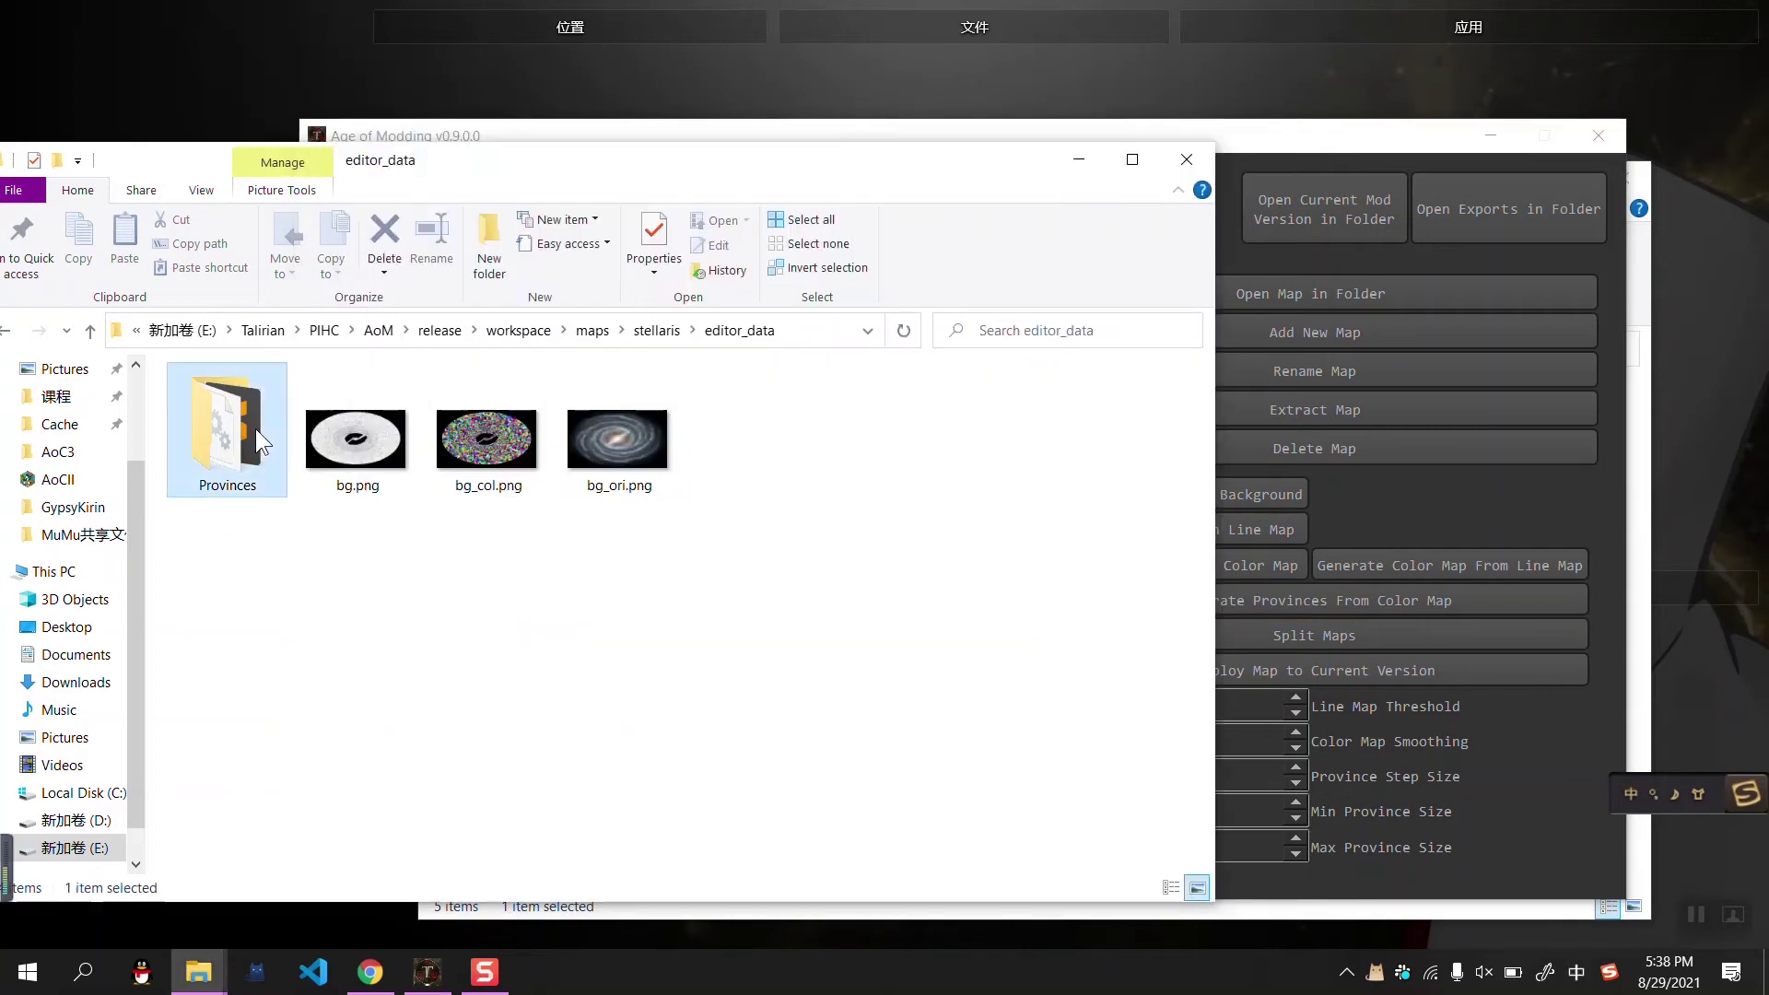
double_click(256, 429)
click(617, 329)
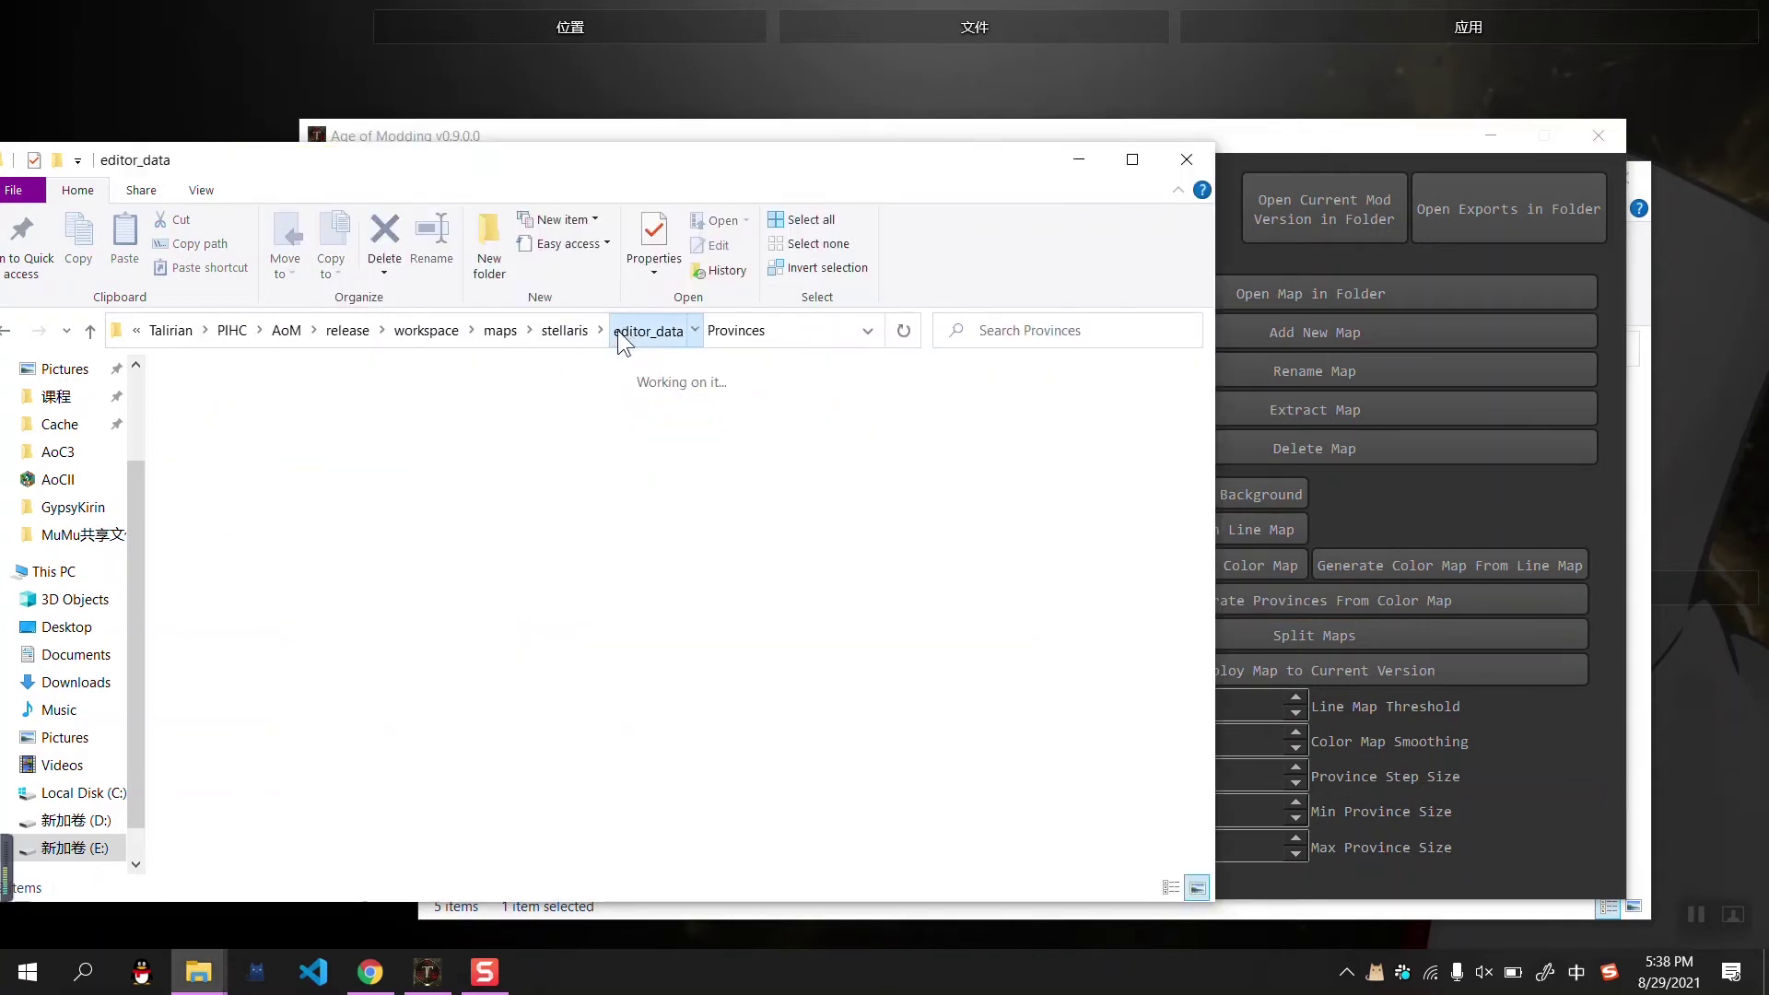
click(633, 334)
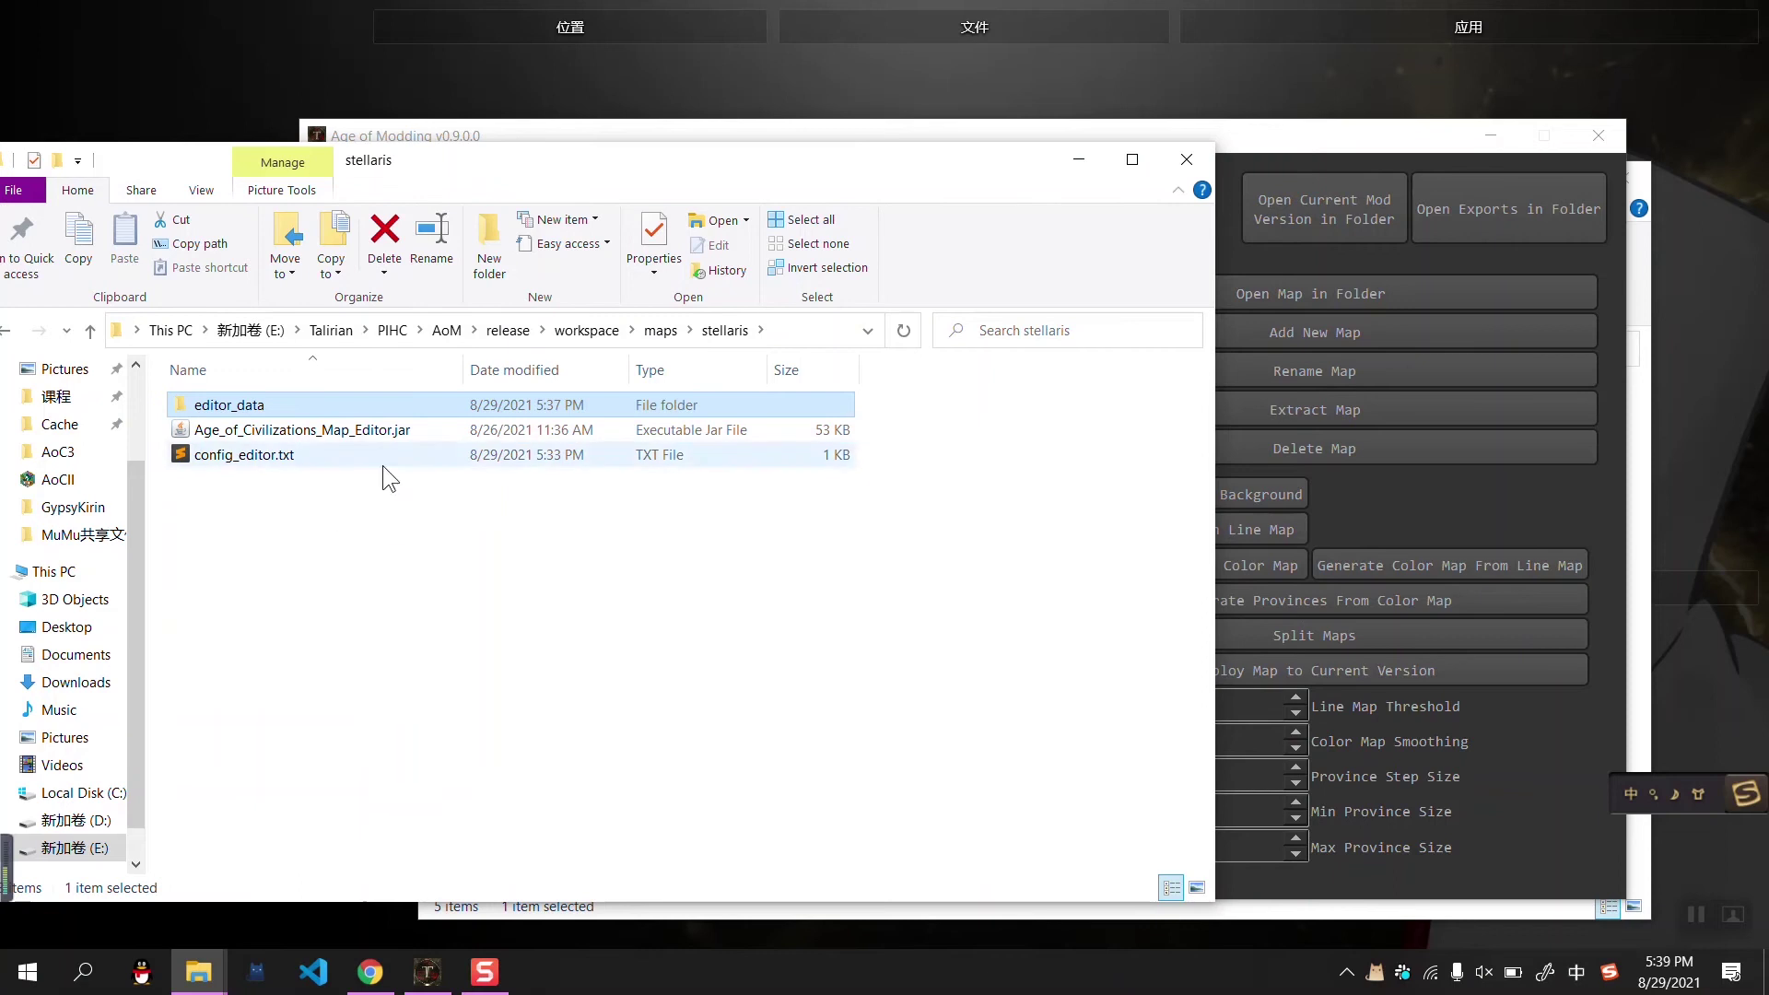
double_click(329, 407)
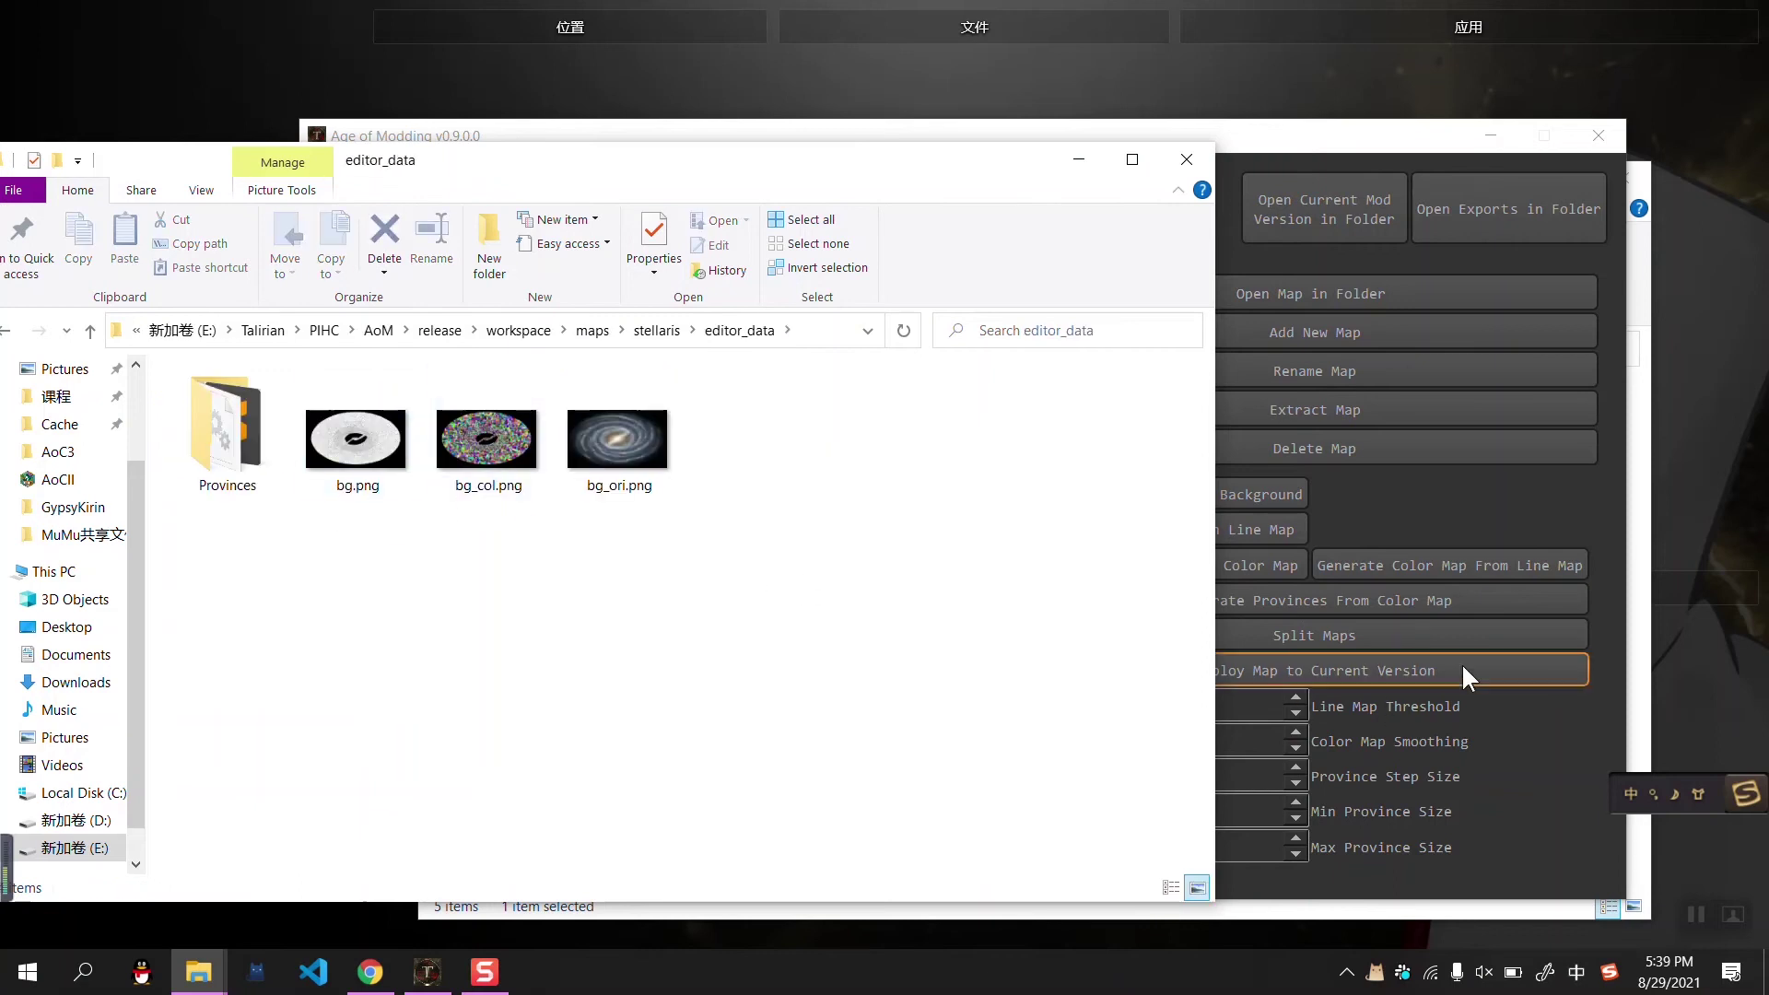
Split the stellaris maps and check the left and right image halves in the editor_data folder
click(1577, 629)
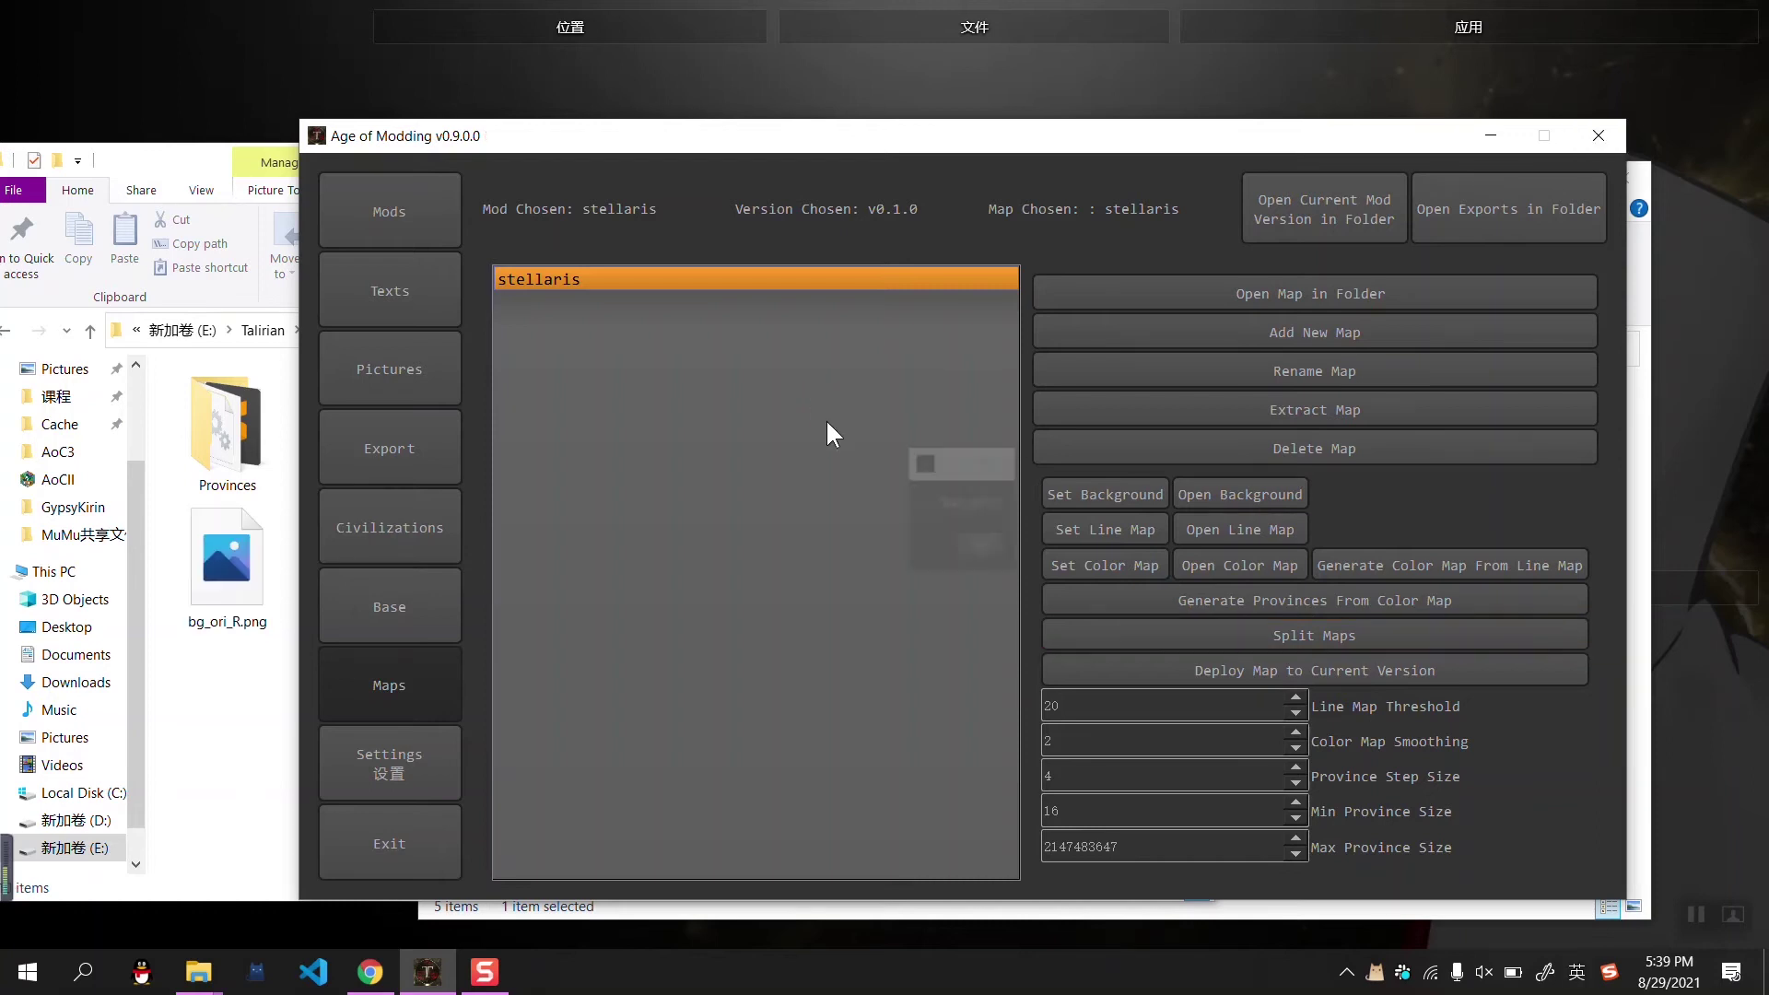
click(971, 548)
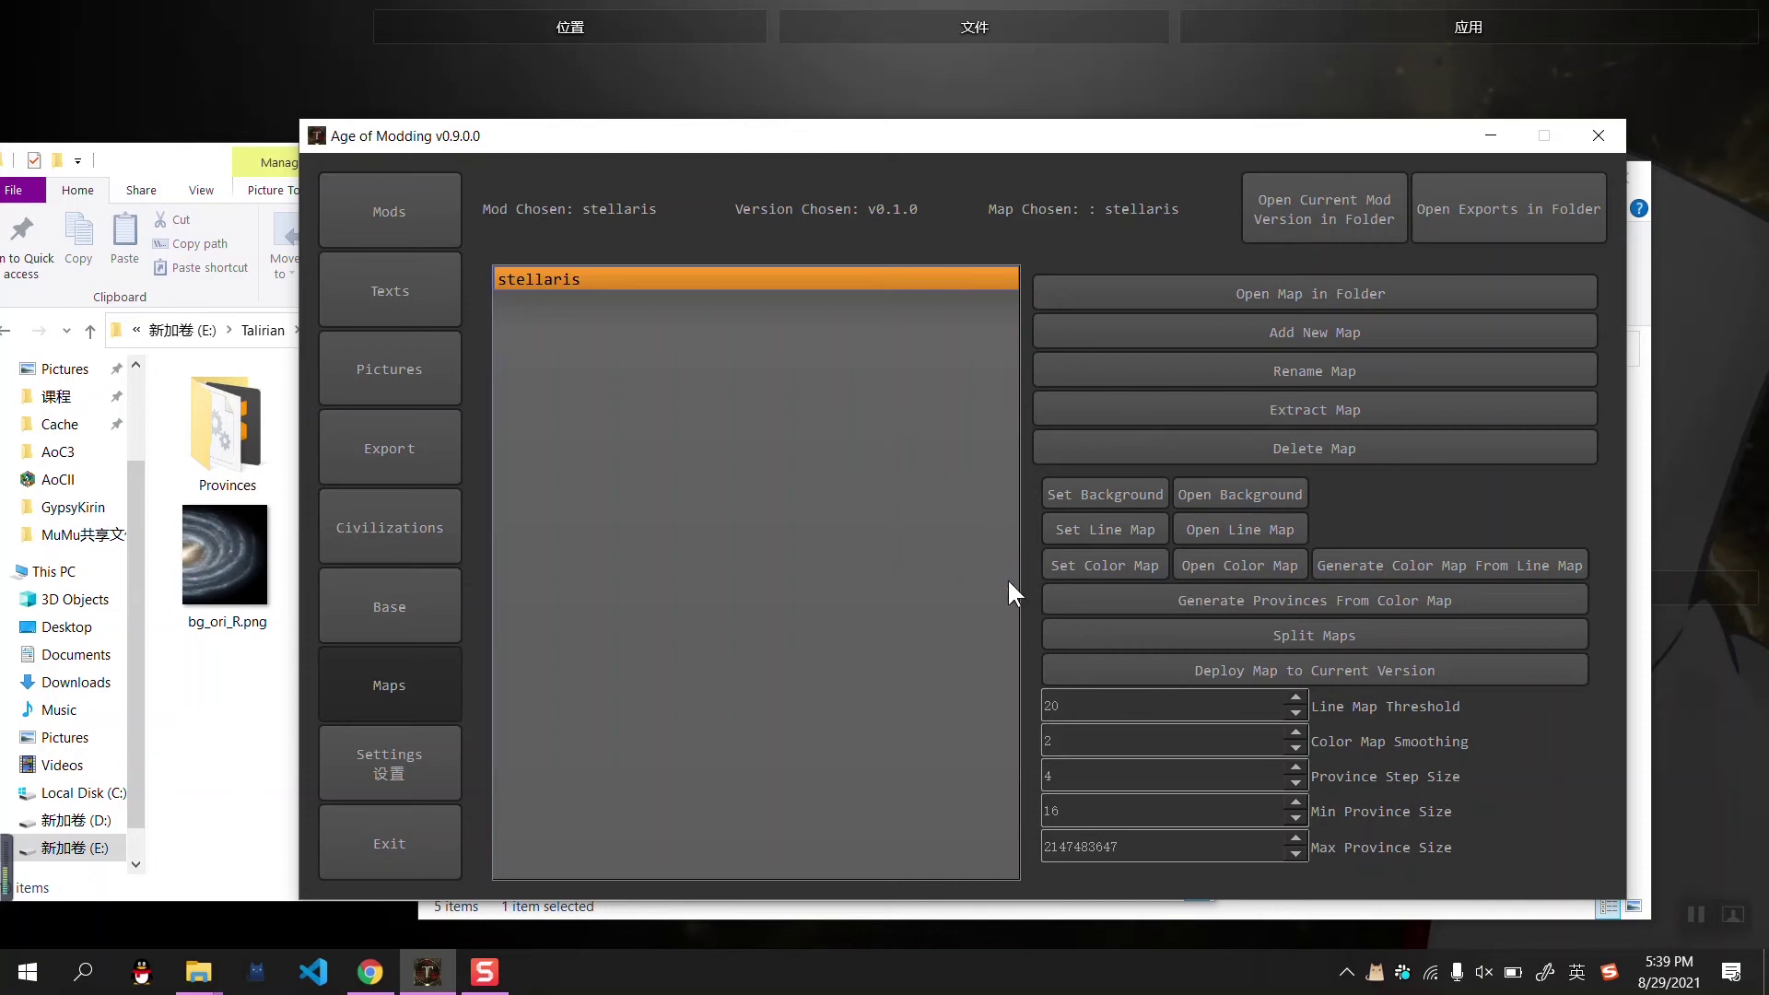
click(269, 706)
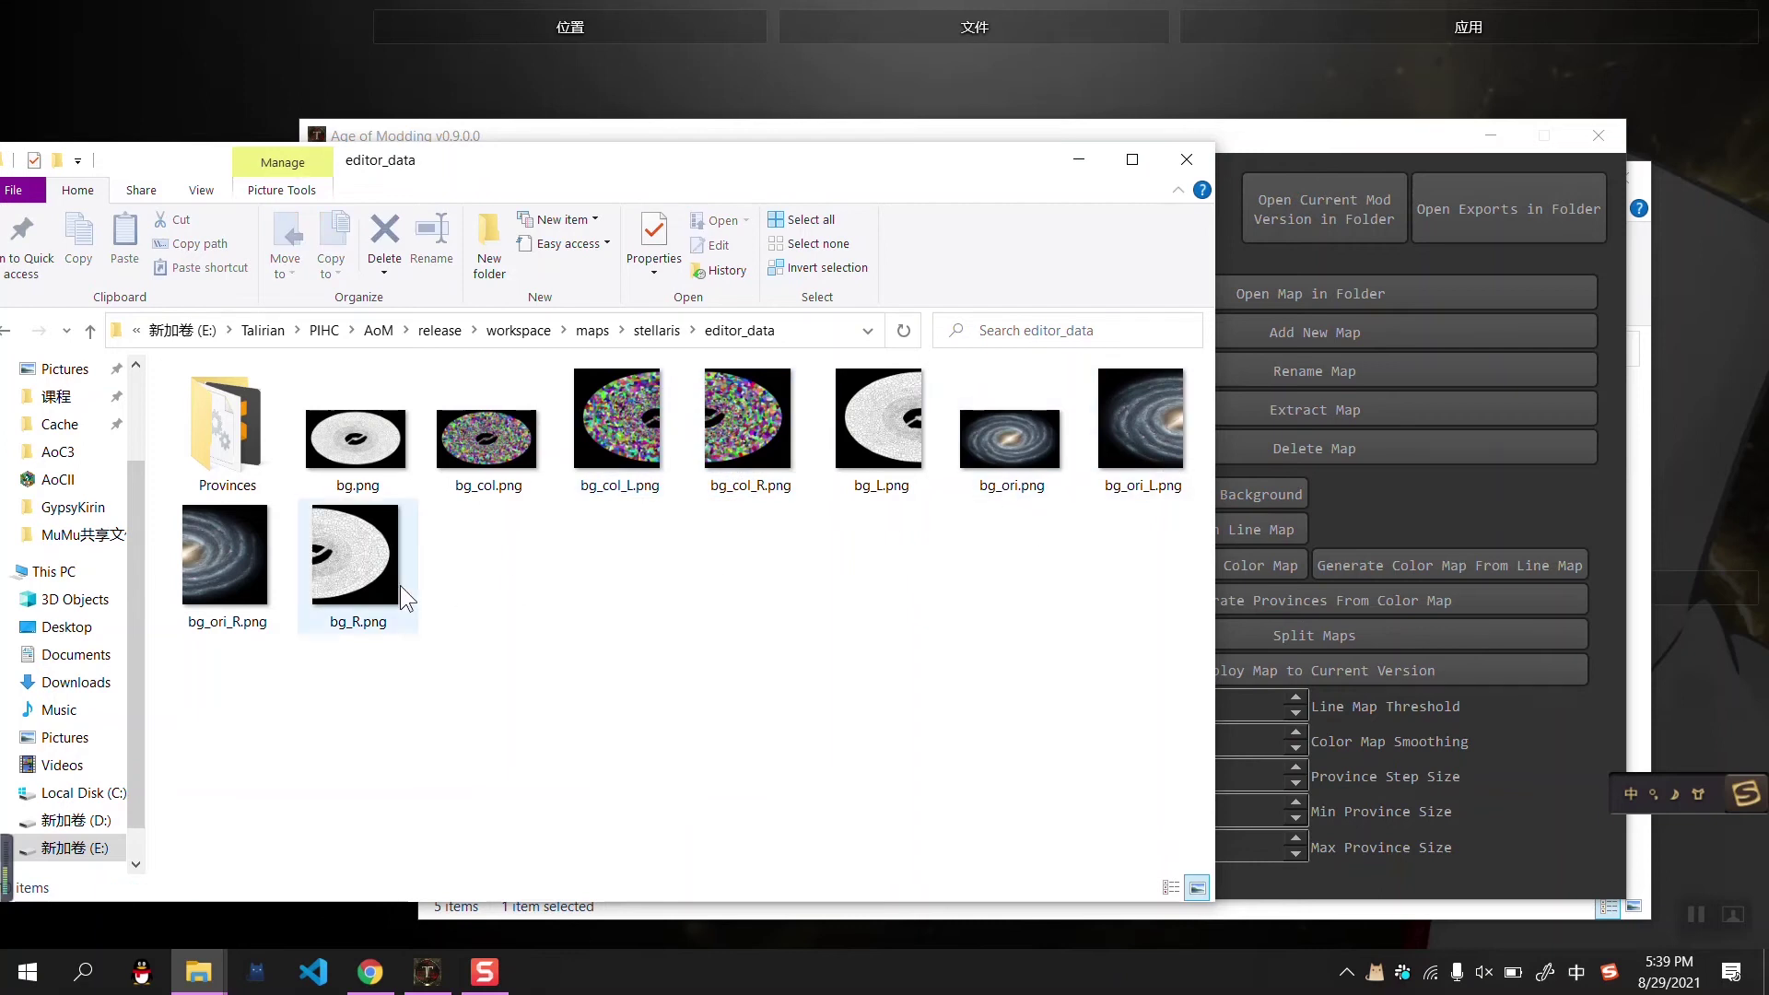
click(369, 541)
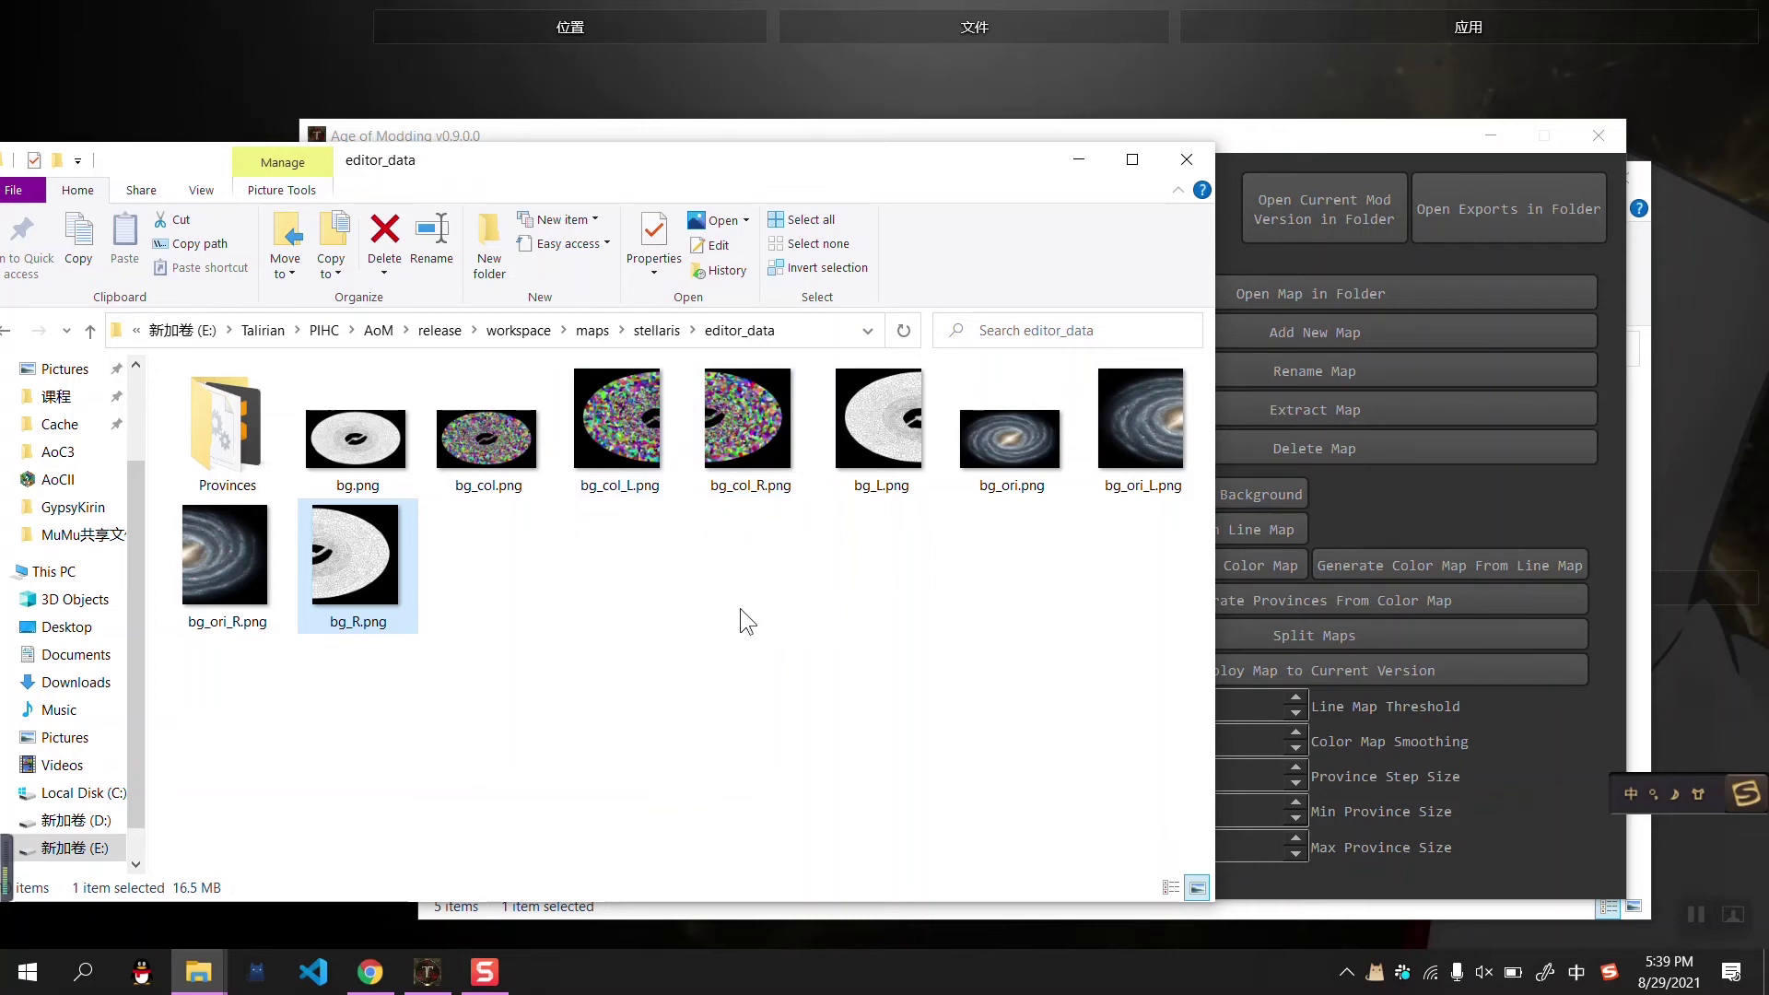
Generate the stellaris map's provinces from the color map and dismiss the completion message
click(1598, 649)
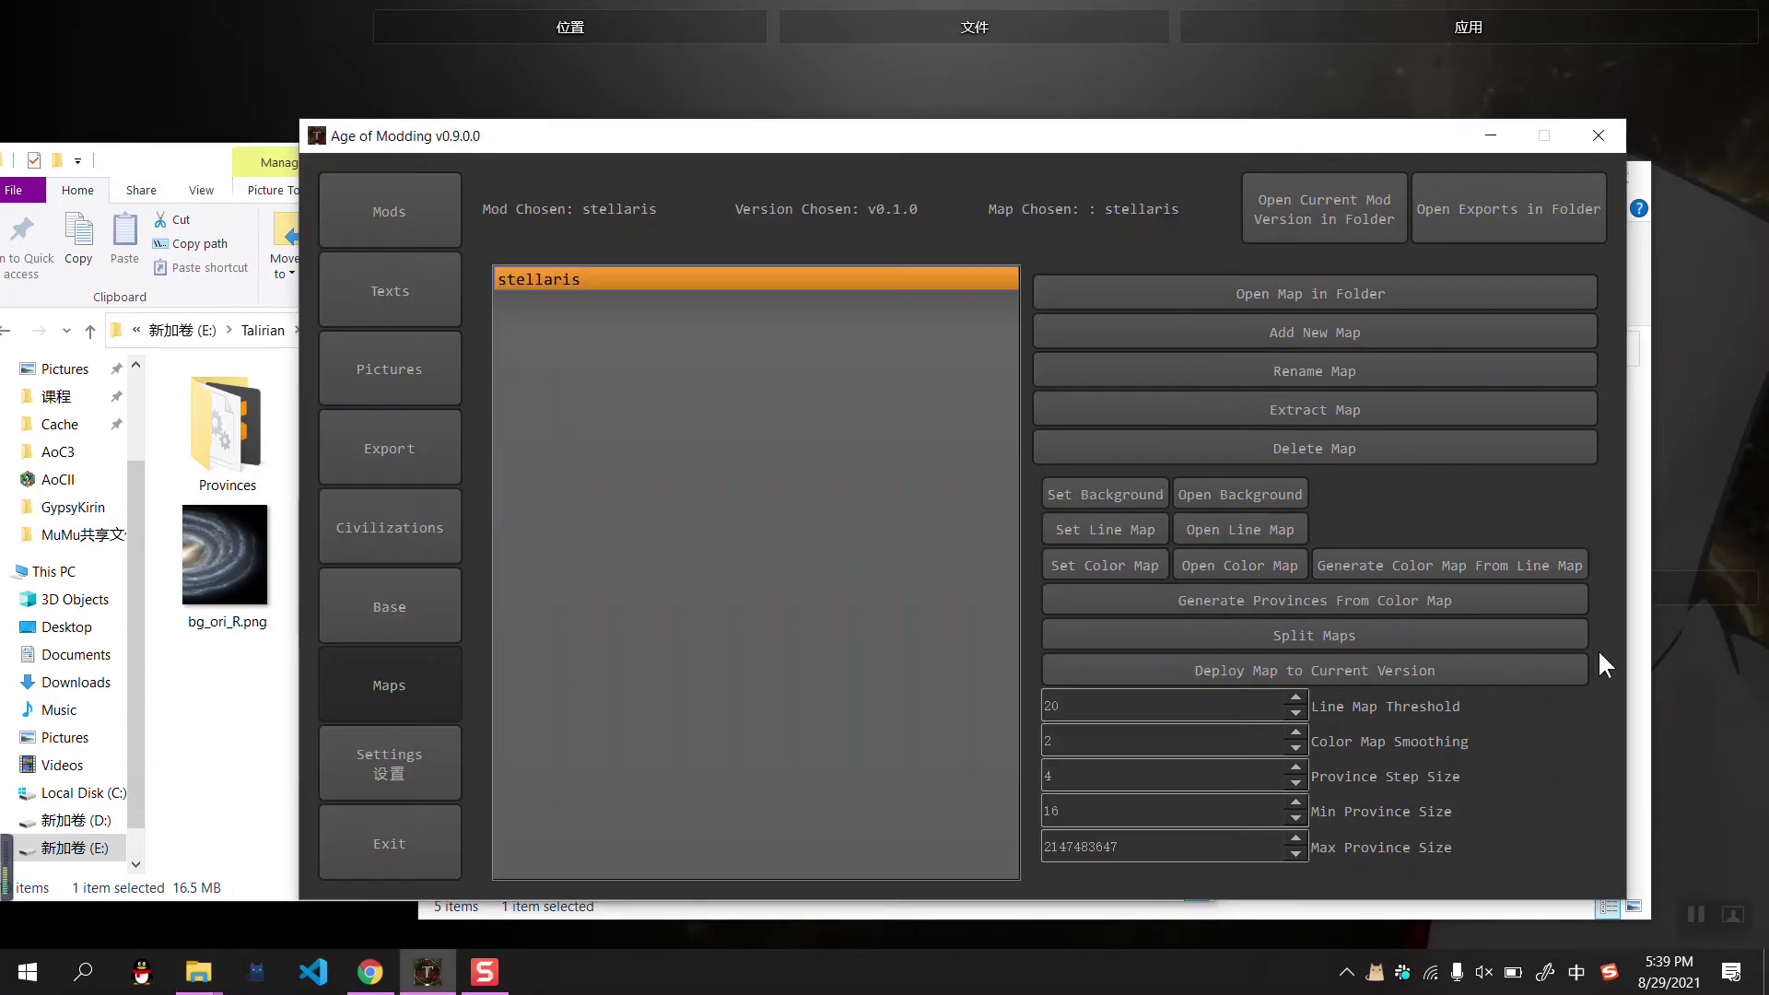
click(1369, 601)
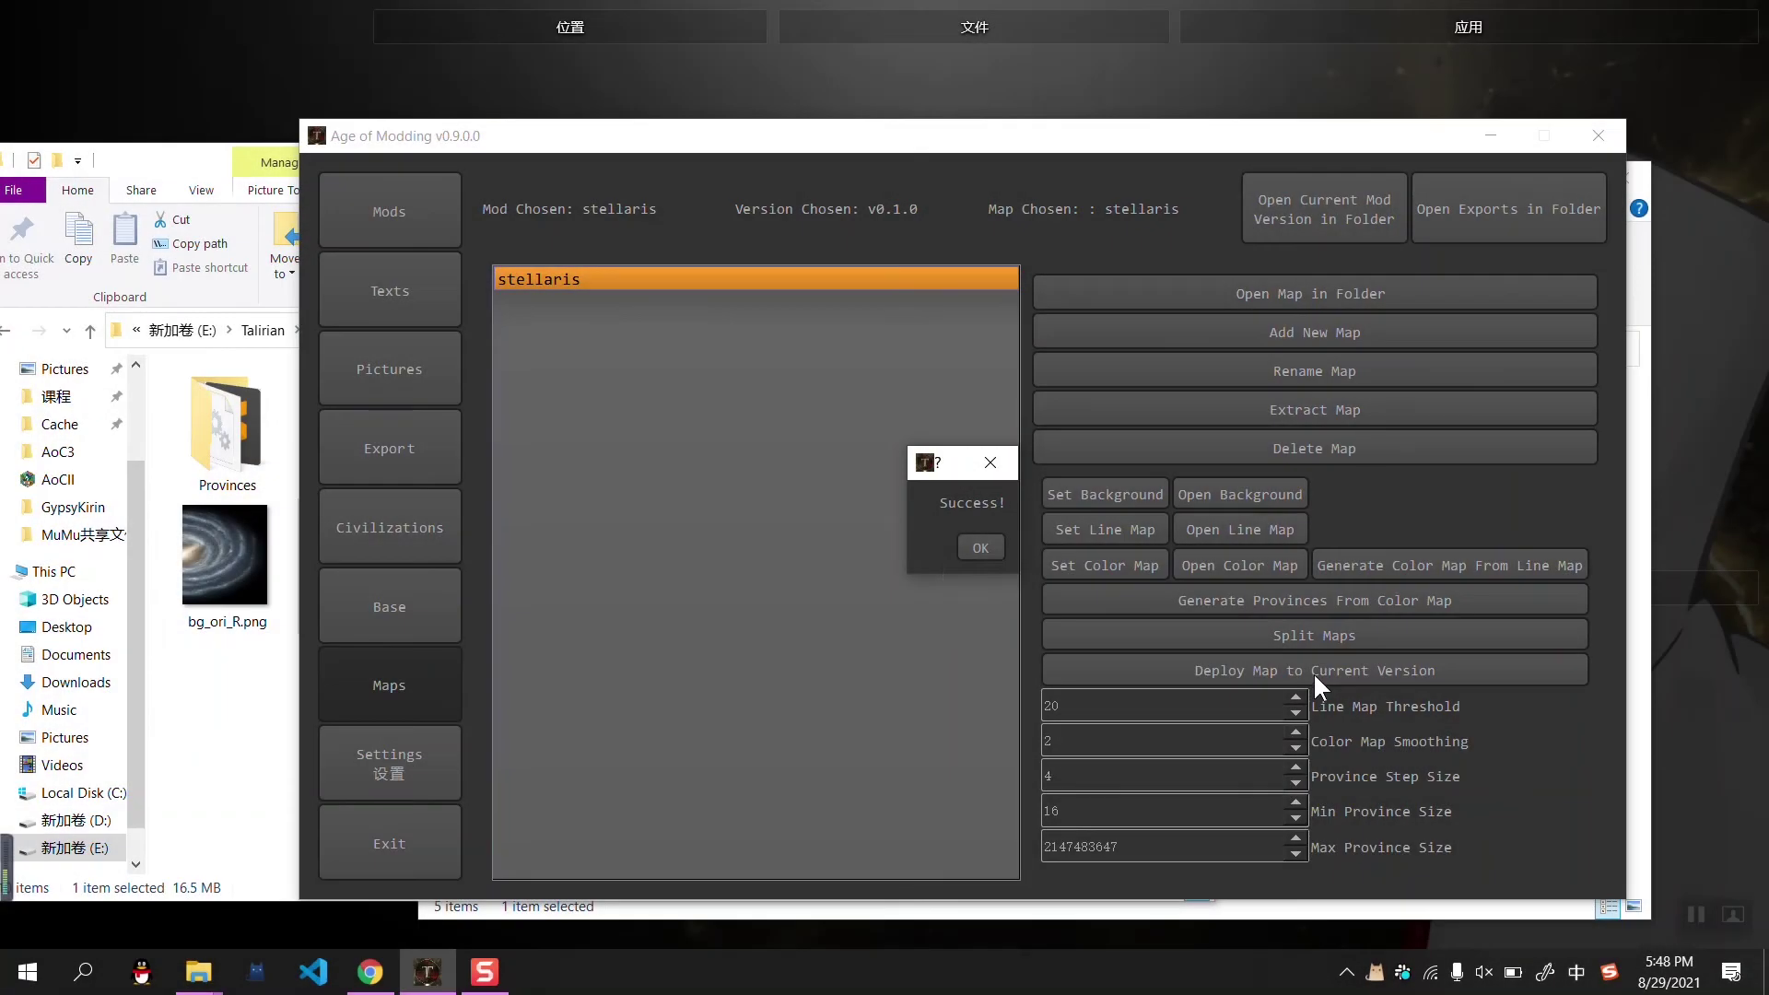
click(978, 550)
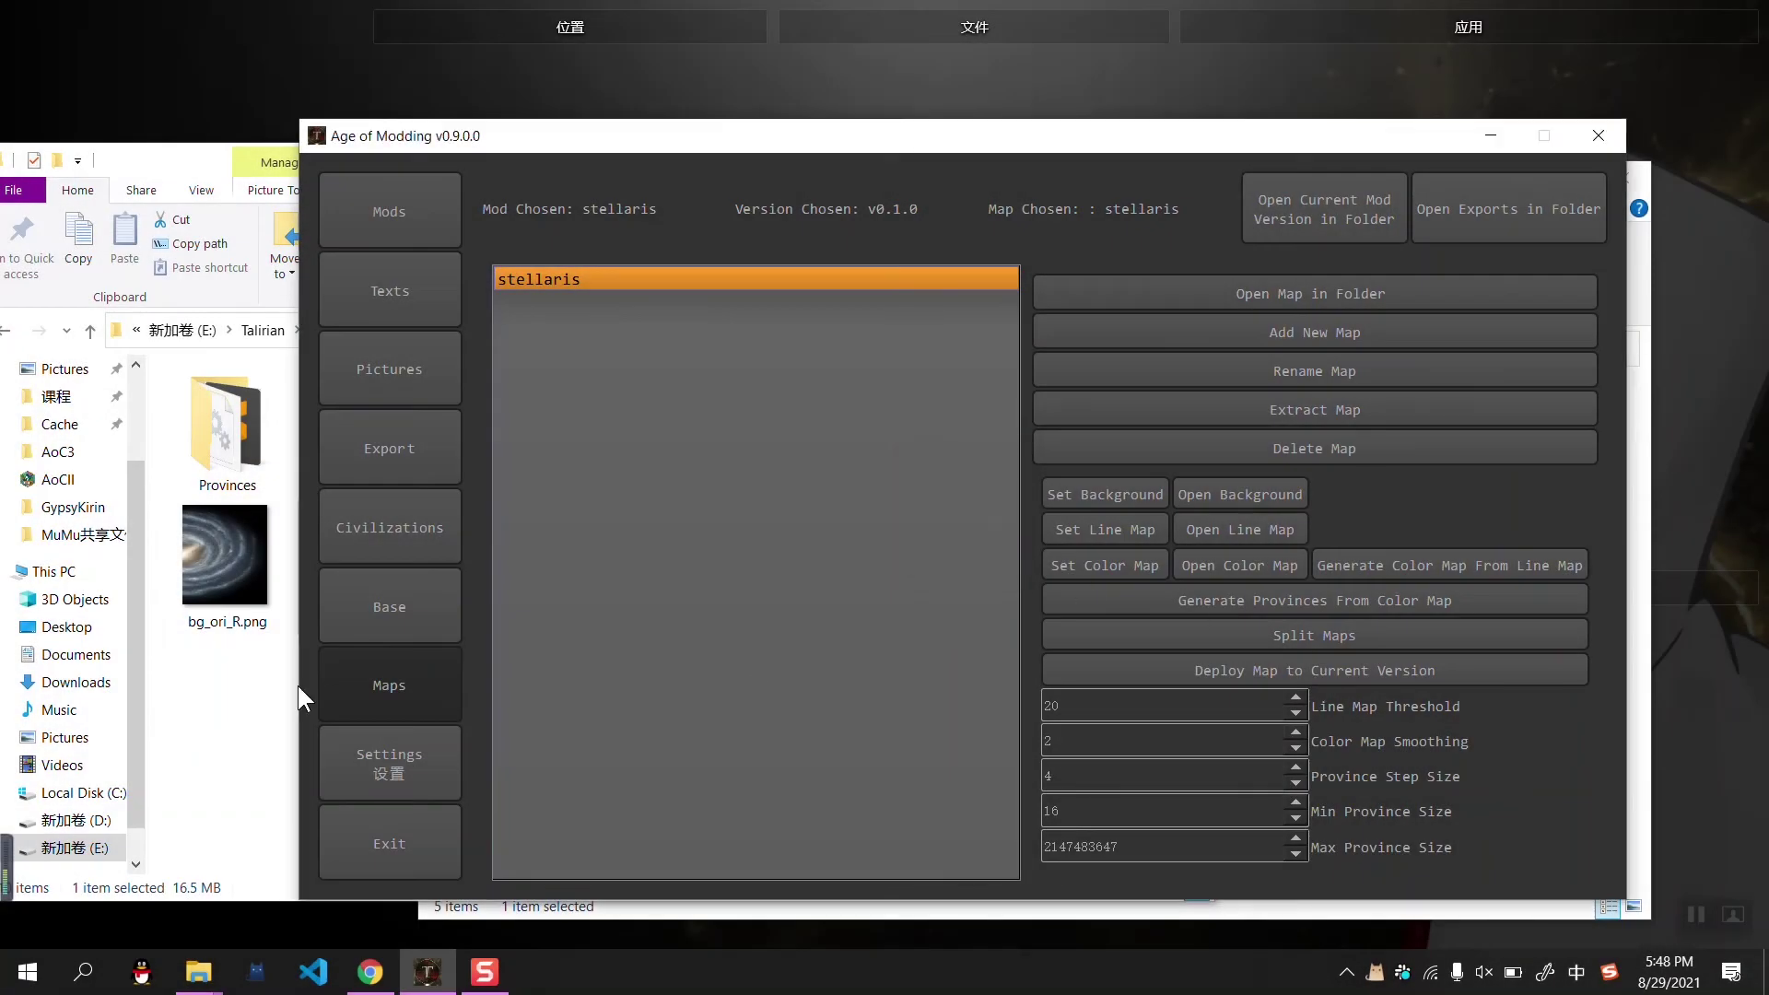
Look through the numbered province files in the stellaris map folder, and return to the parent maps folder
click(225, 727)
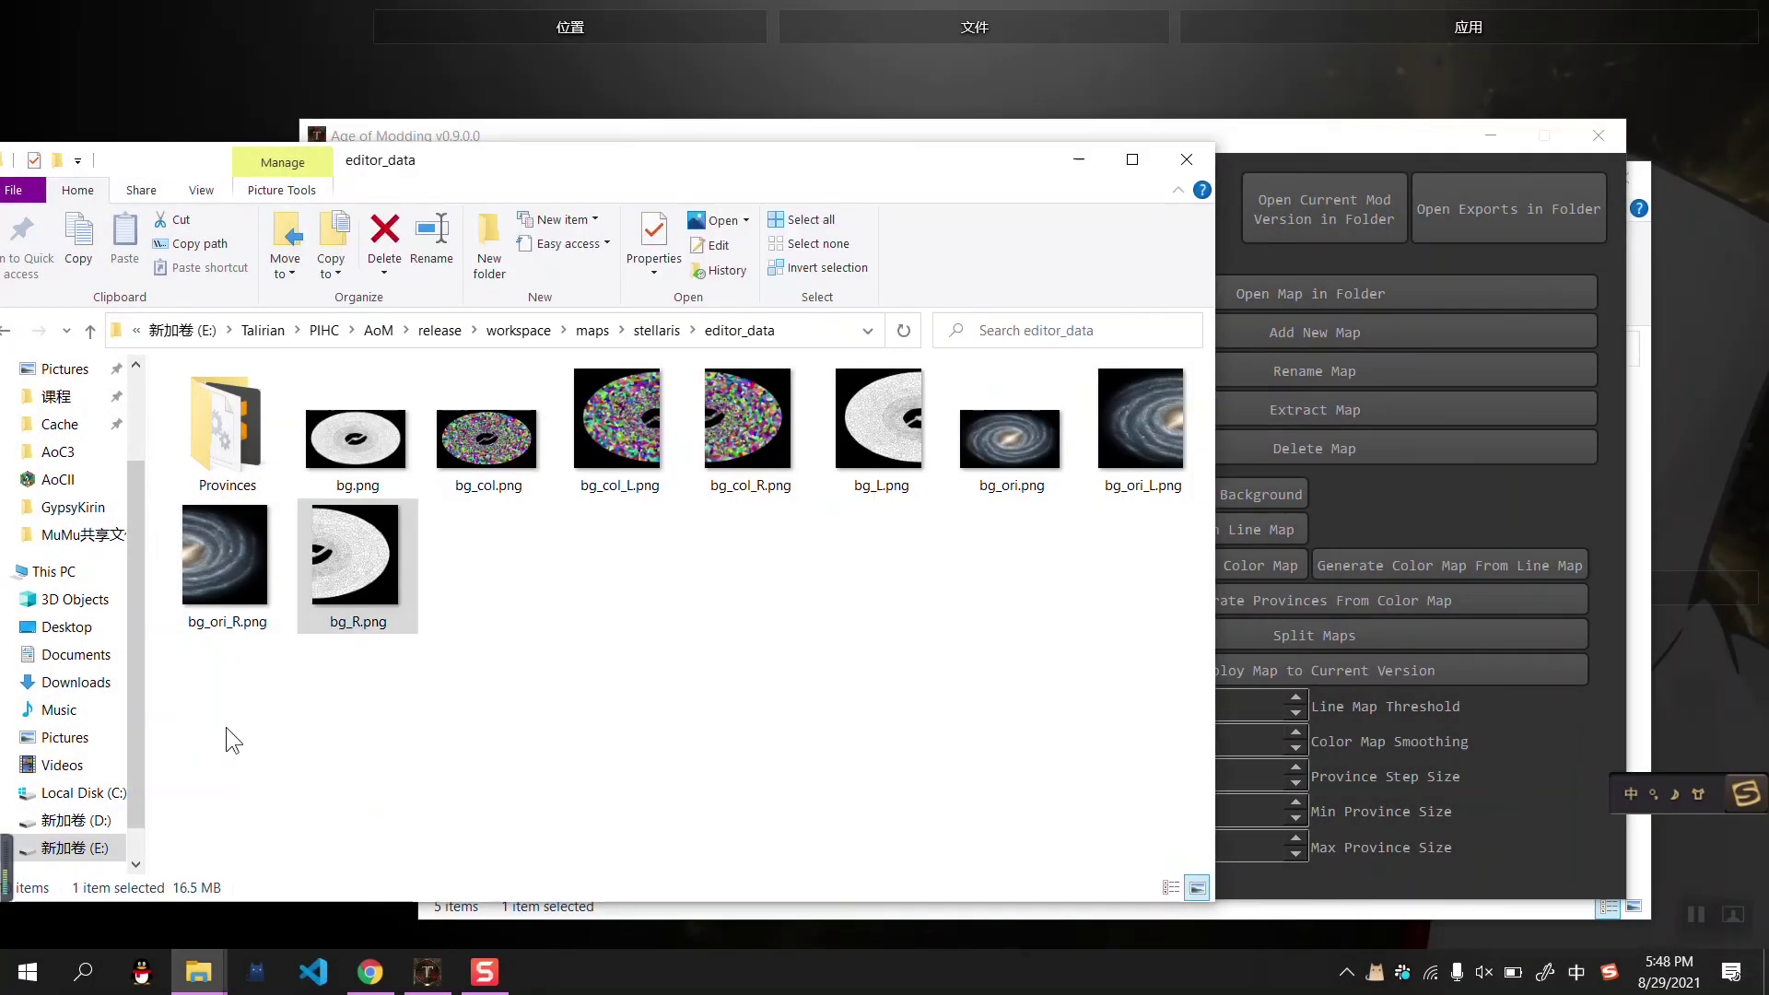
click(656, 331)
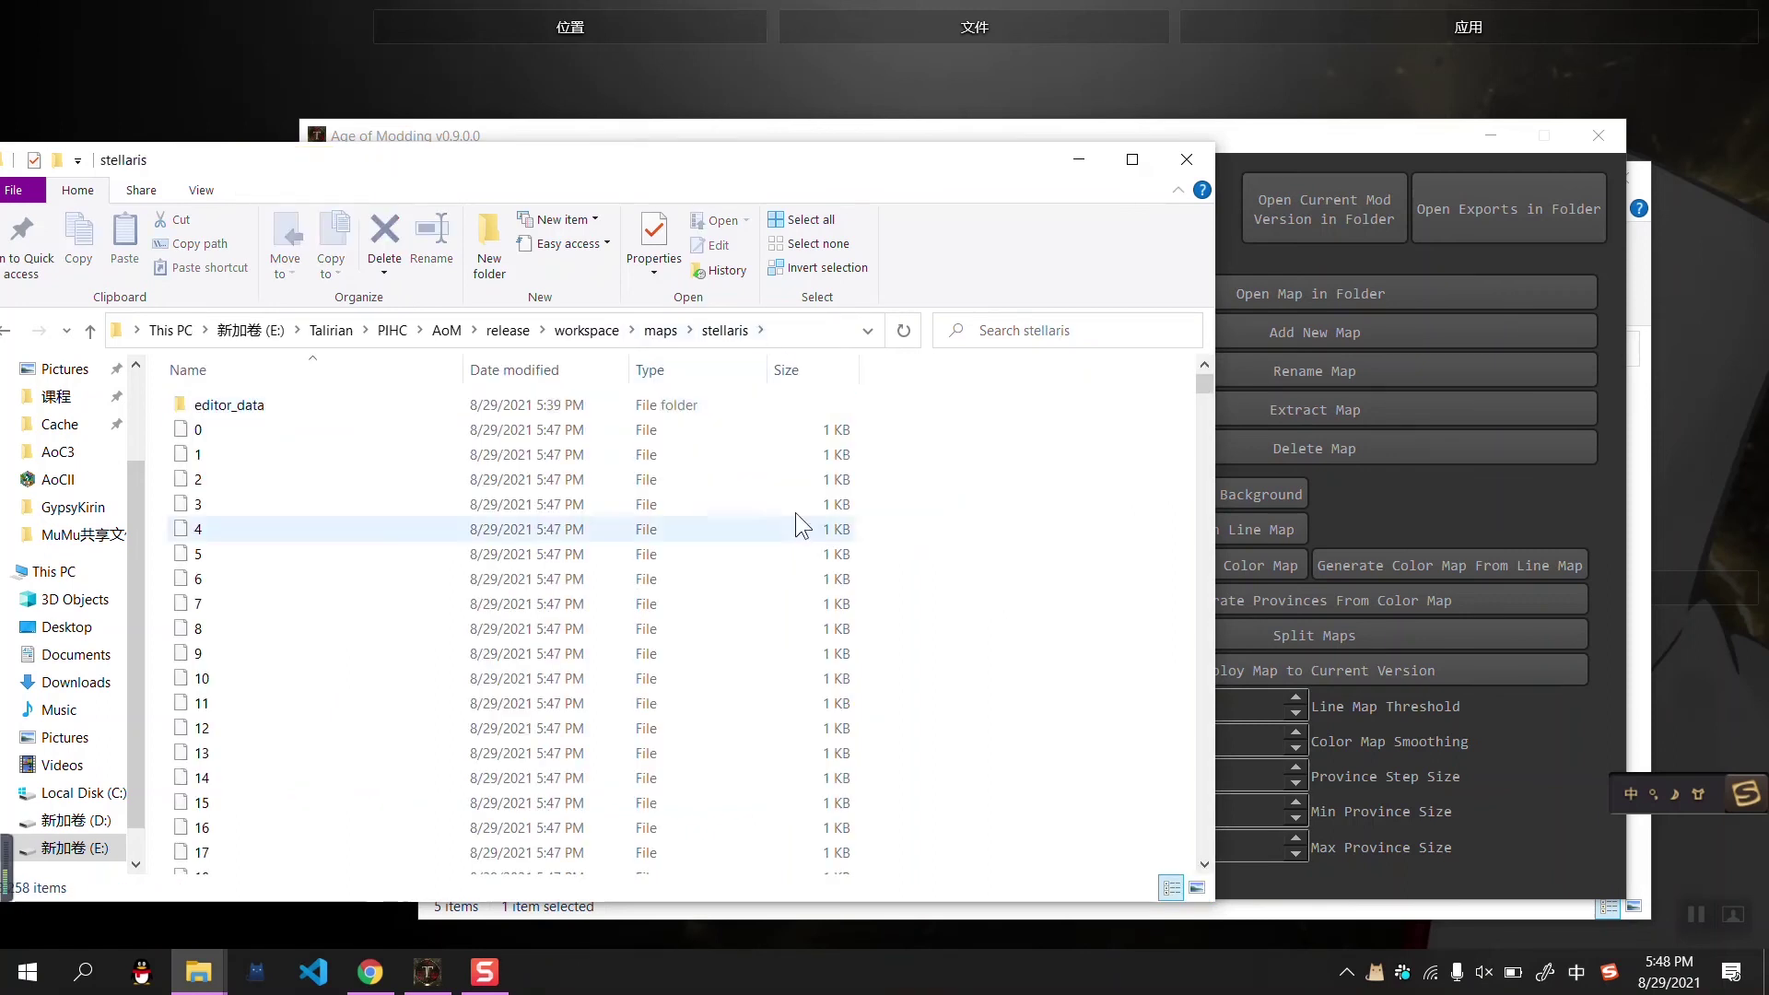
scroll(798, 525, down, 20)
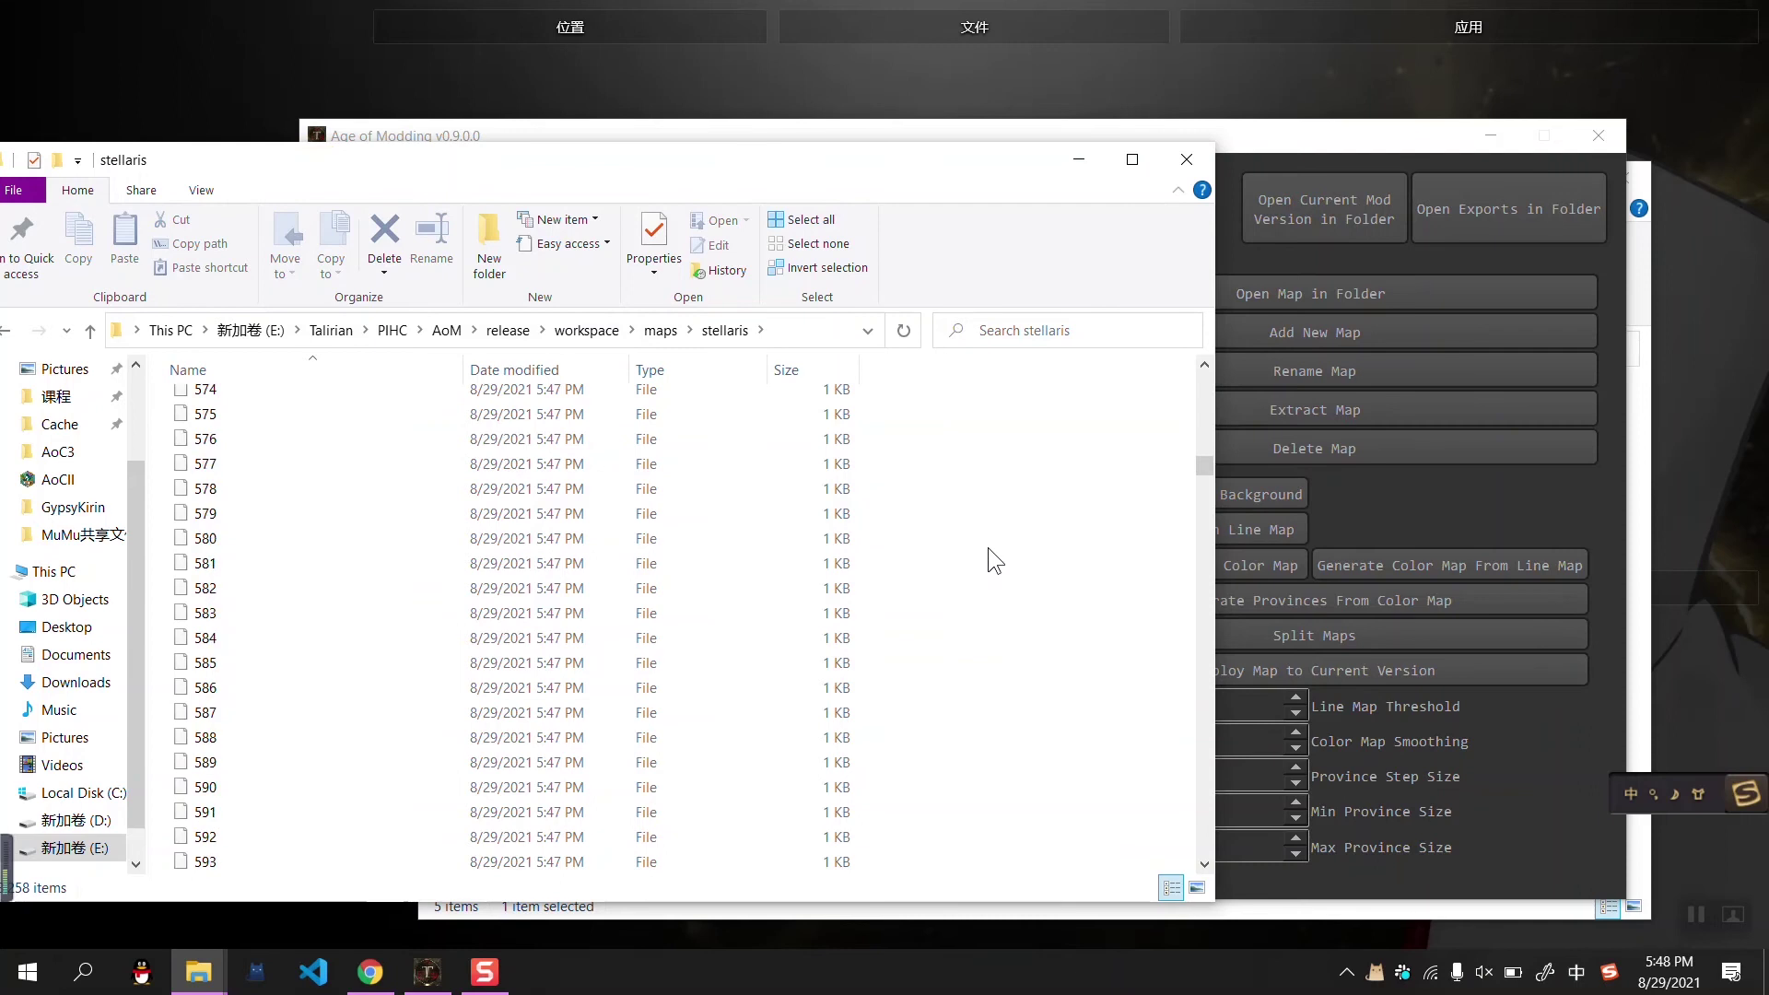
drag(1203, 468, 1185, 858)
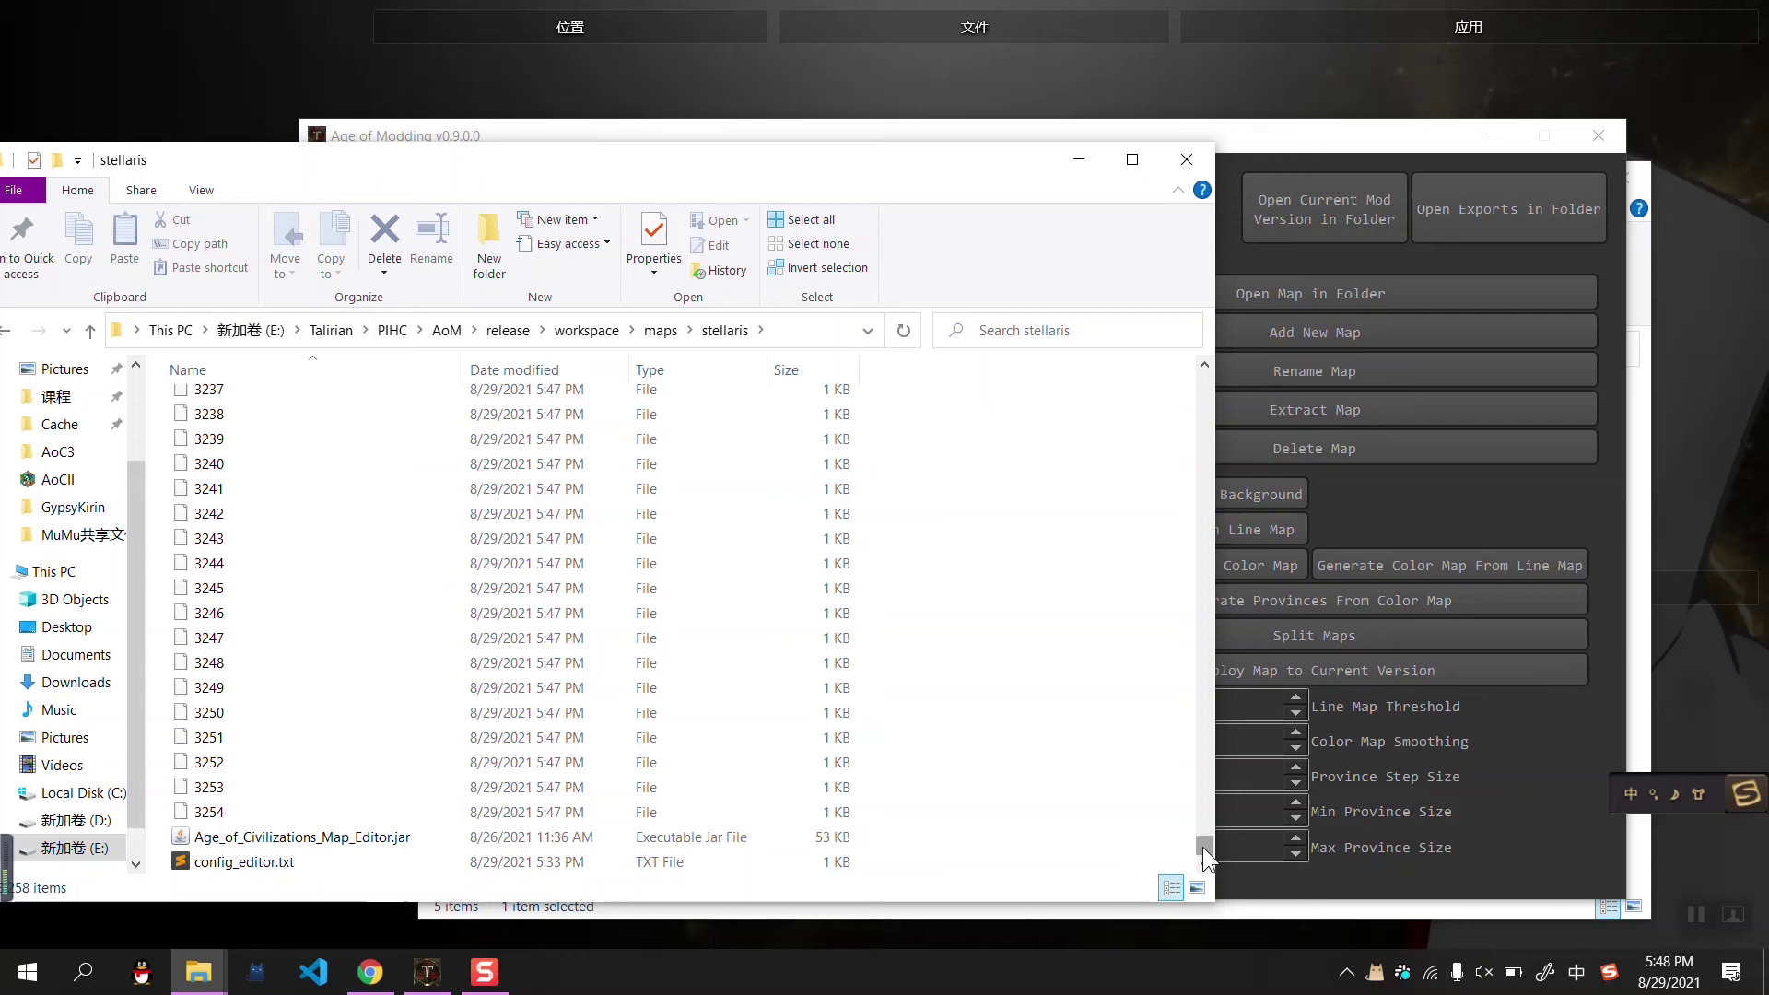
drag(1202, 848, 1126, 357)
click(334, 429)
click(661, 332)
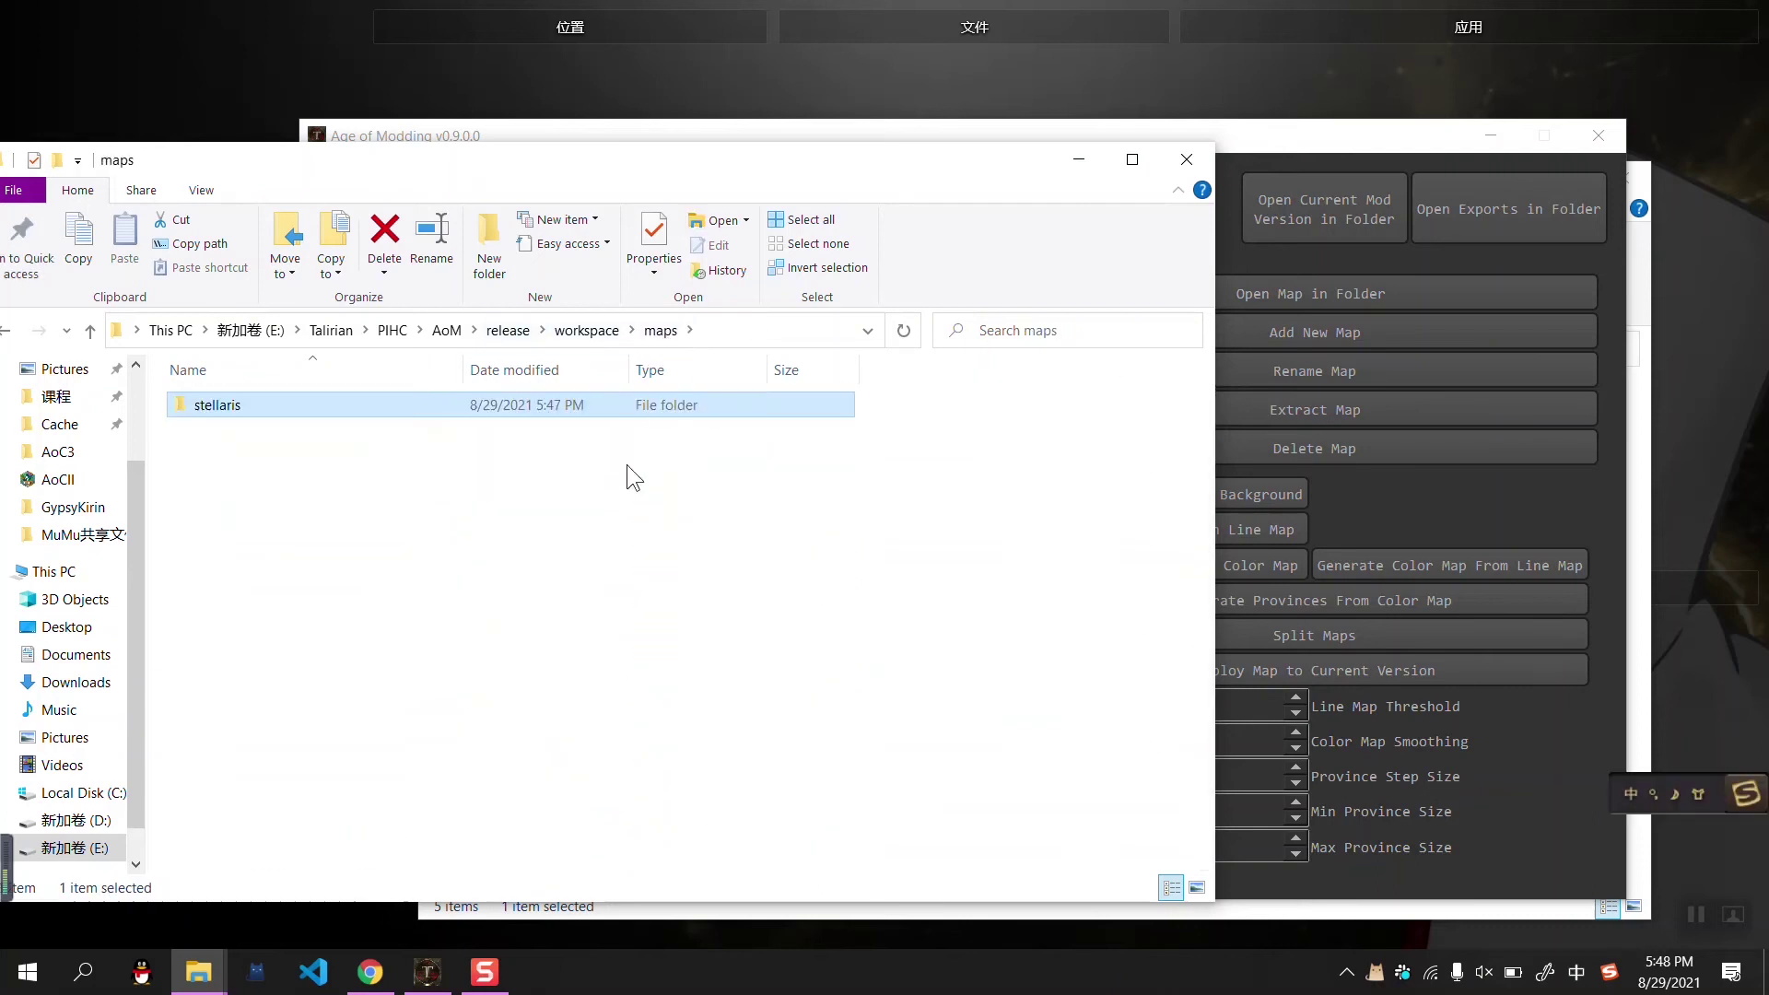
Deploy the stellaris map to the current mod version, v0.1.0
click(1345, 507)
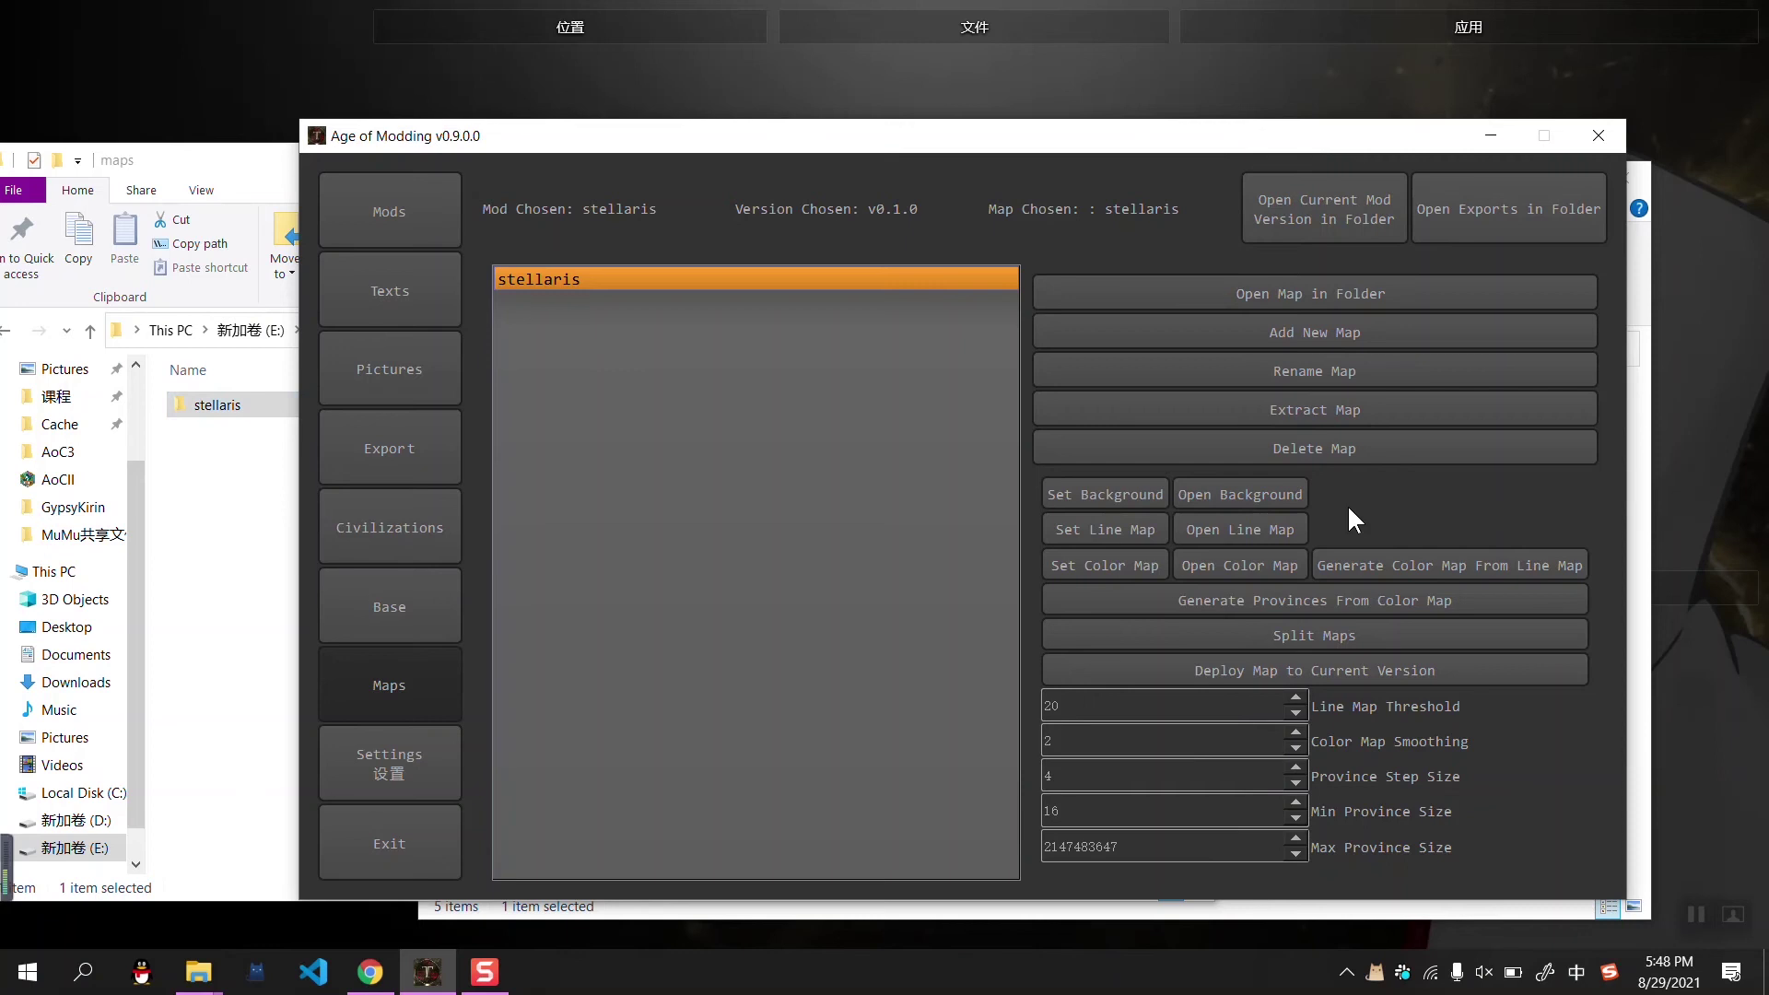
click(1385, 676)
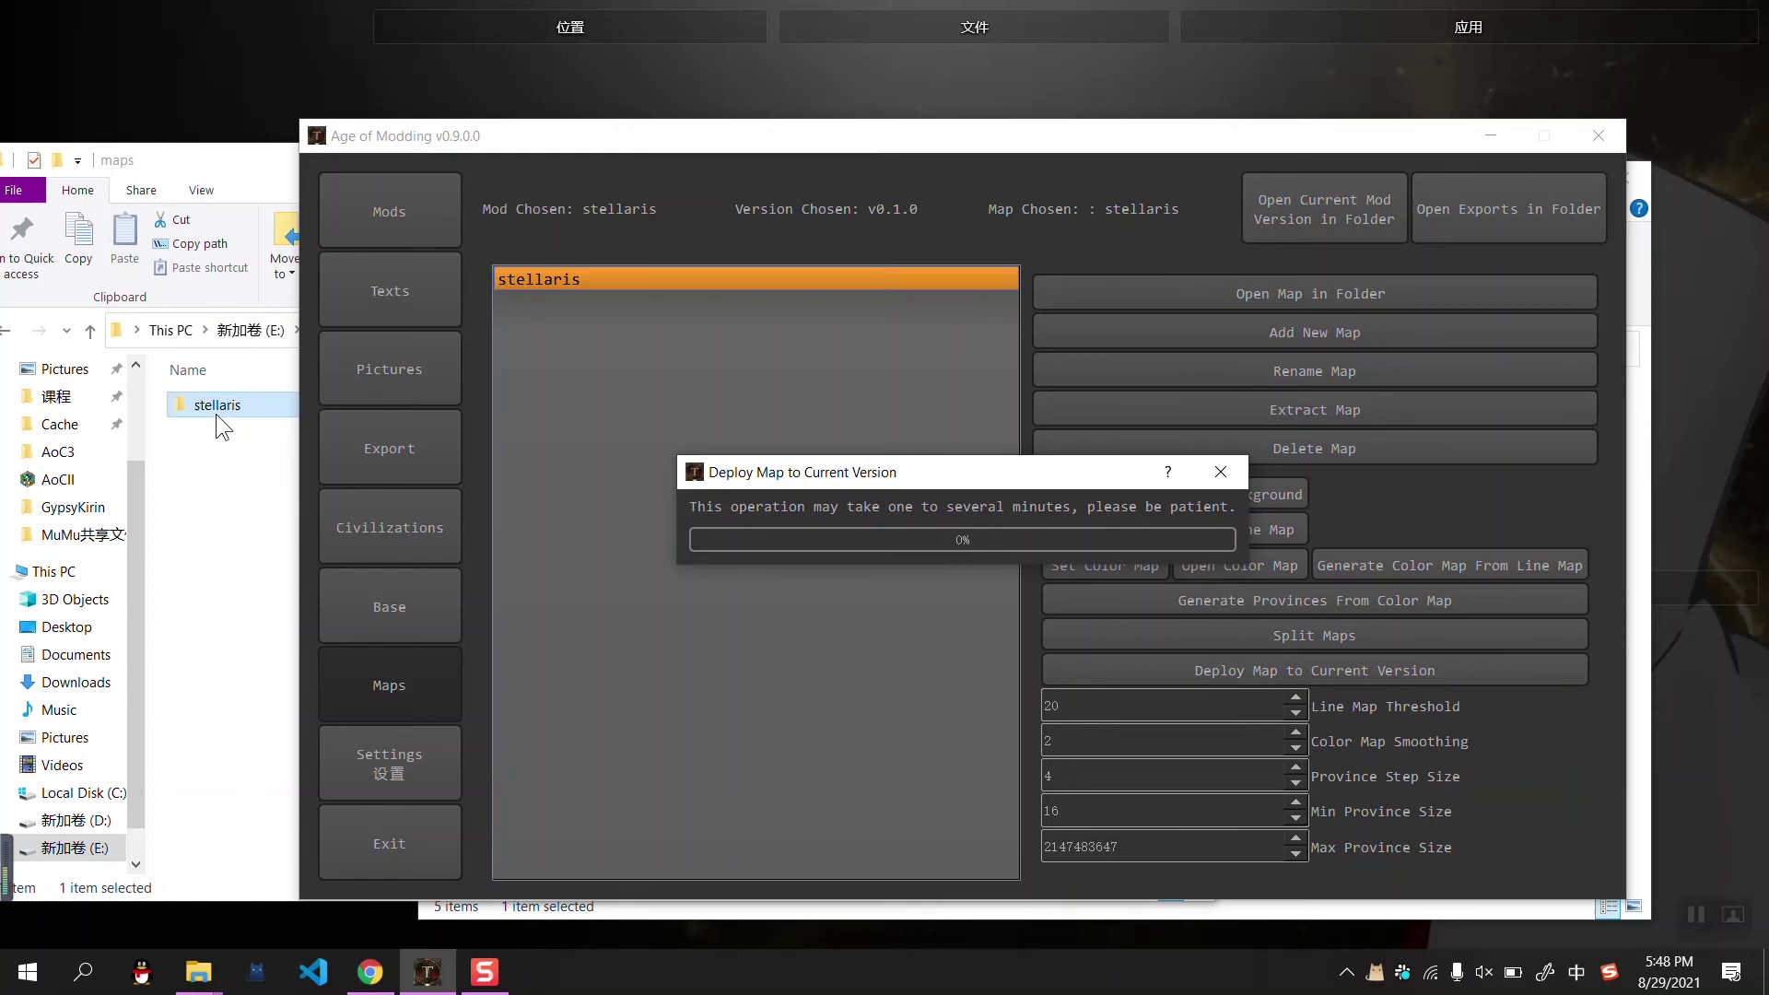
key(Return)
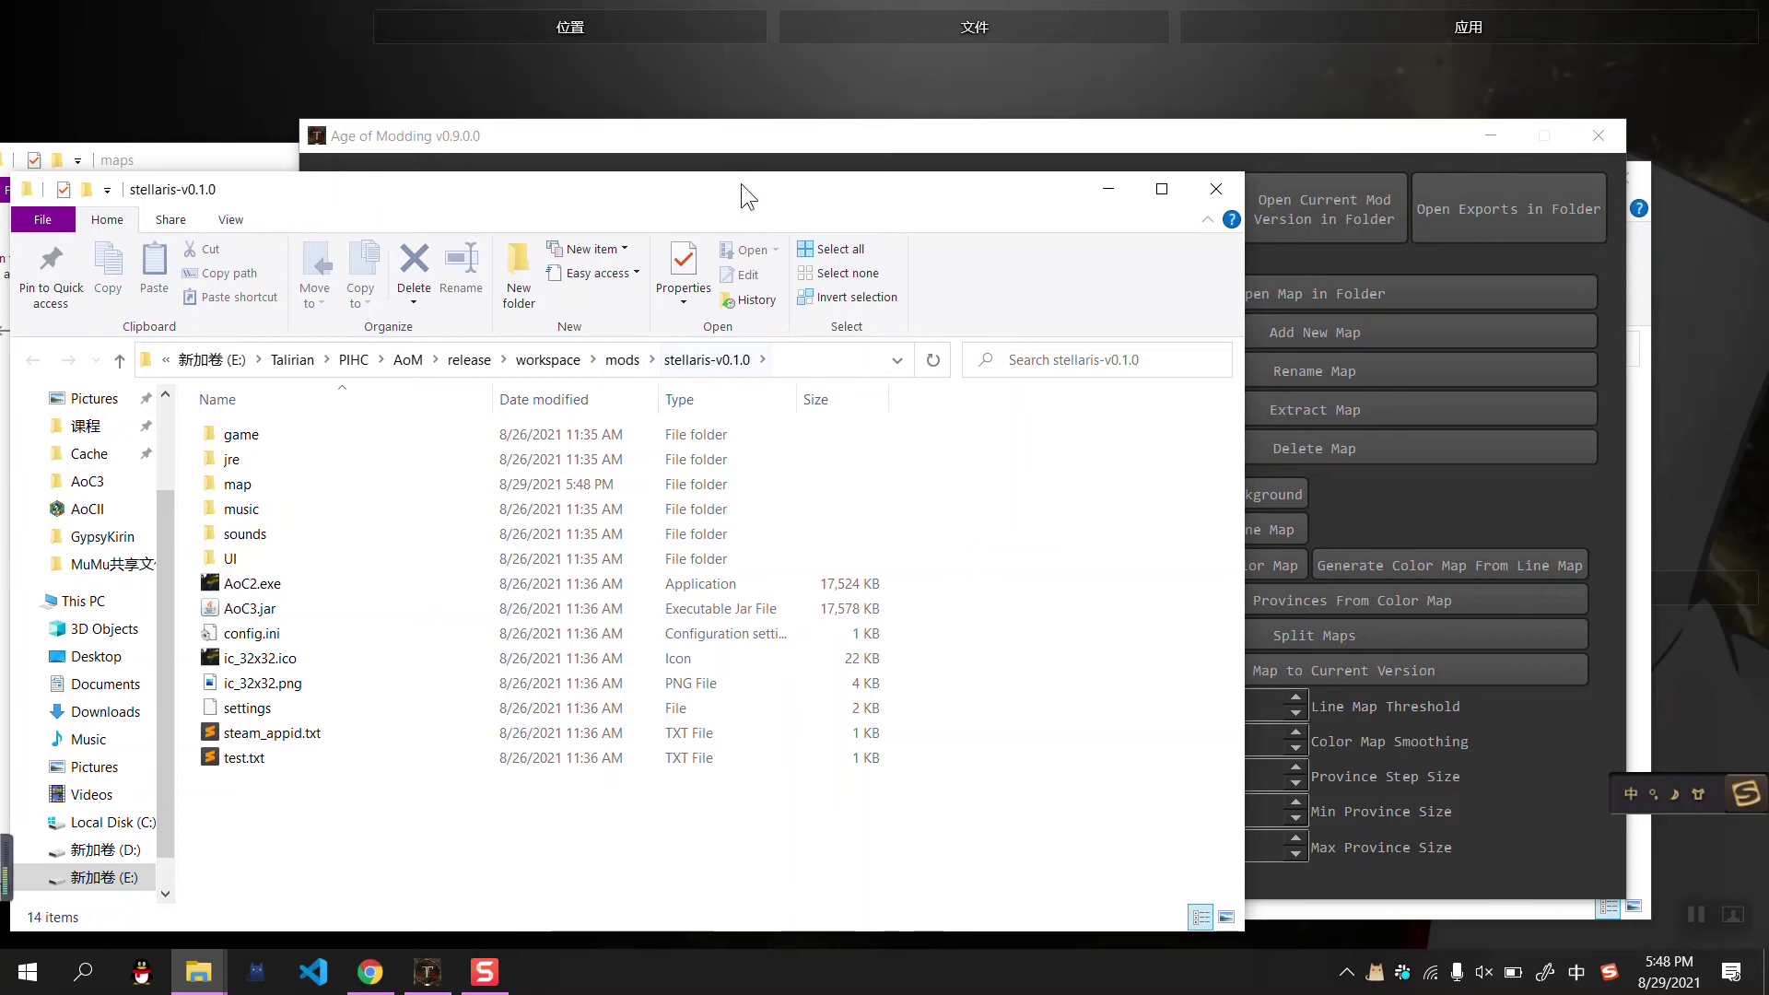
Move and narrow the stellaris-v0.1.0 folder window and shift the Hint dialog so the mod files and the hint's OK option are both accessible
drag(741, 189, 627, 191)
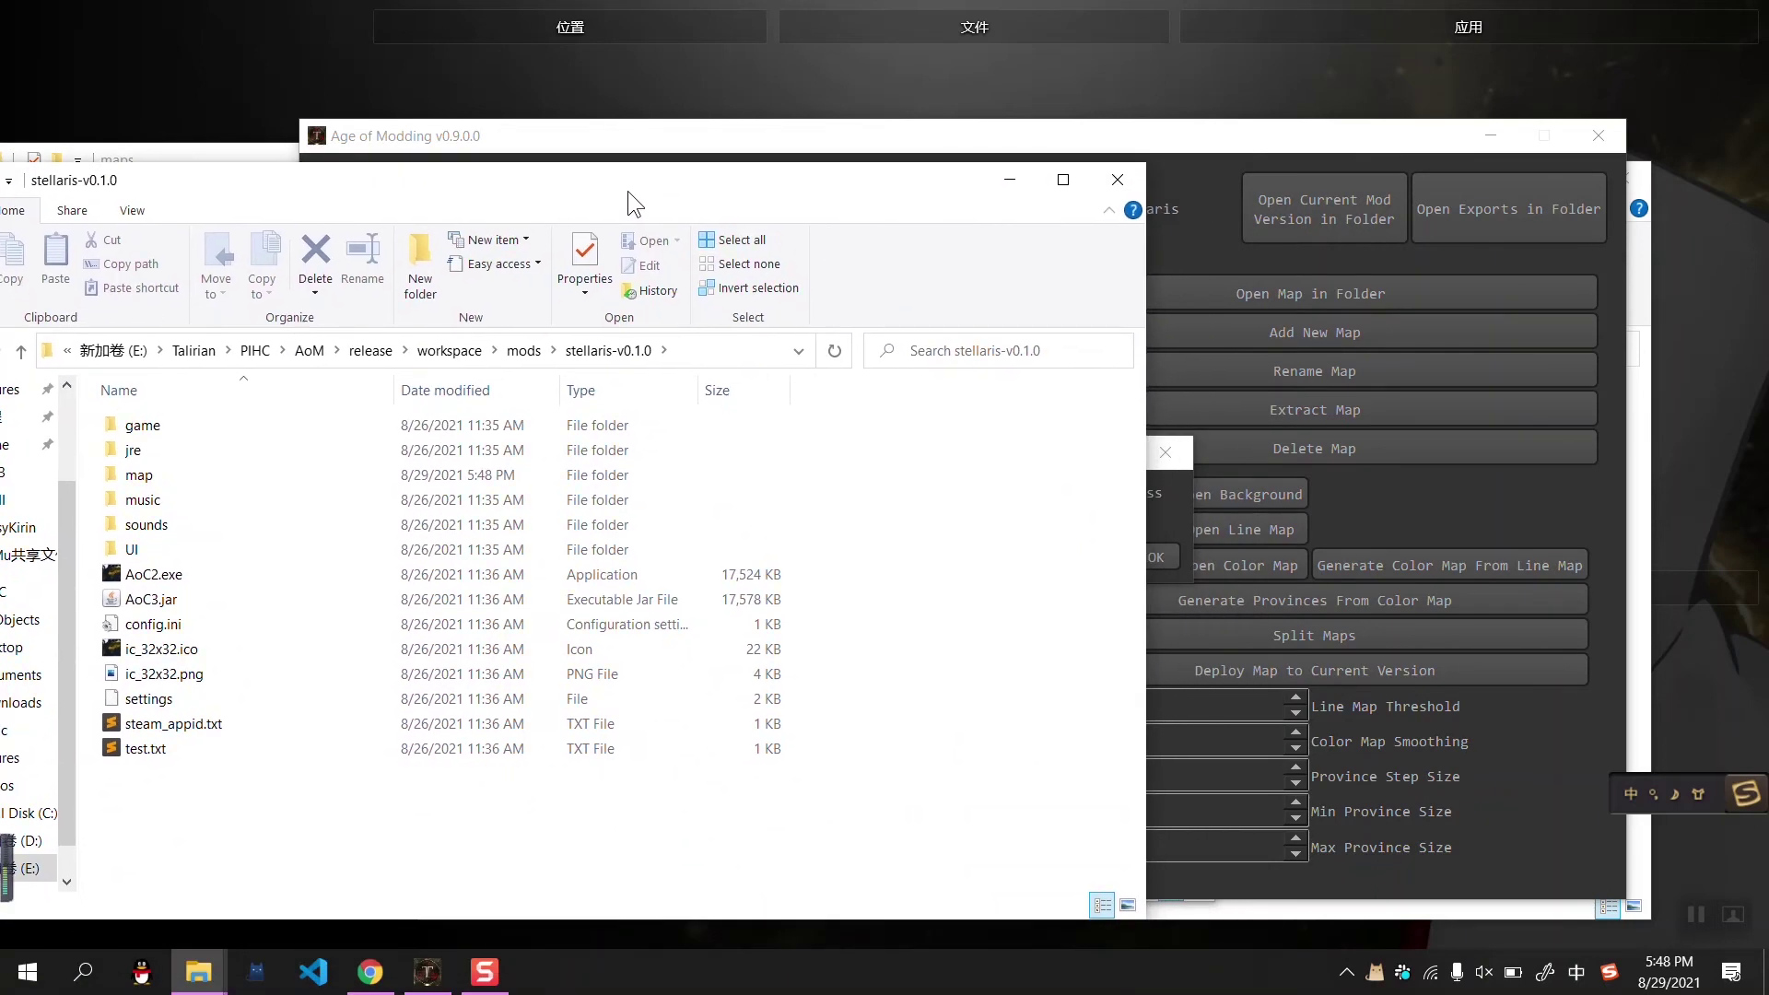
drag(748, 181, 357, 167)
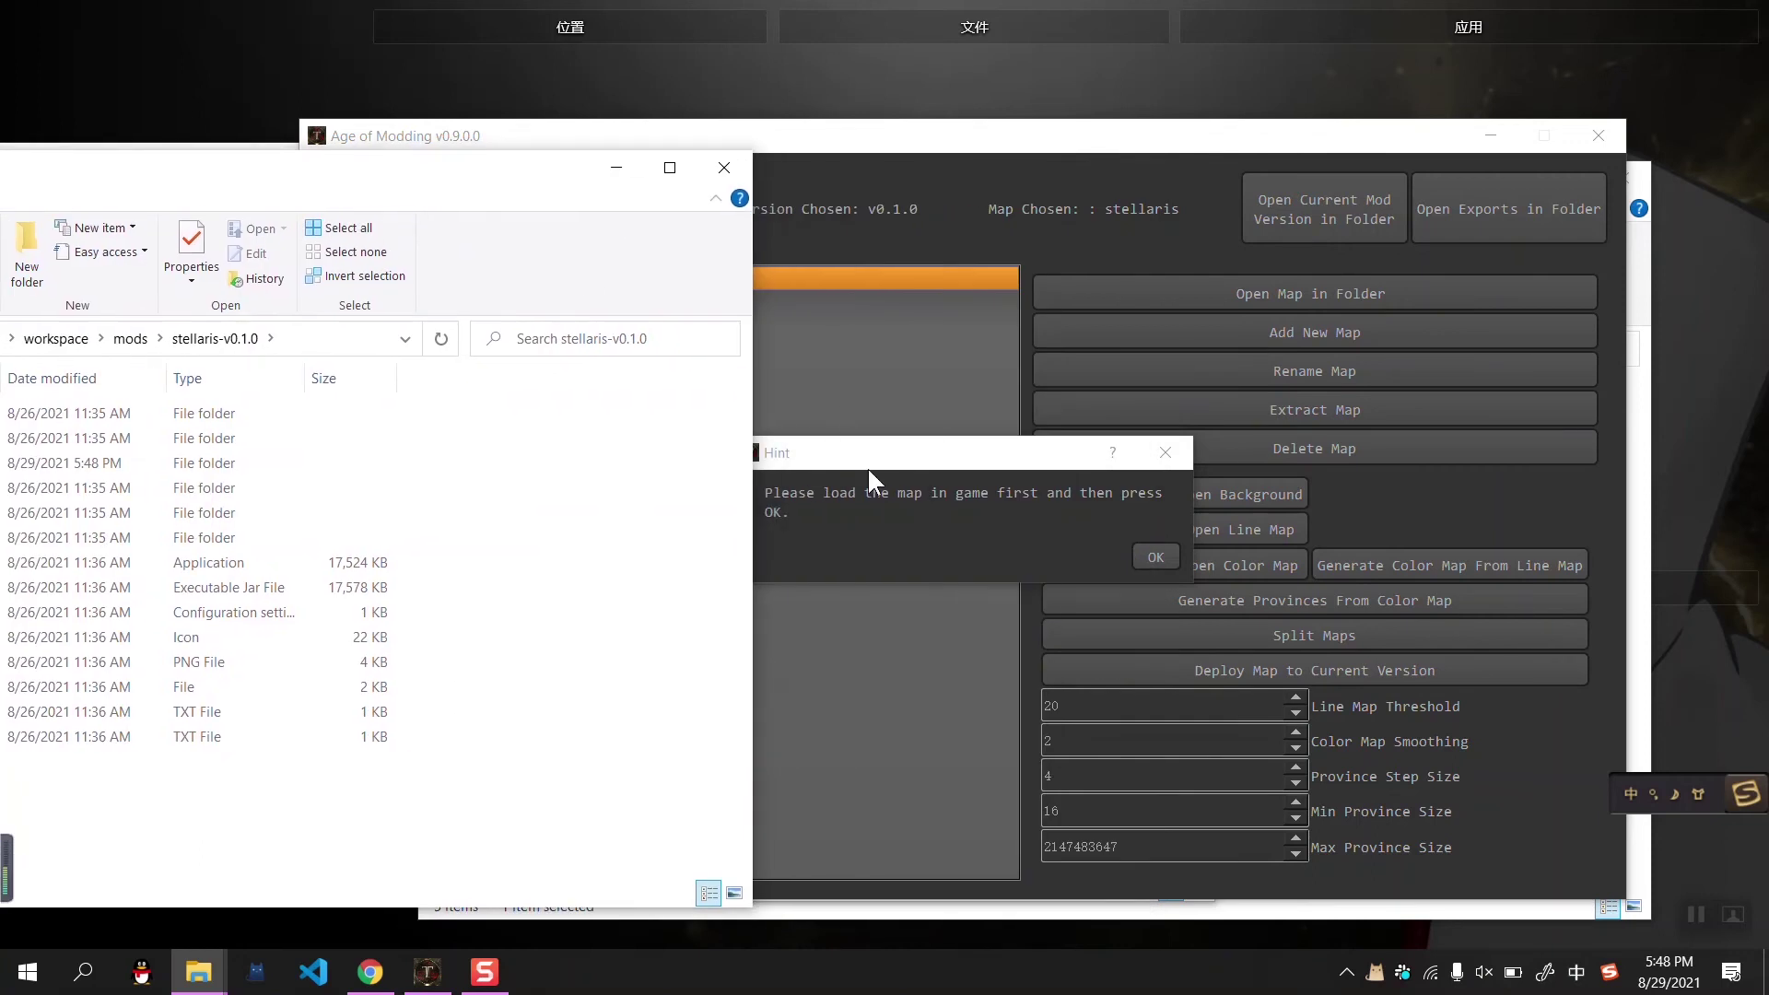
click(919, 467)
click(246, 186)
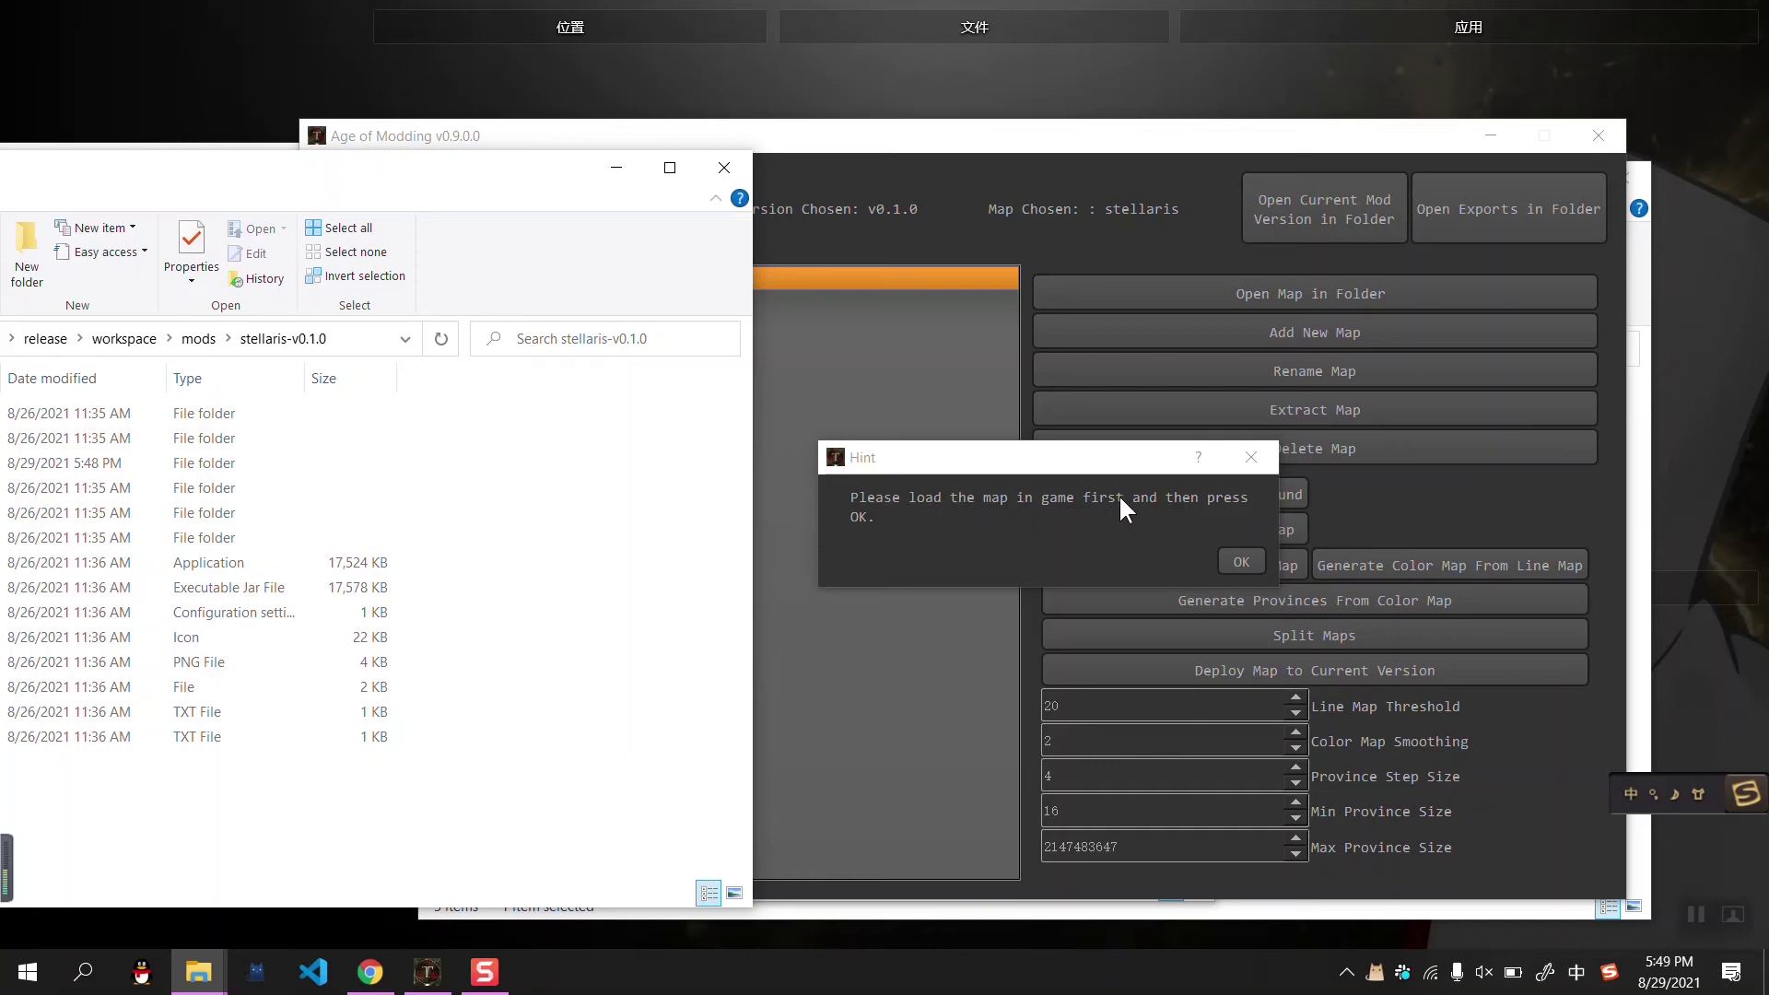
drag(293, 168, 847, 139)
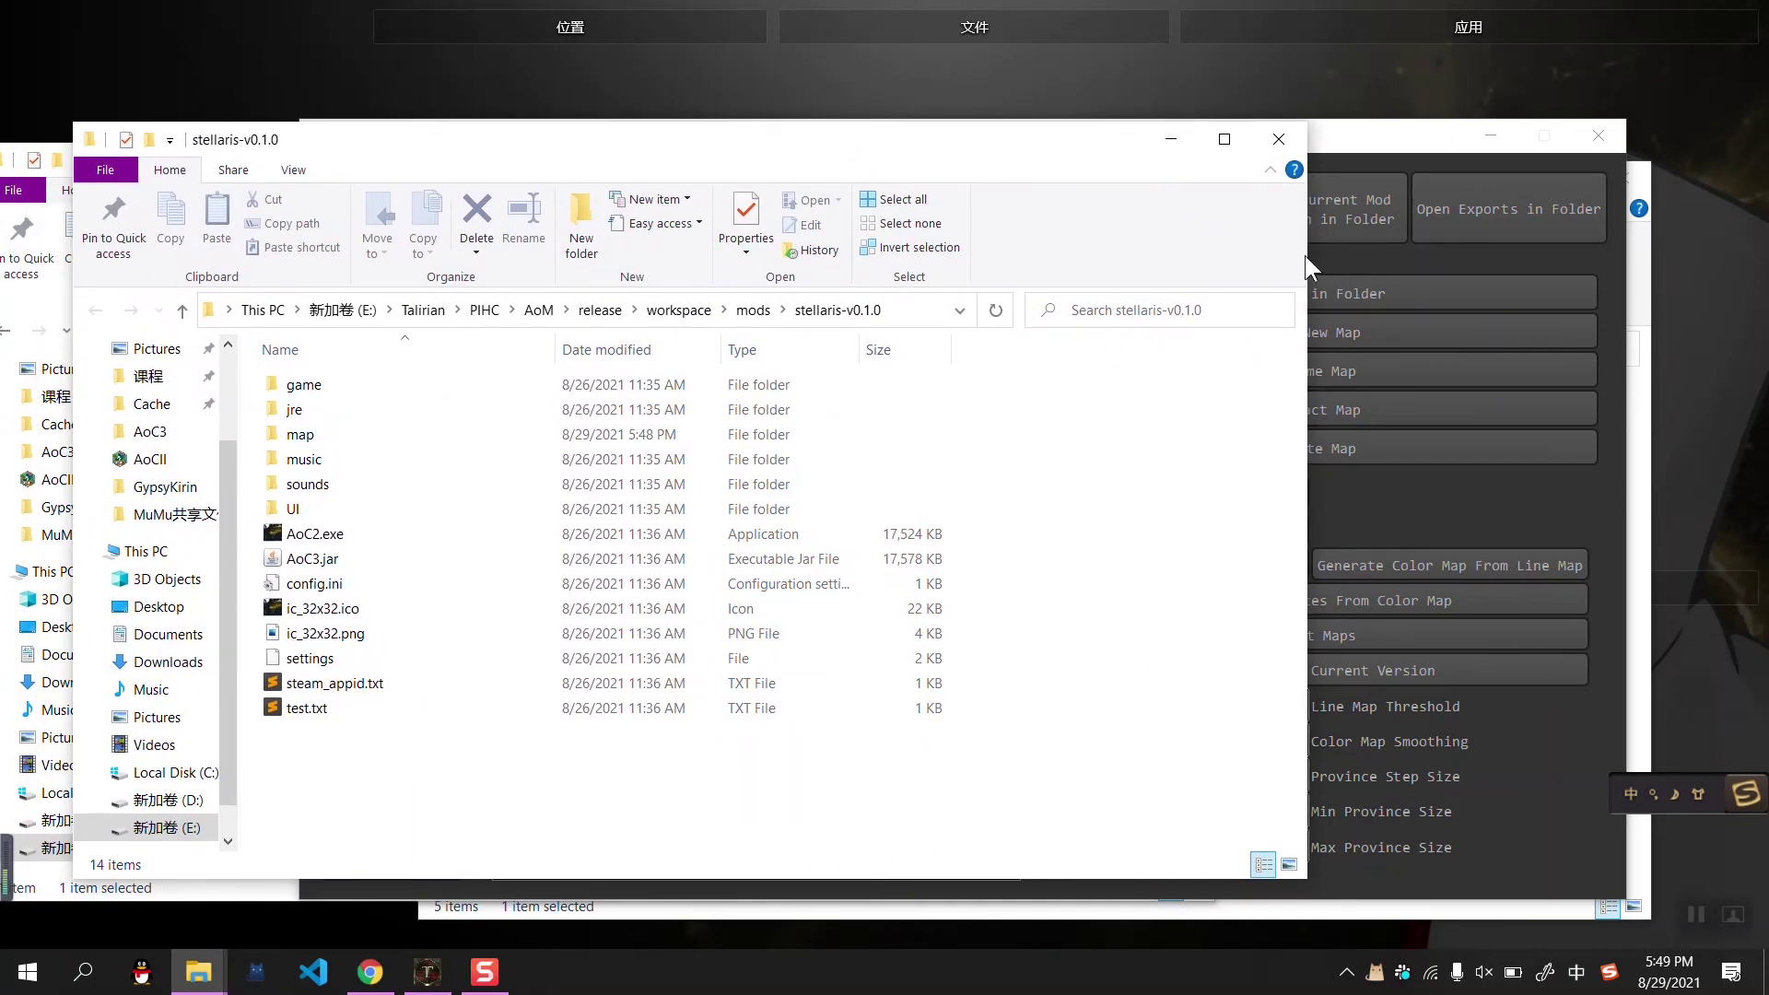
drag(1300, 256, 1125, 253)
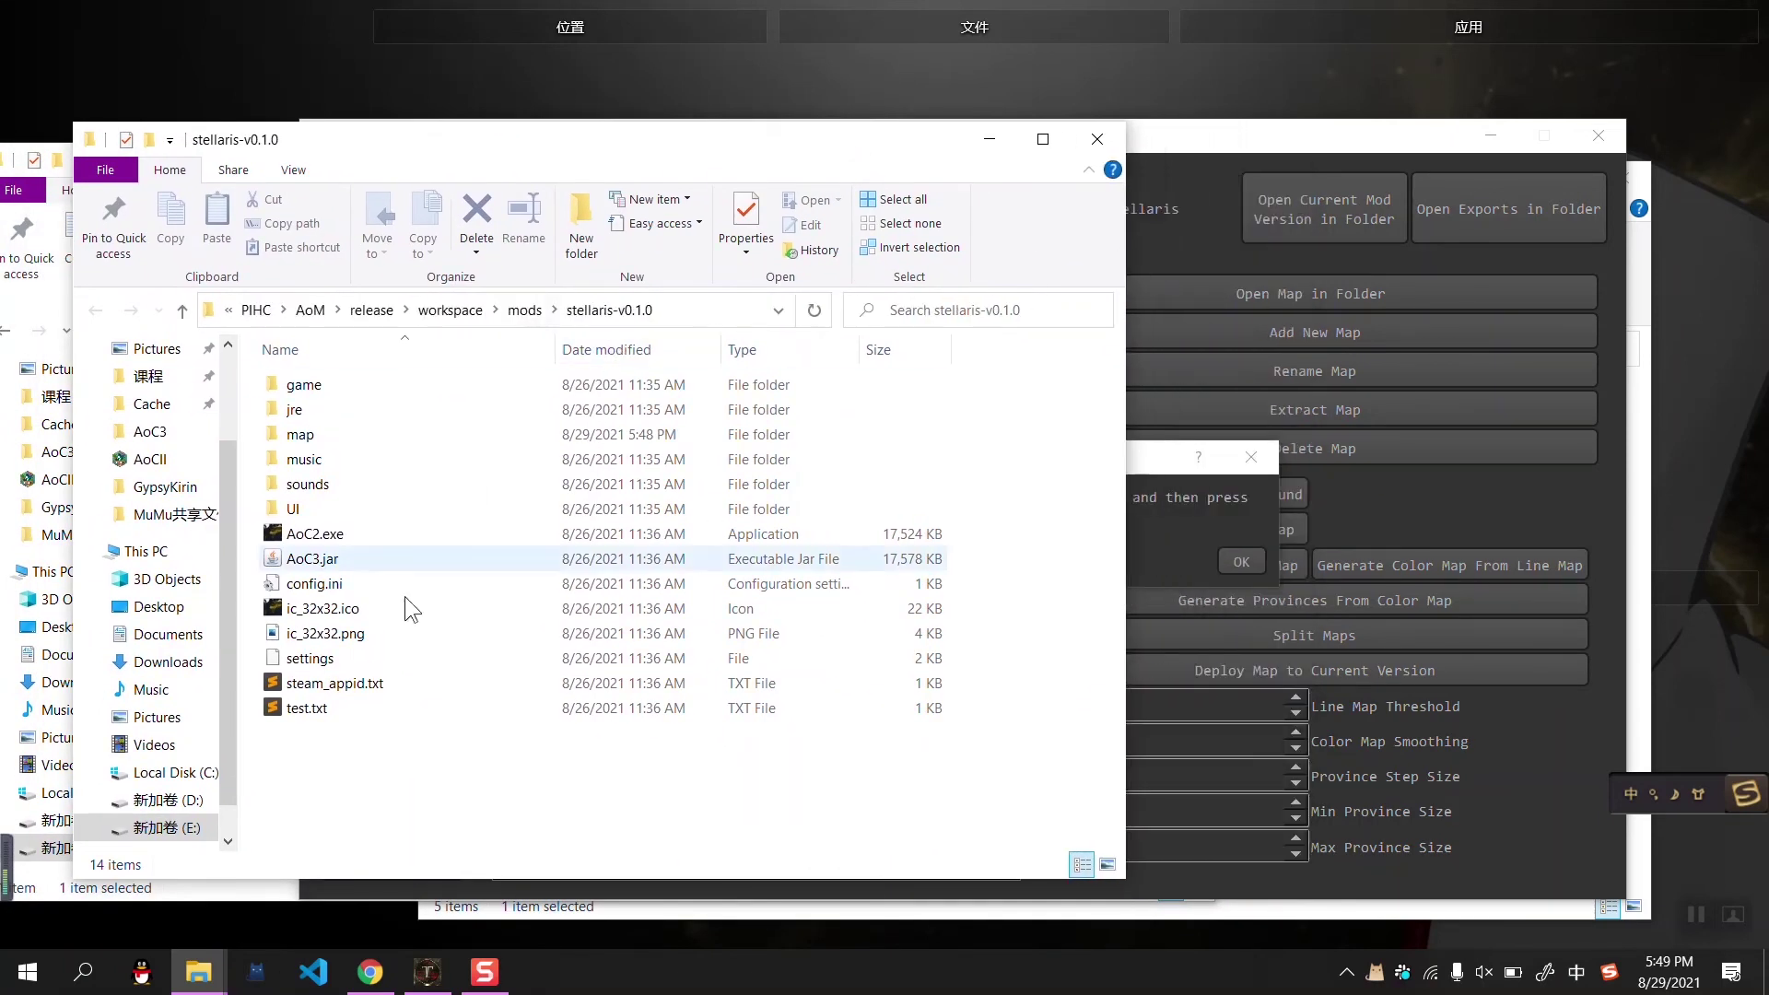
Launch AoC2.exe from the stellaris-v0.1.0 folder and load the stellaris map through the game's Map Editor
click(310, 536)
double_click(310, 536)
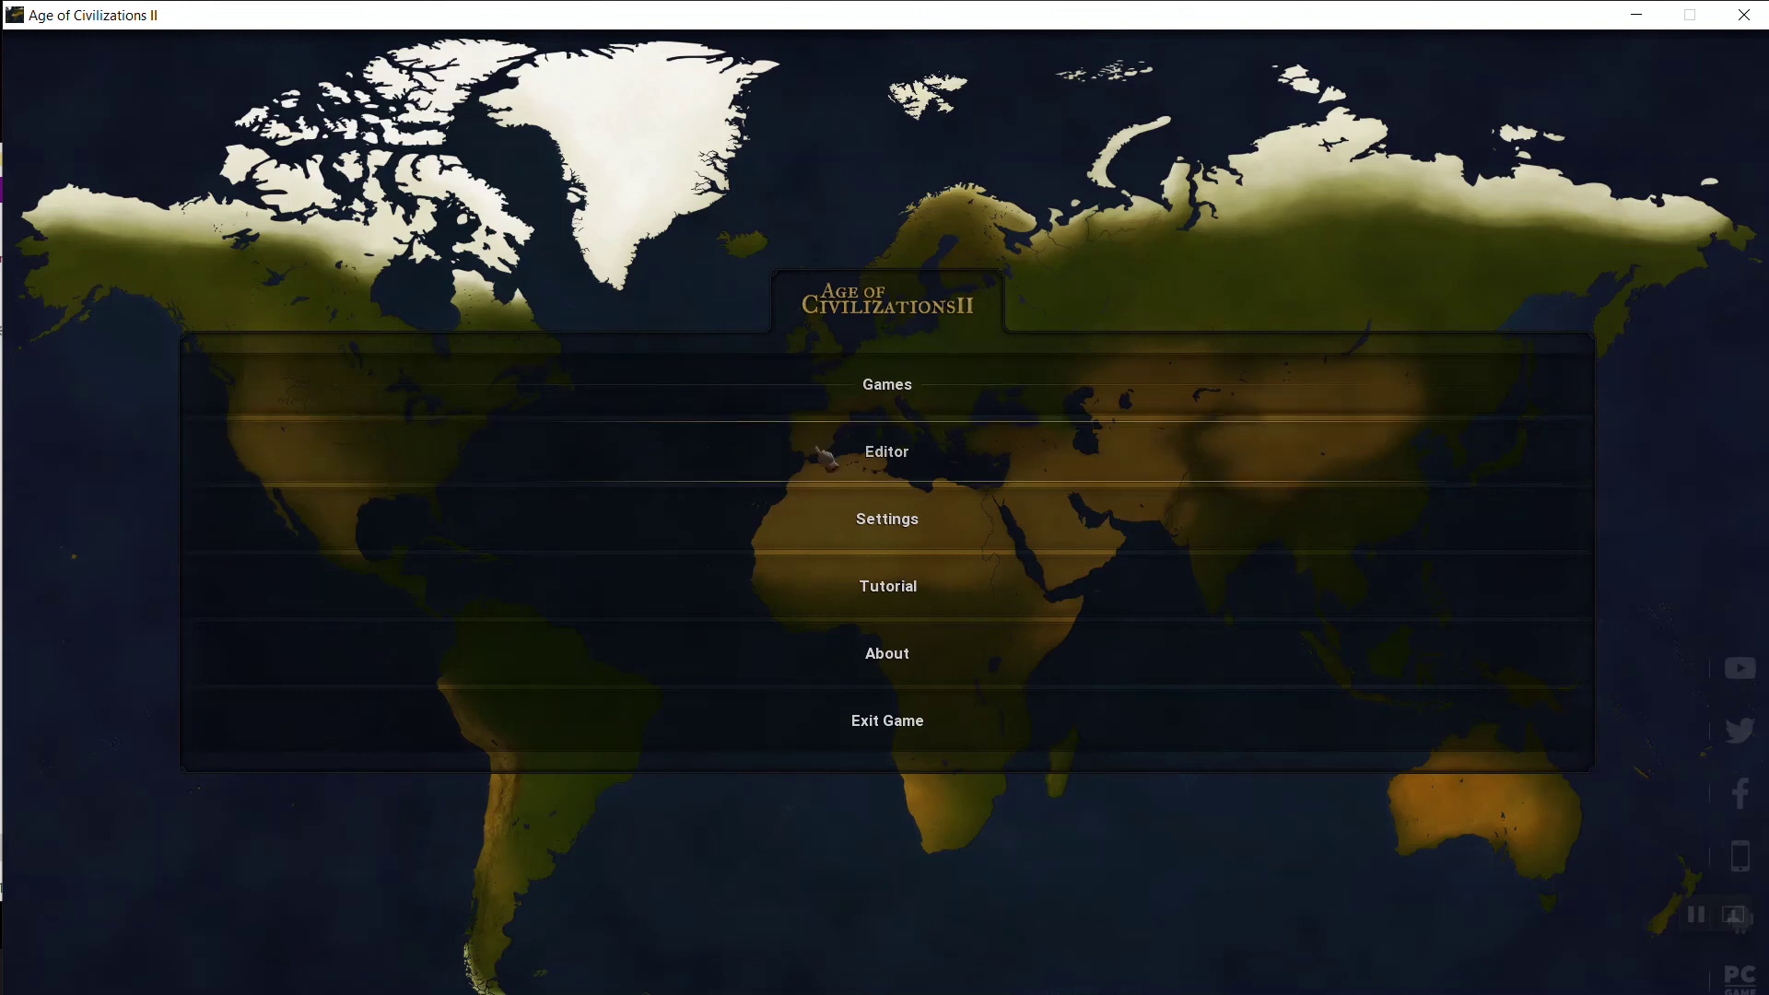
click(900, 461)
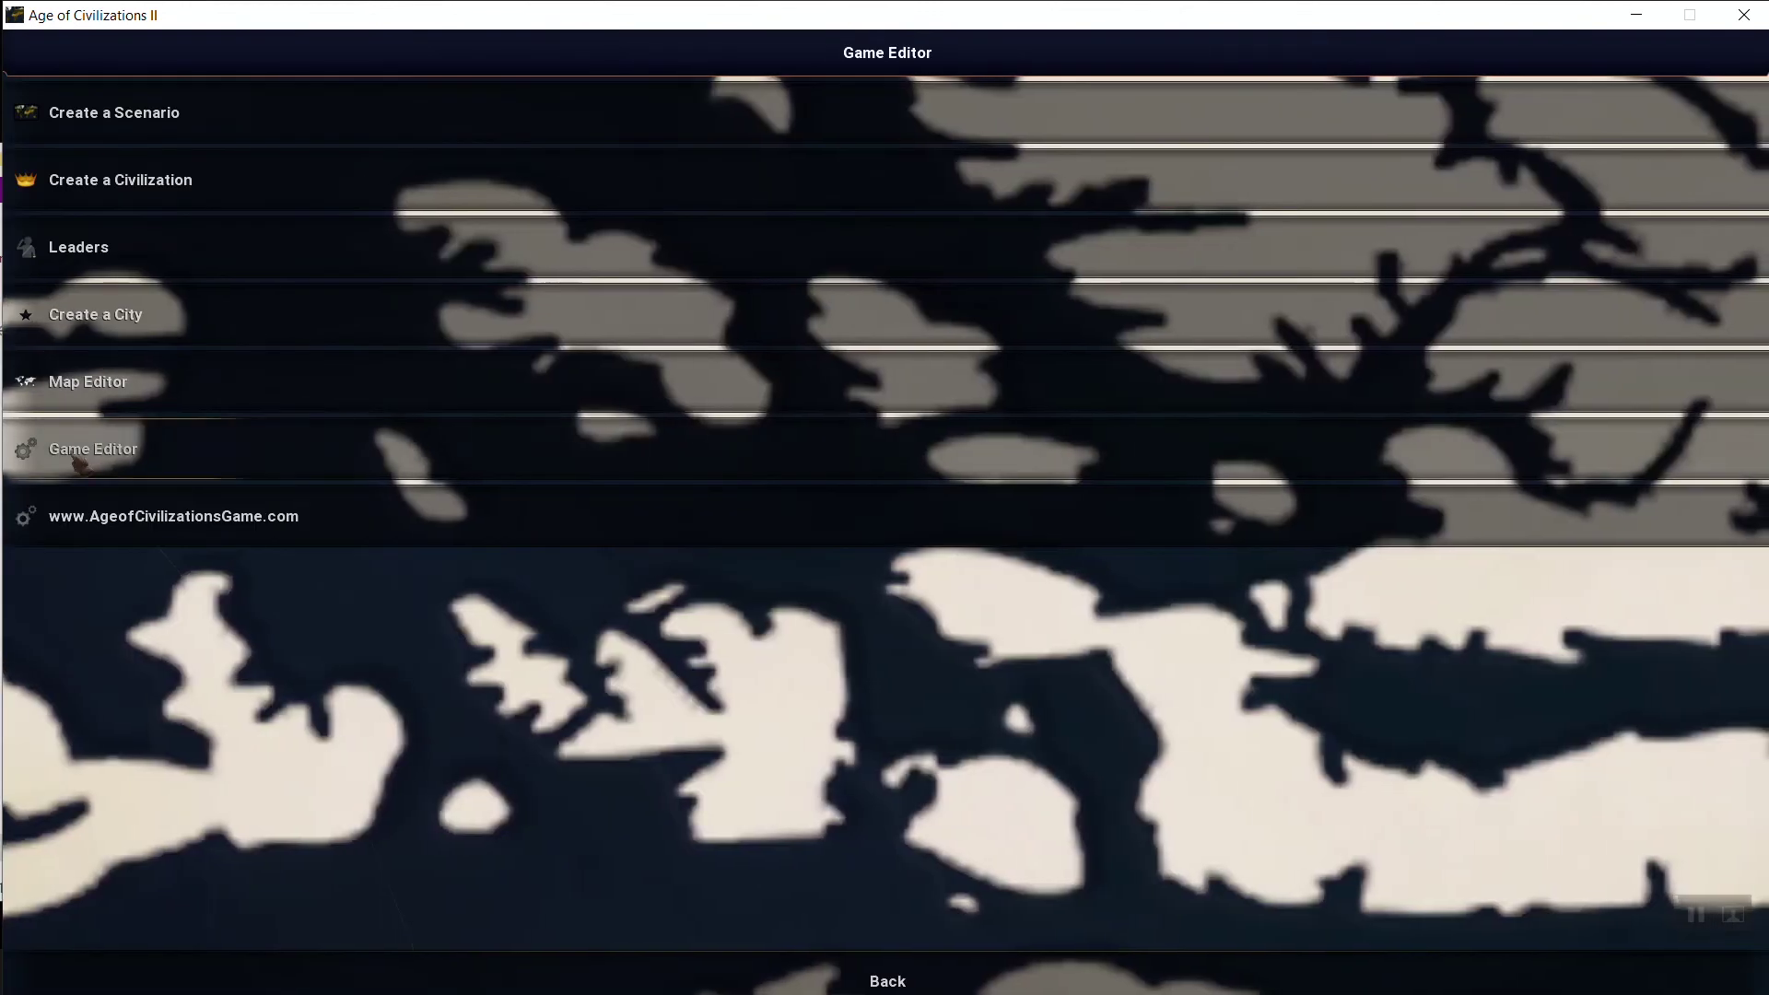
click(111, 382)
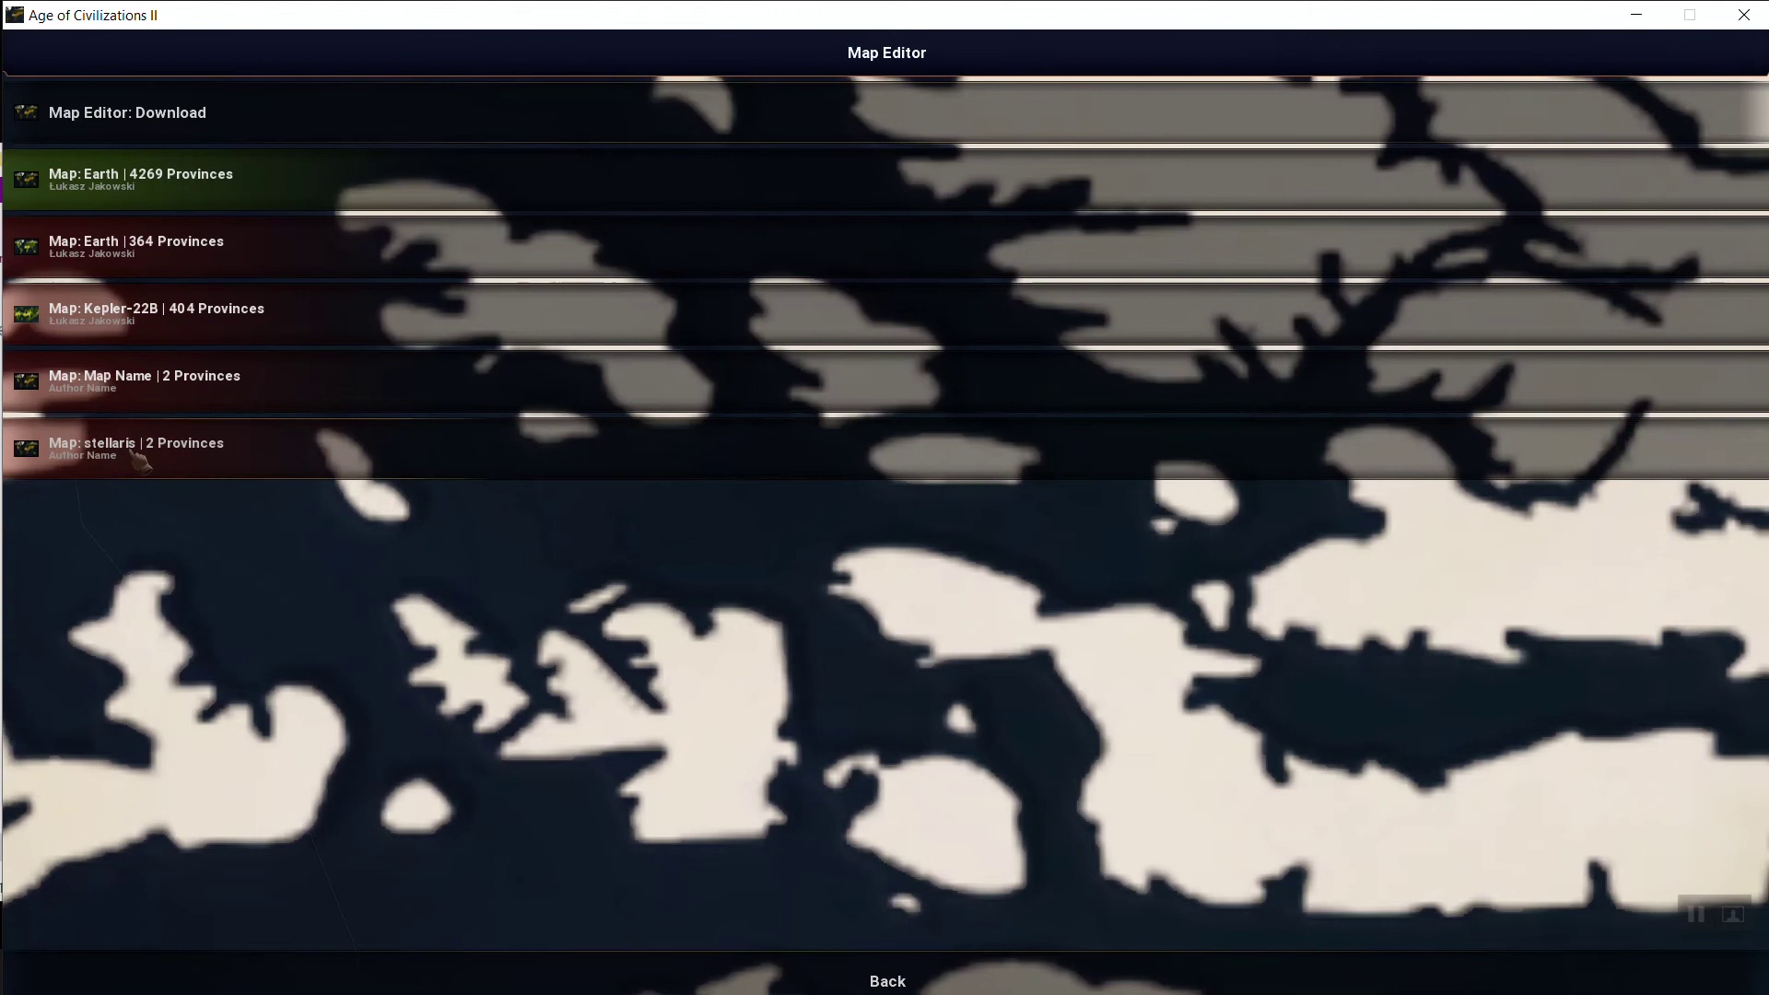
click(214, 469)
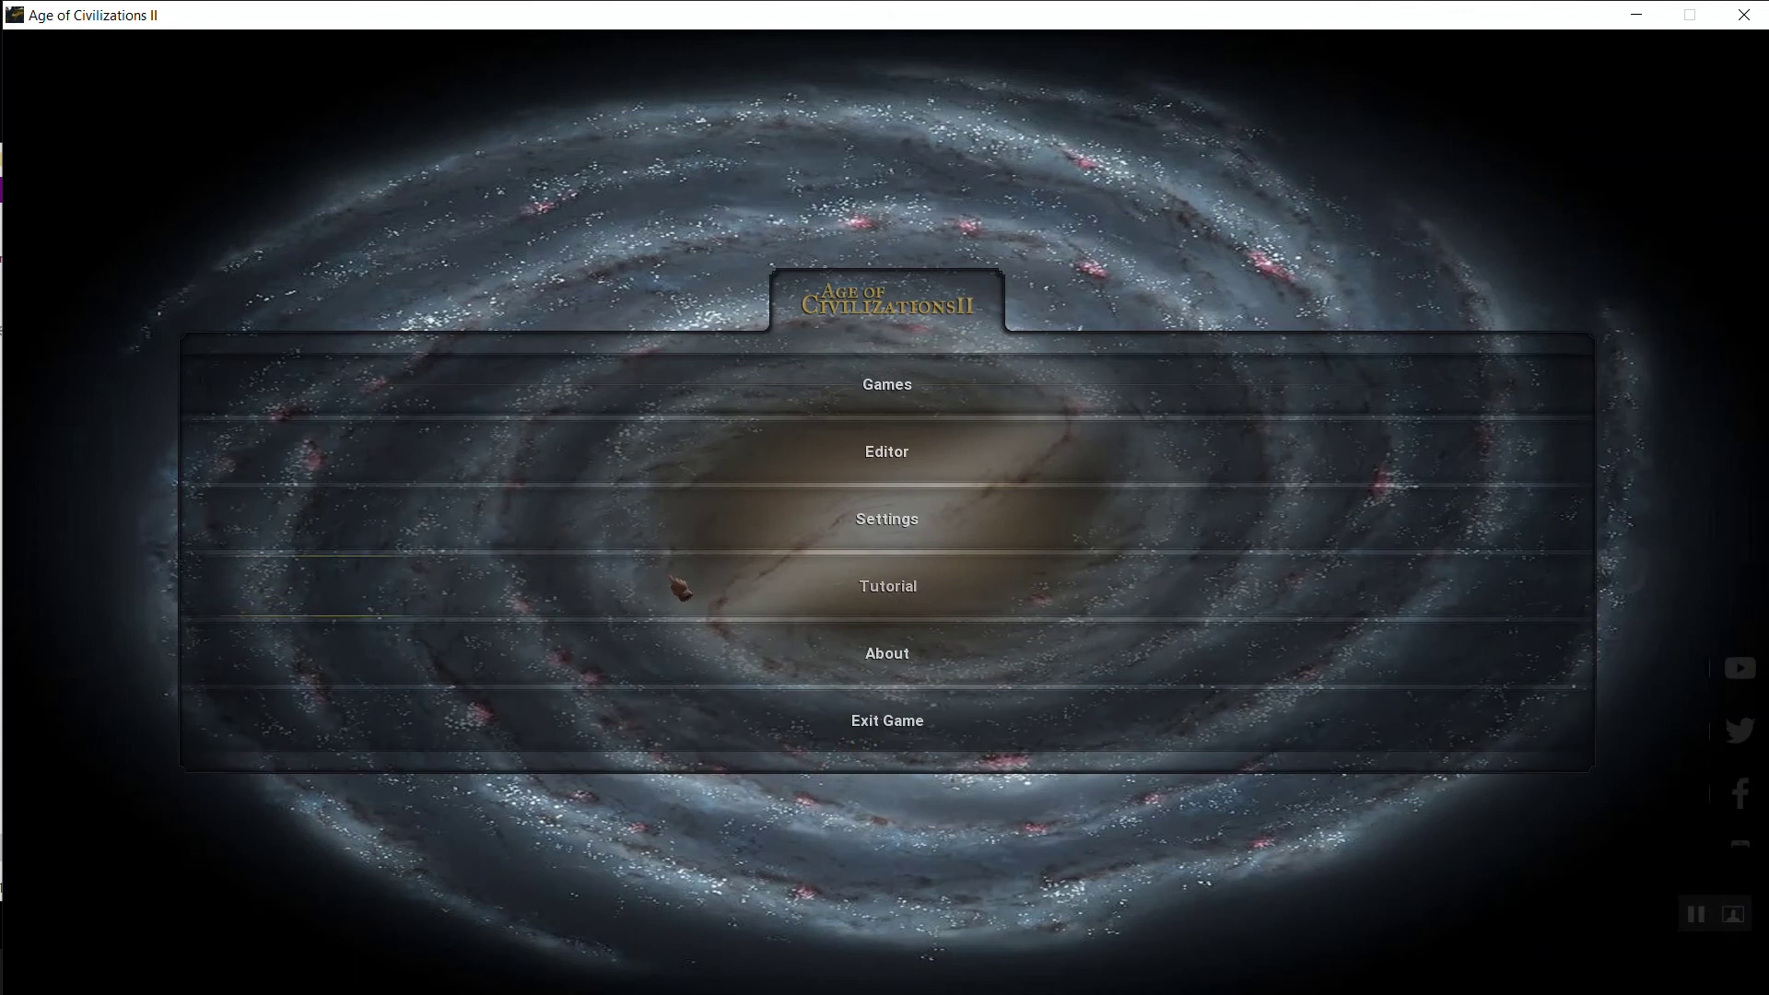
Exit Age of Civilizations II and confirm the map-loading hint in Age of Modding to finish the deployment
click(862, 737)
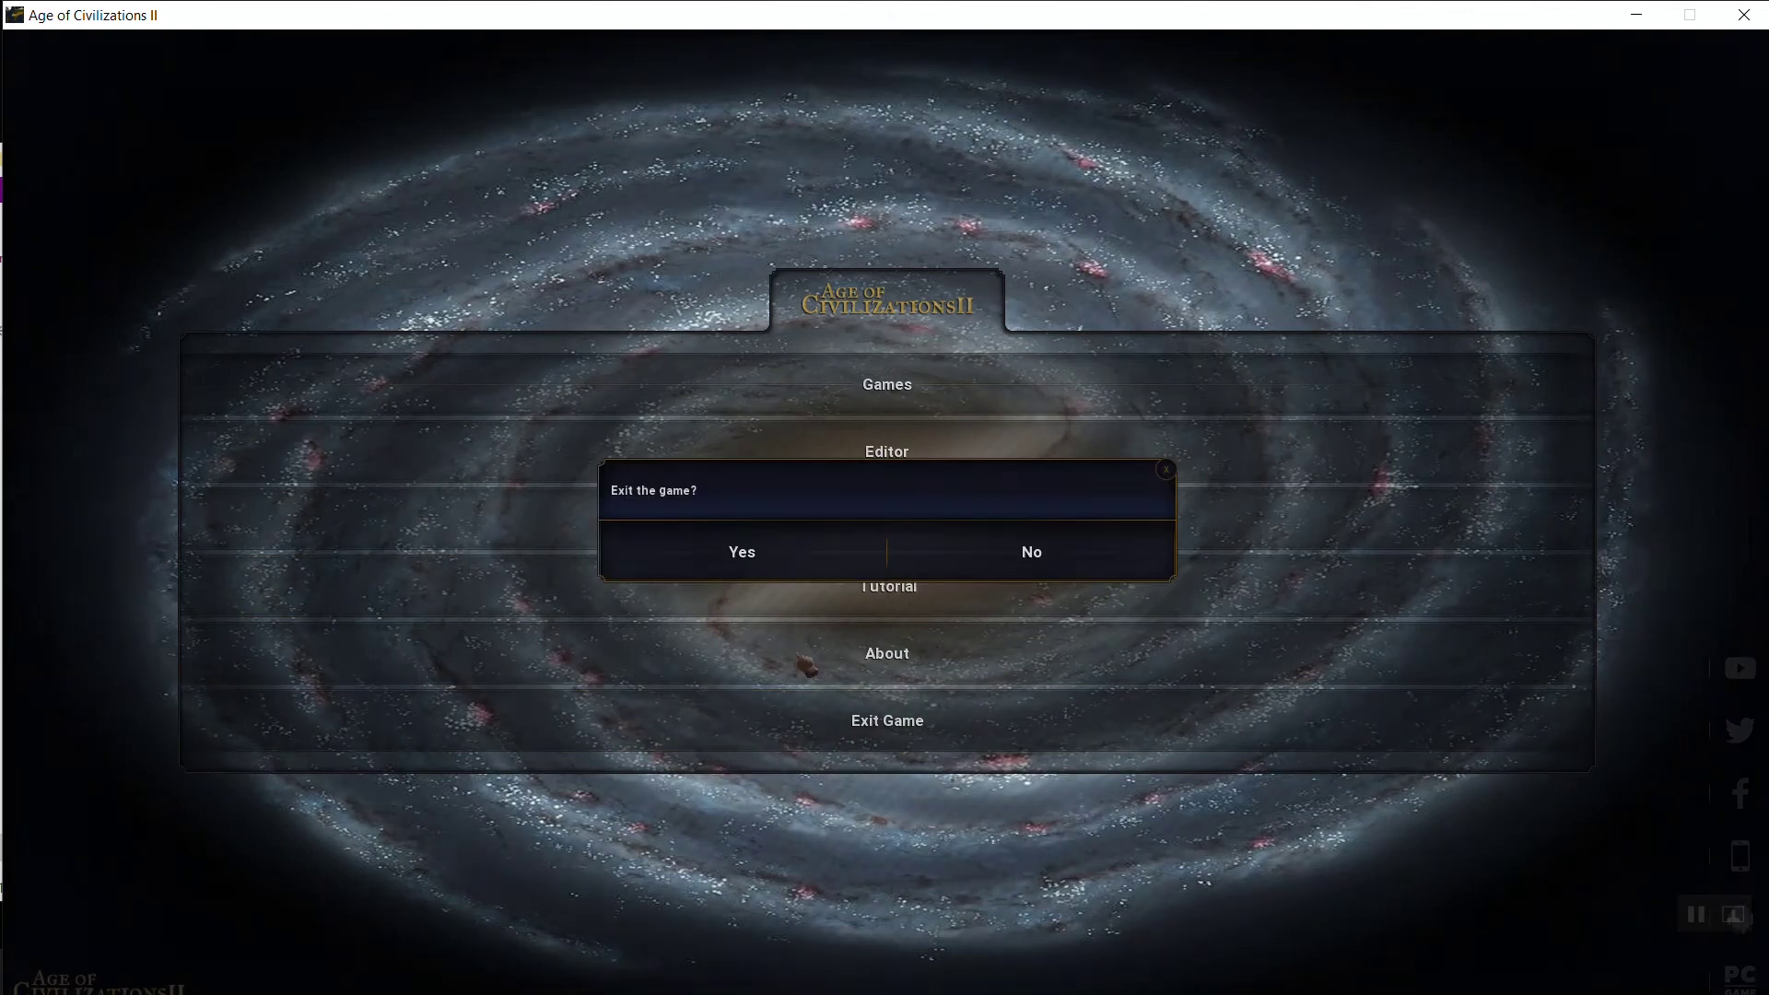
click(743, 550)
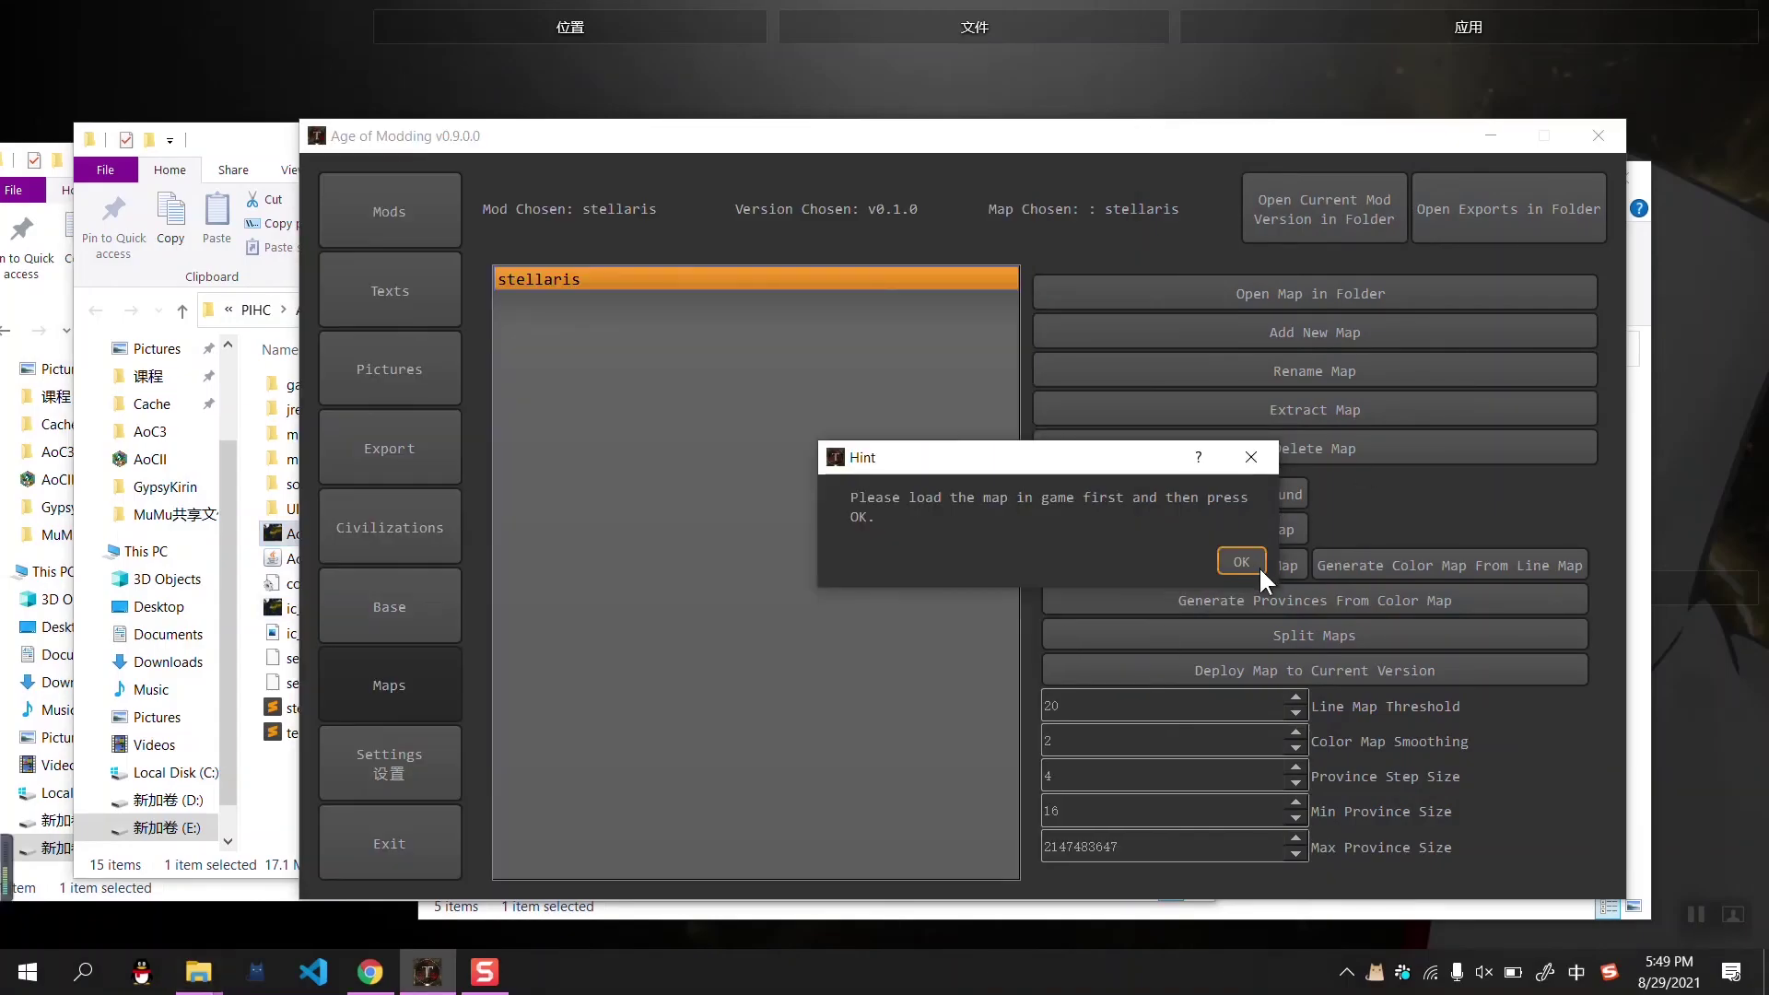
click(1240, 559)
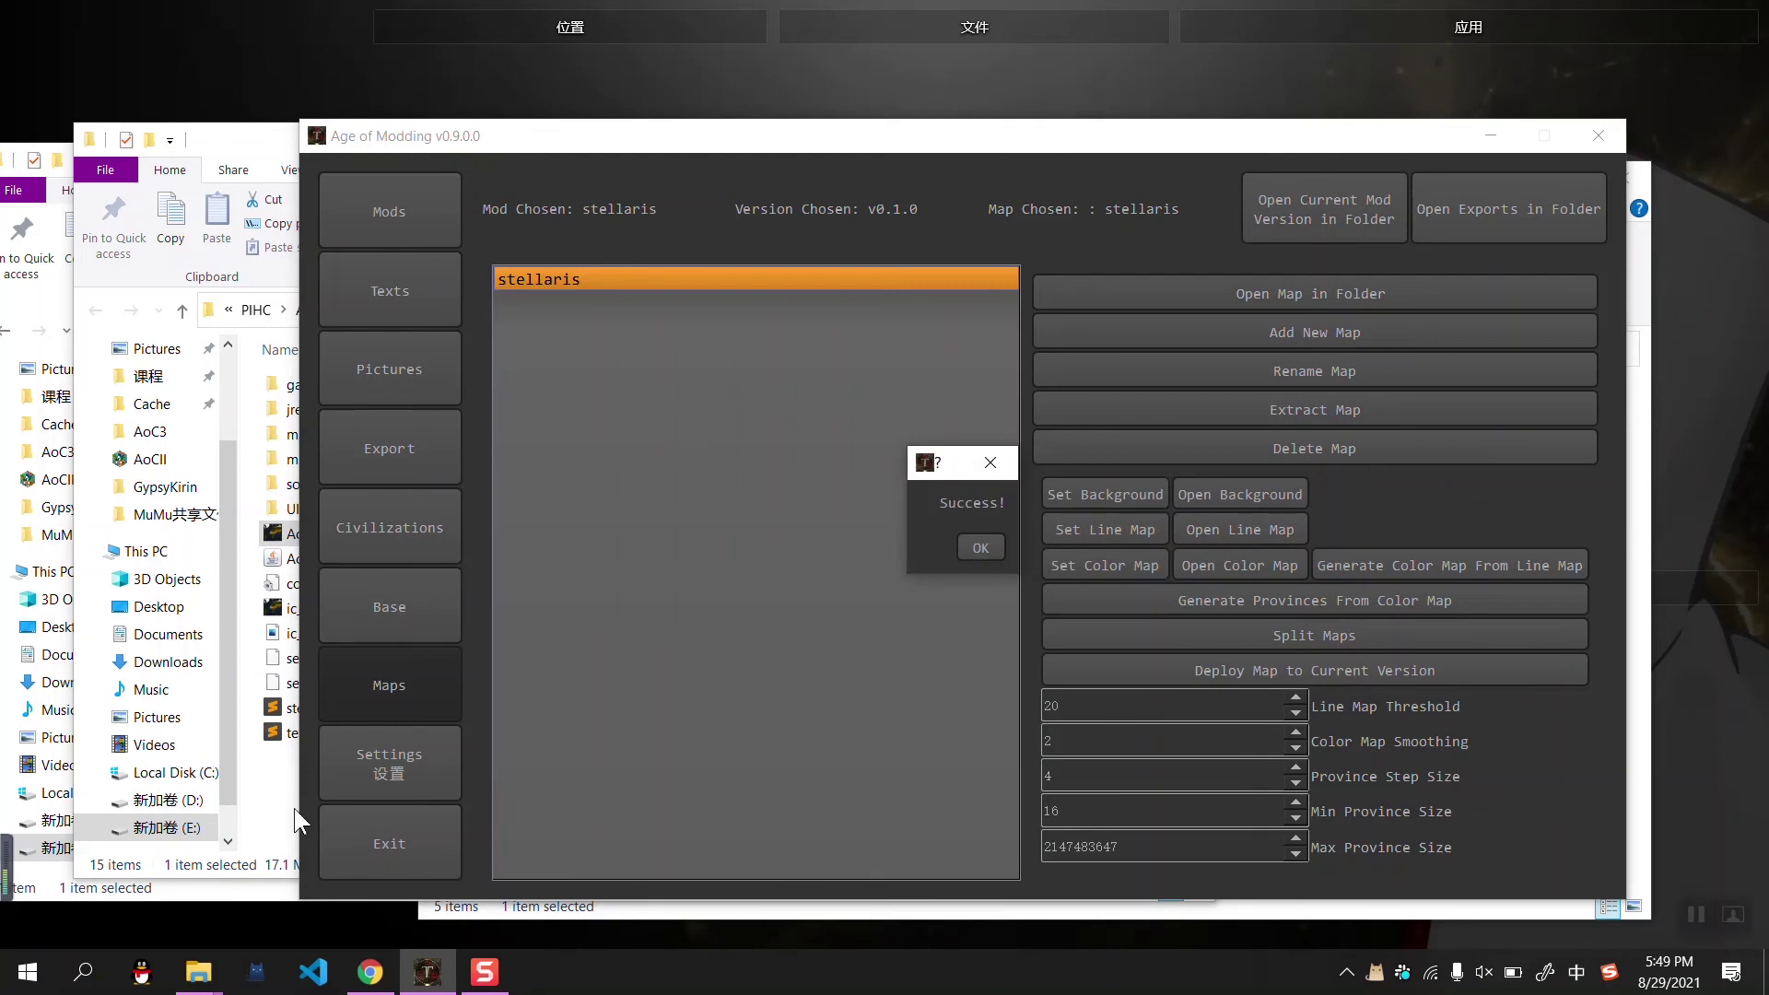
Move the stellaris-v0.1.0 folder window clear of the Age of Modding controls and dismiss the Success message
click(282, 761)
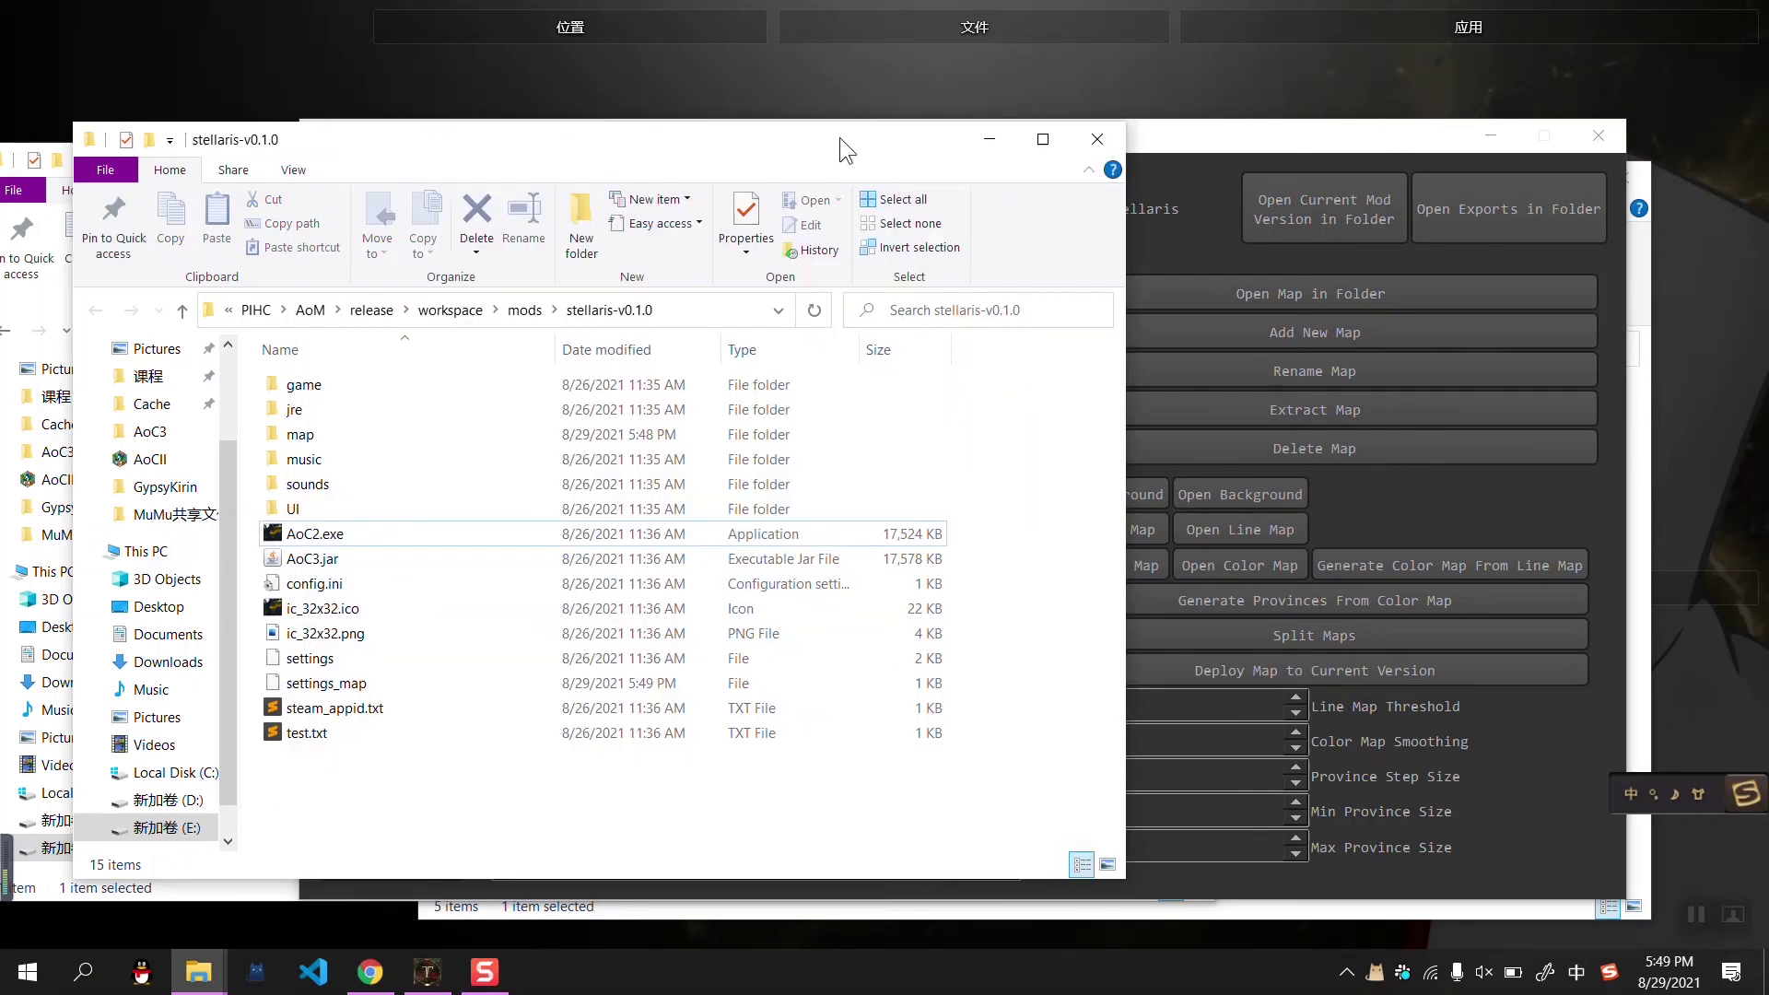
drag(838, 136, 653, 105)
click(992, 510)
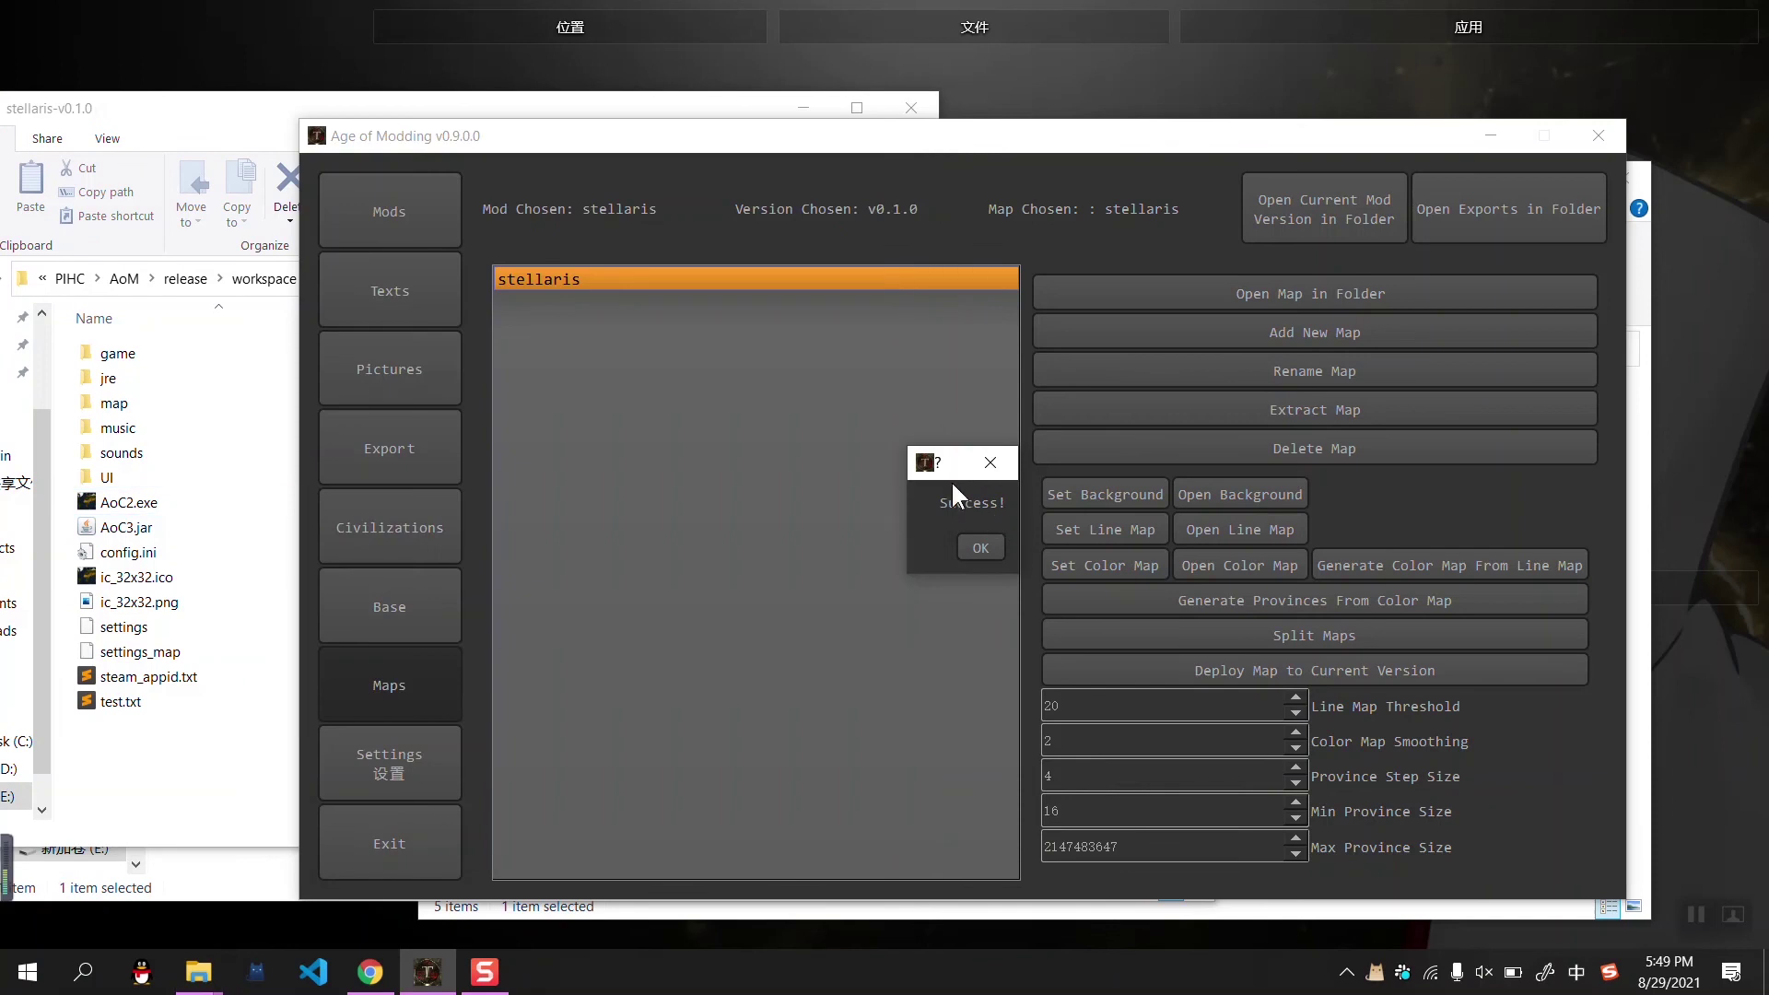
click(978, 546)
Launch AoC2.exe from the stellaris-v0.1.0 folder and open Edit Connections And Provinces for the stellaris map
click(158, 755)
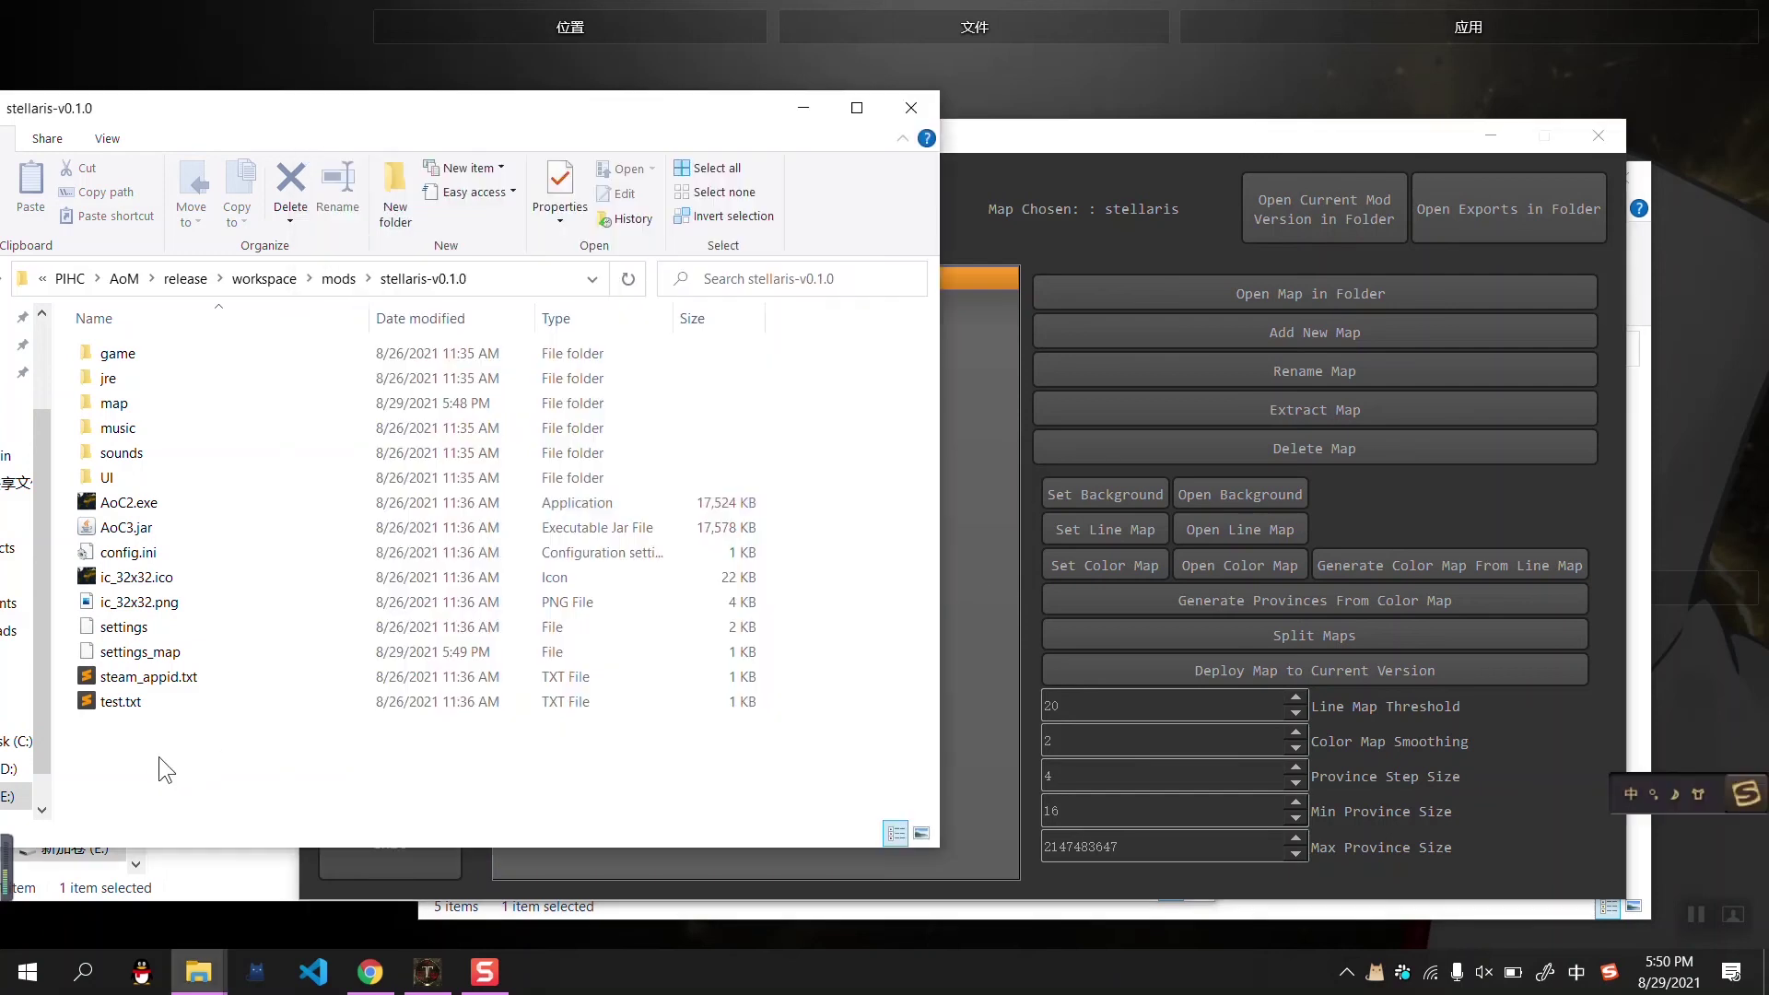
double_click(162, 501)
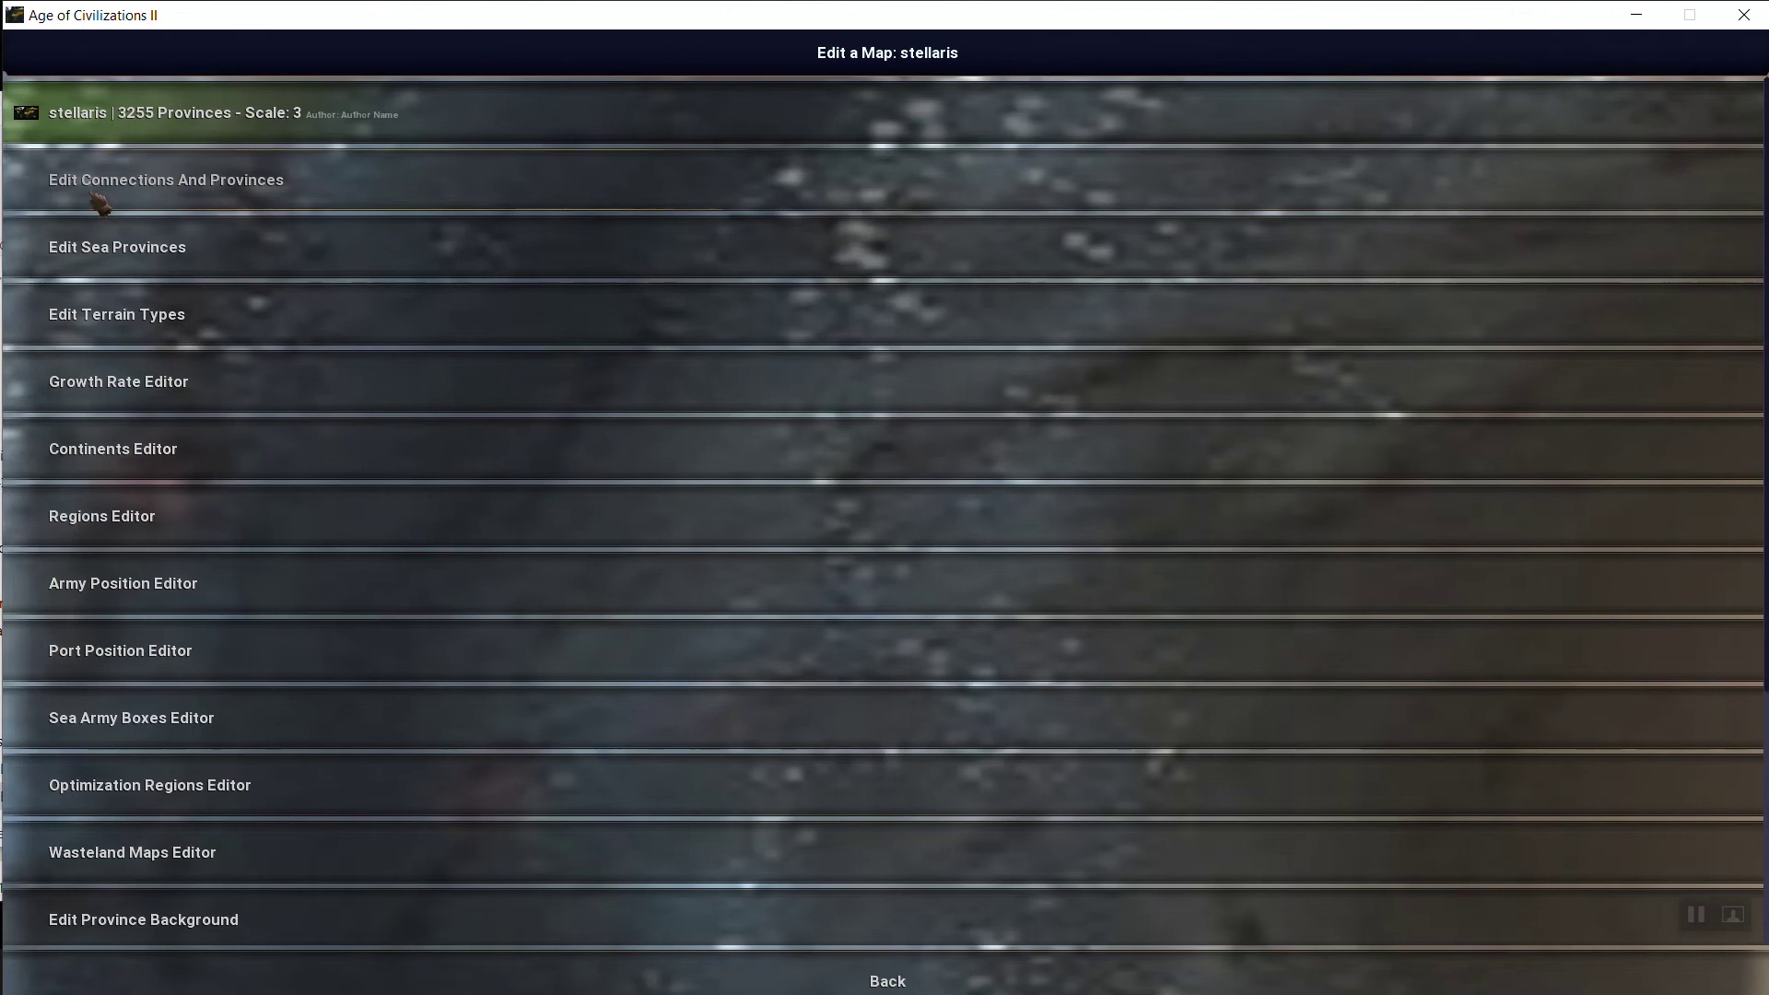
click(202, 198)
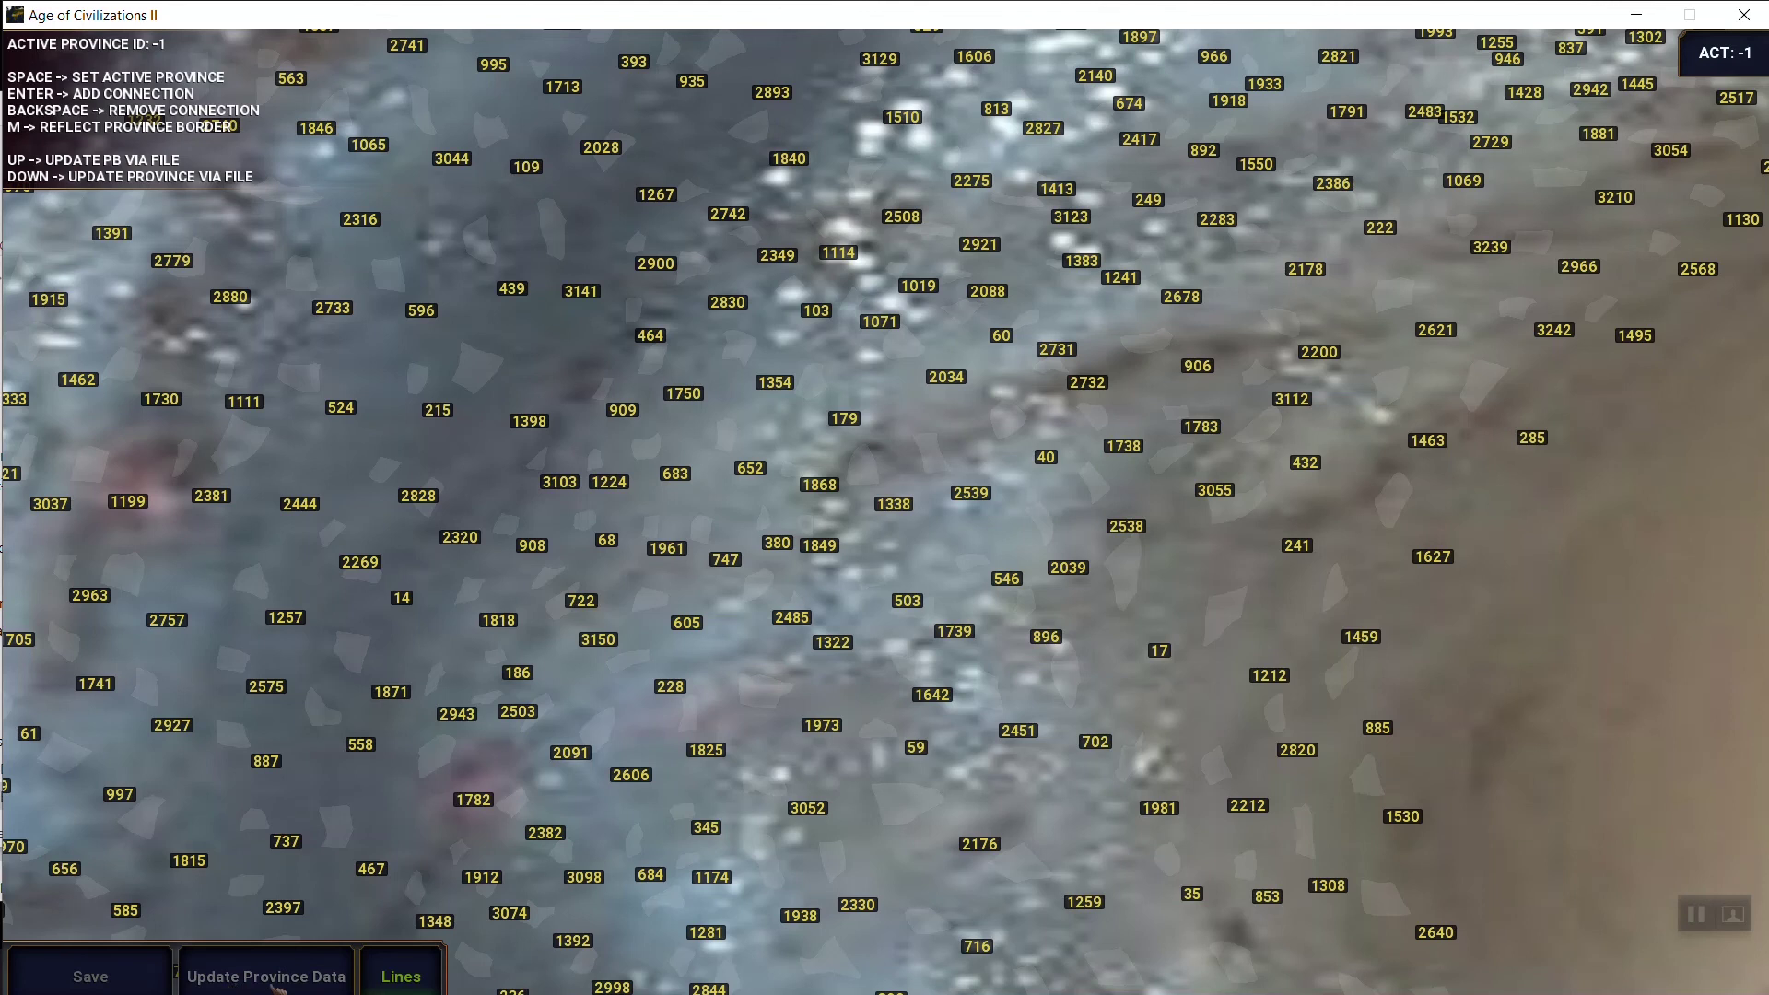
Center the map on province 0 and update the province data of entries 1 and 0 in the stellaris update list
click(274, 978)
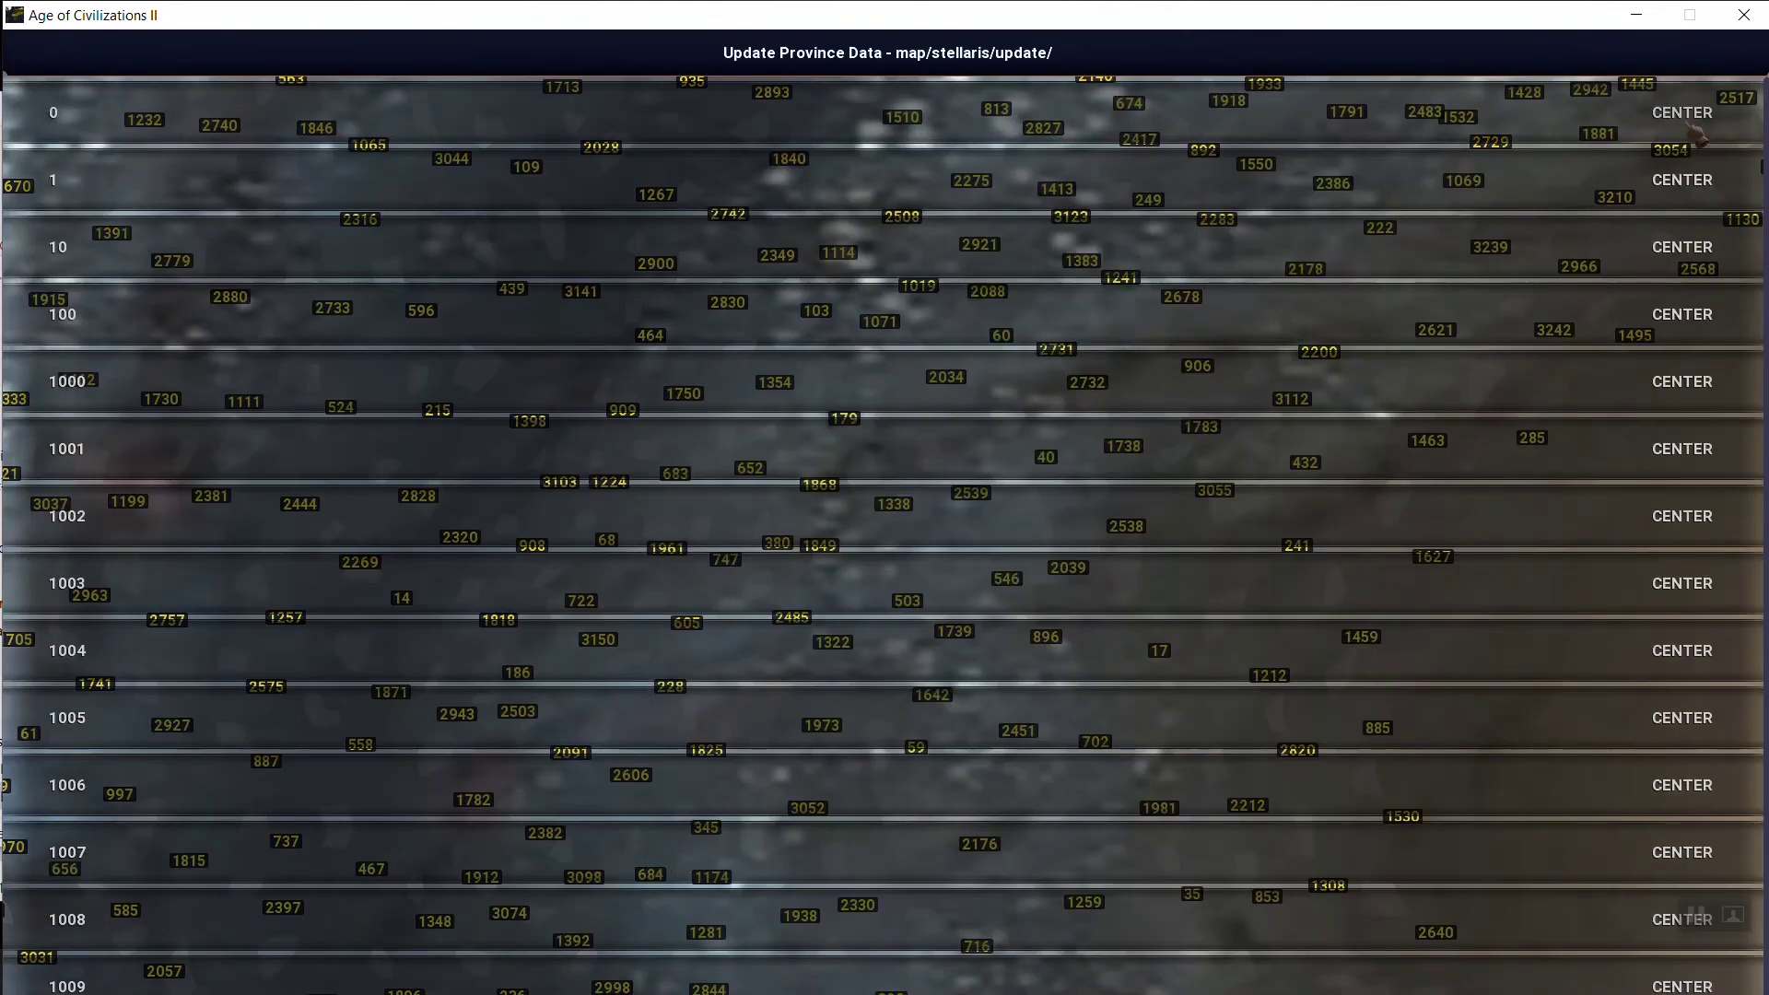
click(1695, 118)
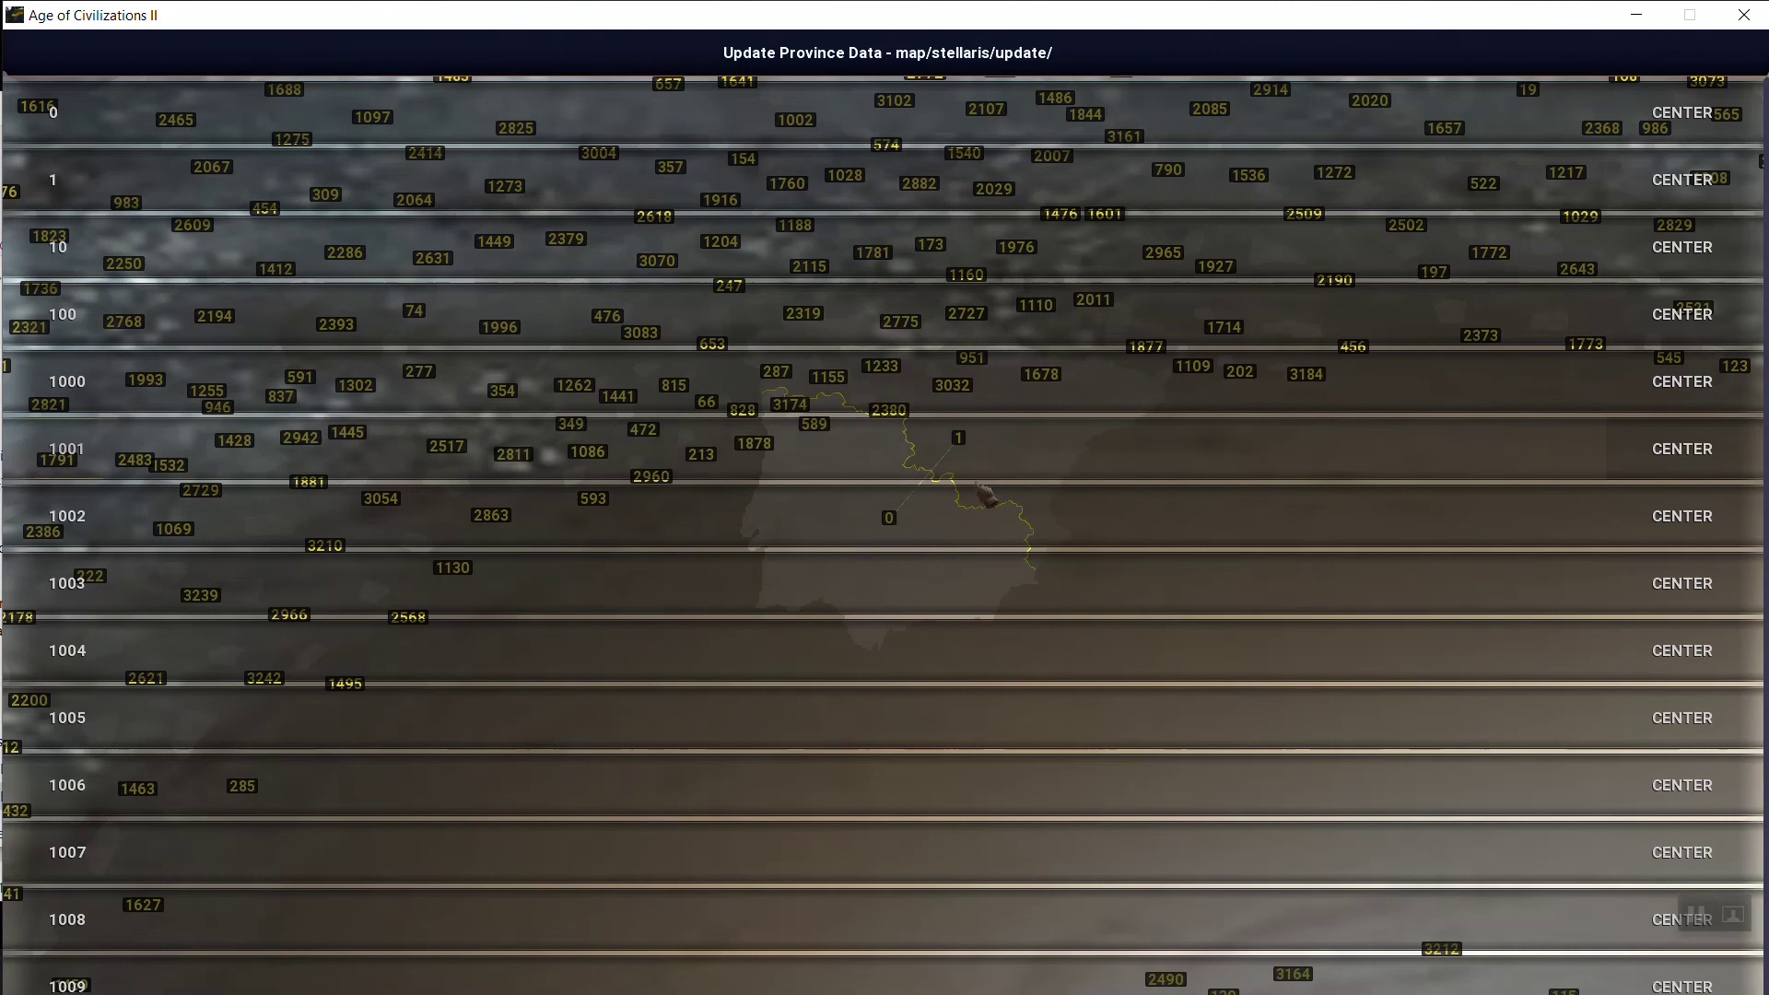
click(369, 207)
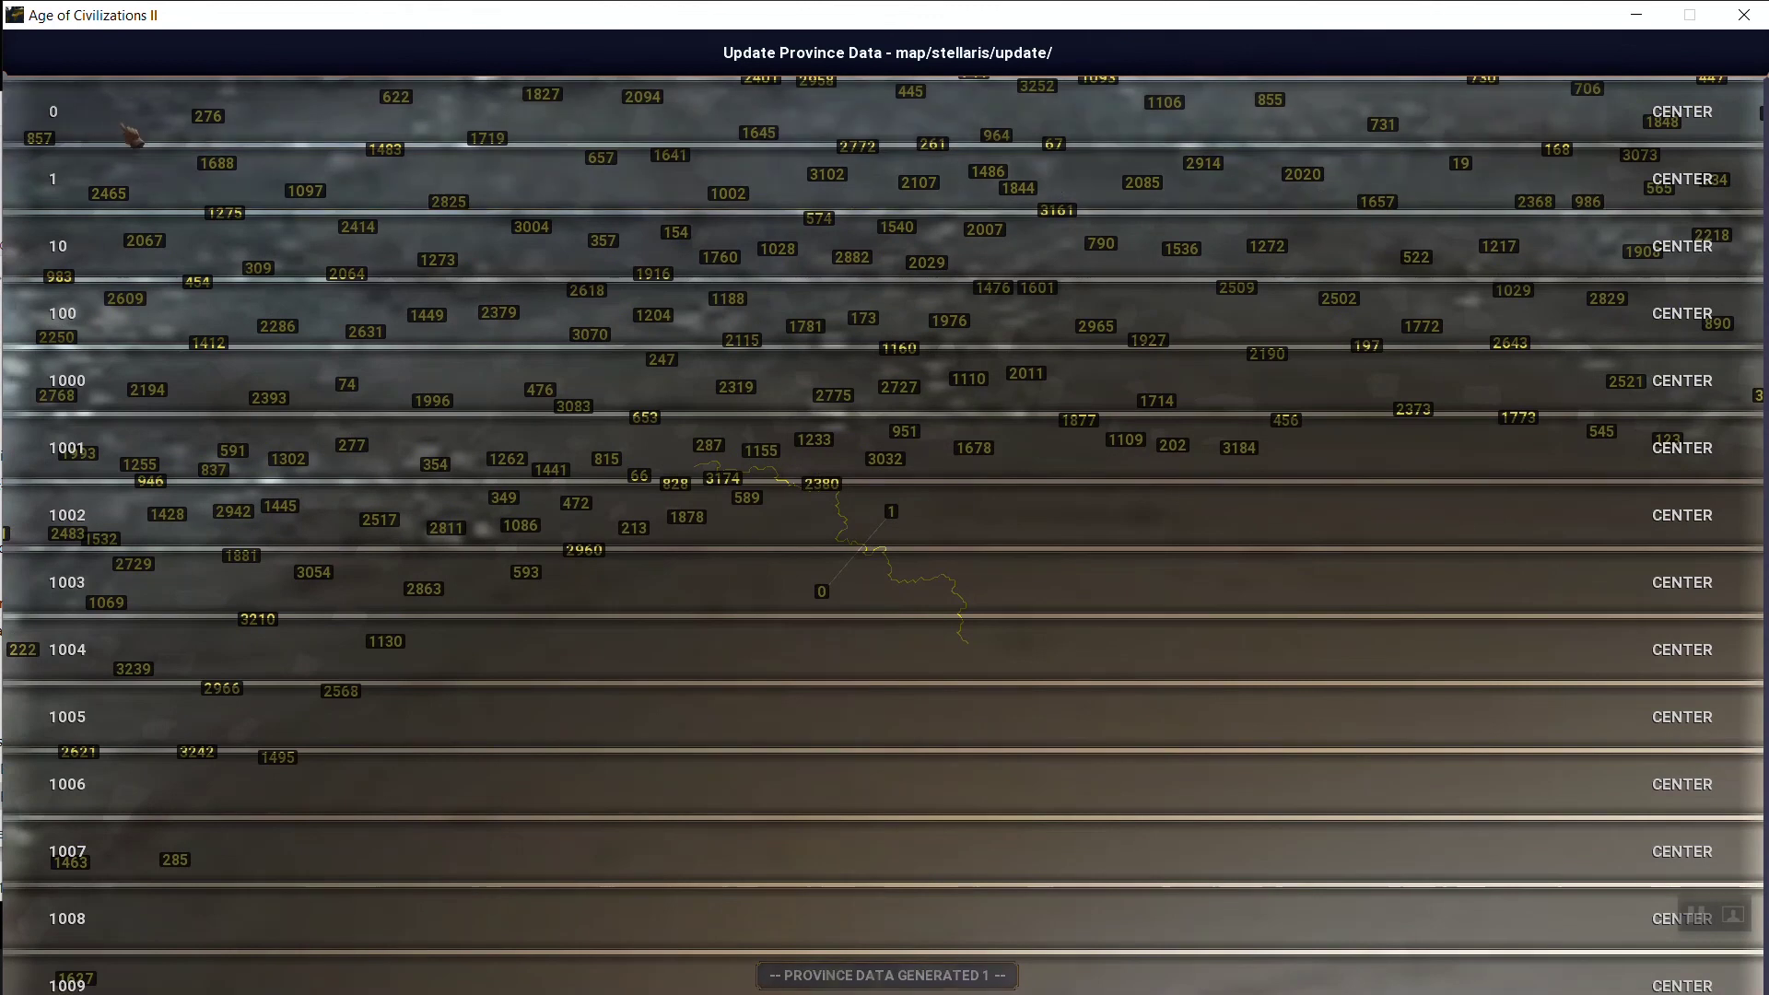
click(143, 131)
click(143, 132)
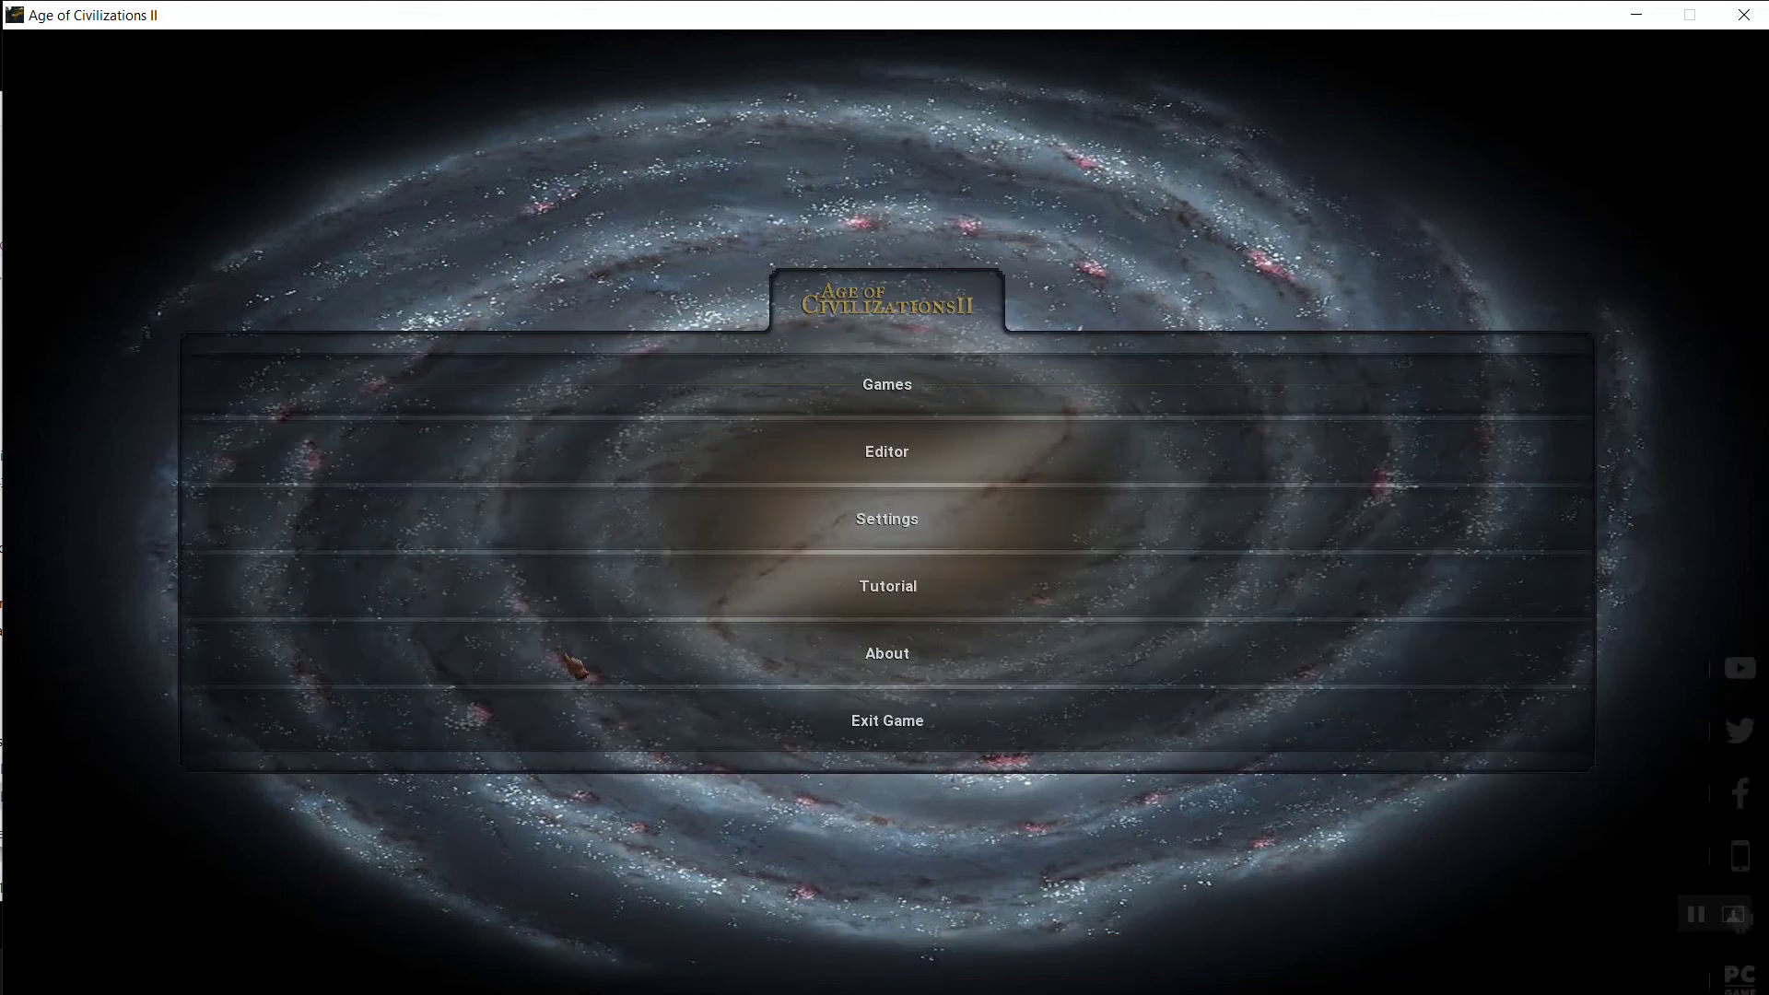
Check the New Game scenario on the stellaris map, back out, and open the Age of Civilizations random game setup
click(885, 397)
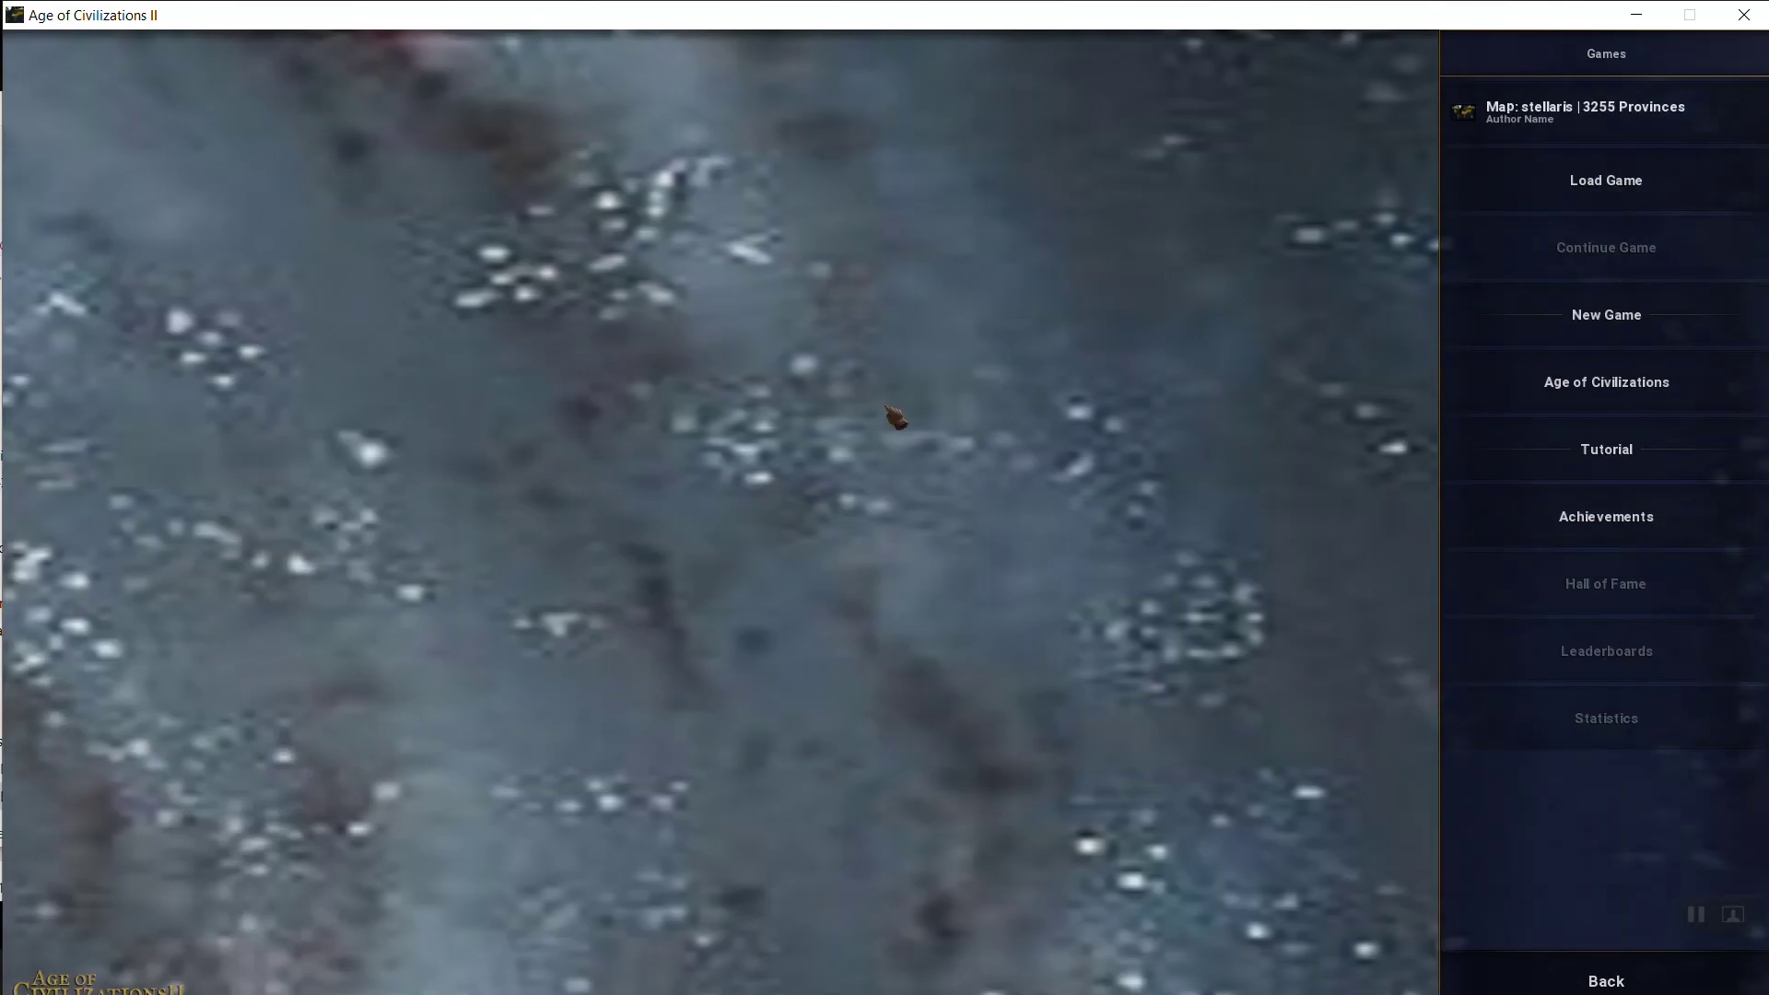
click(1531, 325)
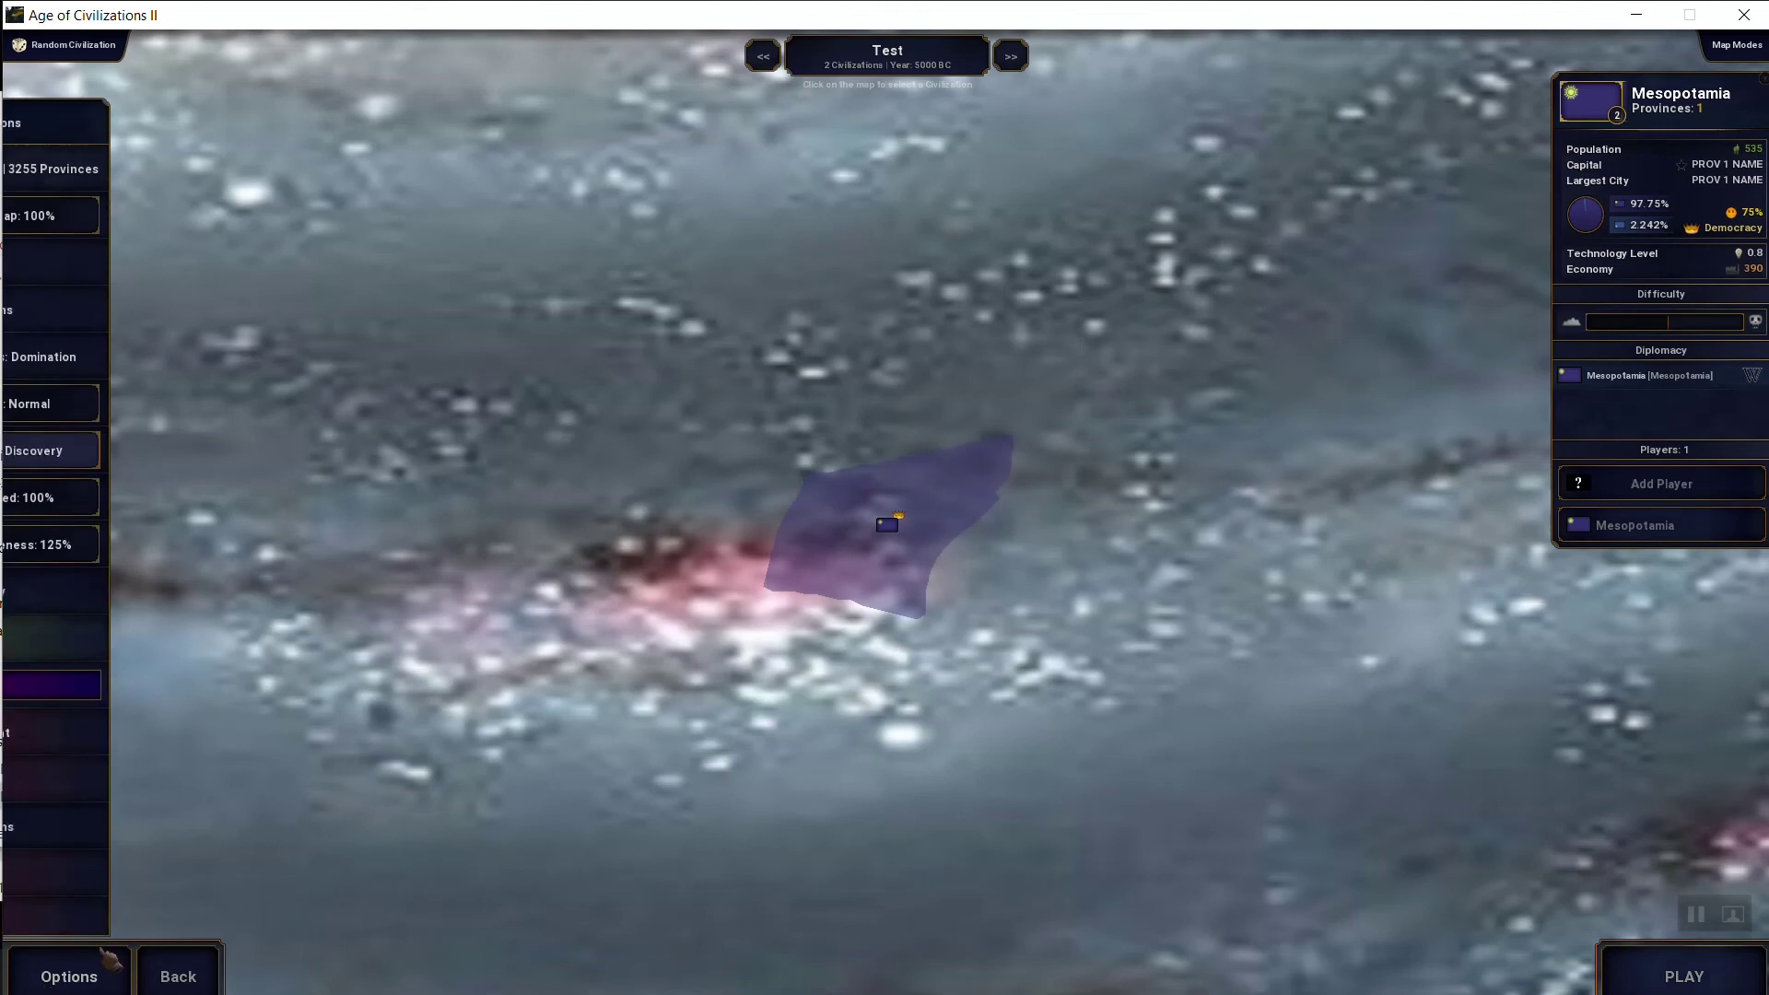
click(198, 978)
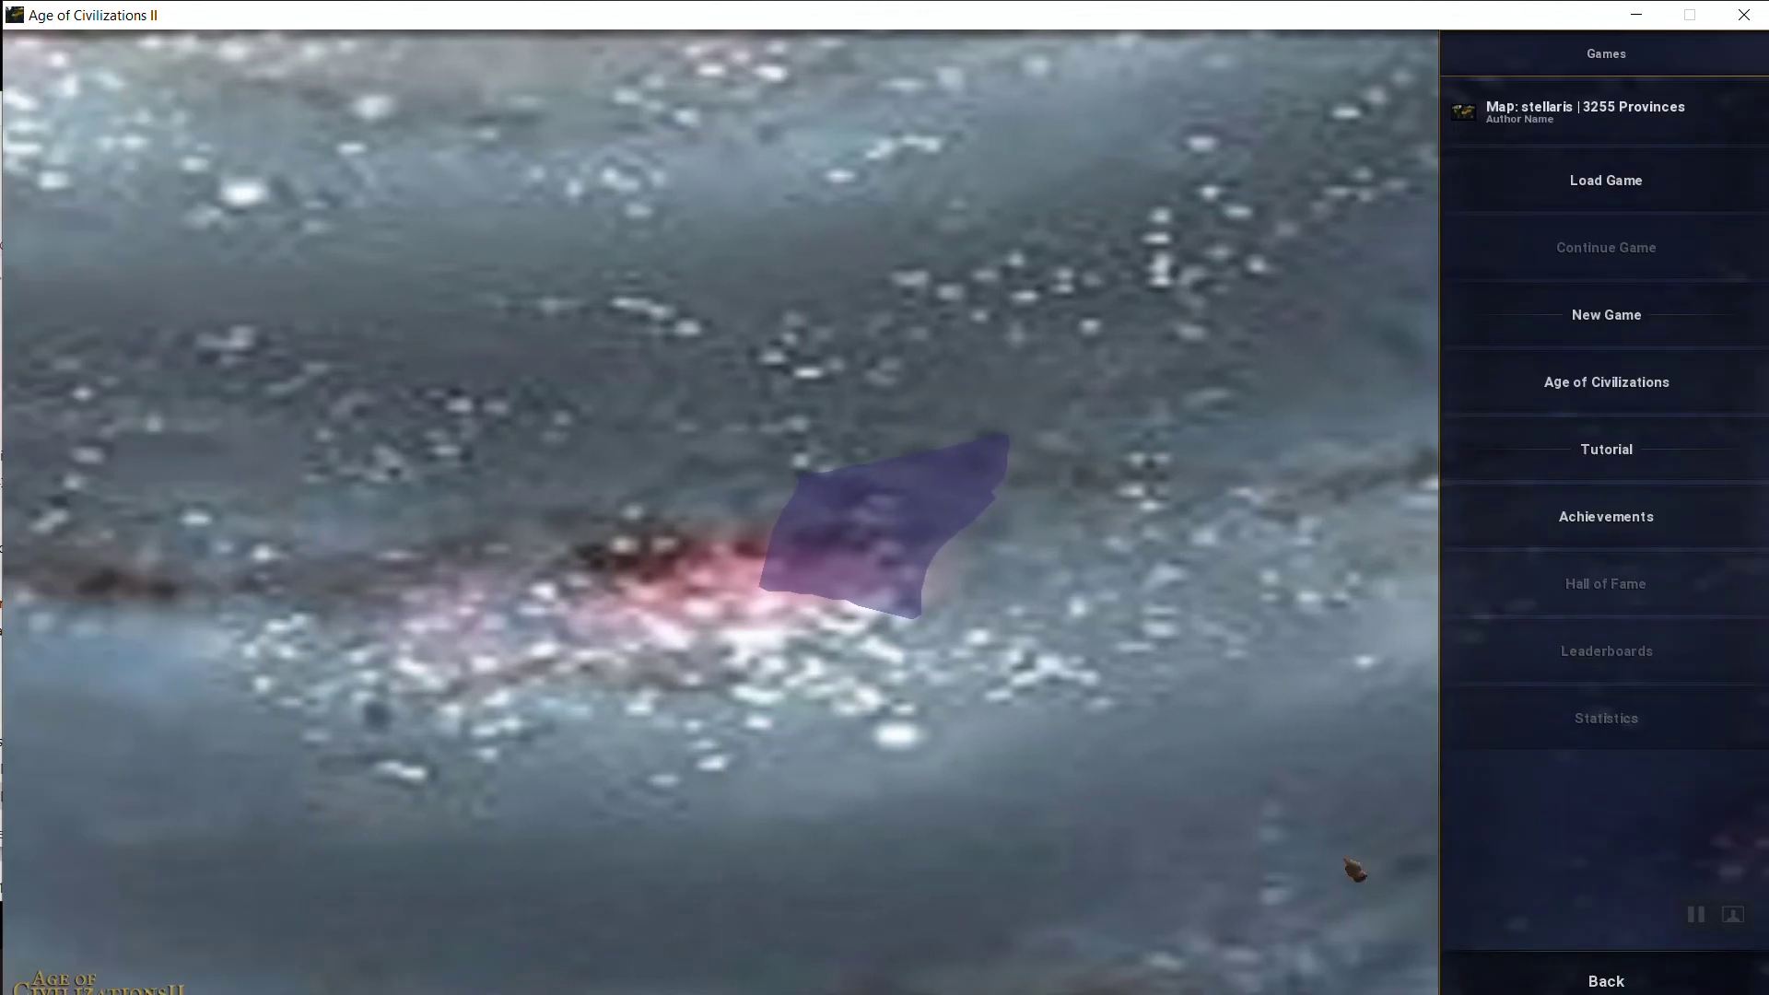
click(1558, 393)
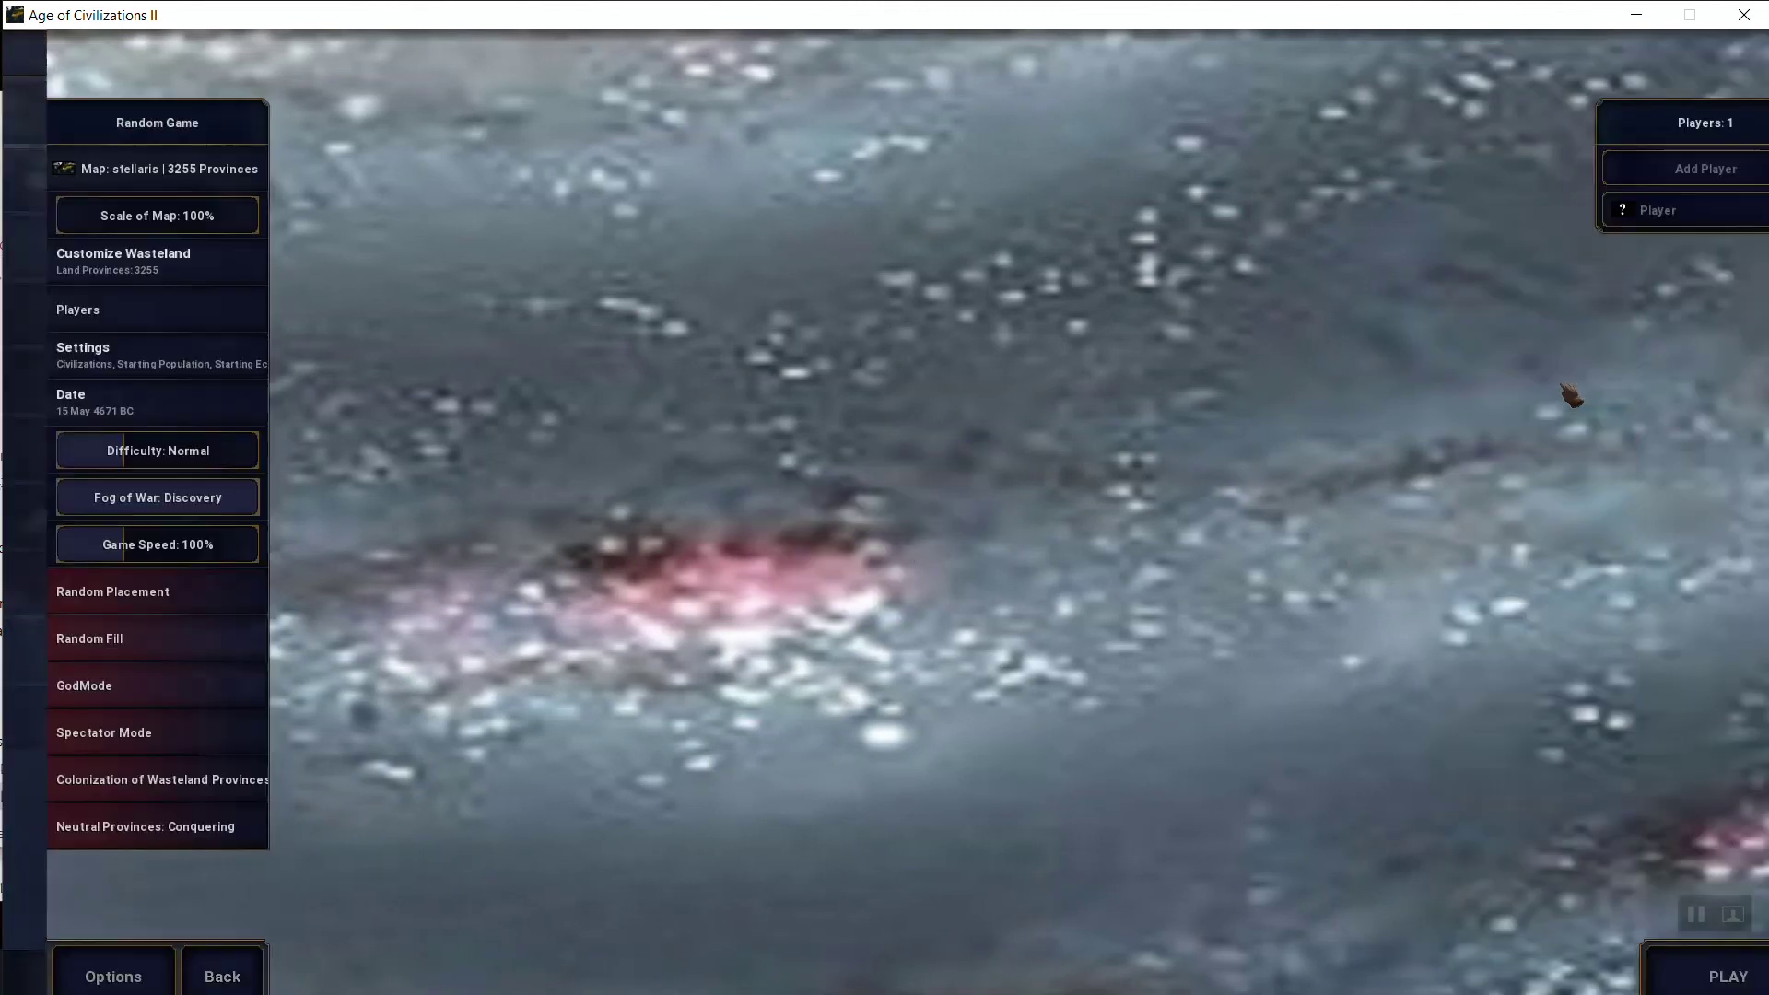
Set Fog of War to Off, enable Random Placement and Random Fill, and start the random game
click(142, 499)
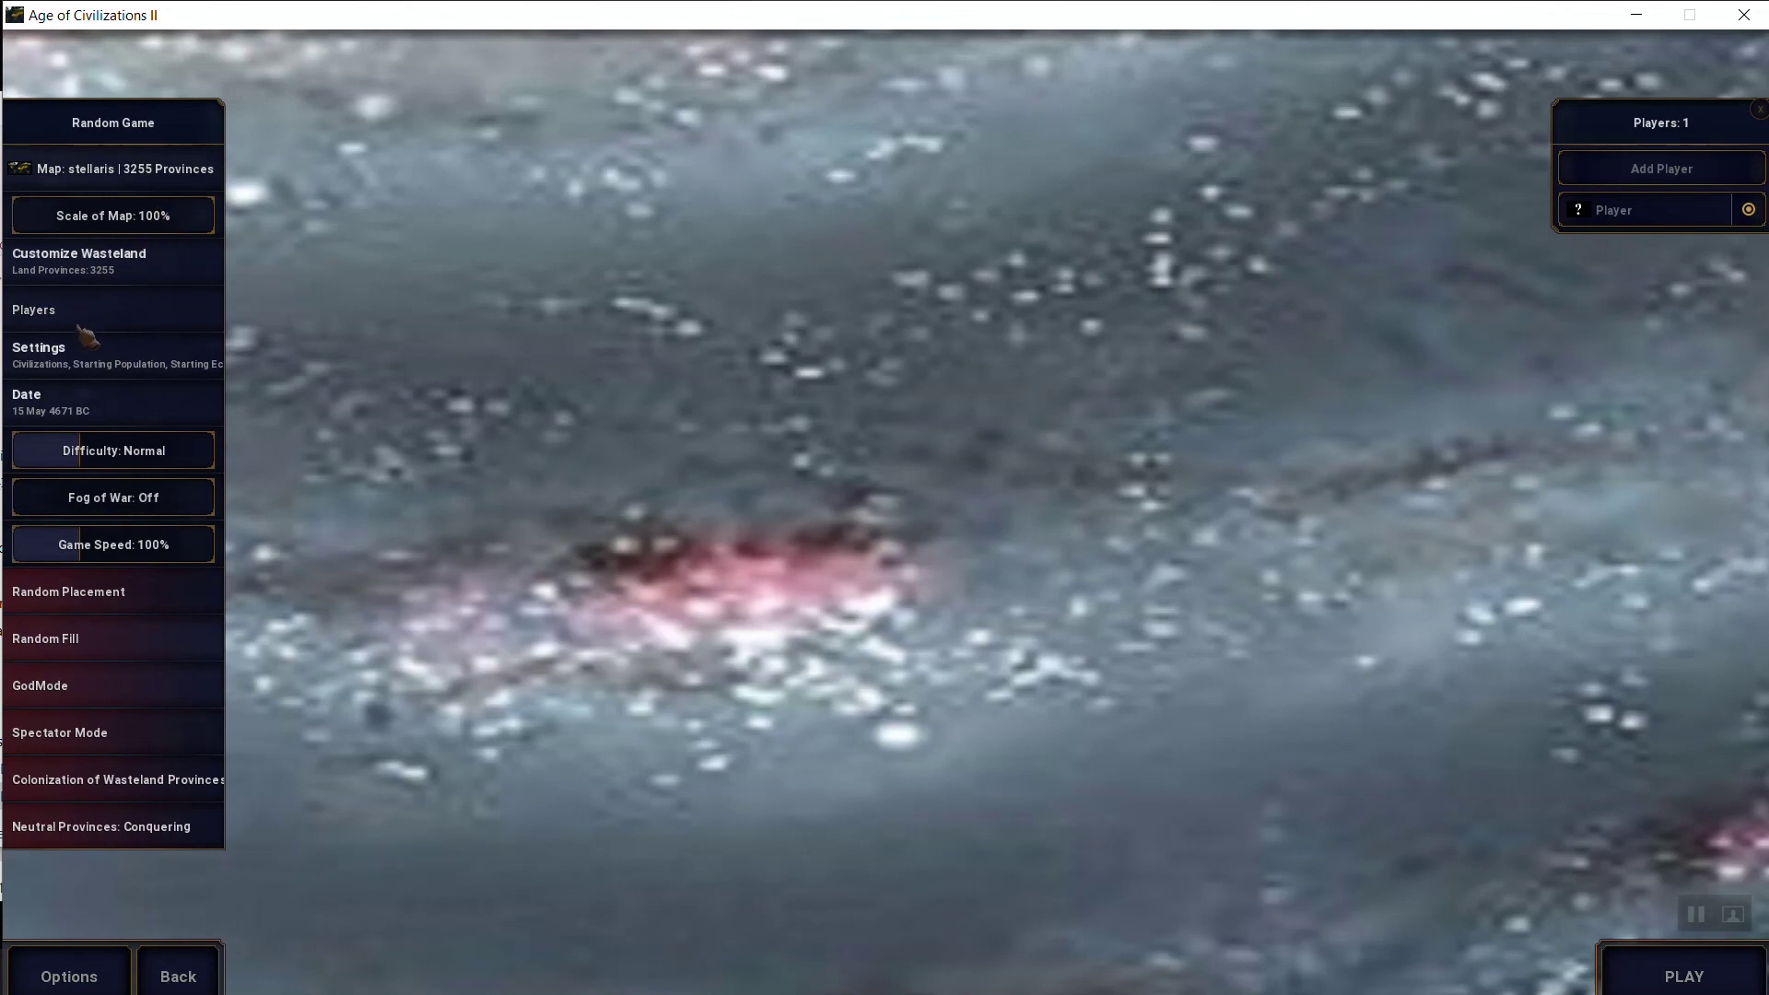
click(143, 314)
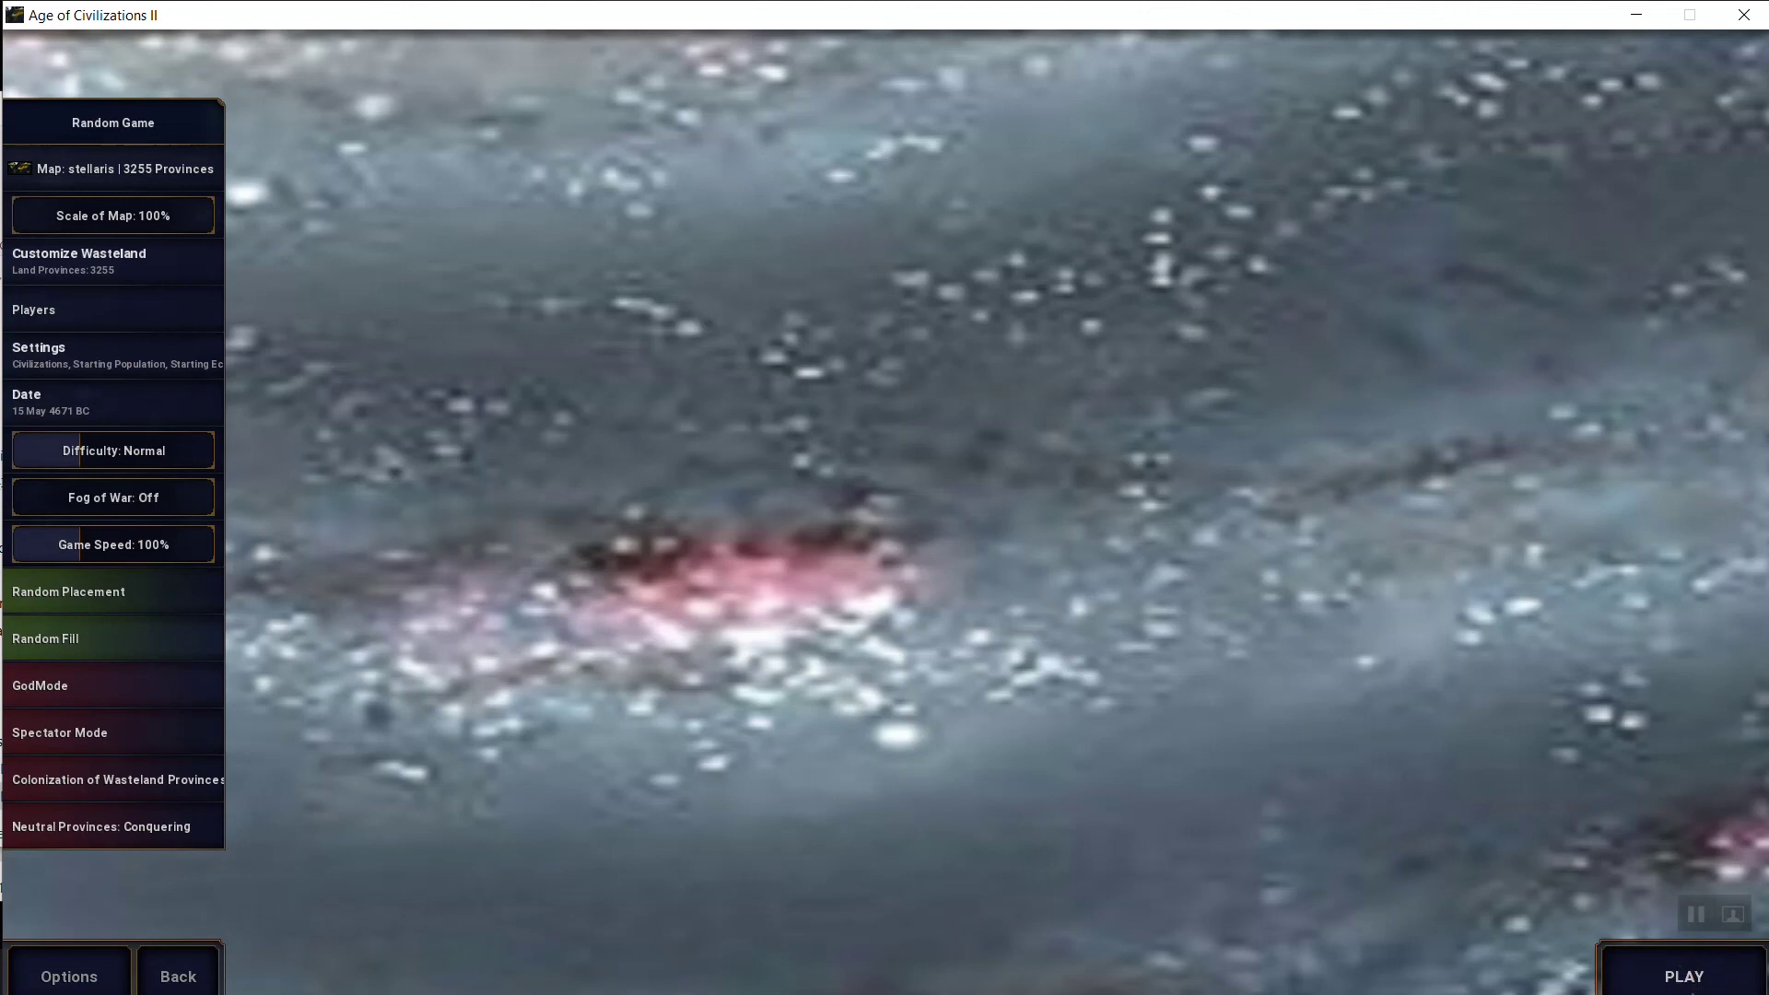
click(1686, 978)
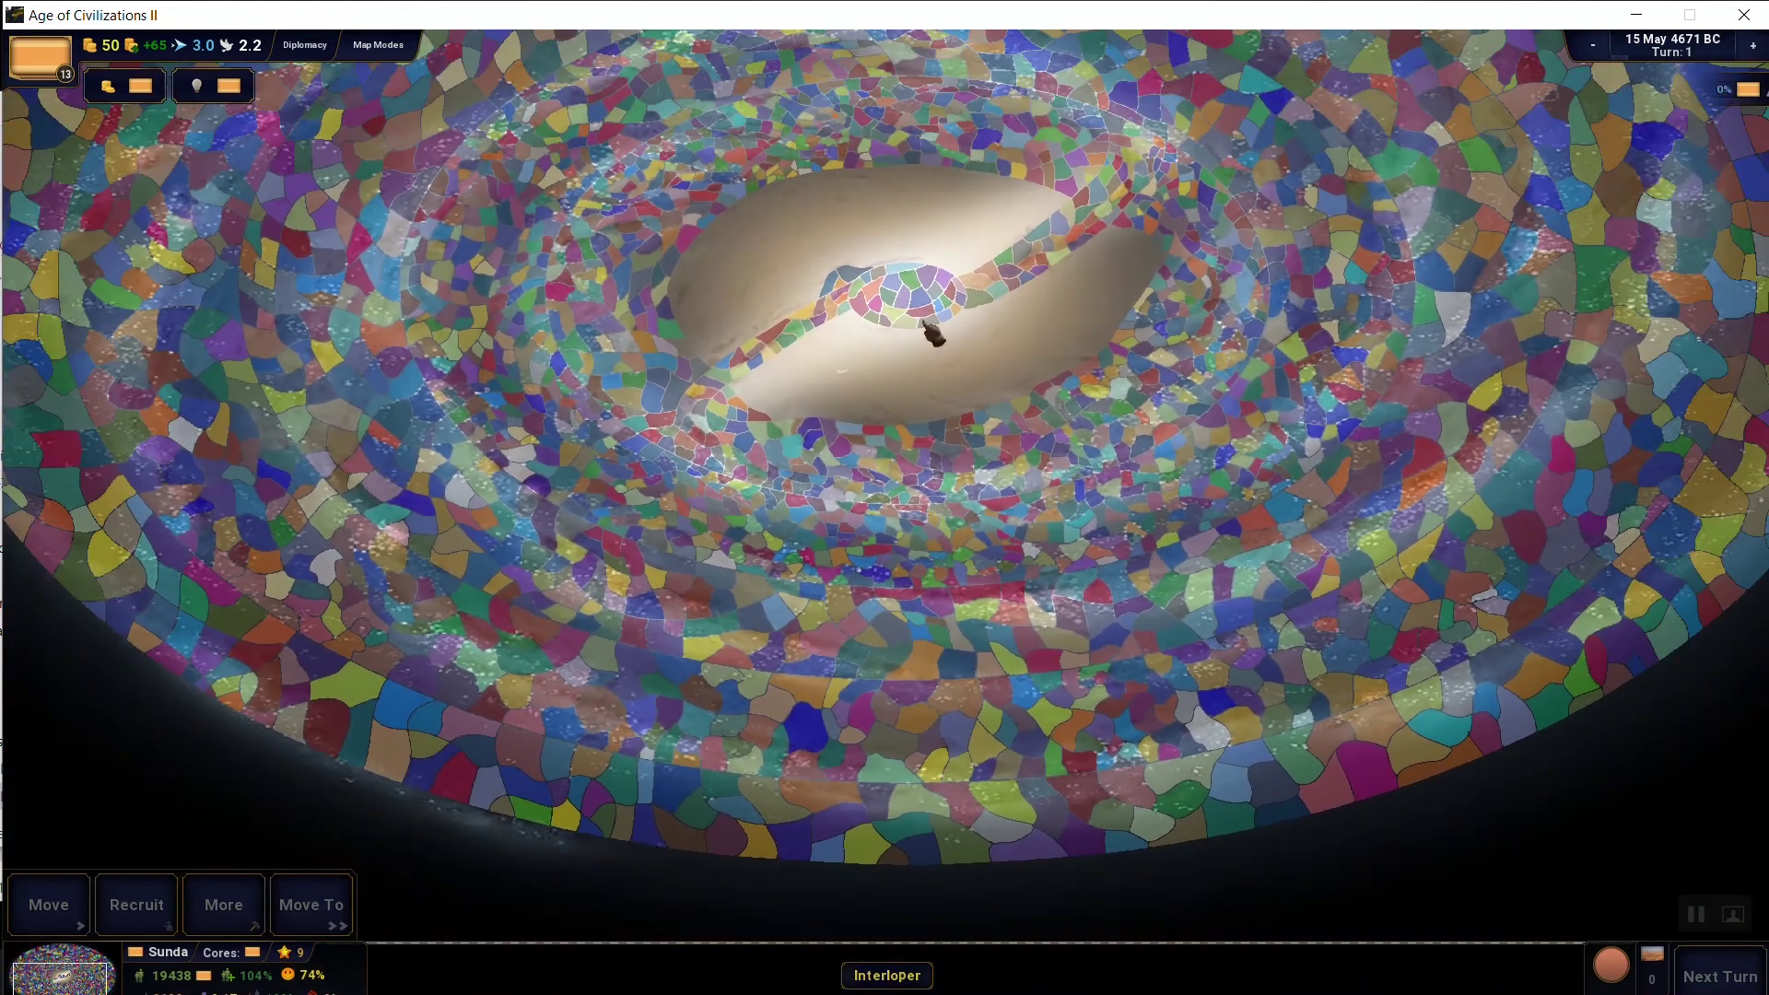
Examine the whole galaxy map in the running game, checking how provinces are laid out from the core to the outer edges
drag(933, 333, 929, 584)
scroll(892, 479, up, 3)
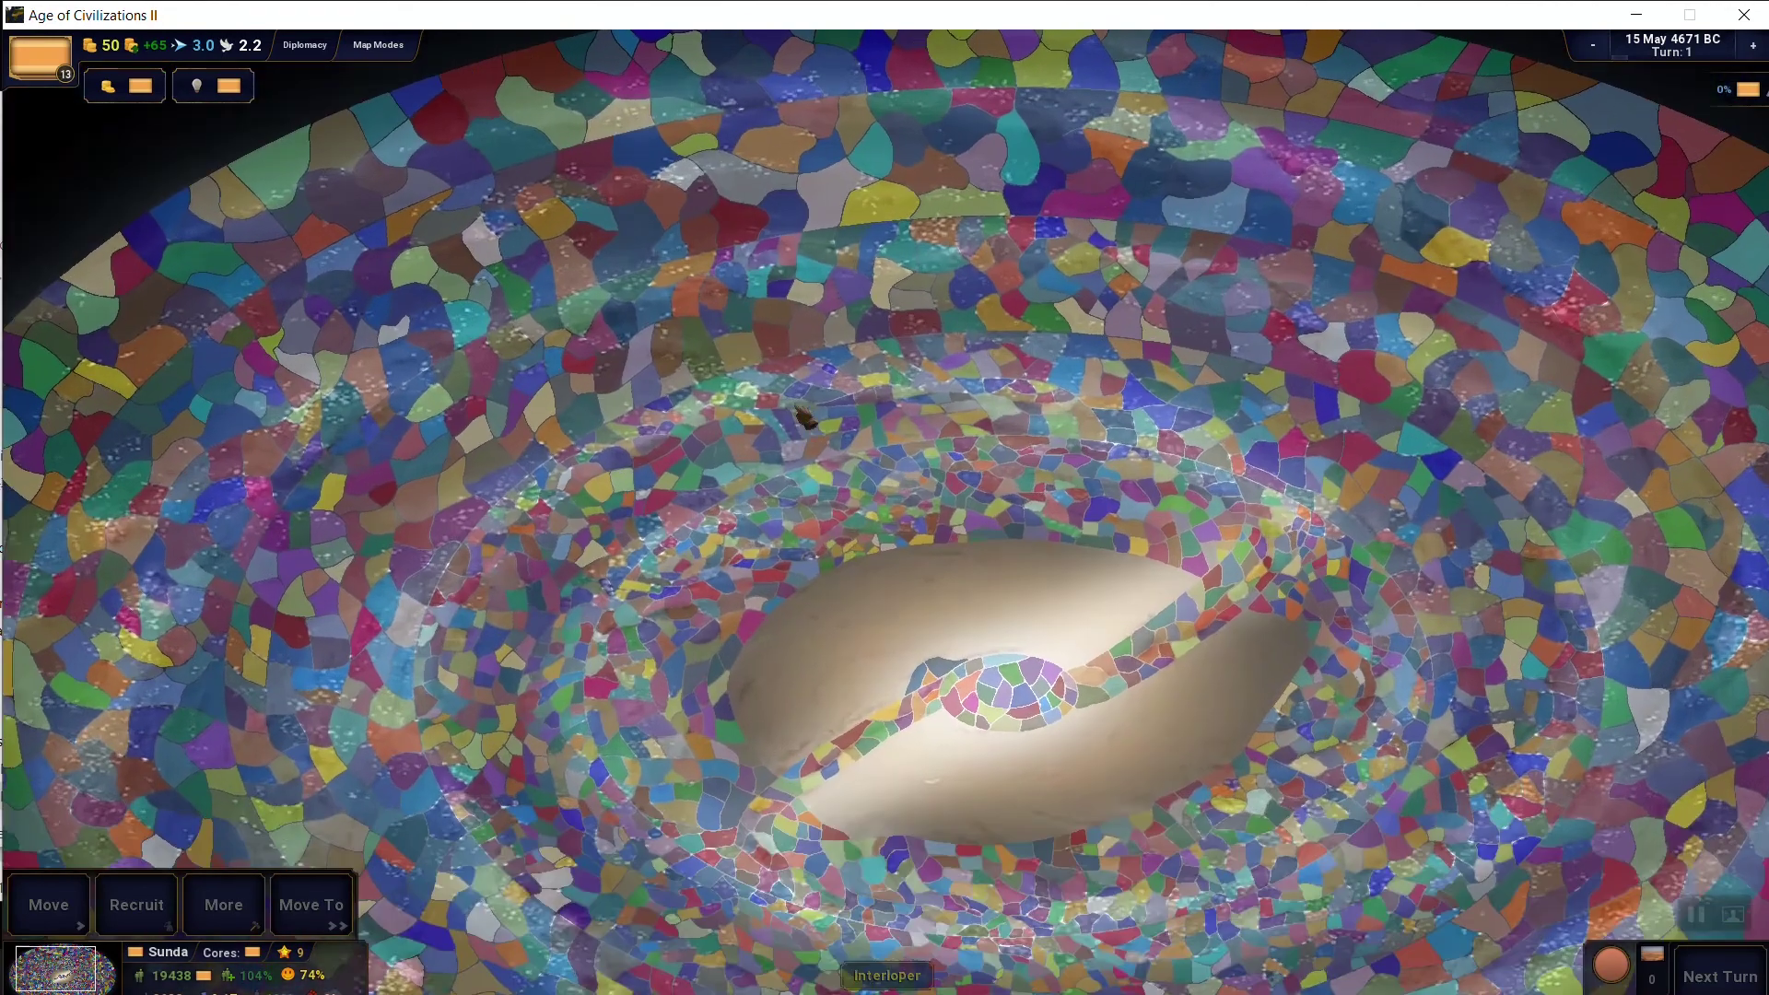
drag(874, 506, 845, 736)
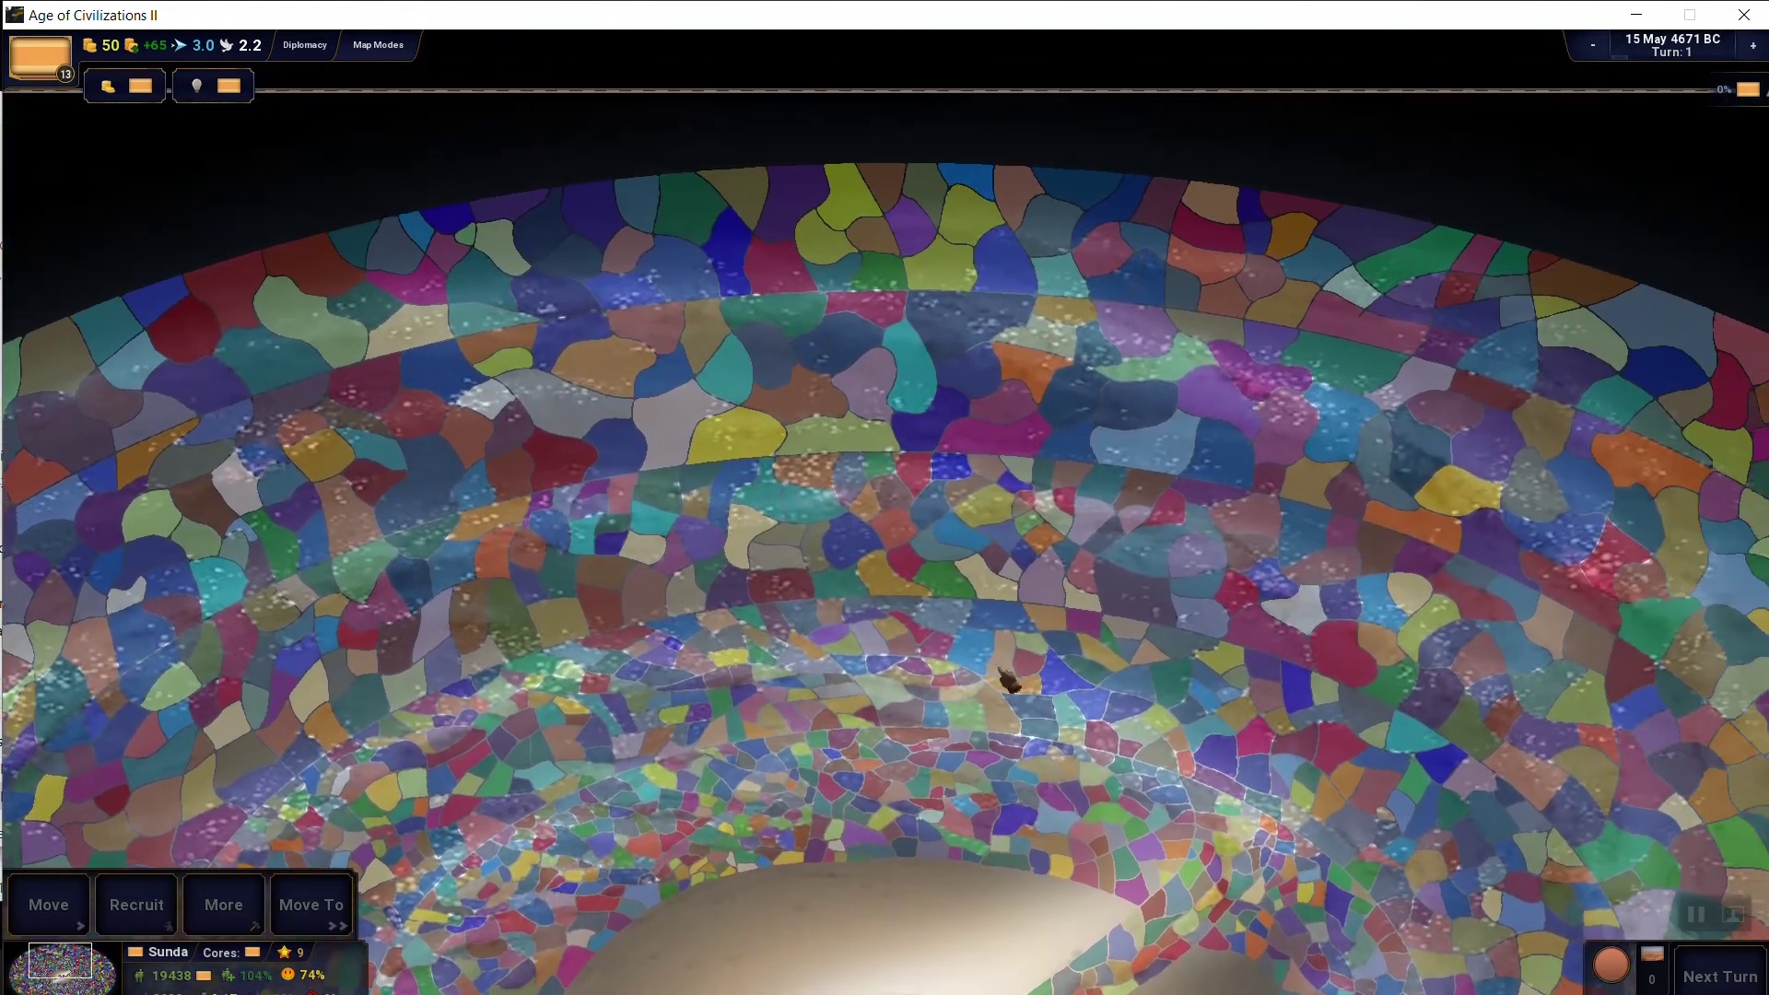
drag(1008, 681, 789, 742)
scroll(1036, 548, up, 3)
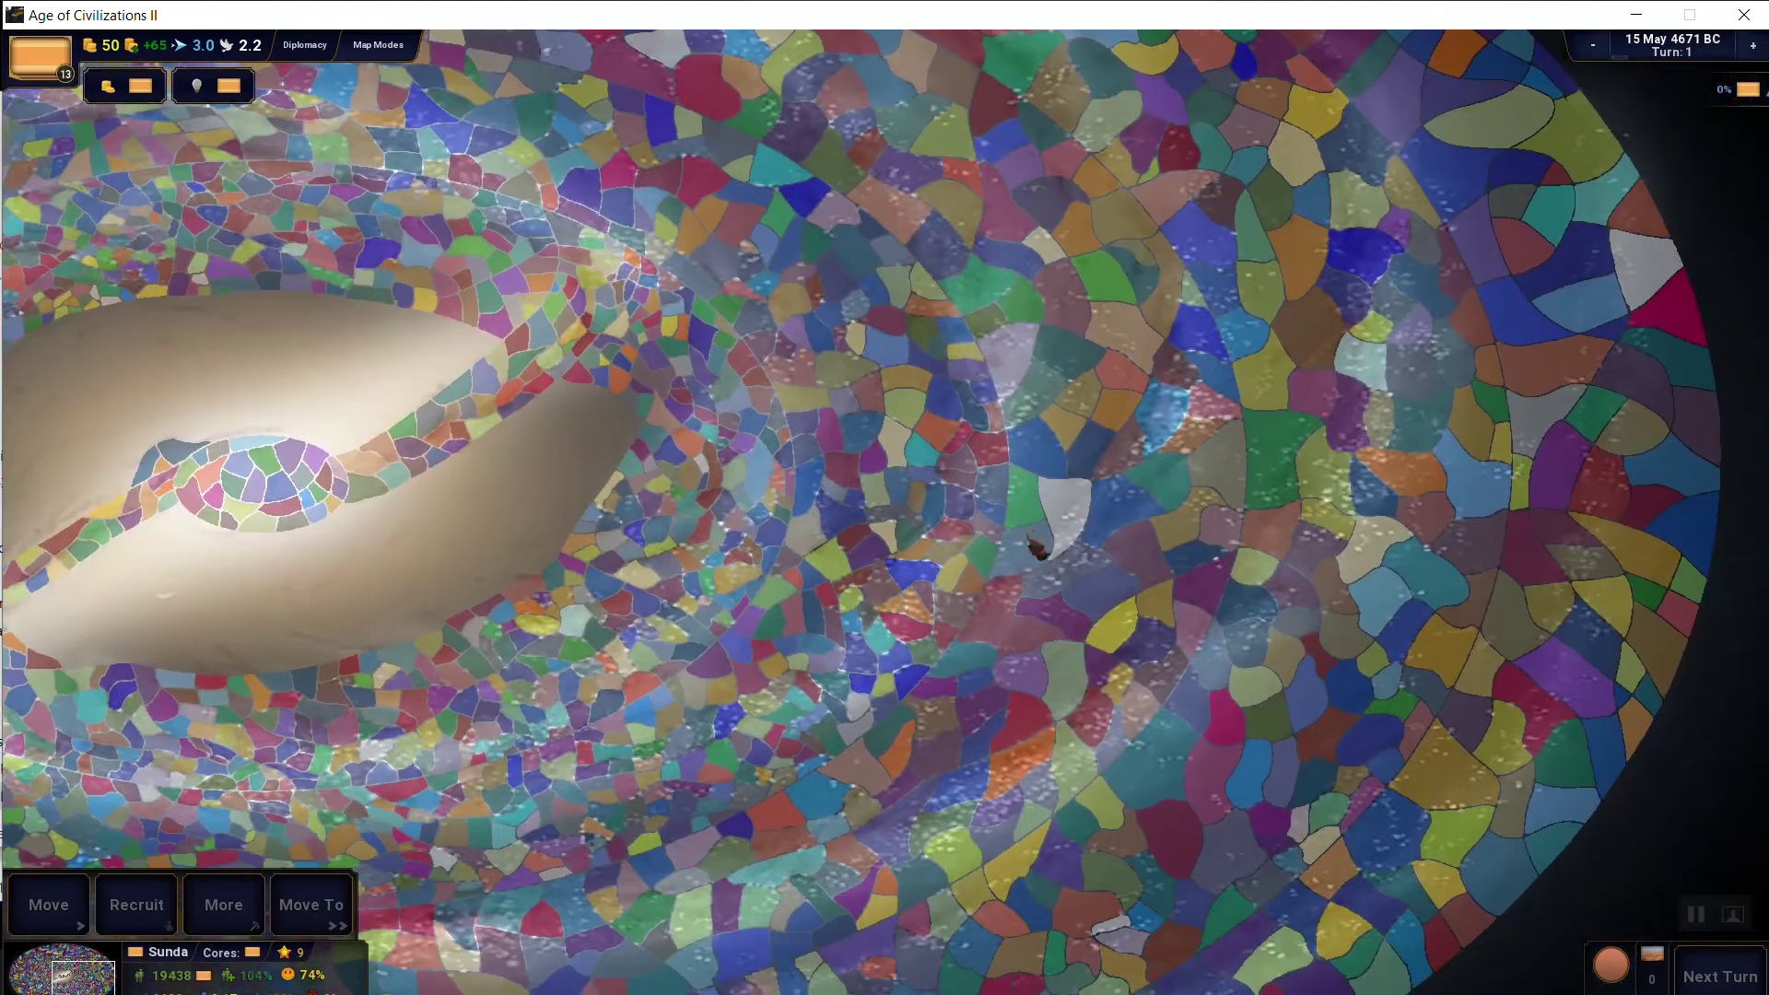
drag(1036, 548, 1262, 636)
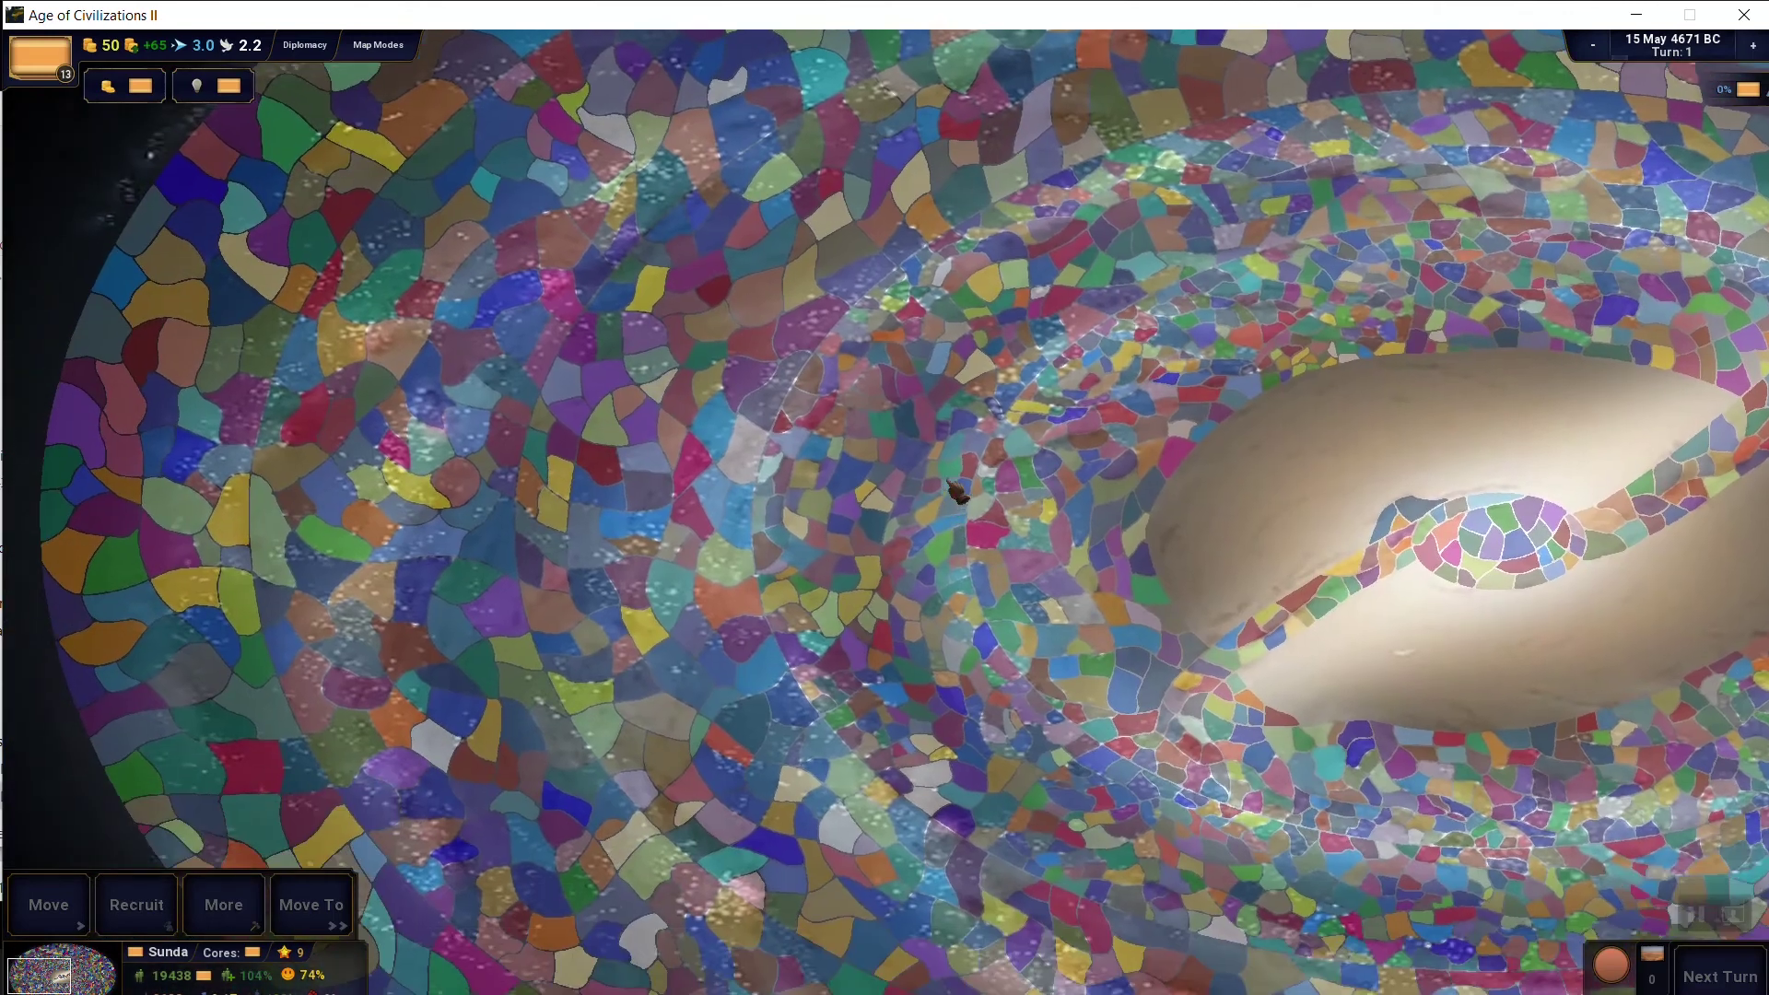
drag(958, 493, 889, 464)
Inspect individual provinces, borders and civilizations up close near the galaxy's inner arms, and return to the full galaxy overview
scroll(1016, 467, up, 6)
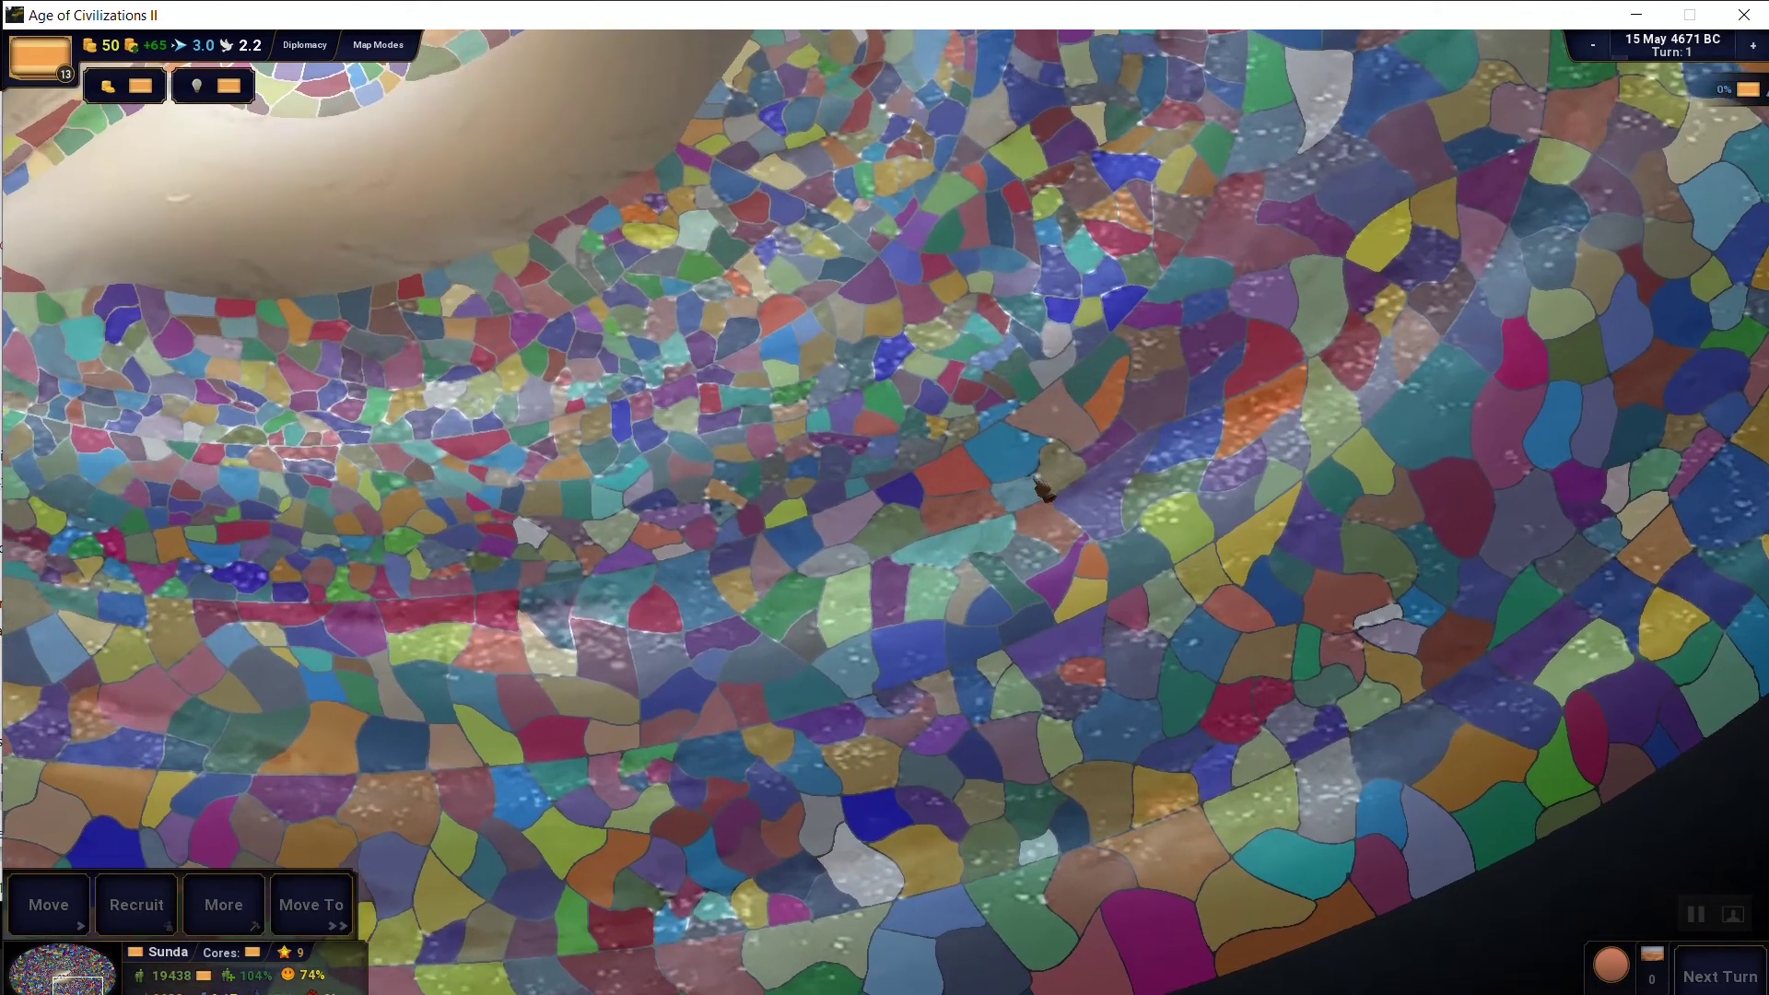
scroll(1011, 470, up, 2)
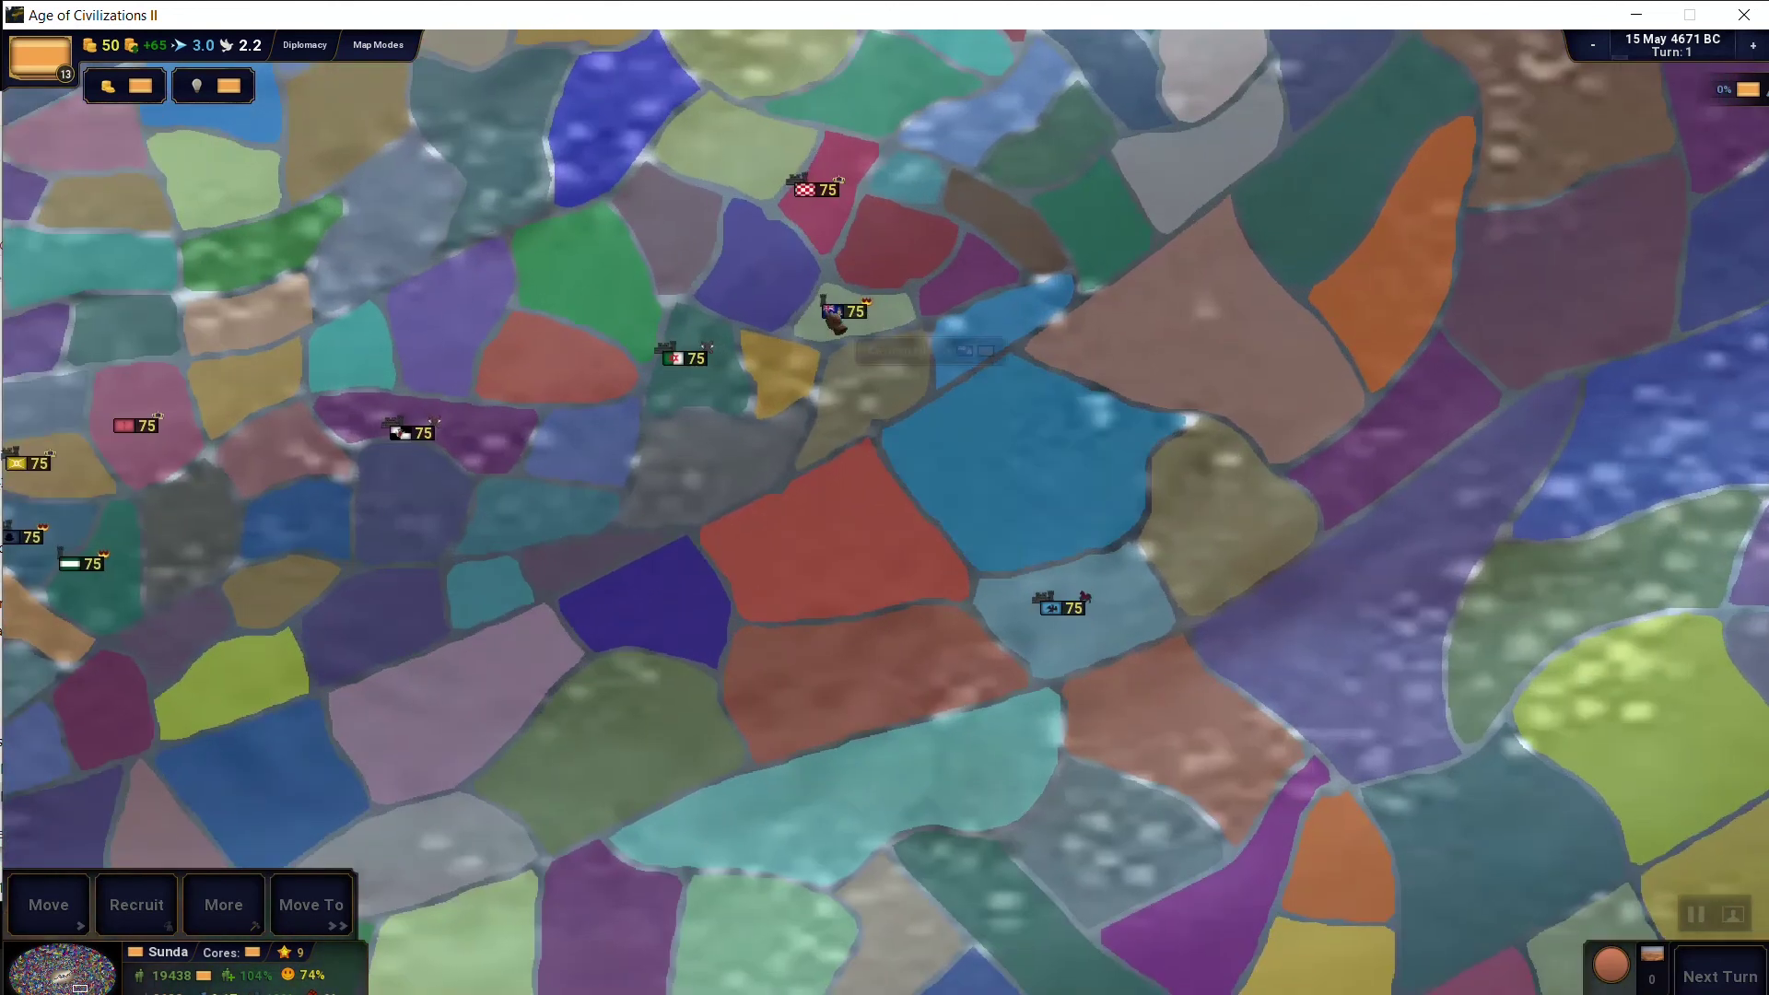
drag(741, 378, 834, 497)
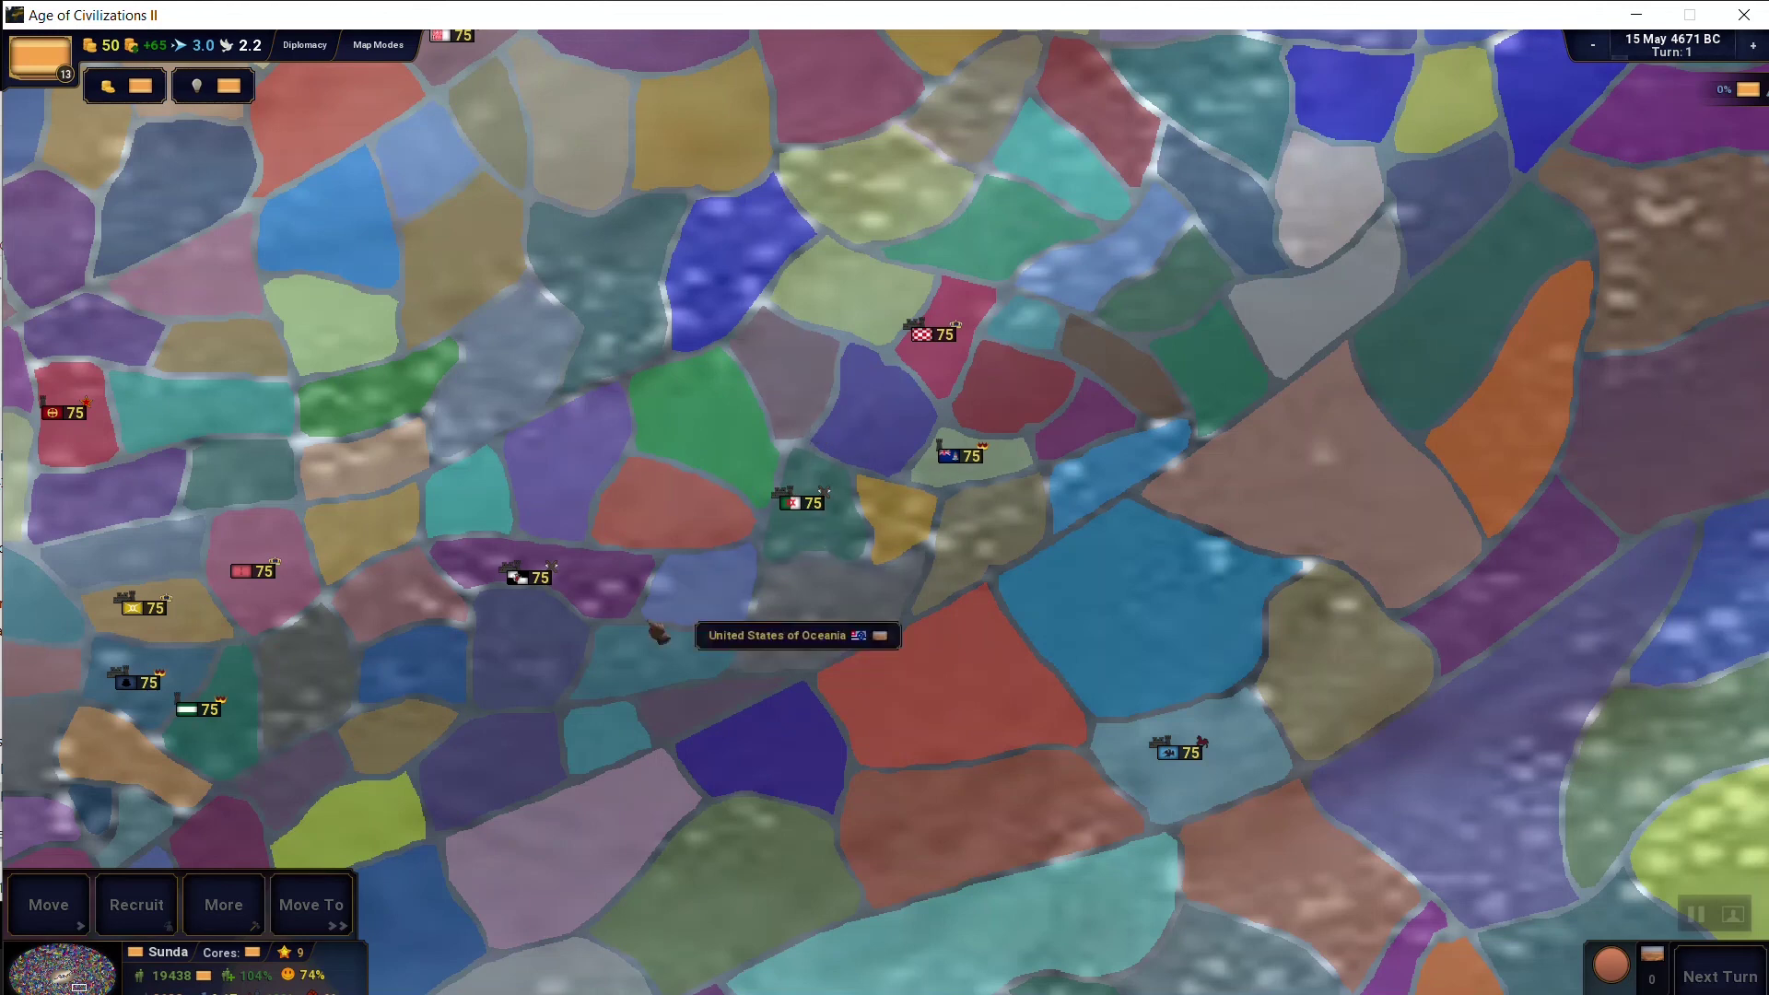
scroll(859, 514, down, 3)
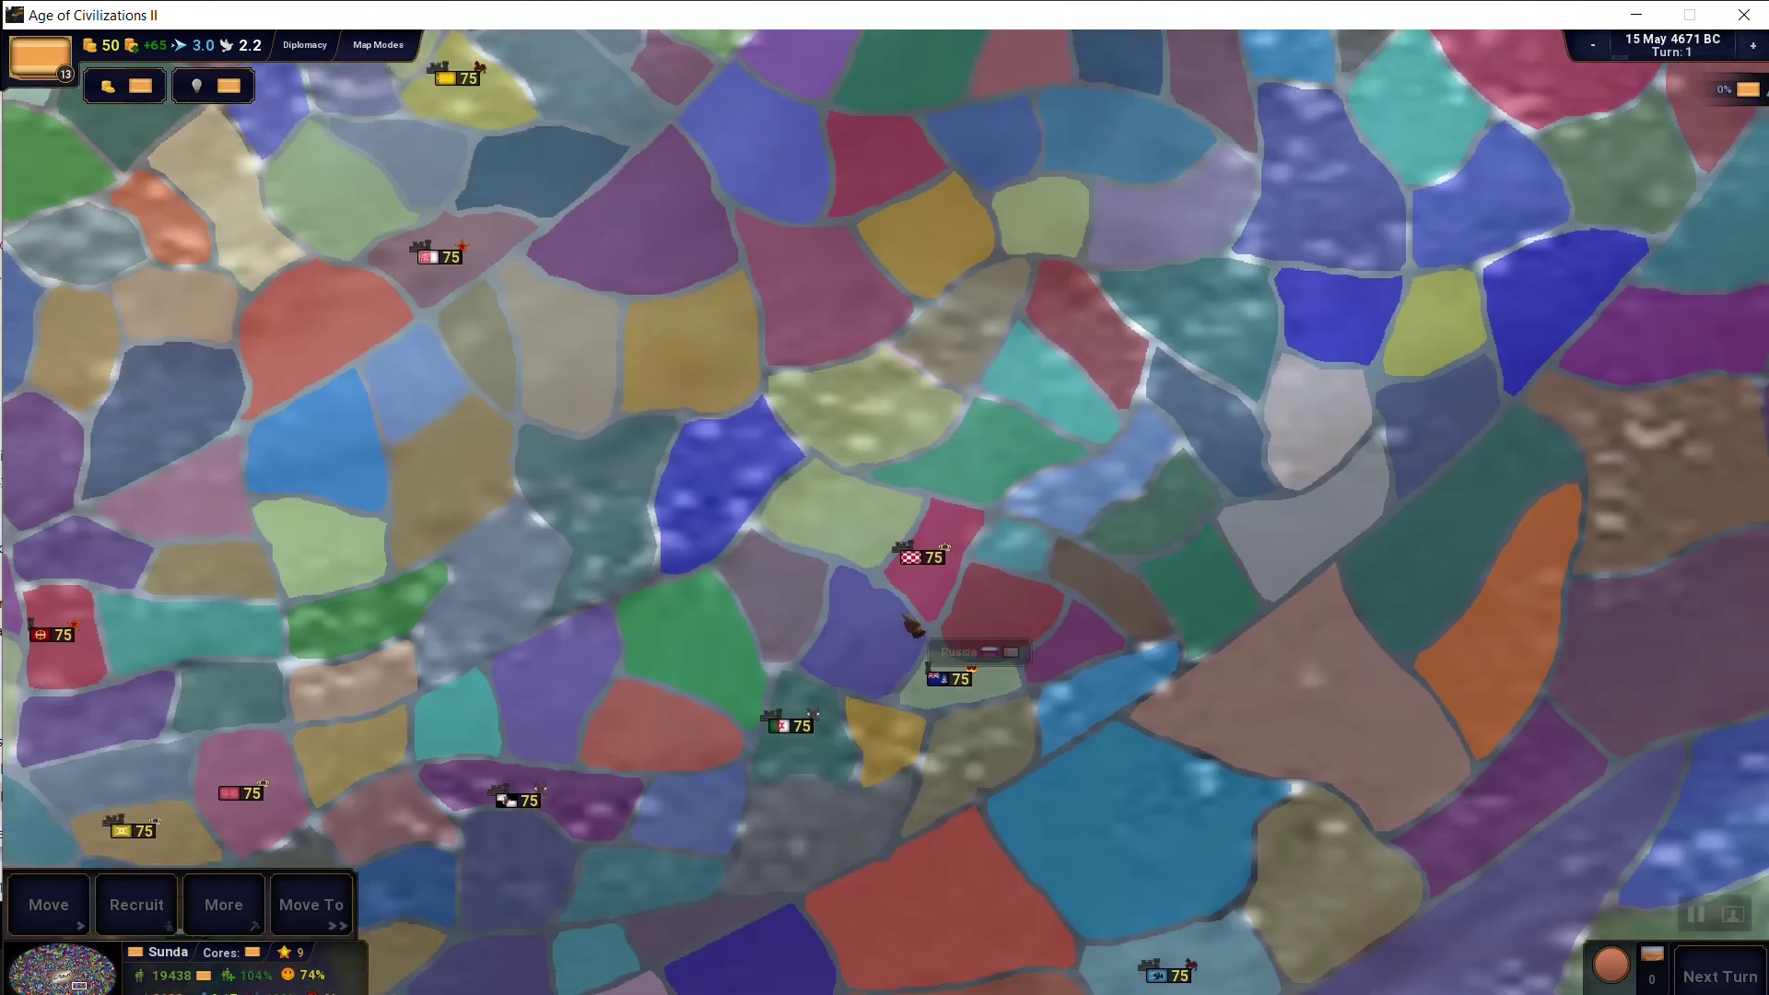
scroll(877, 634, down, 3)
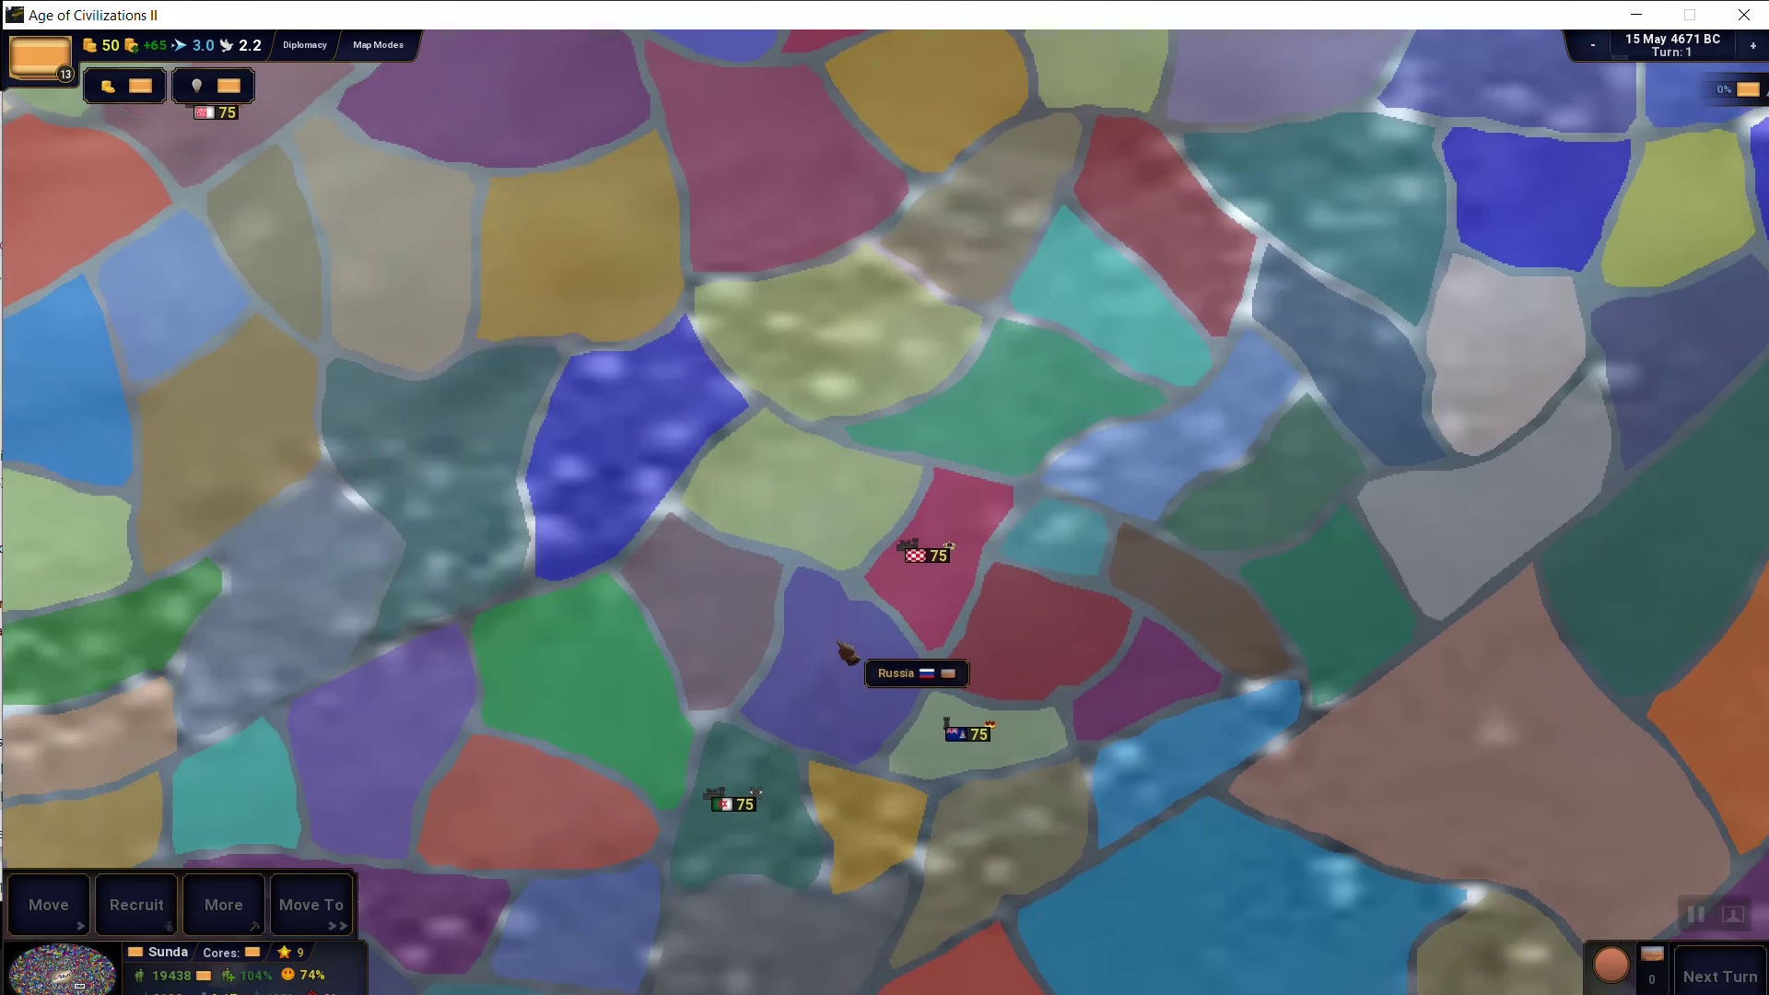
scroll(880, 669, down, 5)
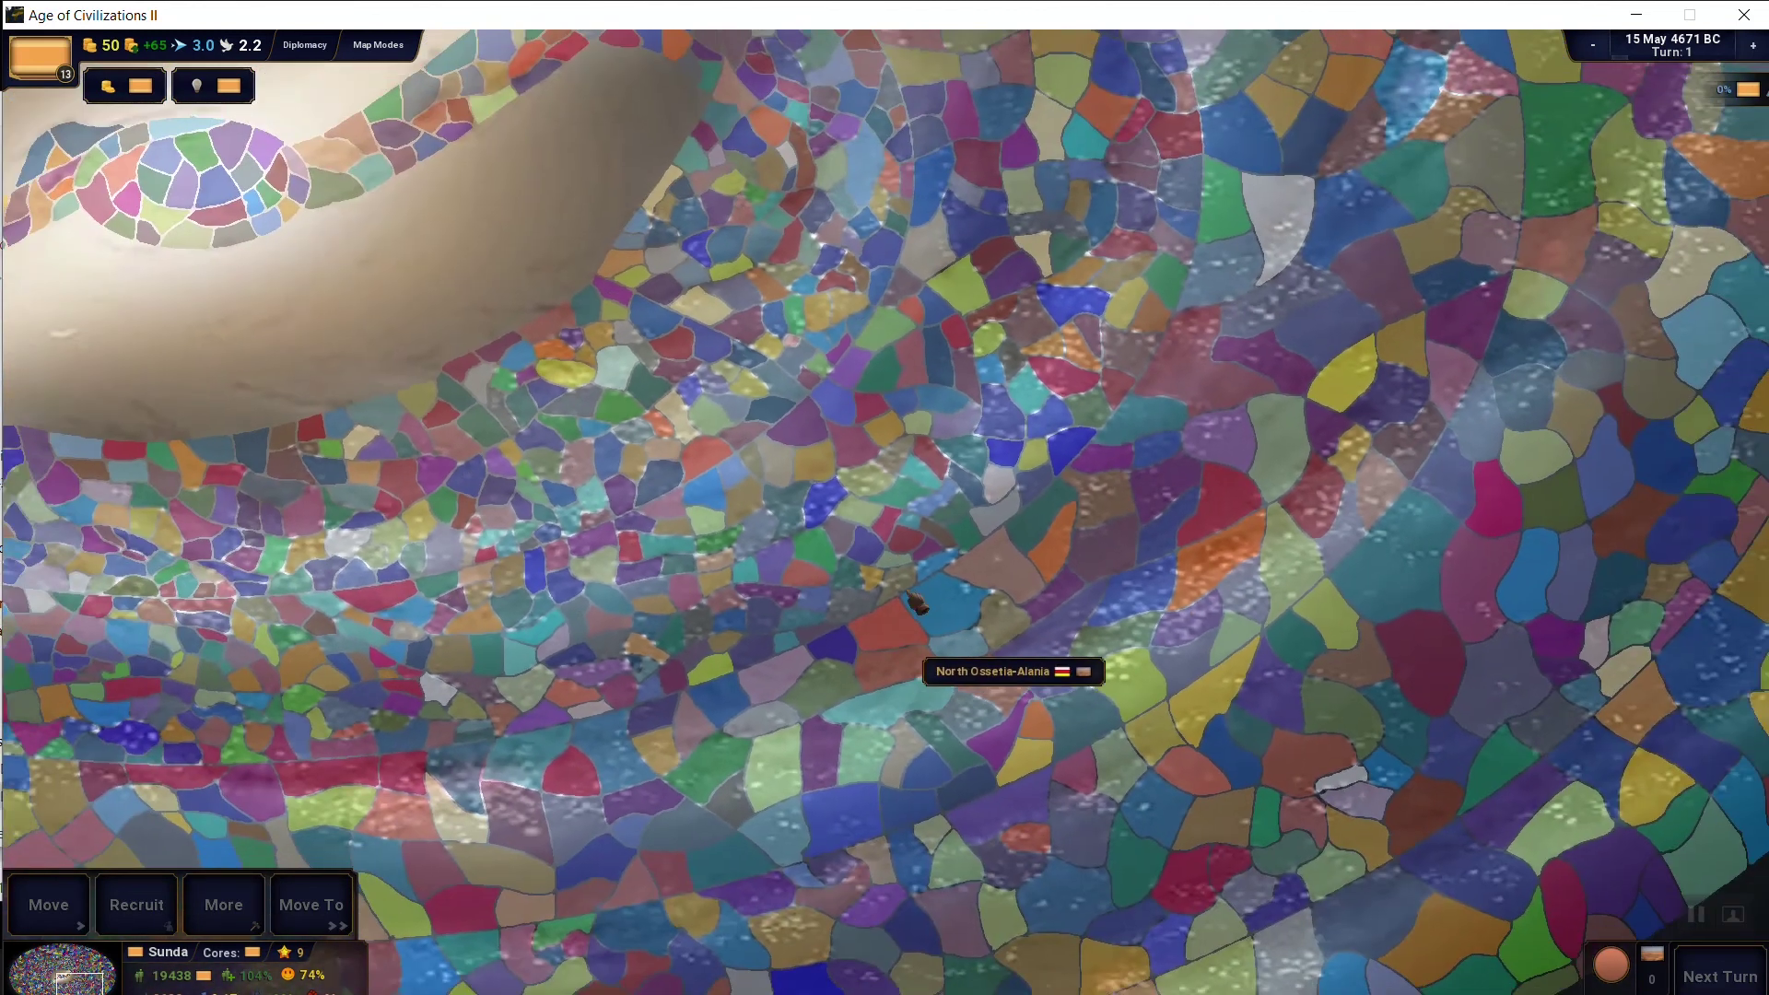
scroll(1098, 594, down, 5)
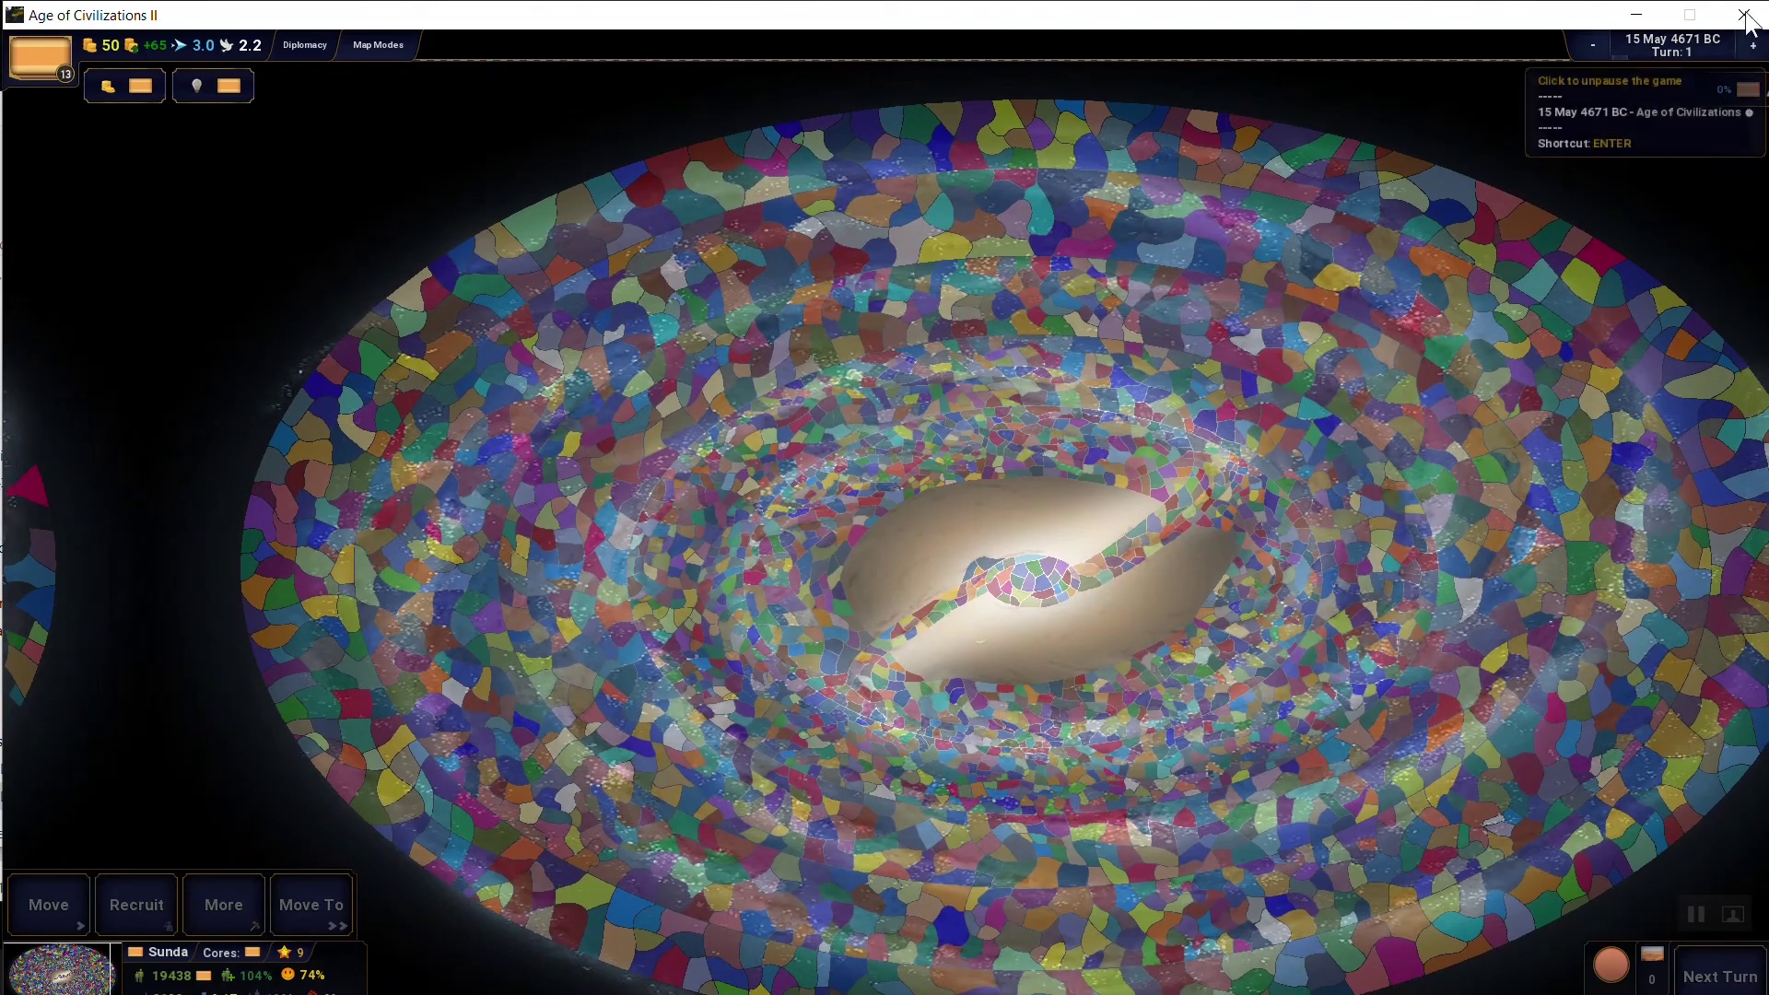
Close Age of Civilizations II and return to the Age of Modding window
click(1743, 14)
click(1136, 238)
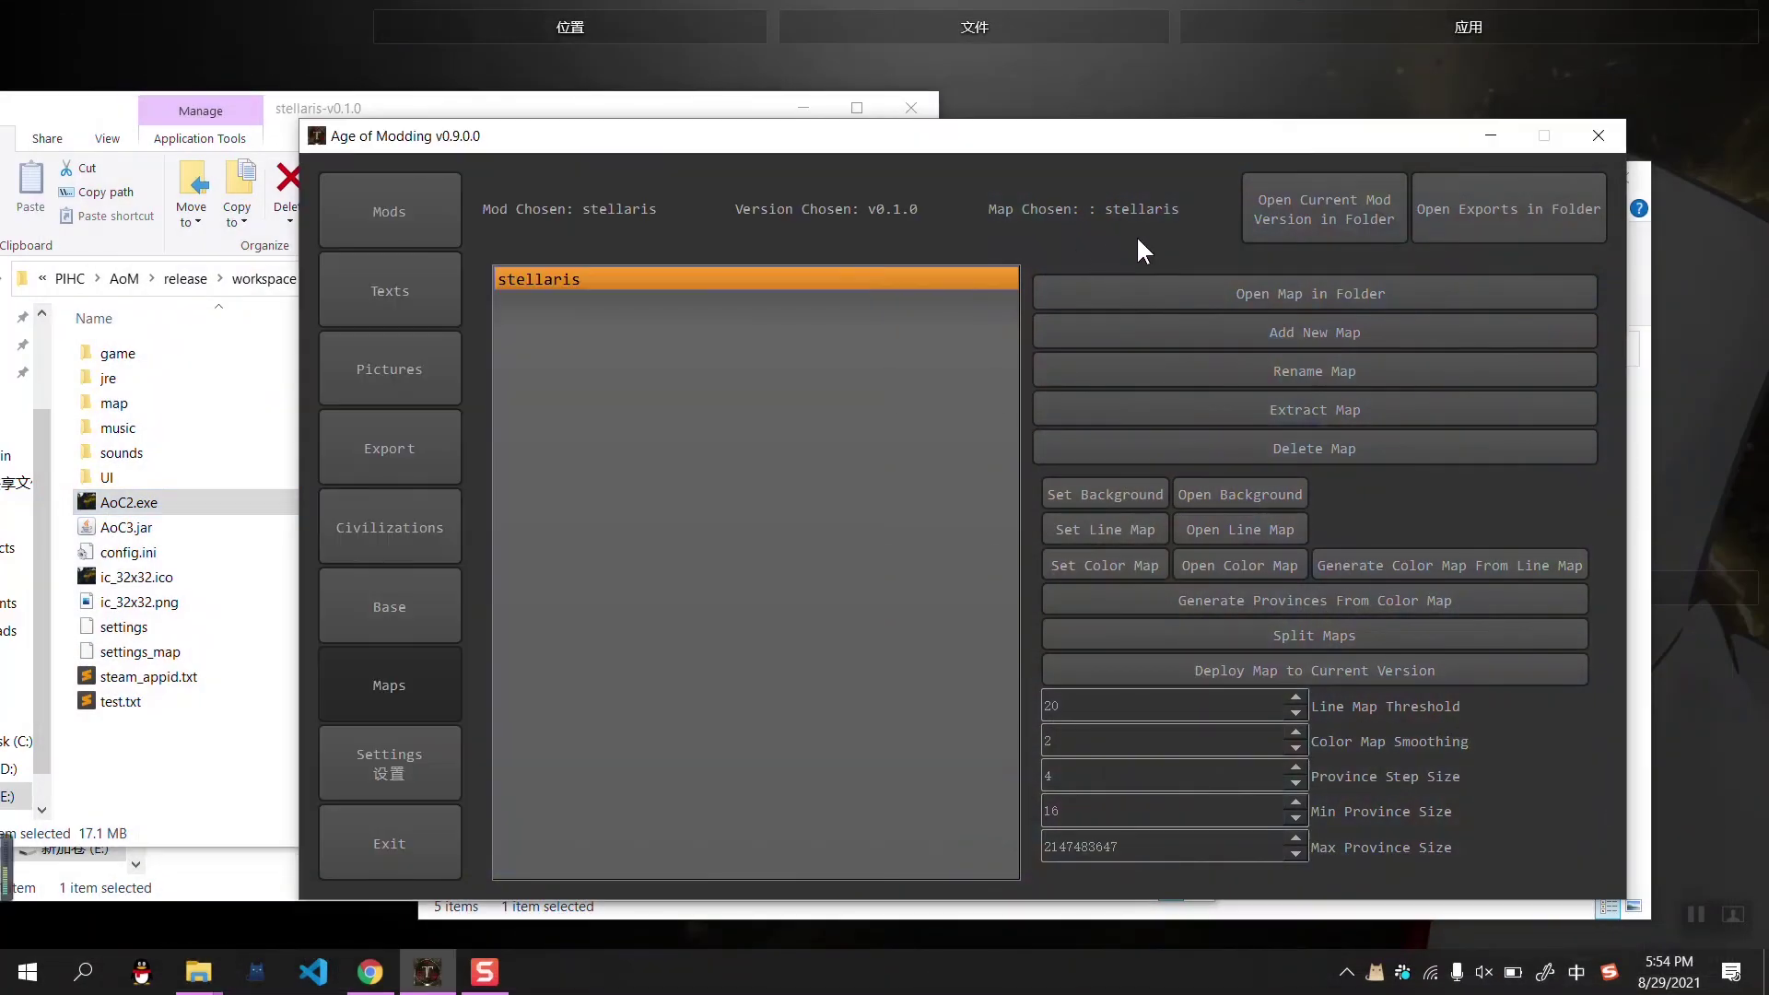